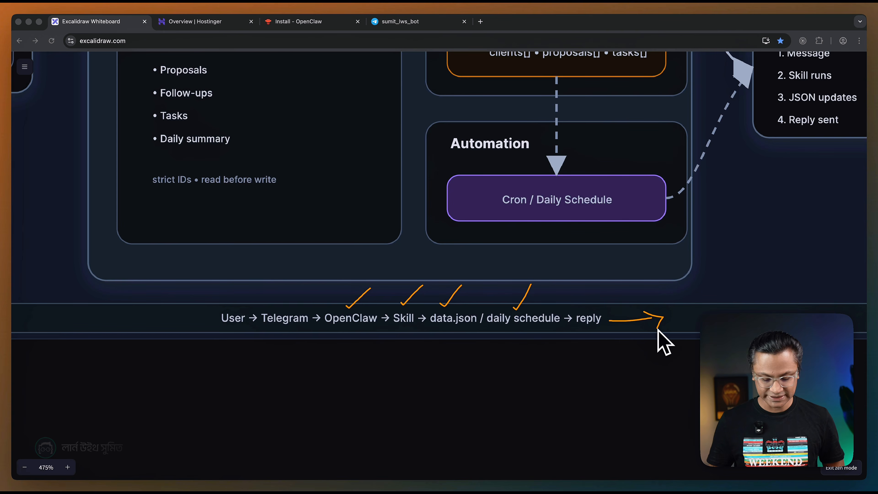
scroll(613, 328, "down", 6)
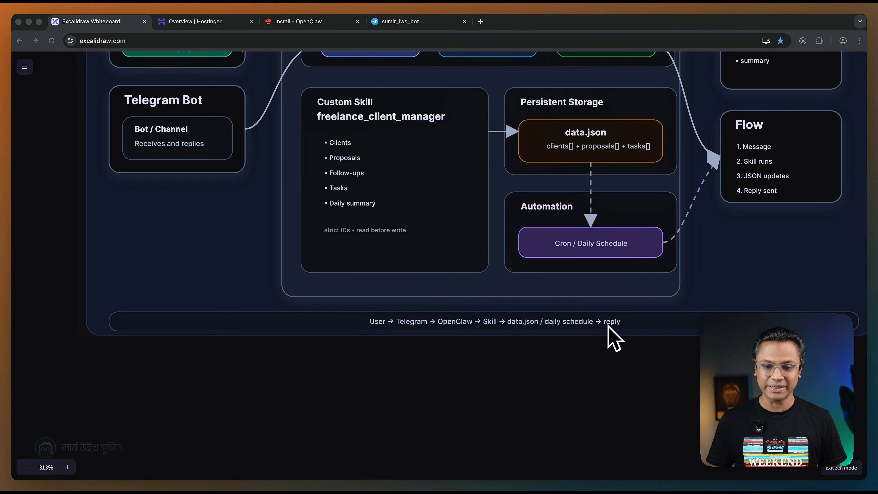
scroll(553, 334, "up", 1)
scroll(522, 332, "right", 4)
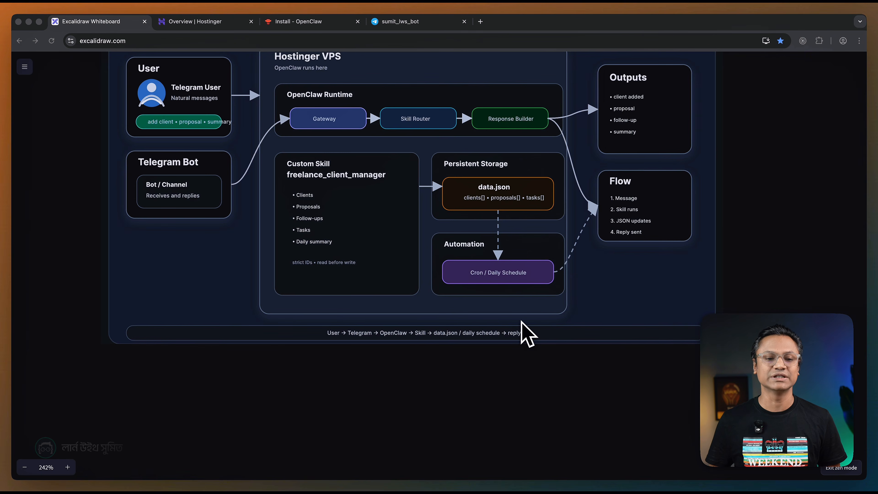
Switch to the terminal, accept the personal-use security notice with Yes and choose QuickStart as the onboarding mode.
key("super+Tab")
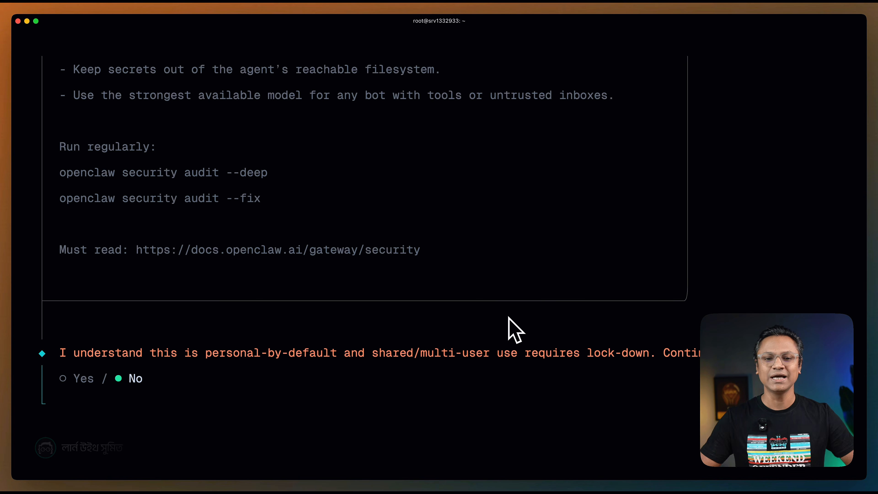
key("Left")
key("Return")
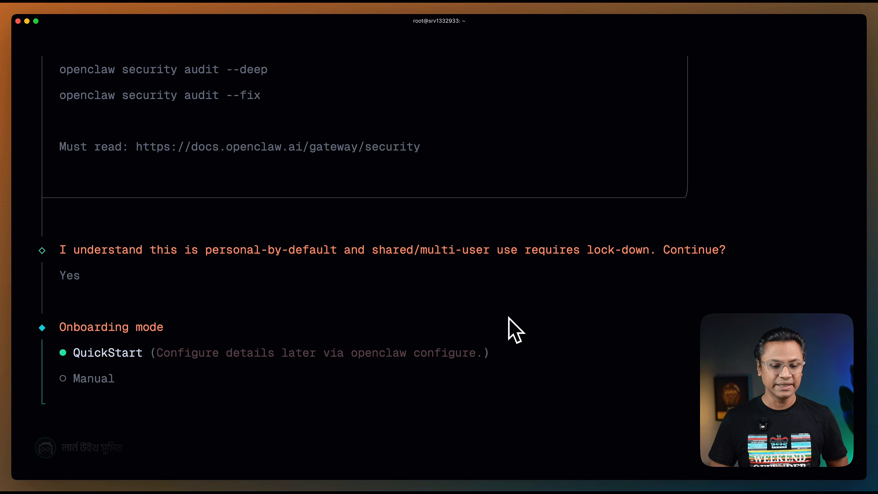
key("Return")
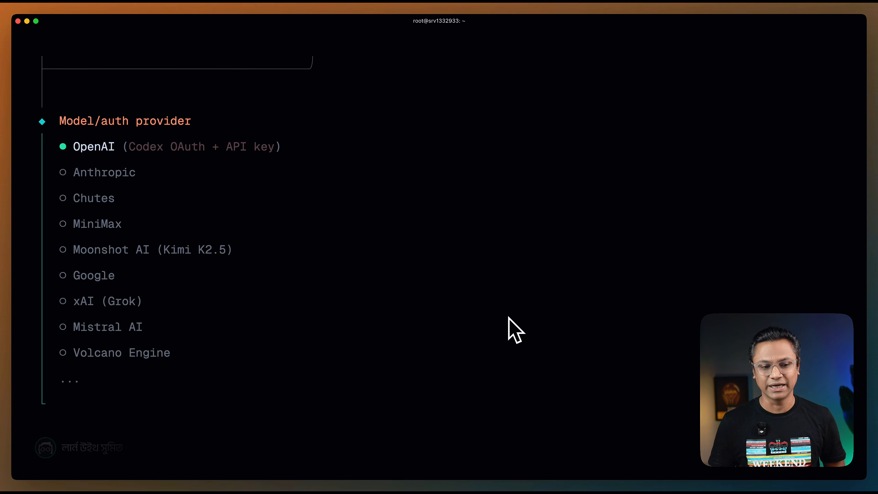
Choose OpenAI as the model provider with OpenAI Codex (ChatGPT OAuth) as its auth method.
key("Return")
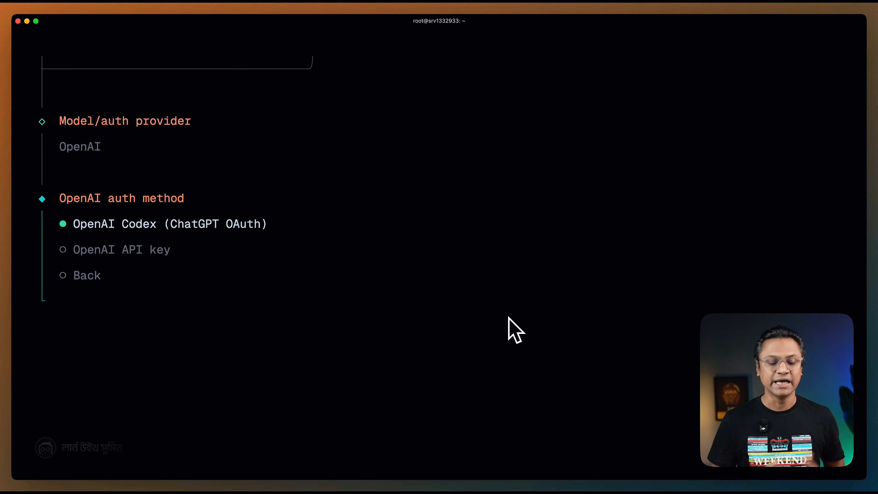
key("Down")
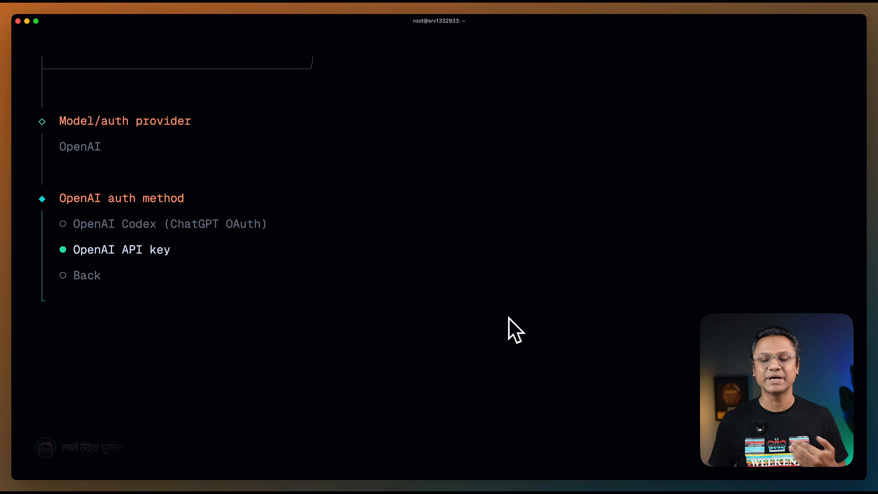
key("Up")
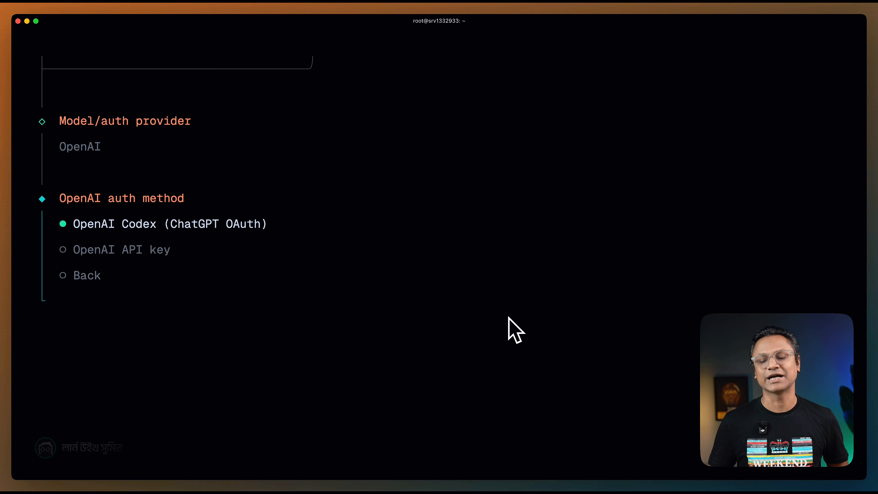
key("Return")
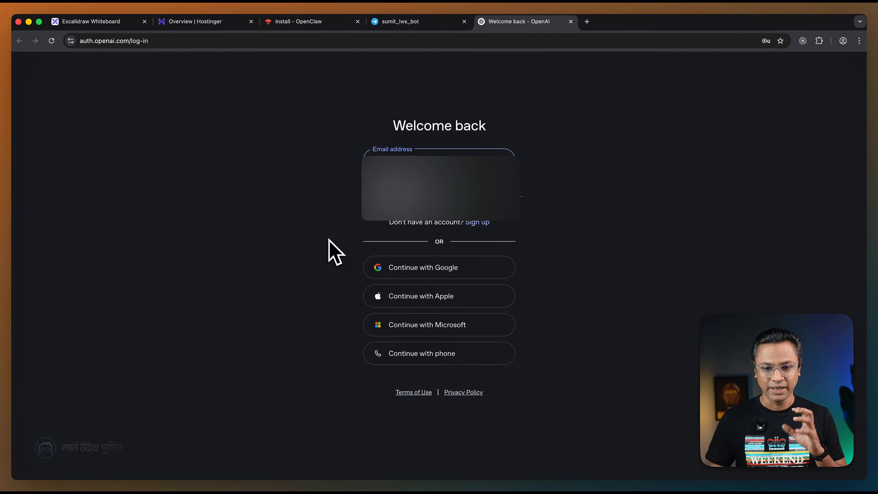
Authorise Codex with the ChatGPT account in the browser and supply the localhost callback URL with its authorization code to the terminal wizard.
left_click(444, 208)
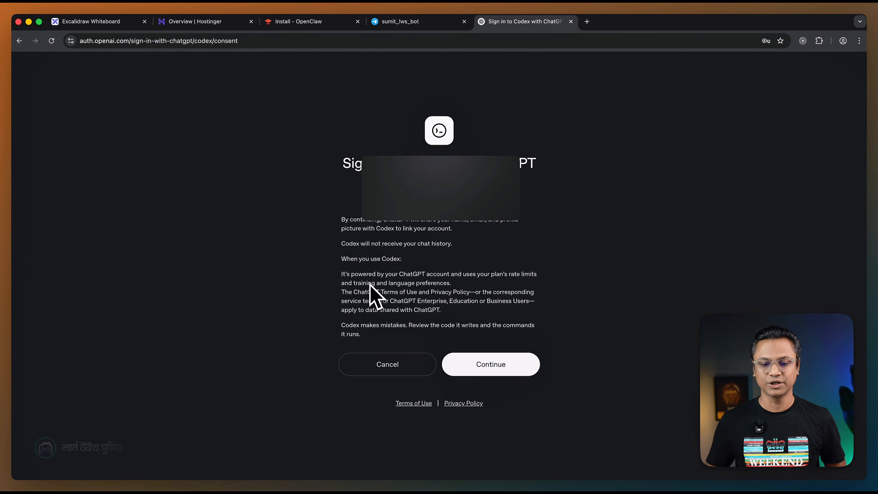
left_click(486, 363)
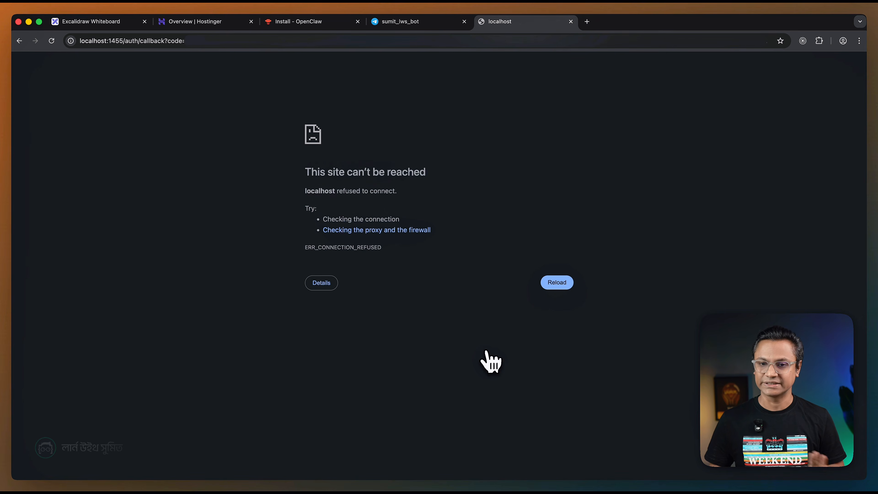
left_click(296, 40)
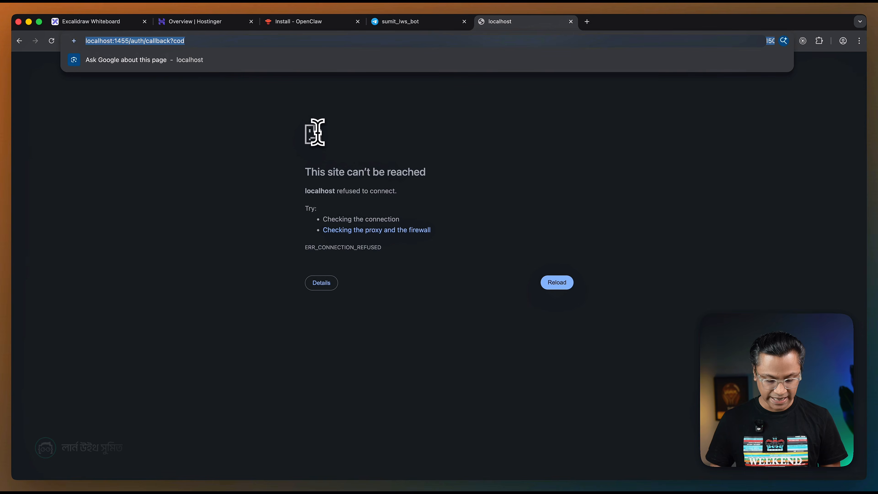
key("super+w")
key("super+Tab")
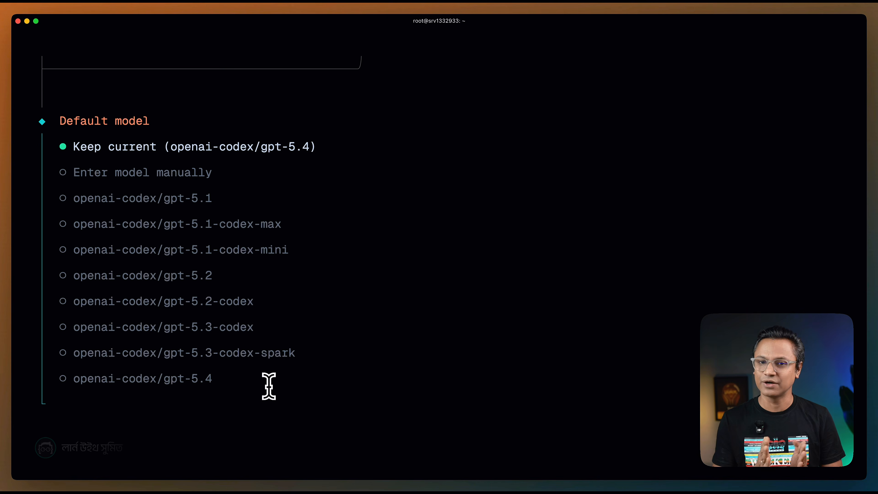
Keep openai-codex/gpt-5.4 as the default model and select Telegram (Bot API) as the channel.
key("Return")
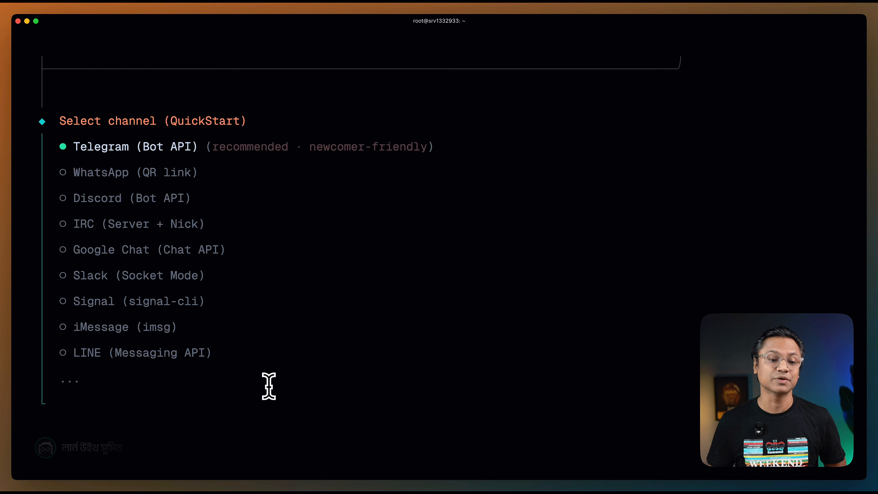
key("Down")
key("Down")
key("Down")
key("Down")
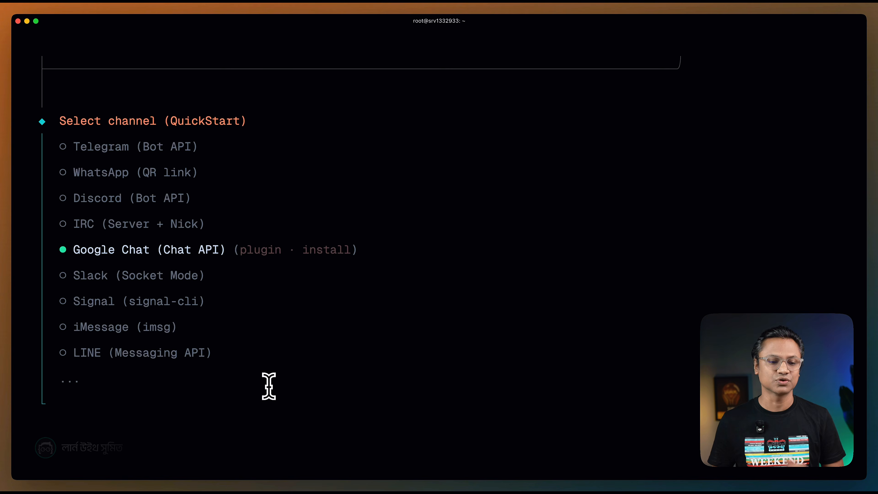
key("Up")
key("Up")
key("Up")
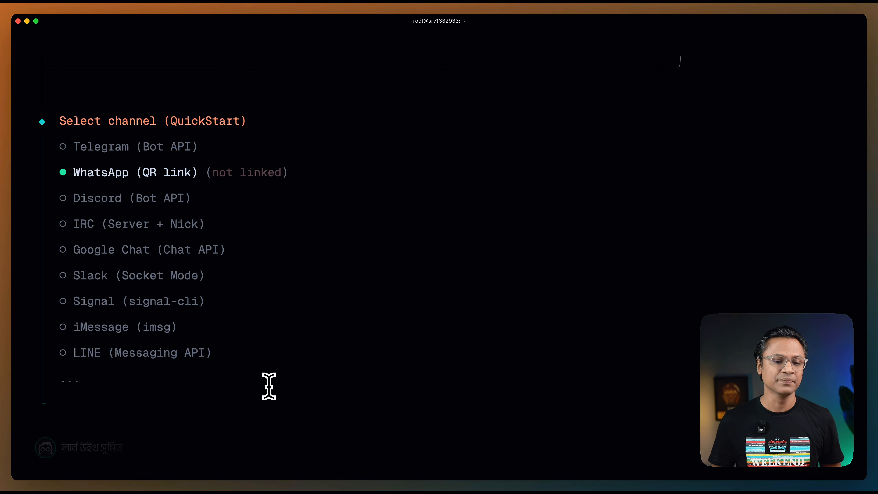
key("Up")
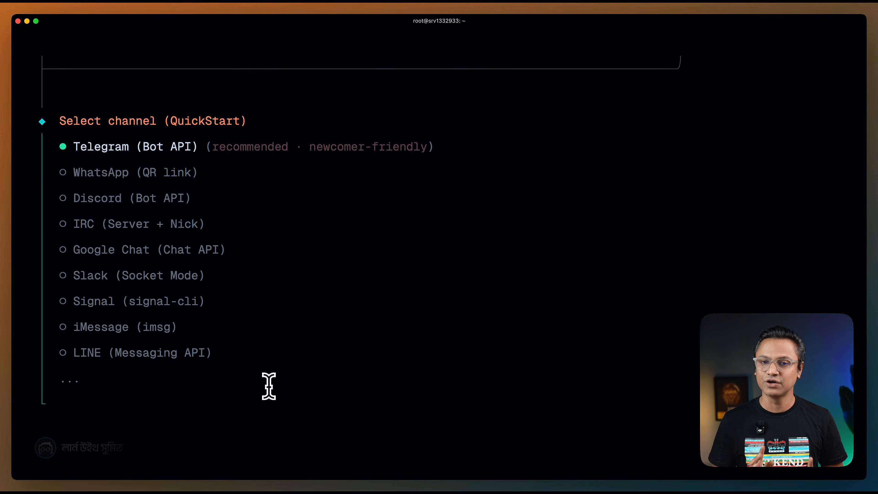
key("Return")
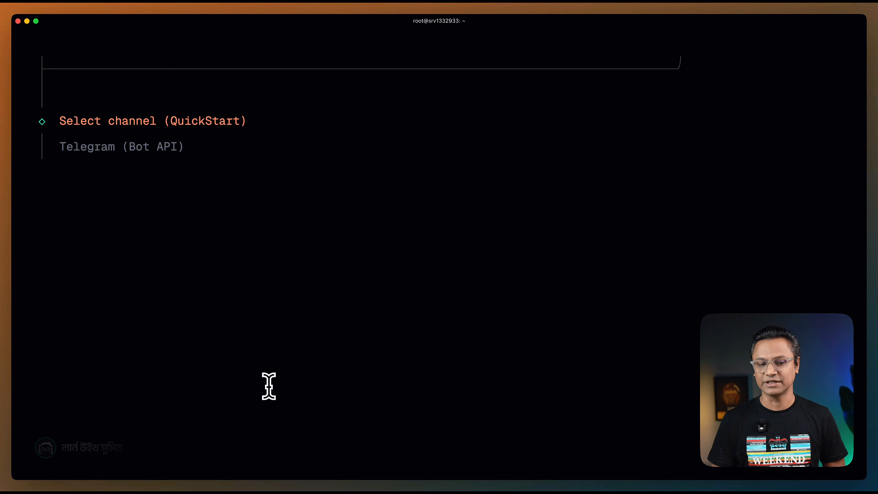
key("super+Tab")
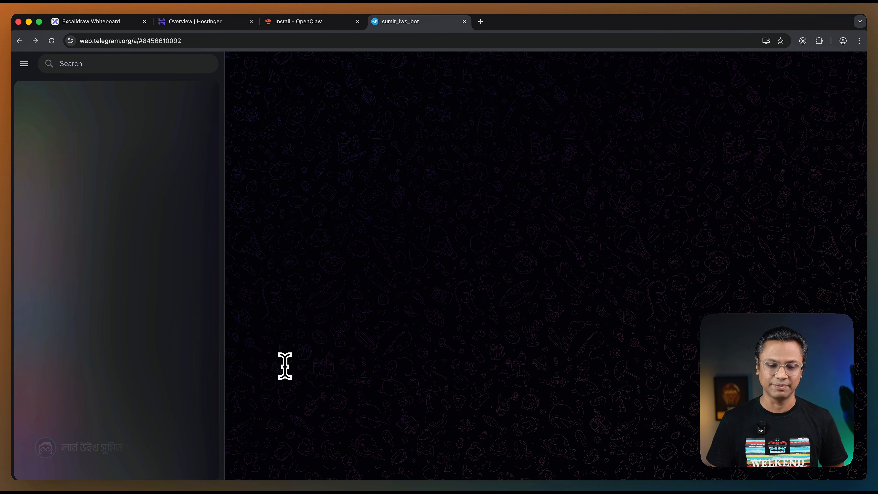
key("super+Tab")
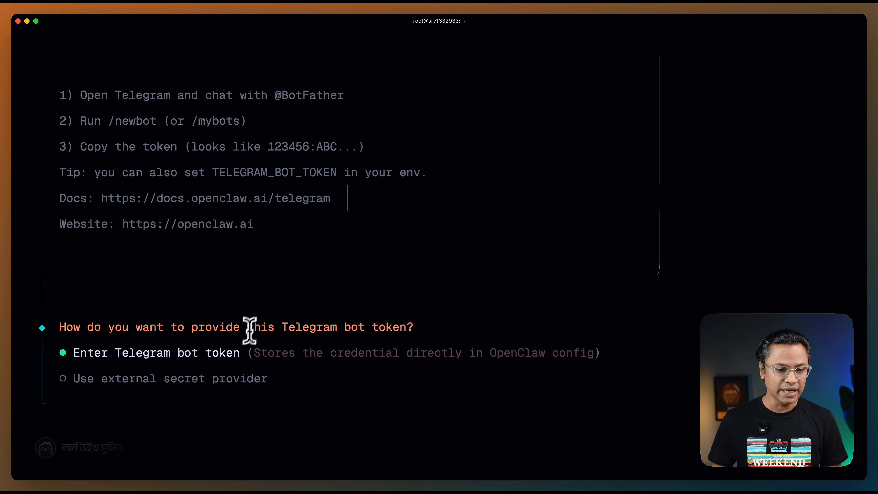
scroll(243, 337, "up", 2)
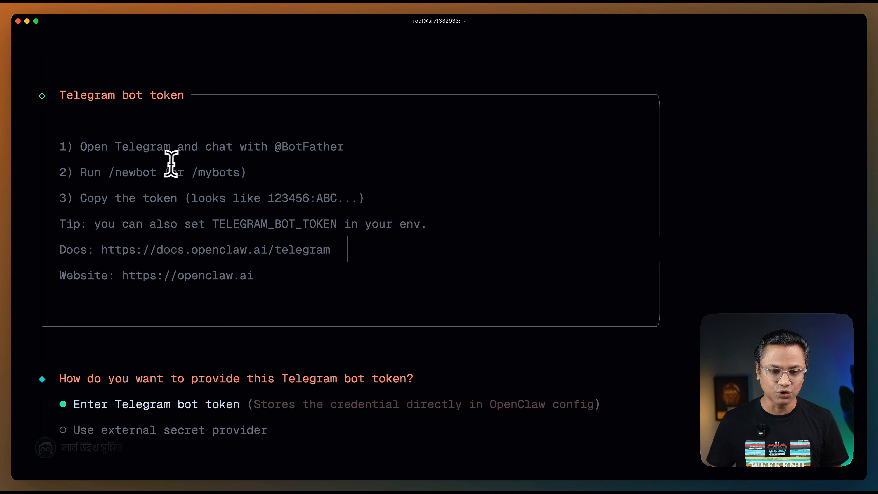
left_click_drag(276, 147, 340, 148)
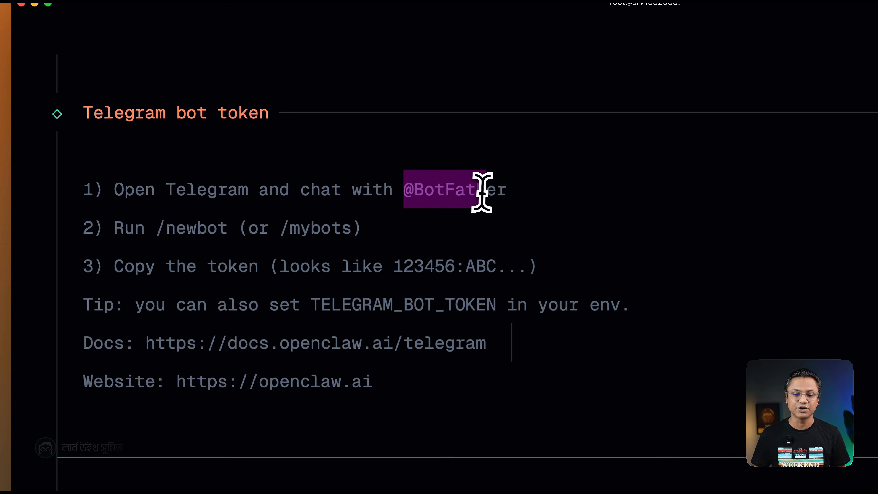
left_click_drag(500, 191, 506, 191)
key("super+c")
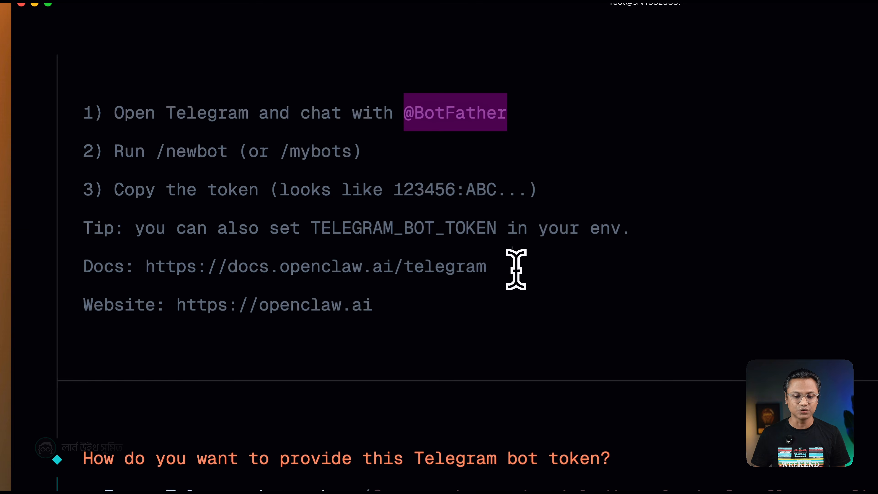
key("super+Tab")
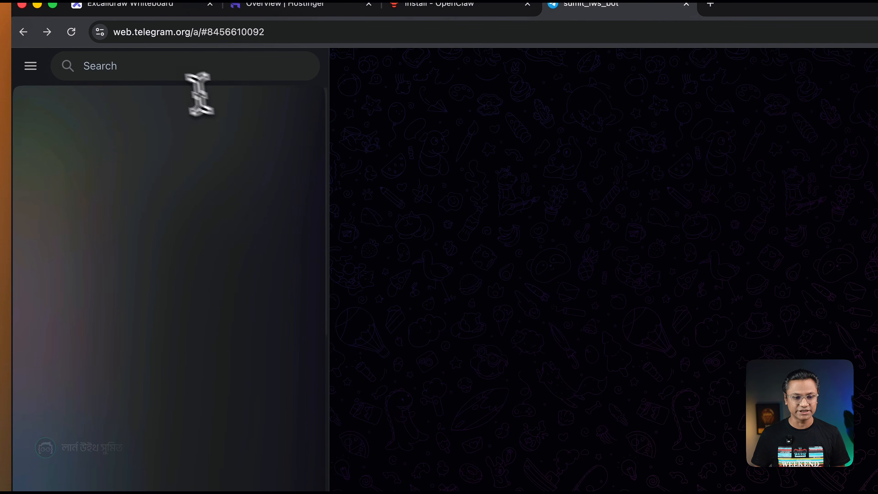
left_click(128, 65)
key("super+v")
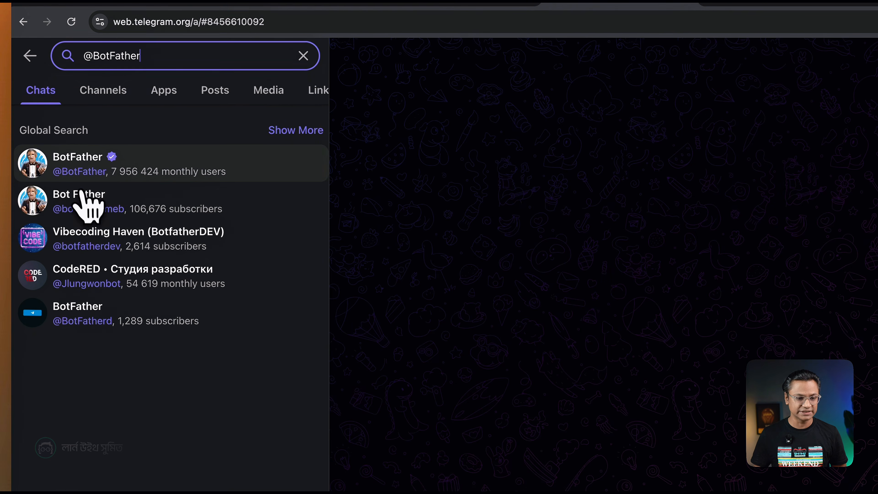
left_click(105, 169)
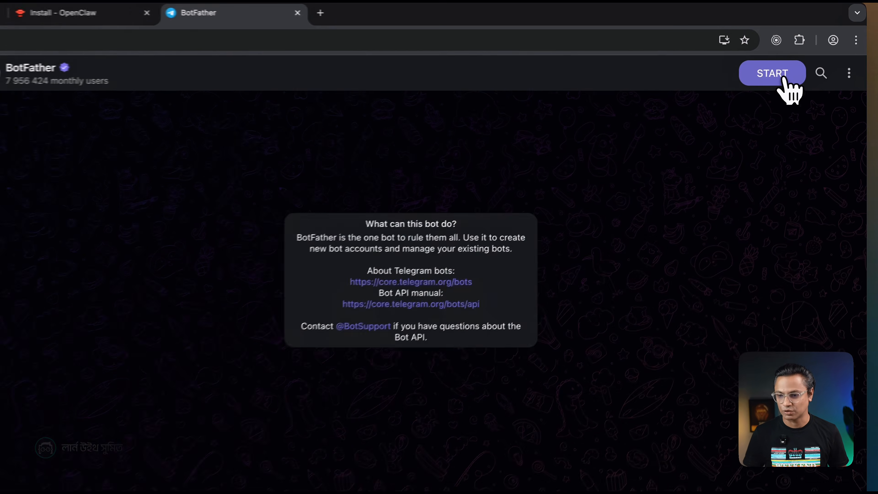
Start the BotFather chat and create a new bot with /newbot, using sumit_lws_openclaw_bot as both its name and username.
left_click(783, 78)
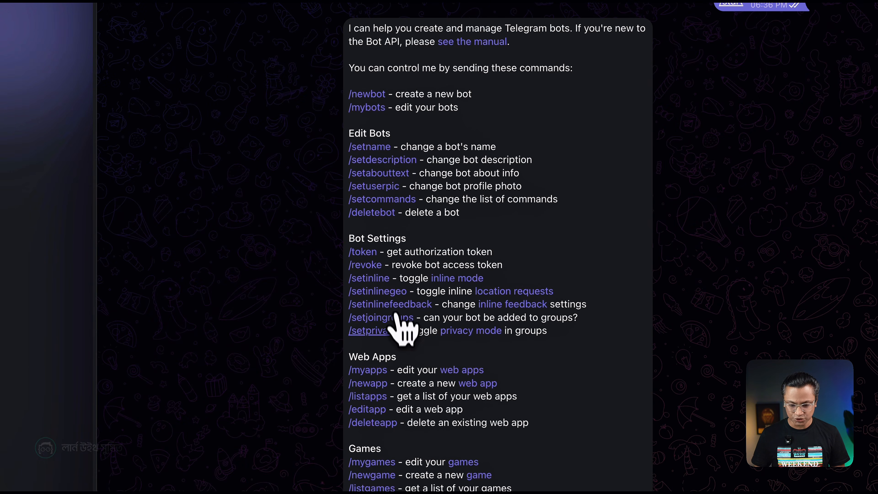
left_click(367, 93)
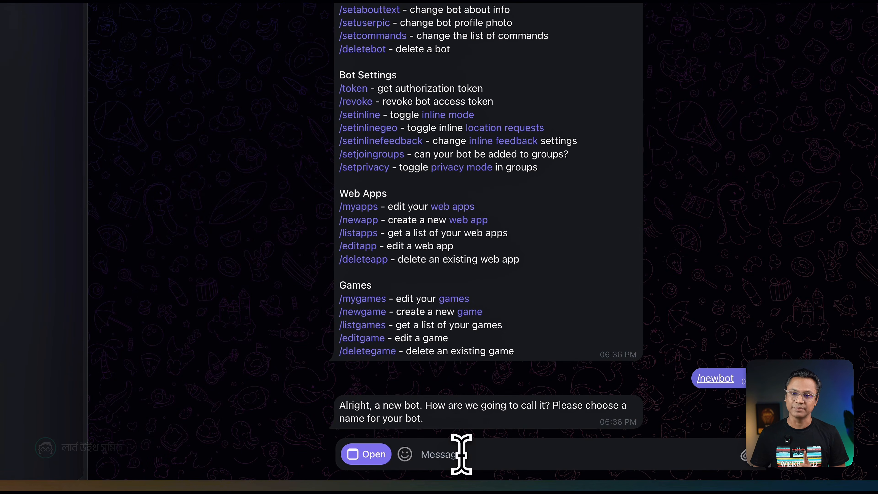
type("sumit")
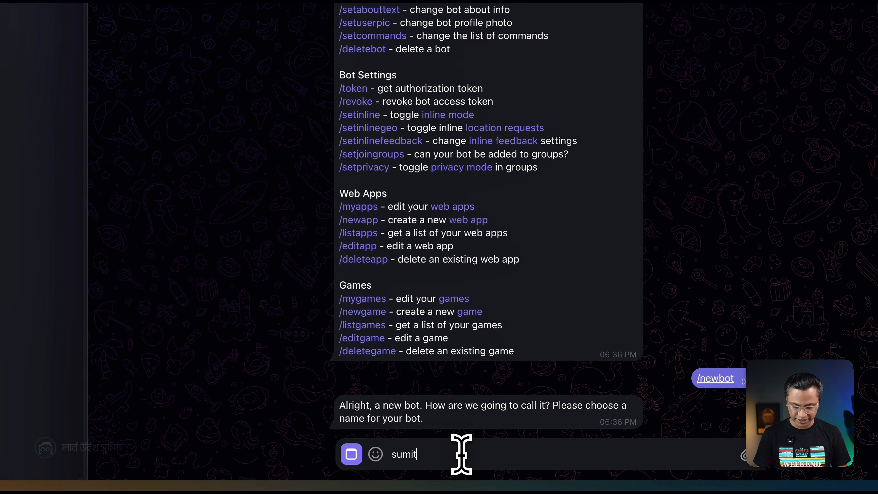
type("_lws")
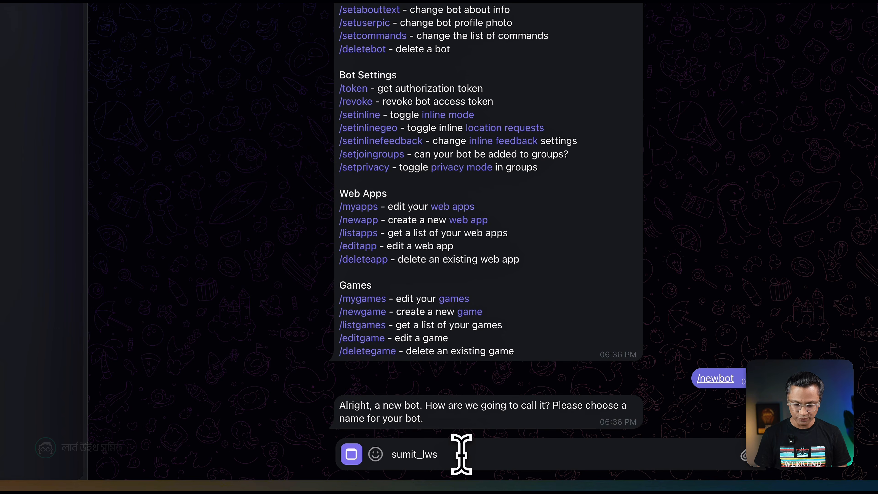
type("_openclaw_bot")
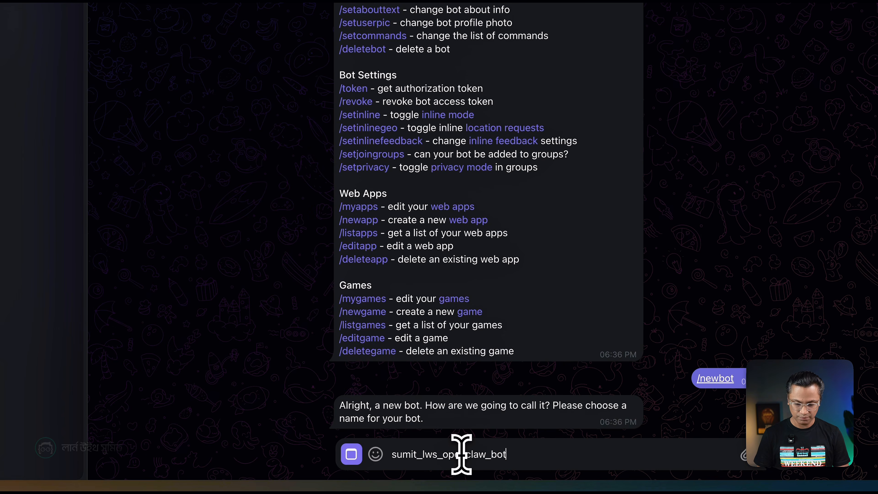
double_click(461, 455)
key("super+c")
key("Return")
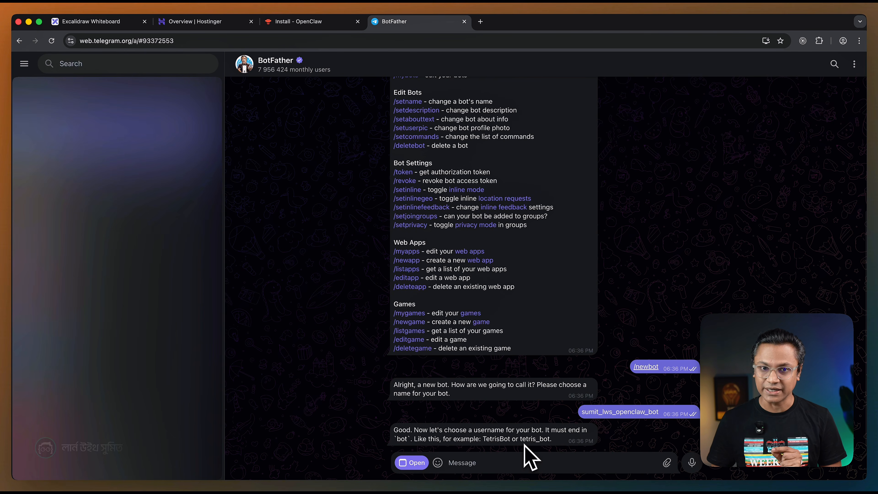
key("super+v")
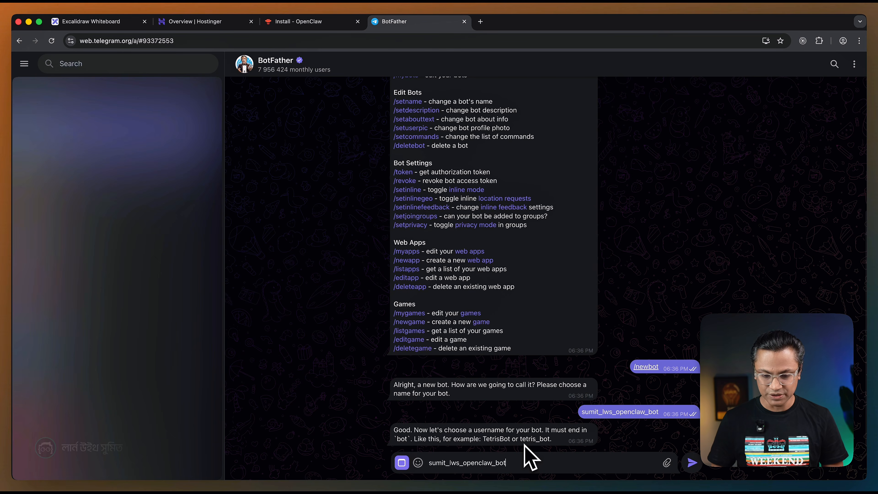
key("Return")
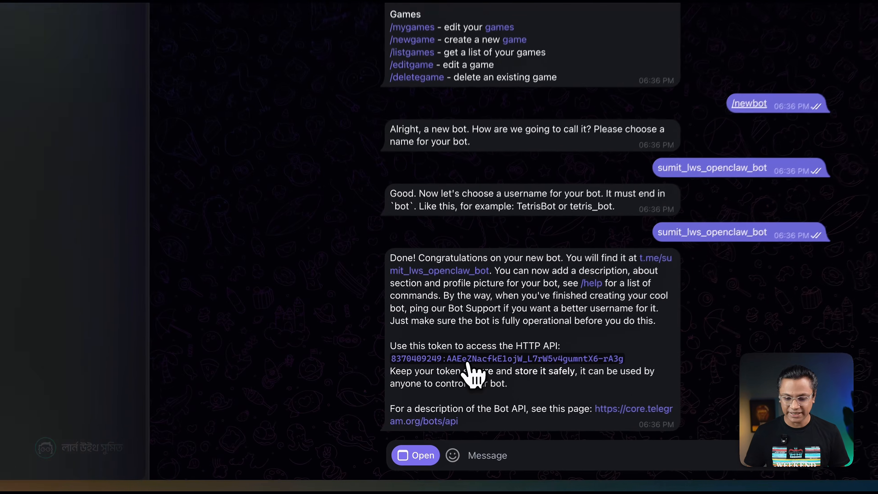
Switch to the terminal wizard, choose to enter the Telegram bot token directly, and submit the new bot's token.
key("super+Tab")
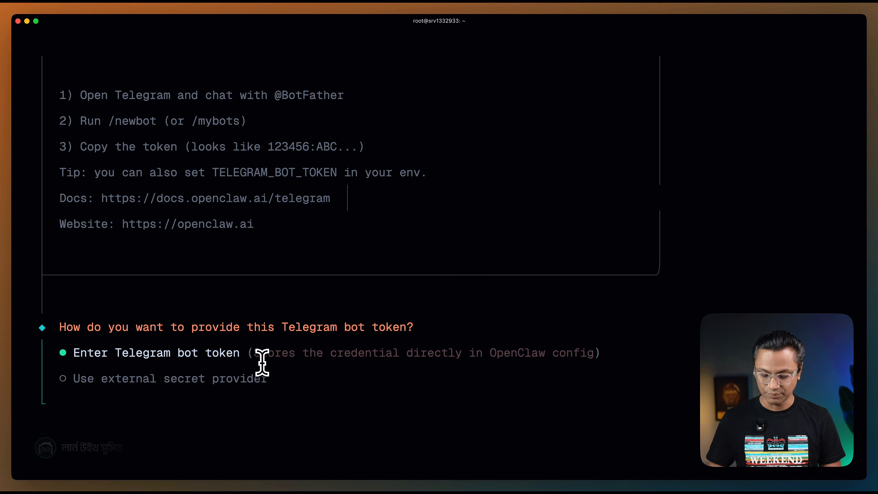
key("Return")
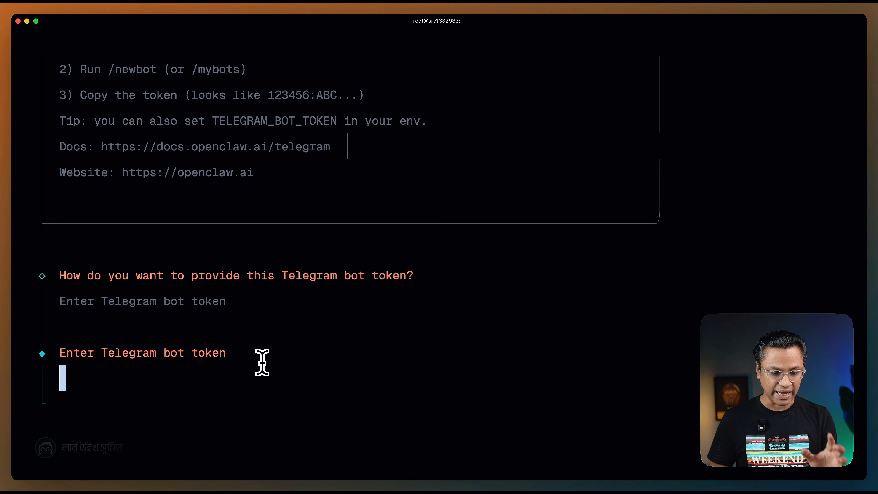
key("super+v")
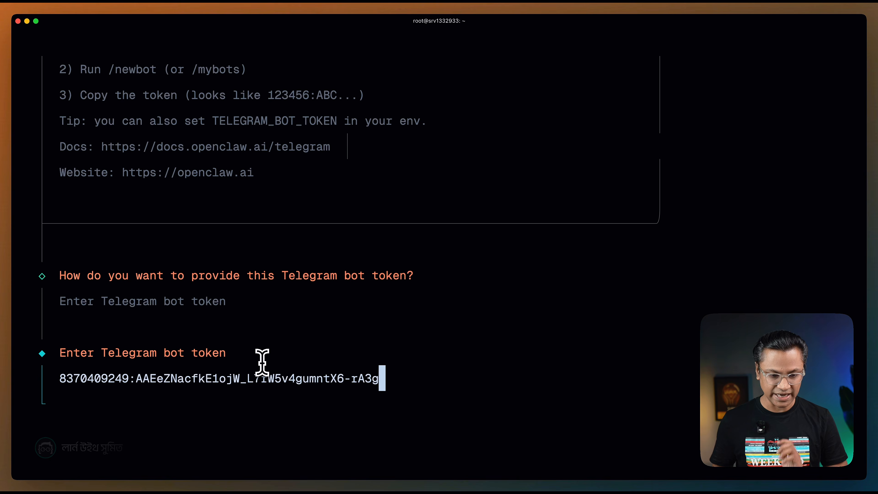
key("Return")
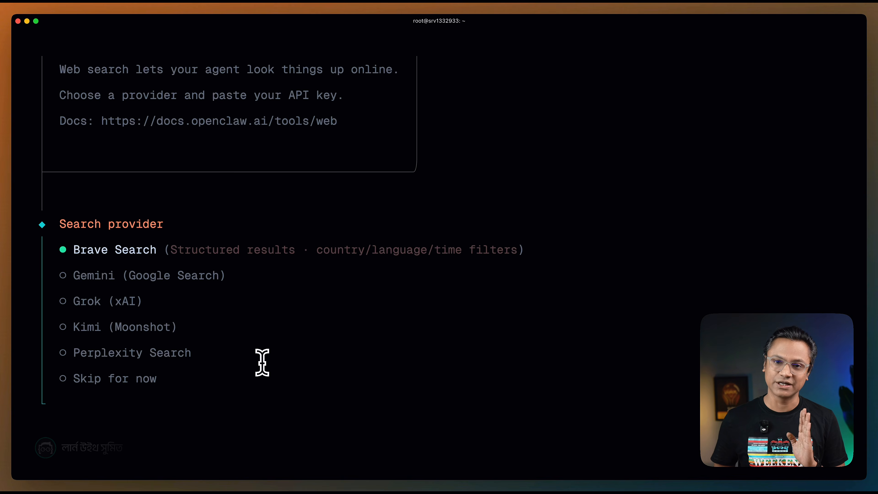
Skip the web search provider for now and decline configuring skills in the onboarding wizard.
key("Down")
key("Down")
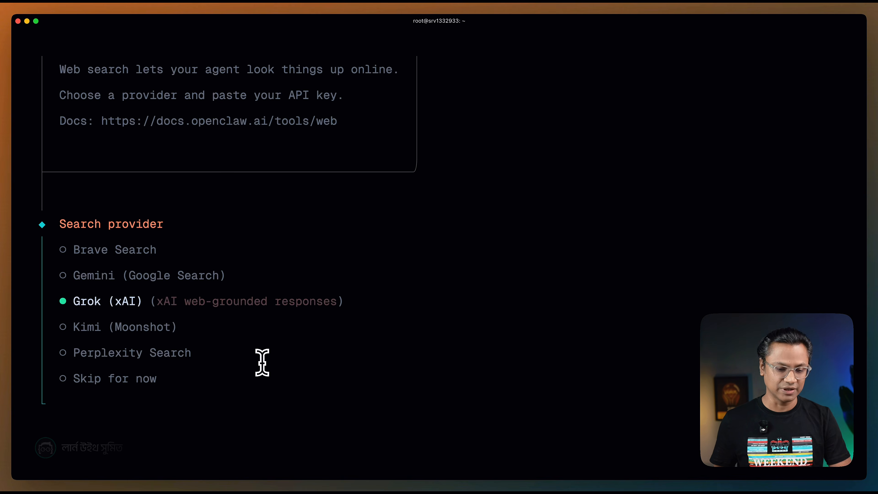
key("Down")
key("Down")
key("Down")
key("Return")
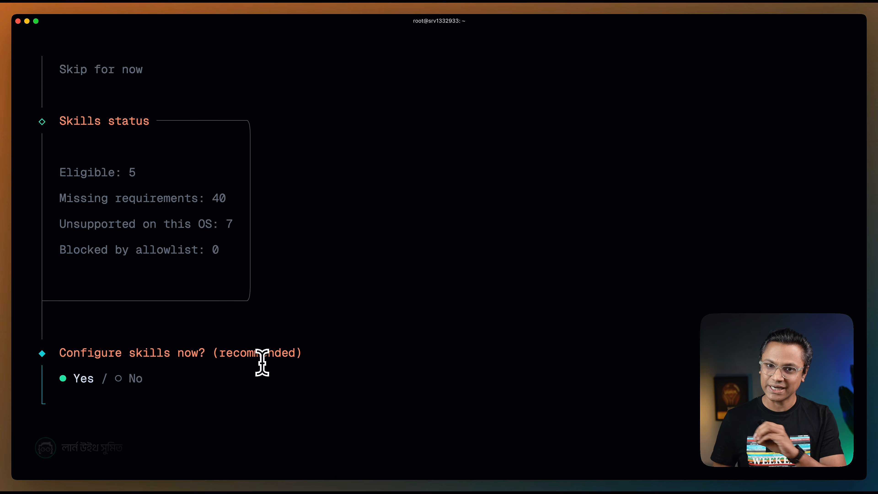
key("Right")
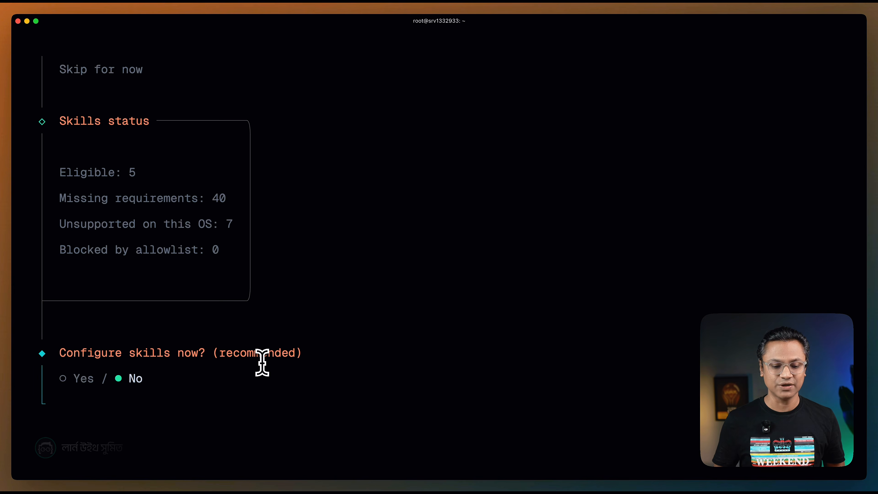
key("Return")
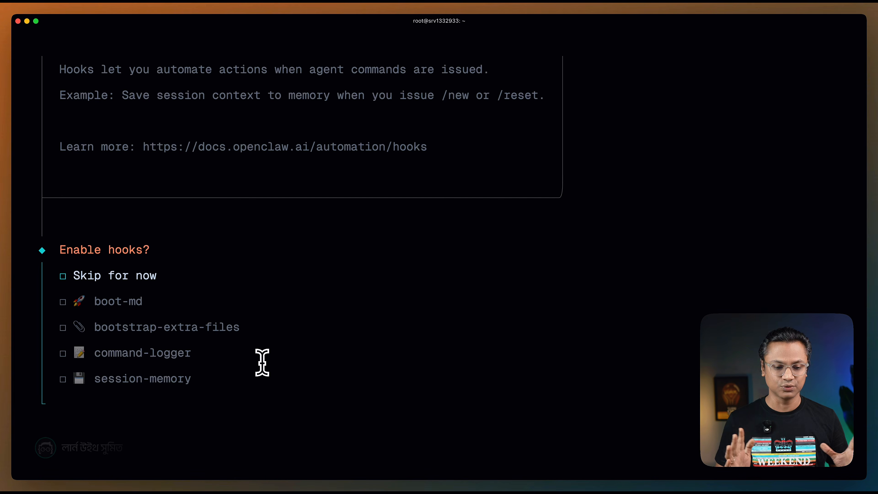
Skip enabling hooks for now and choose Open the Web UI as the way to hatch the bot.
key("space")
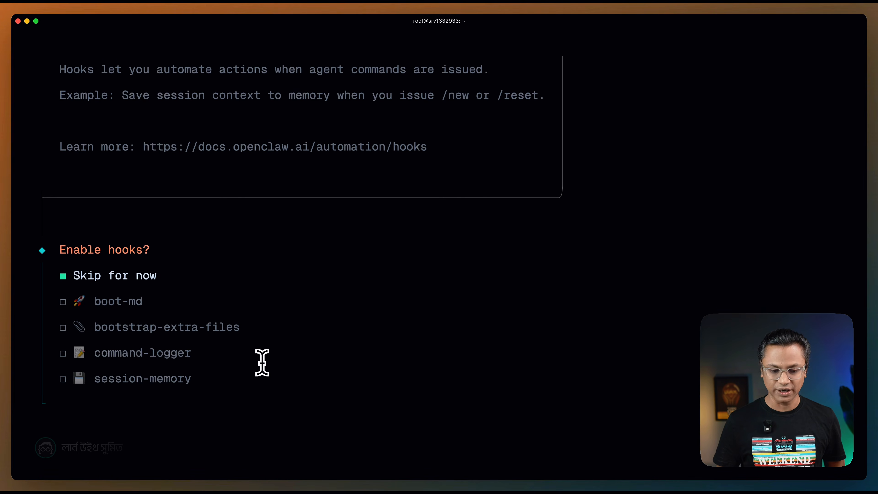
key("Return")
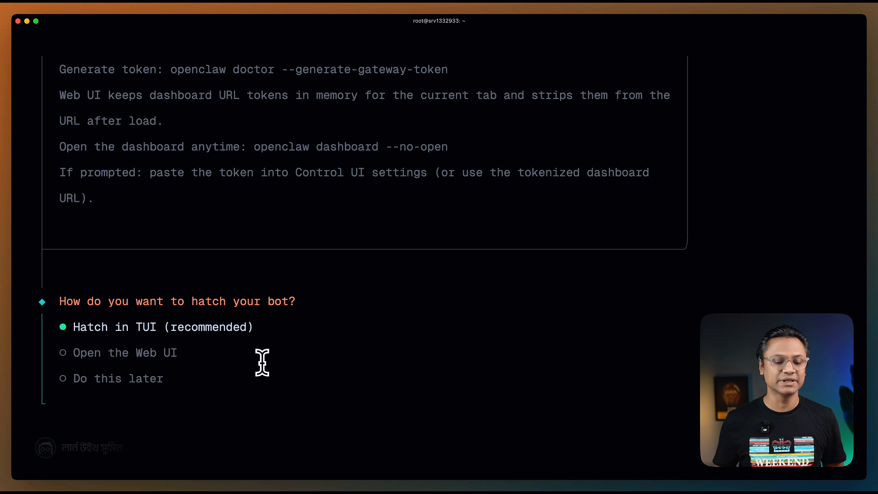
key("Down")
key("Return")
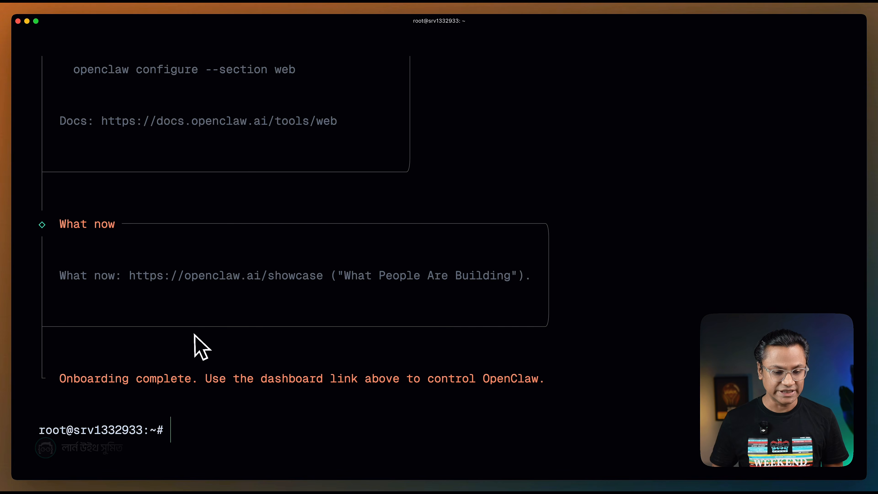
Copy the ssh -N -L 18789:127.0.0.1:18789 tunnel command from the dashboard instructions and run it in a new local terminal tab.
scroll(214, 372, "up", 5)
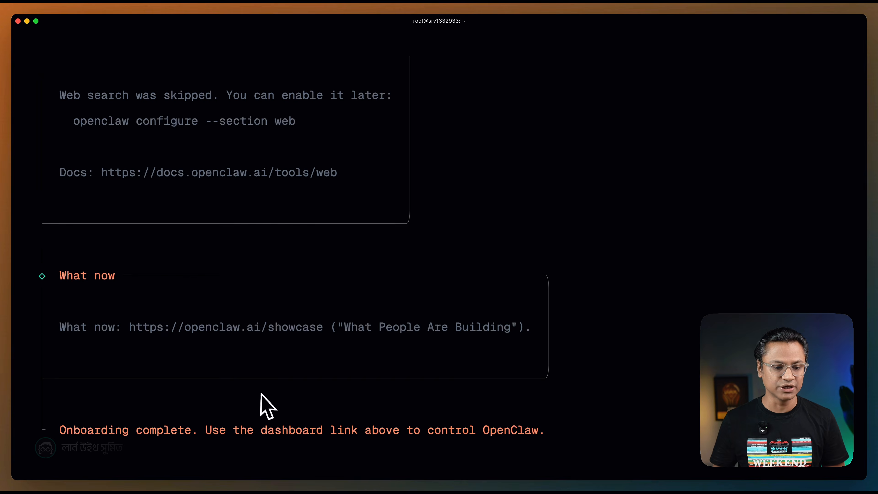
scroll(211, 344, "up", 10)
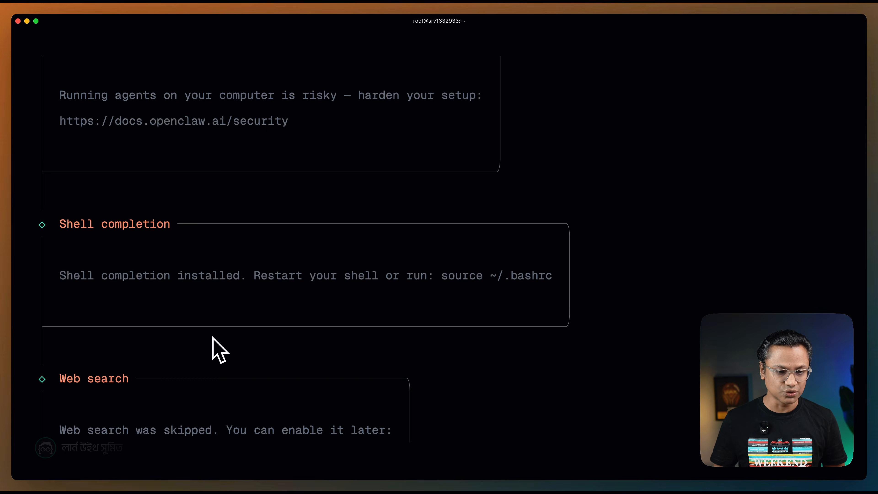
scroll(213, 346, "up", 10)
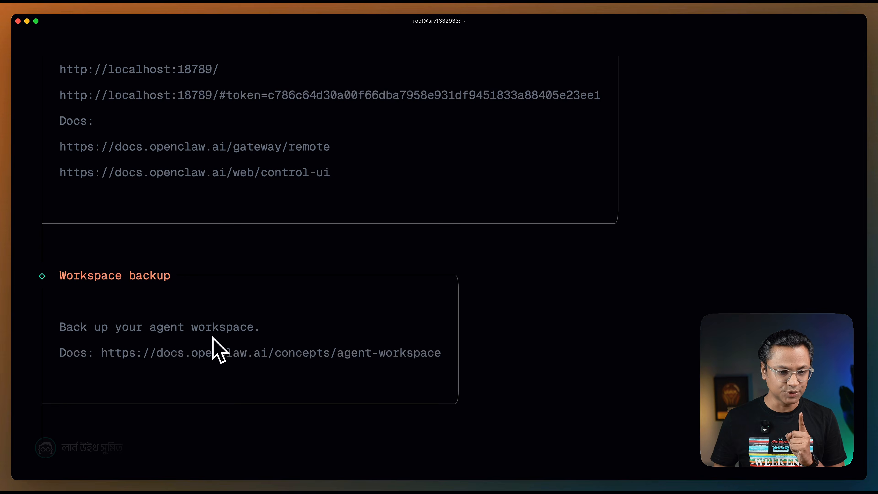
scroll(220, 350, "up", 2)
scroll(212, 341, "up", 1)
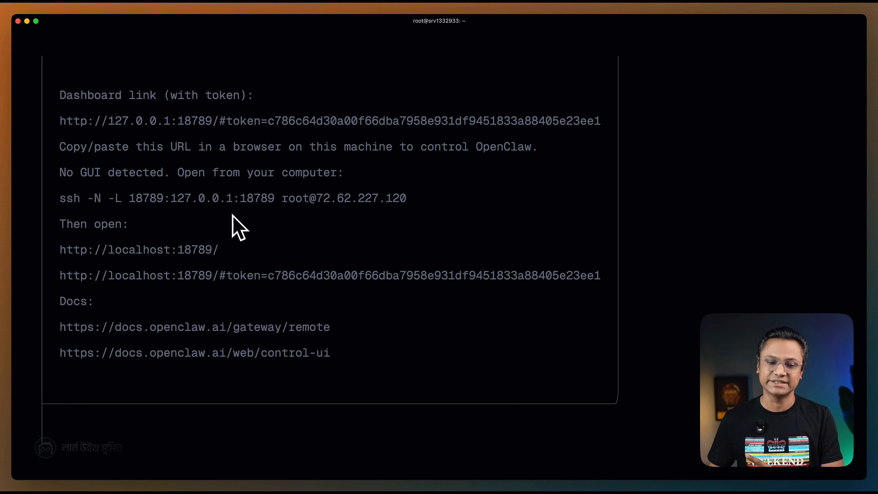
left_click_drag(61, 199, 354, 199)
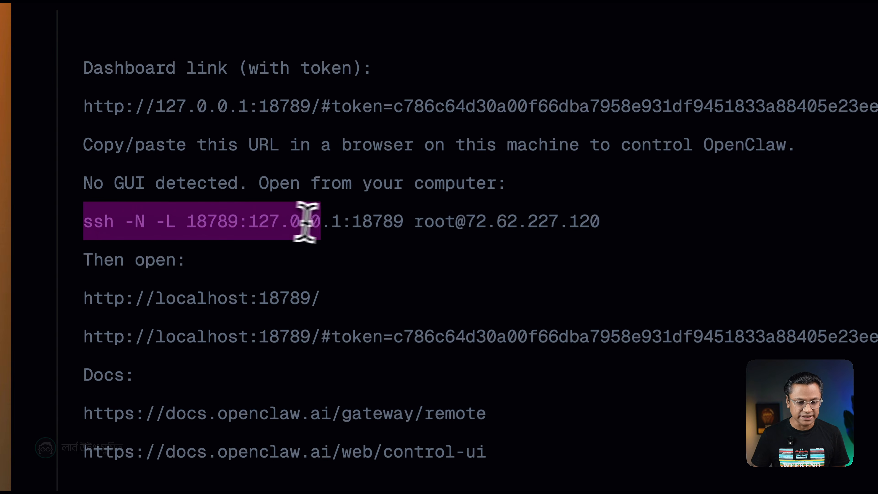
left_click_drag(504, 202, 580, 201)
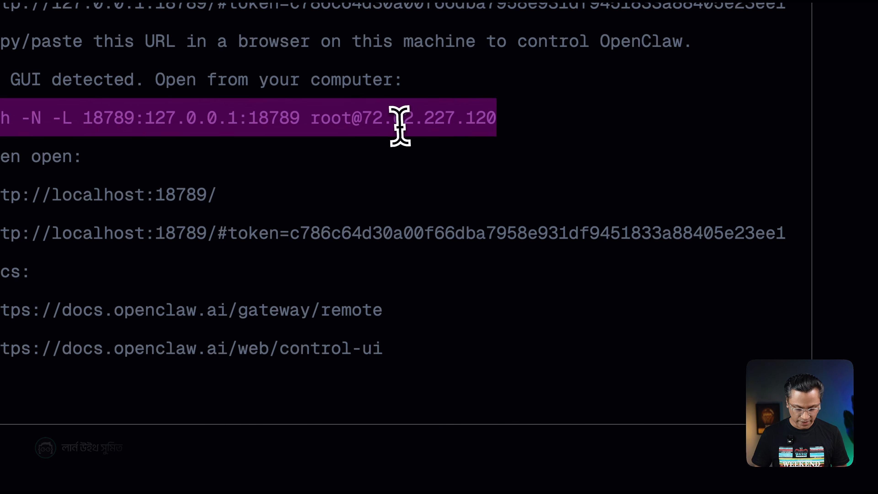
right_click(493, 212)
left_click(444, 135)
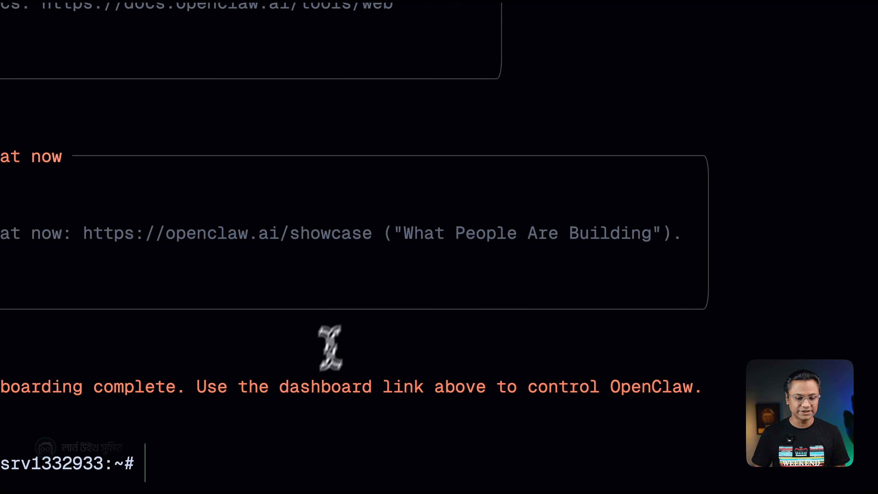
key("super+t")
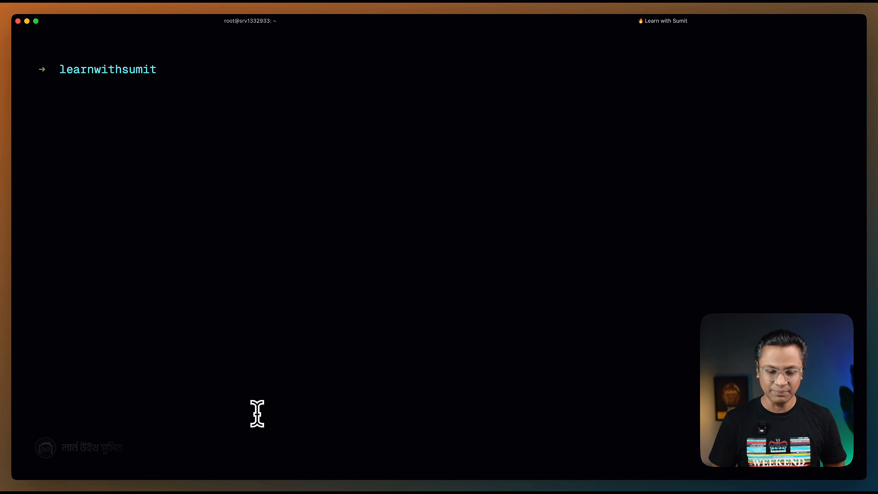
key("super+v")
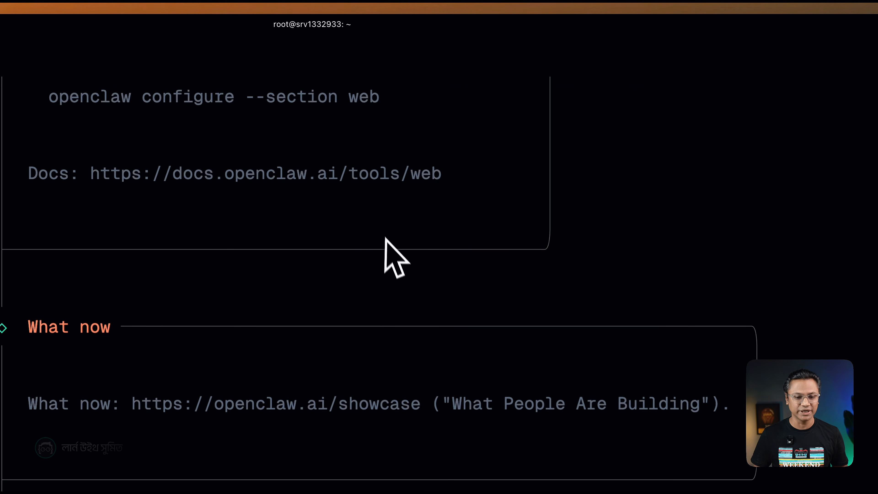
Open the tokenized 127.0.0.1:18789 dashboard link from the VPS session's Dashboard ready section in the browser.
scroll(308, 187, "up", 15)
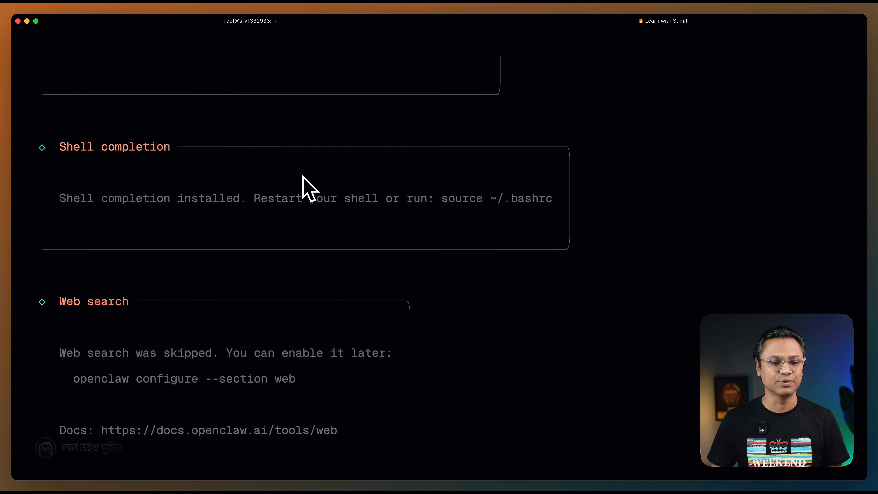
scroll(308, 186, "up", 9)
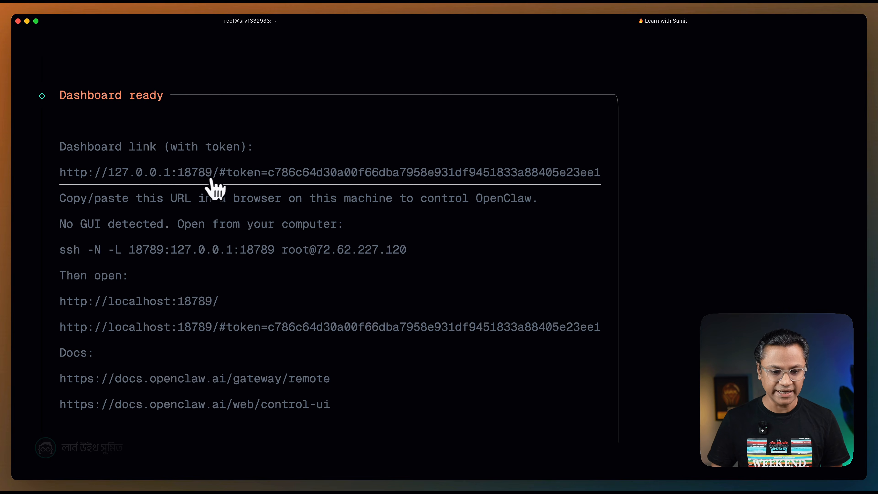
left_click(223, 178, "super")
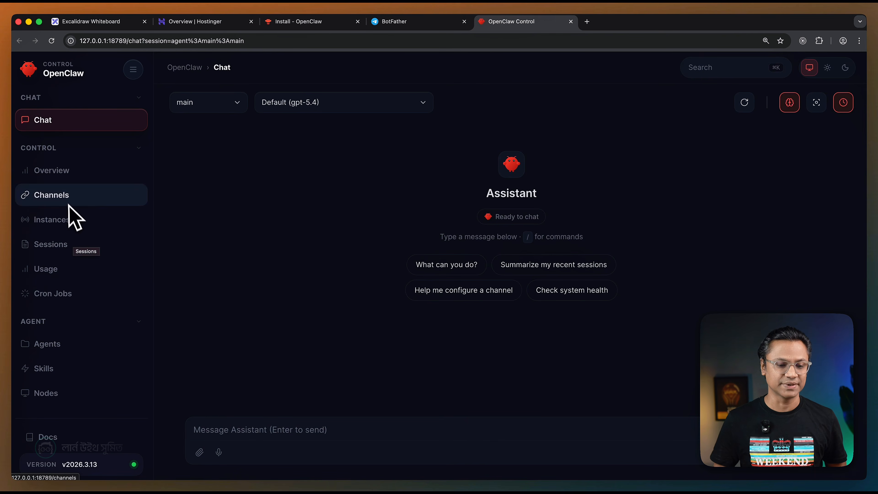
Open the Channels page of the OpenClaw dashboard and review the Telegram channel's status and configuration.
left_click(59, 209)
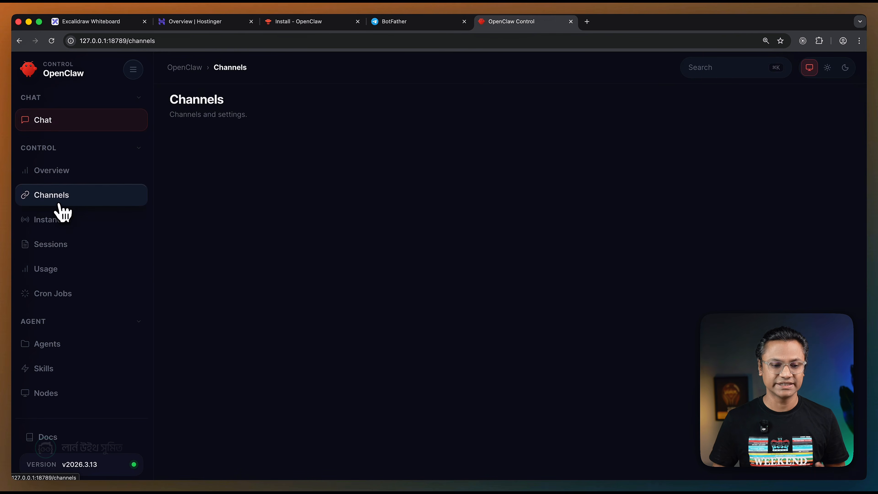
scroll(106, 275, "down", 1)
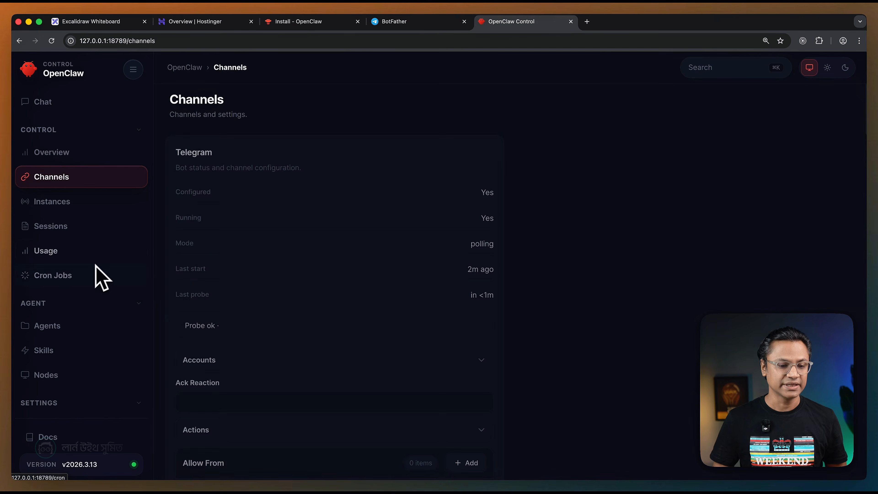
scroll(166, 288, "down", 4)
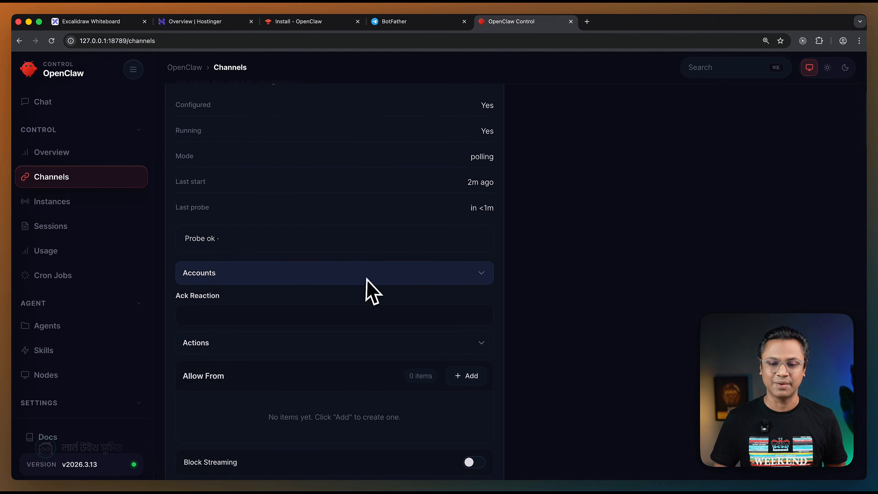
scroll(366, 286, "up", 1)
scroll(365, 284, "up", 3)
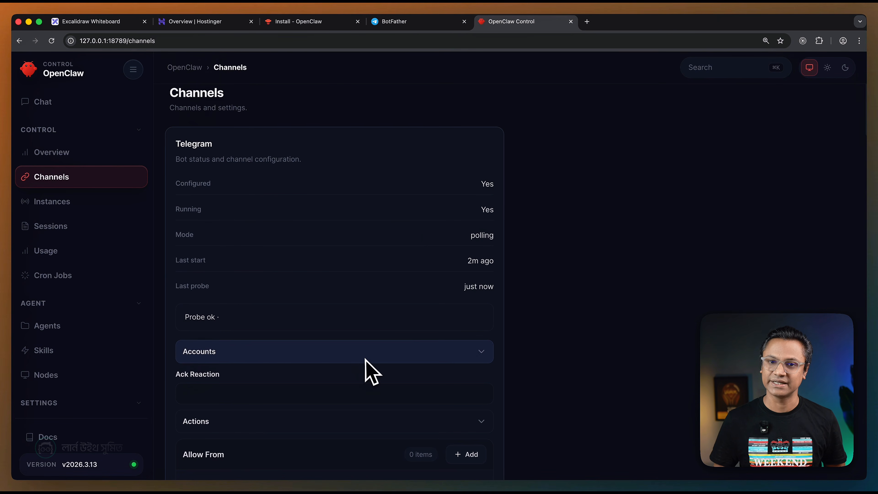
Open the Skills page, expand the built-in skills list to review its entries, and collapse it again.
scroll(141, 304, "down", 1)
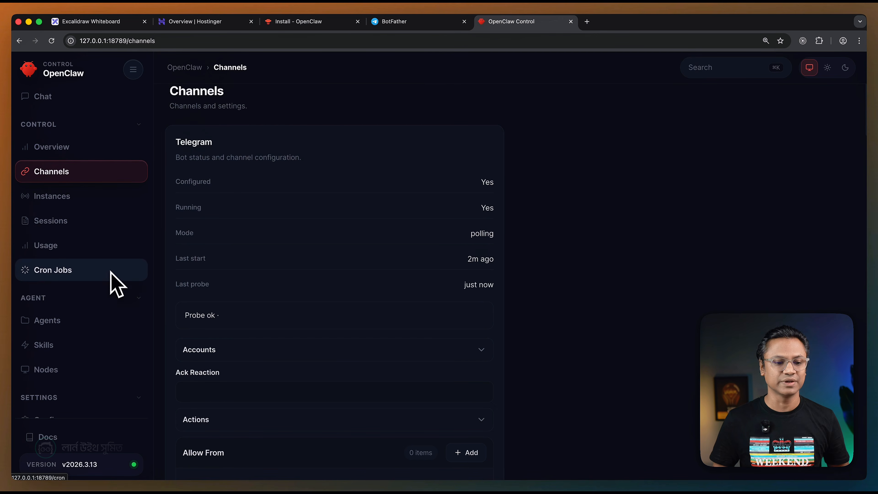
scroll(114, 284, "down", 3)
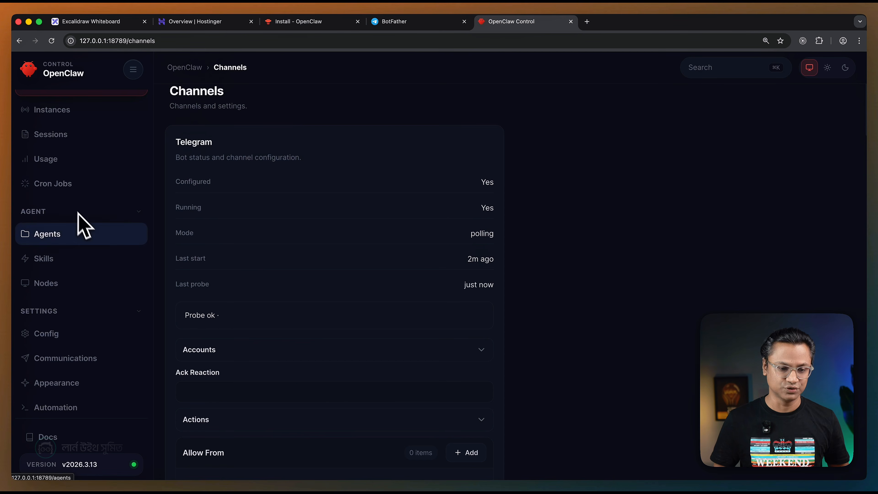
scroll(90, 232, "down", 1)
scroll(93, 246, "down", 1)
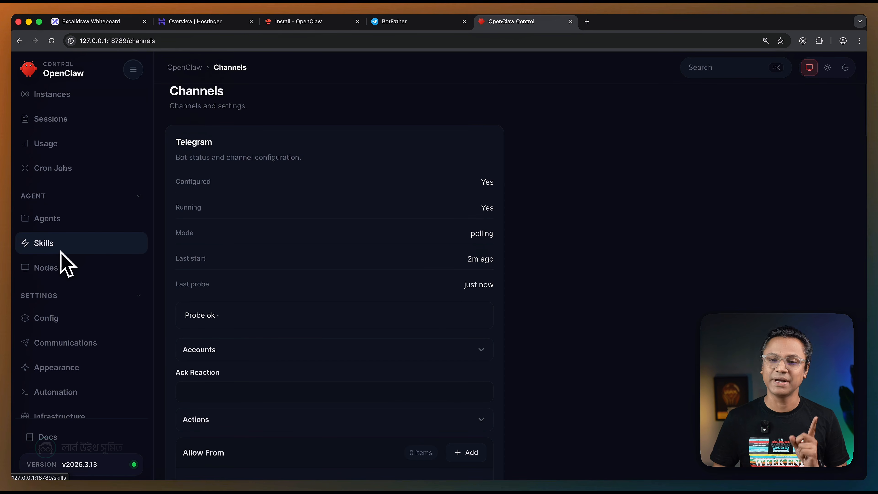
left_click(52, 247)
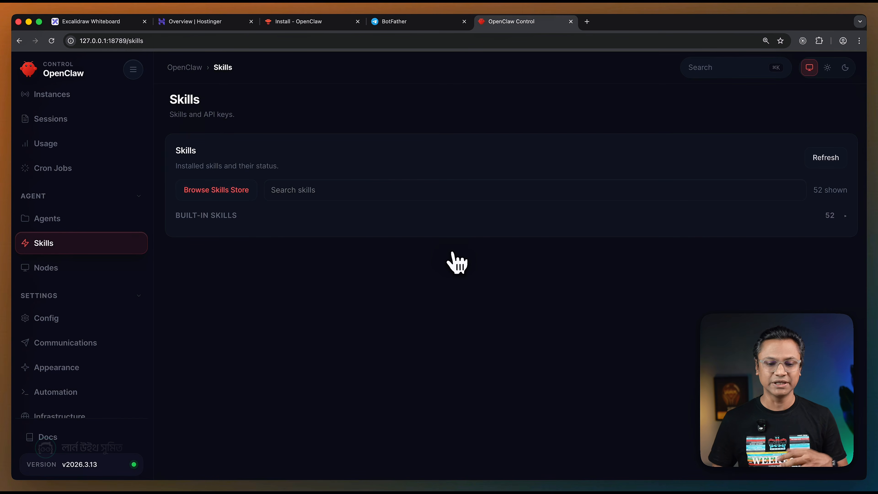
left_click(791, 217)
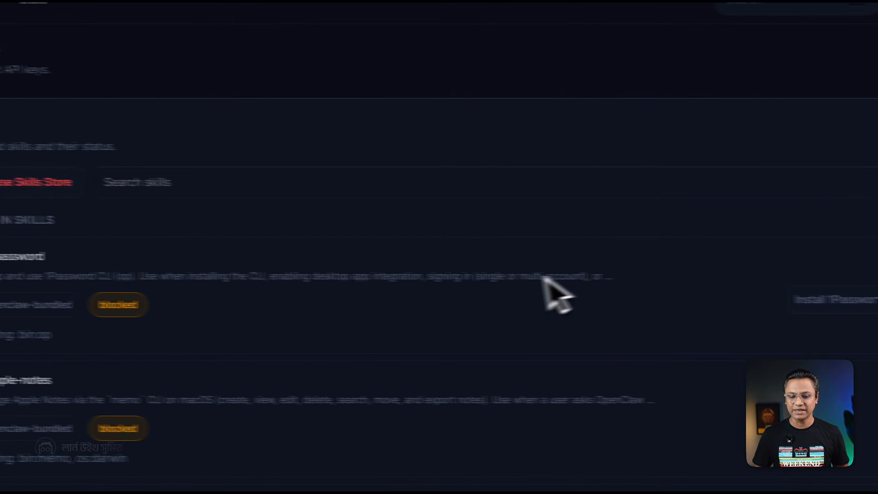
scroll(450, 289, "down", 1)
scroll(415, 294, "down", 2)
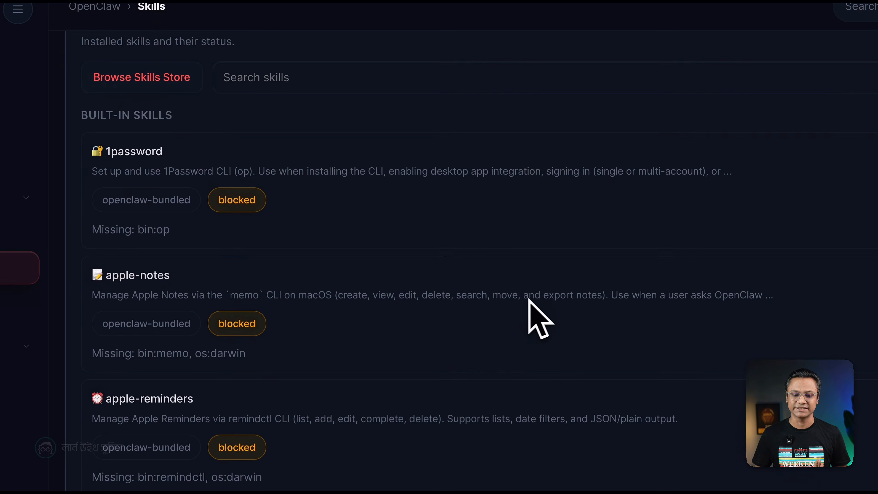
scroll(280, 251, "down", 3)
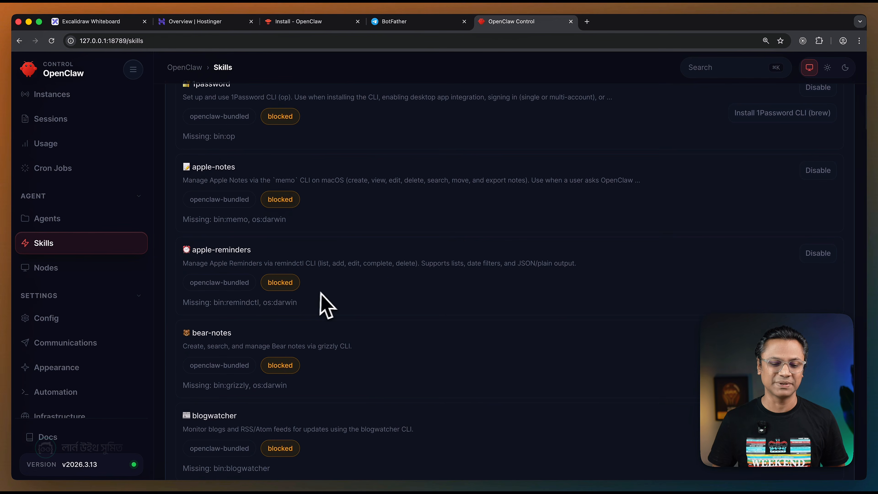
scroll(380, 298, "up", 5)
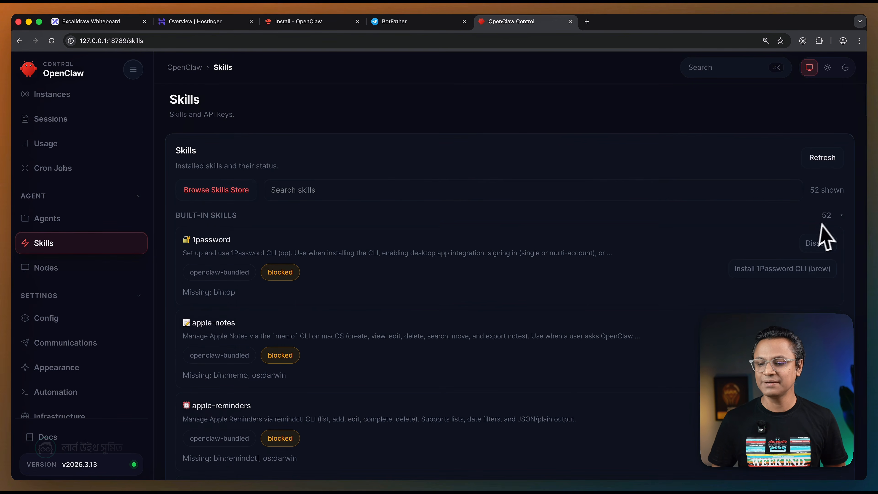
left_click(835, 218)
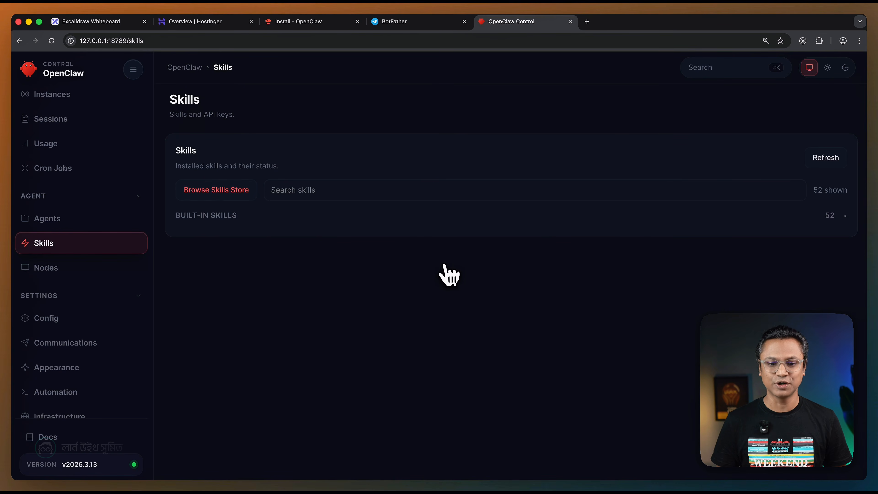
Search the OpenClaw documentation for "create" and open the Creating Skills result about defining the SKILL.md.
left_click(311, 22)
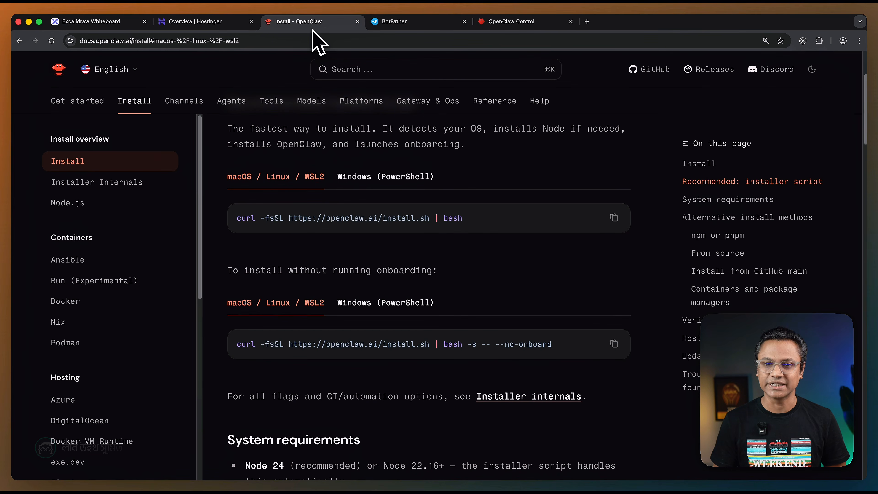
key("super+k")
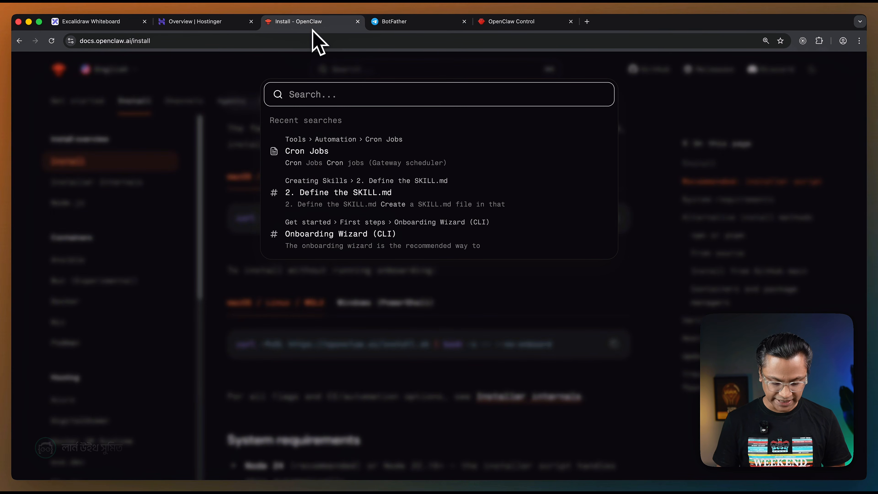
type("create")
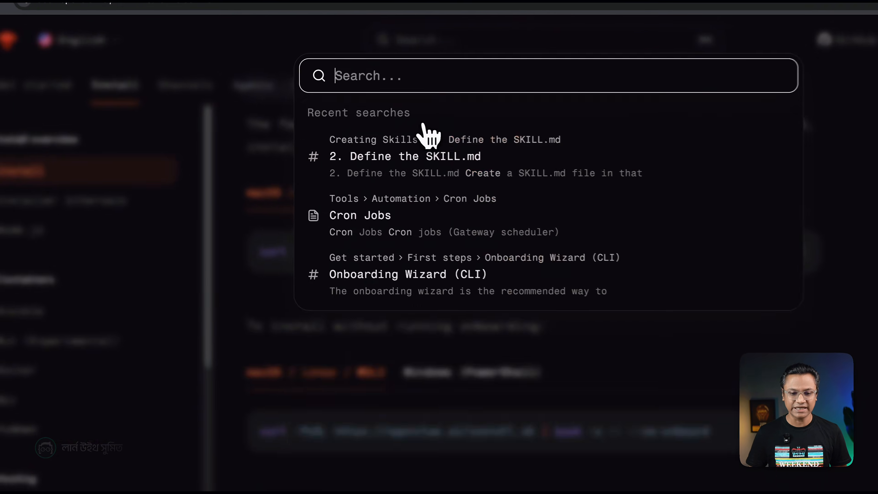
left_click(346, 131)
scroll(489, 212, "up", 10)
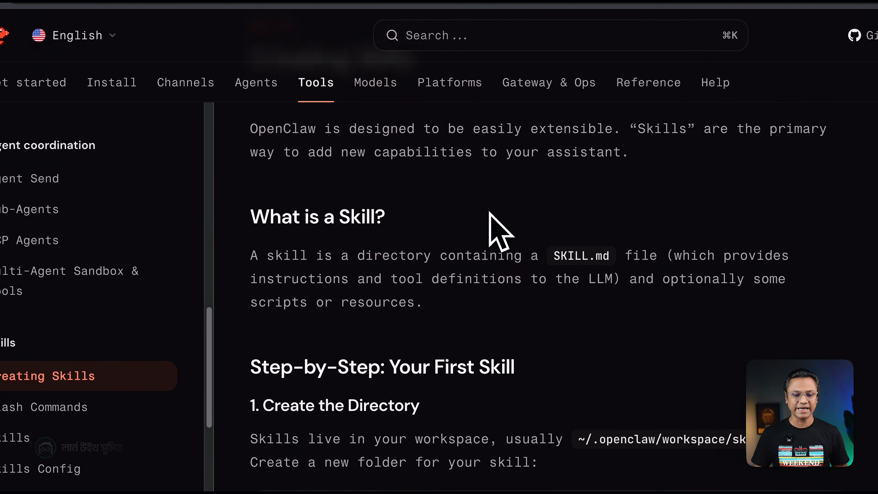
Read what a skill is and how to create its directory and SKILL.md, noting the hello-world folder in the mkdir command.
scroll(489, 213, "down", 3)
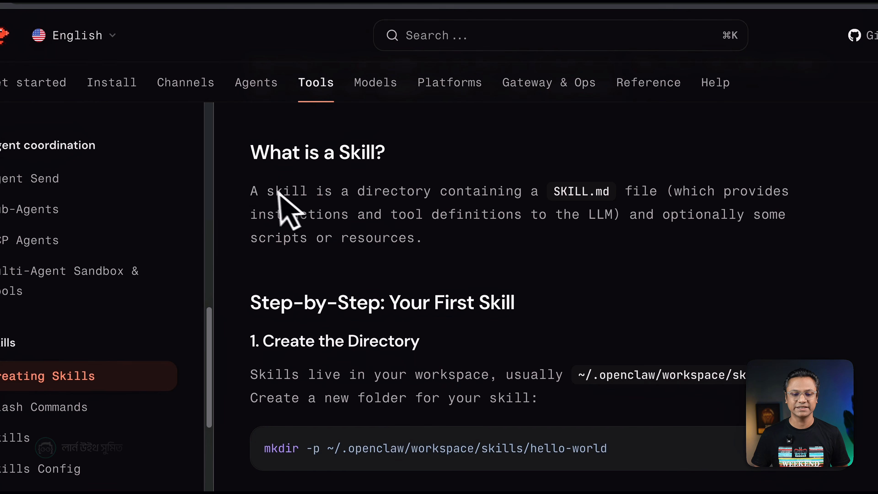
left_click_drag(258, 191, 419, 243)
scroll(484, 249, "down", 1)
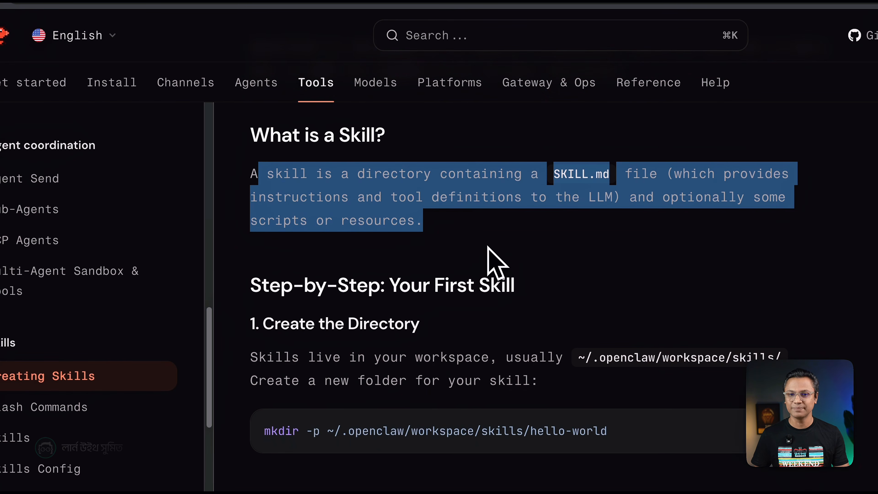
left_click(487, 247)
scroll(487, 246, "down", 4)
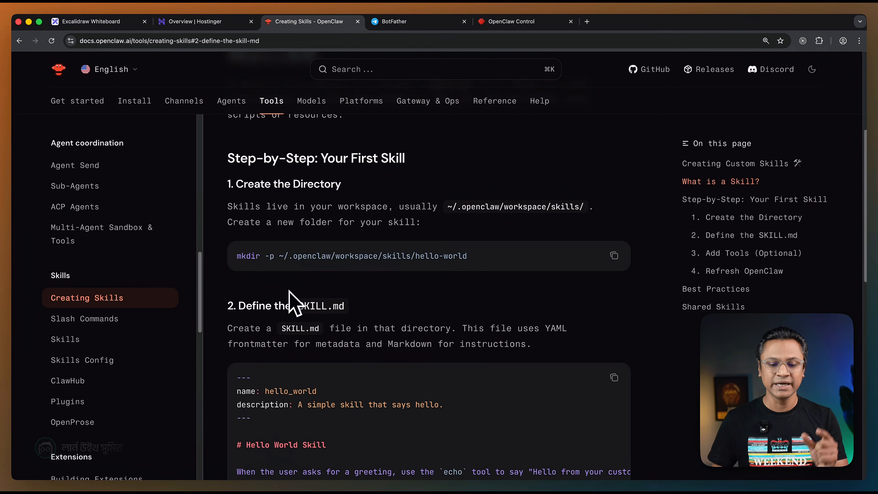
scroll(289, 291, "down", 1)
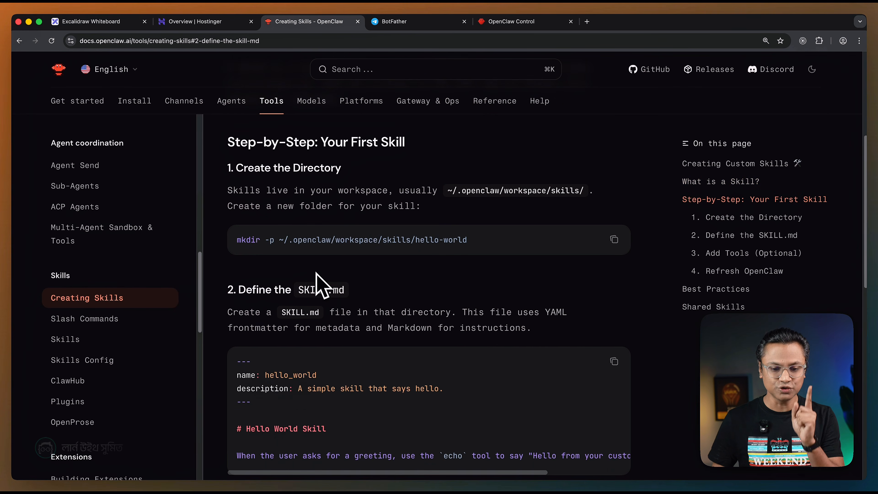
scroll(294, 276, "down", 1)
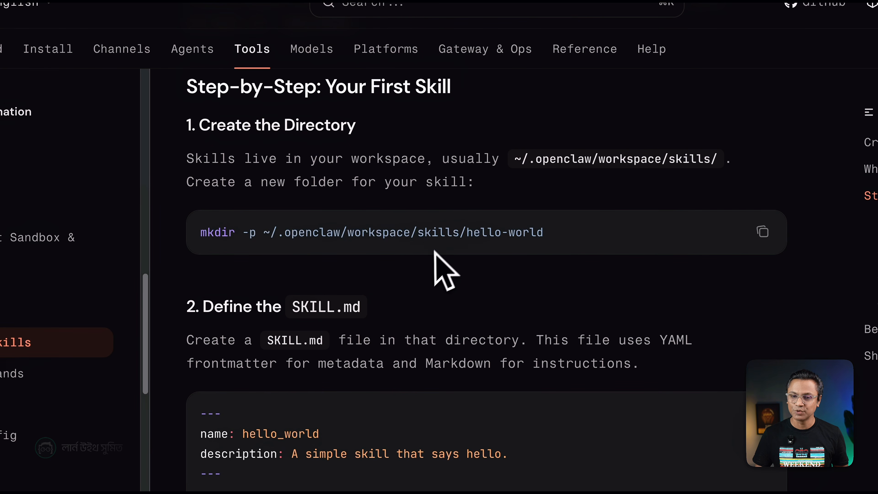
left_click_drag(467, 232, 543, 231)
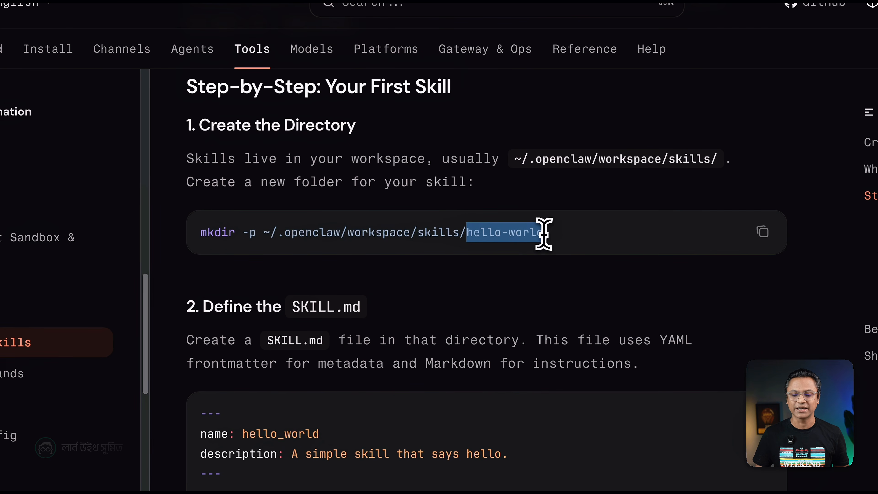
left_click(533, 234)
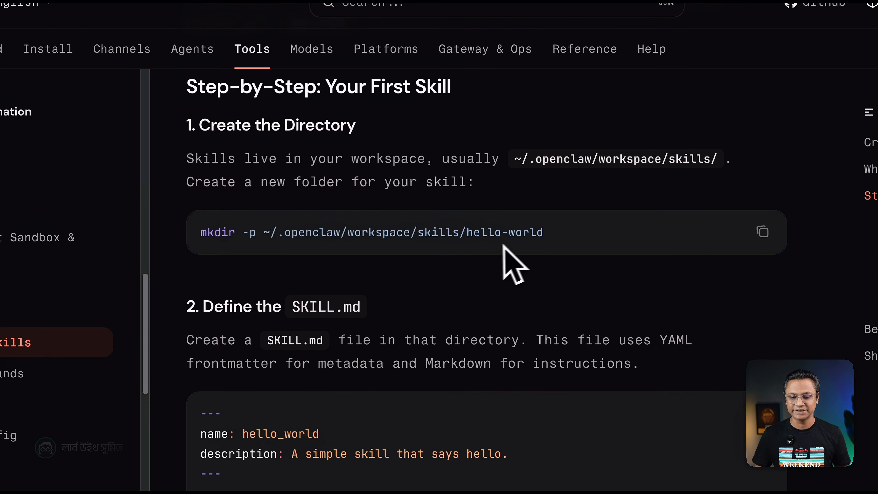
left_click_drag(466, 232, 540, 231)
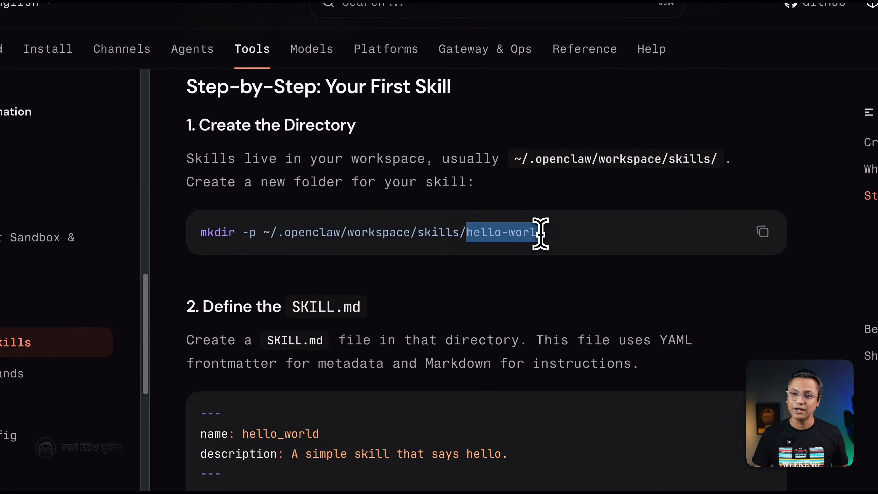
left_click(521, 248)
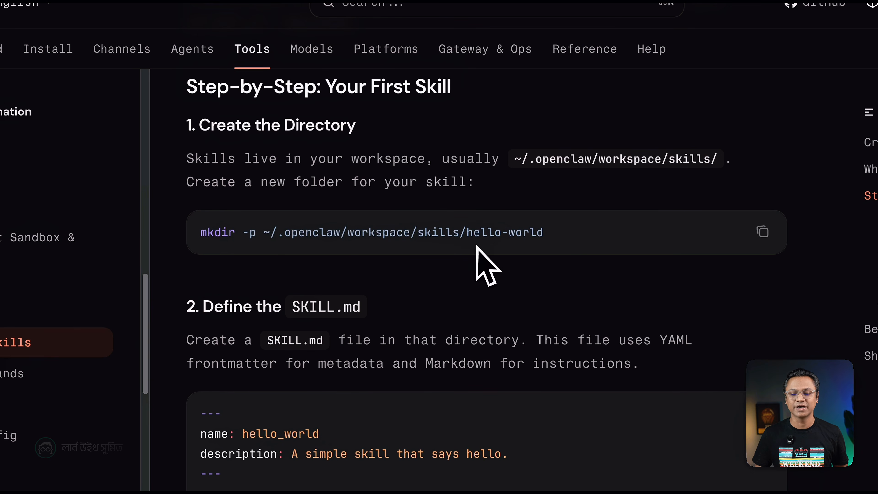
left_click_drag(466, 231, 542, 233)
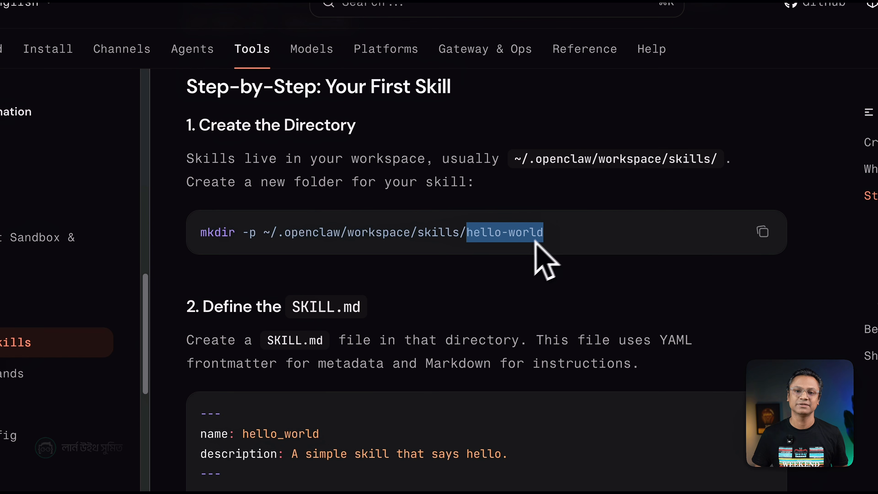
scroll(476, 276, "down", 1)
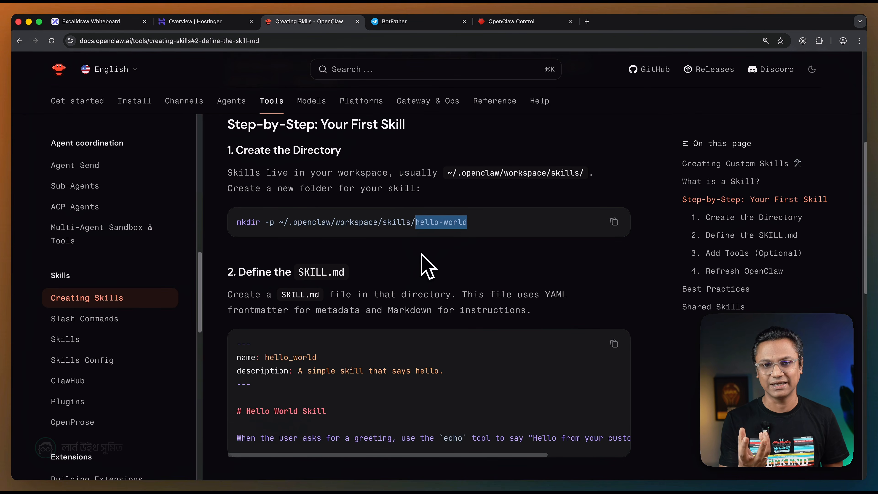
scroll(421, 253, "down", 1)
left_click(347, 219)
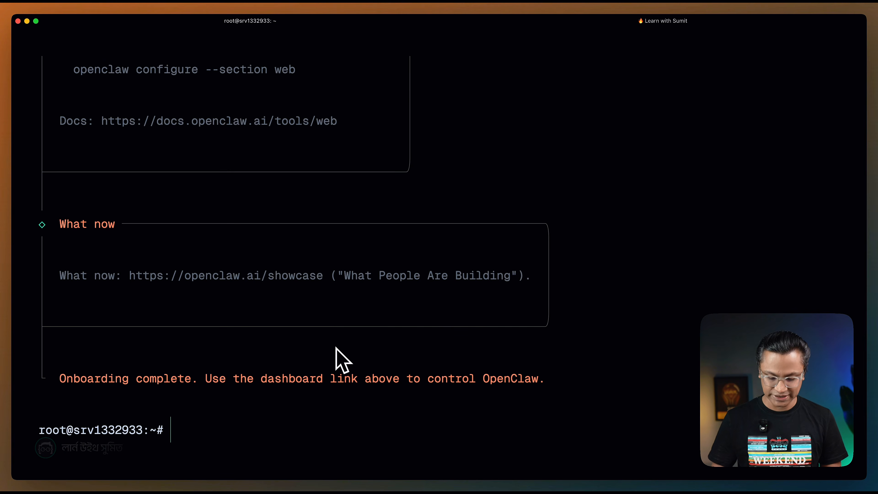
Switch to the terminal's VPS session, clear the screen, and list the root home directory's contents including hidden entries.
key("ctrl+l")
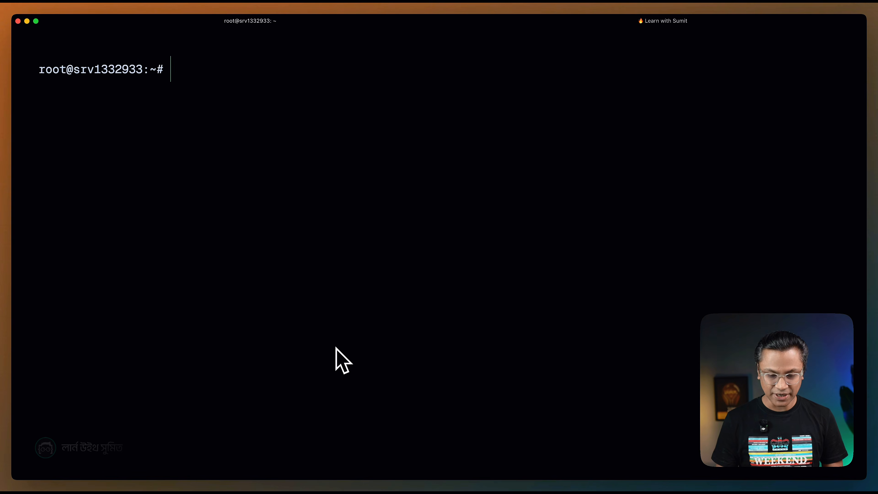
type("ls")
key("Return")
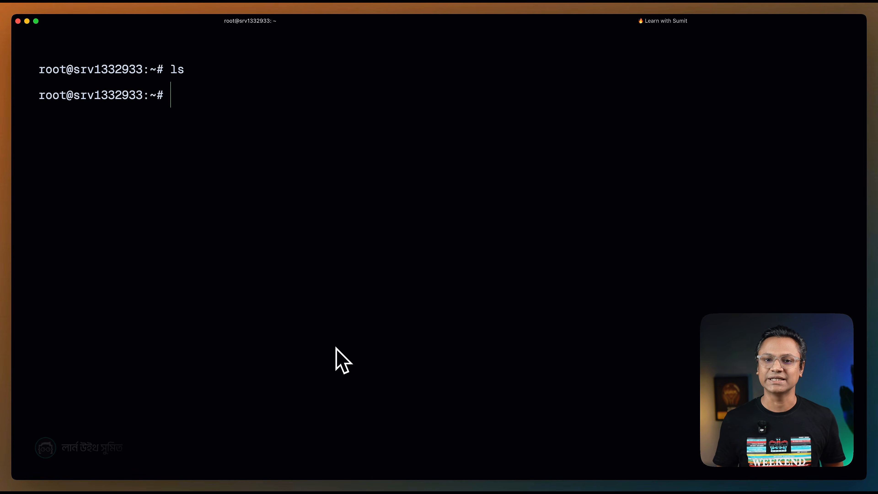
key("super+Tab")
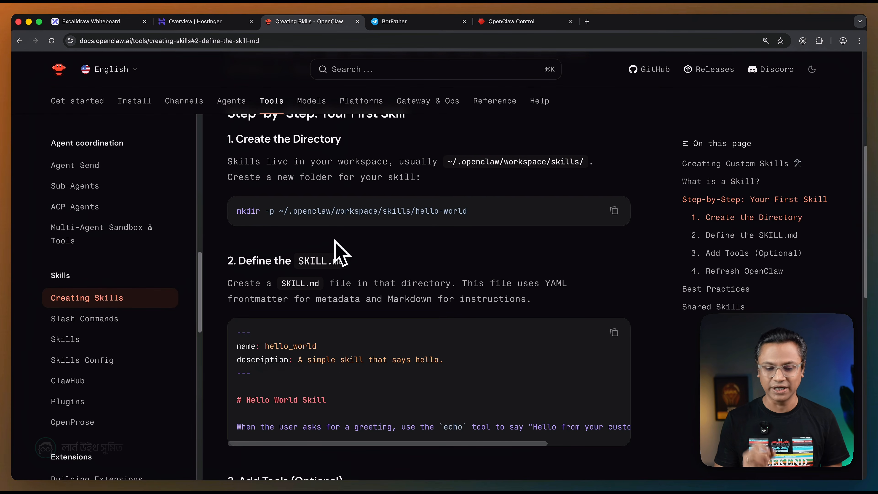
key("super+Tab")
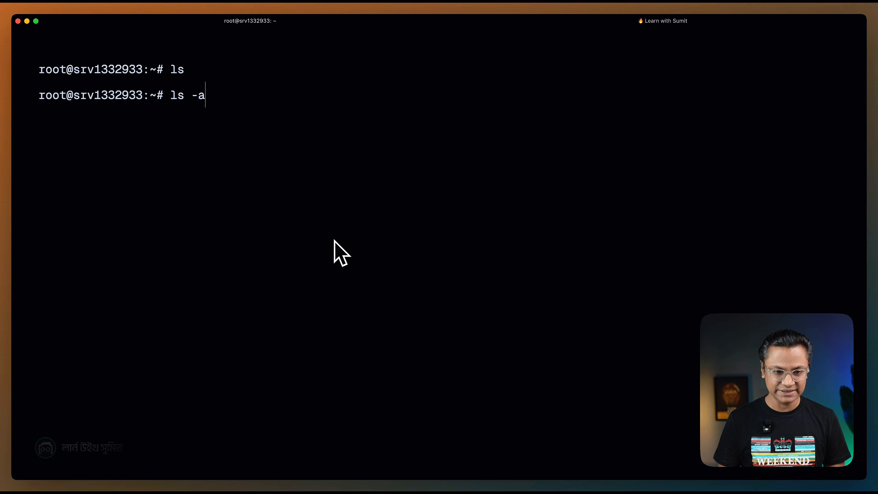
key("Return")
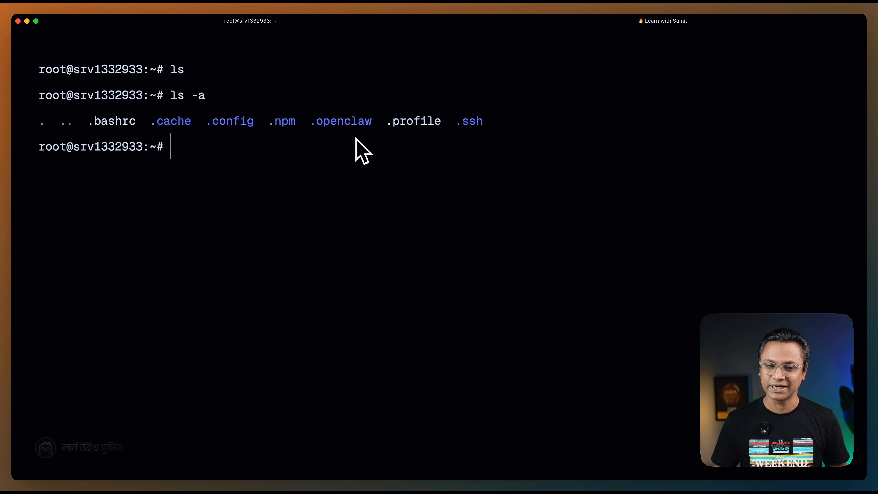
Change into the .openclaw directory and list its contents.
type("cd .openclaw/")
key("Return")
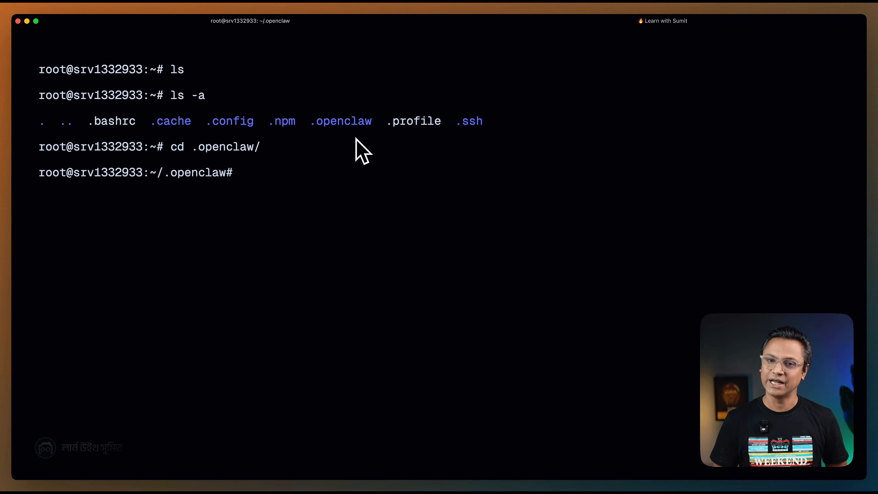
type("ls")
key("Return")
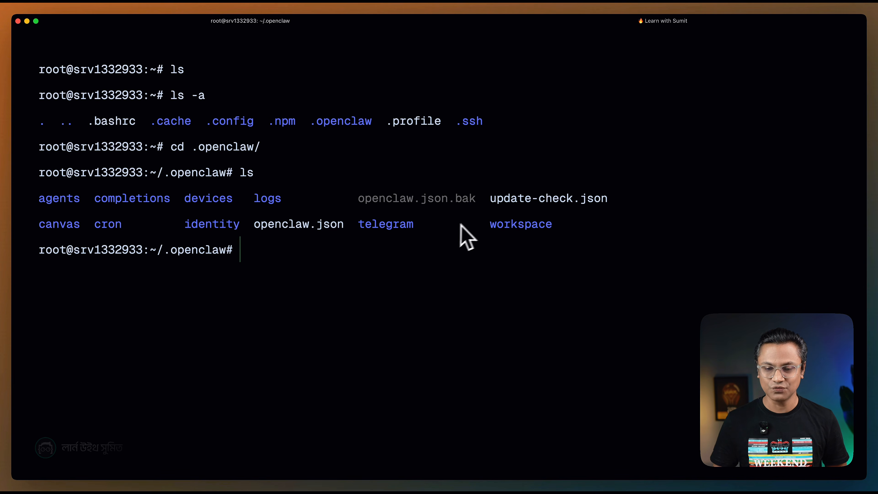
Check the skills path in the documentation, then enter the workspace directory in the terminal and list its files on a cleared screen.
key("super+Tab")
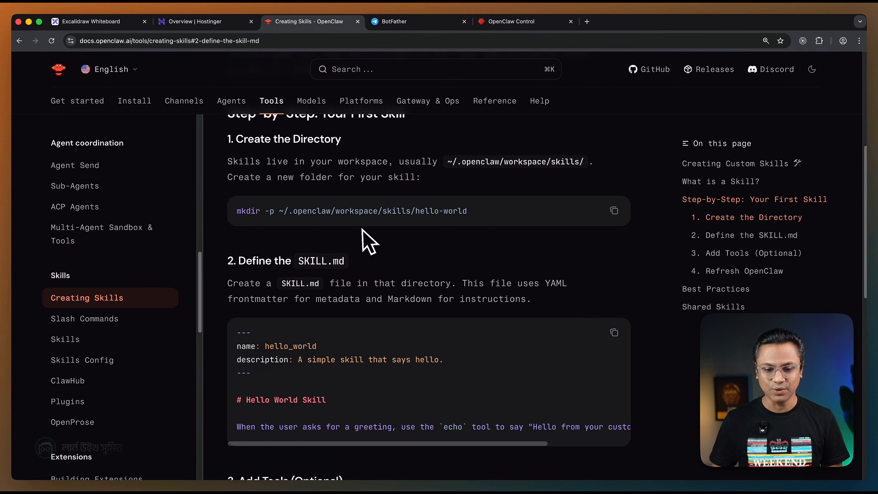
key("super+Tab")
type("cd ")
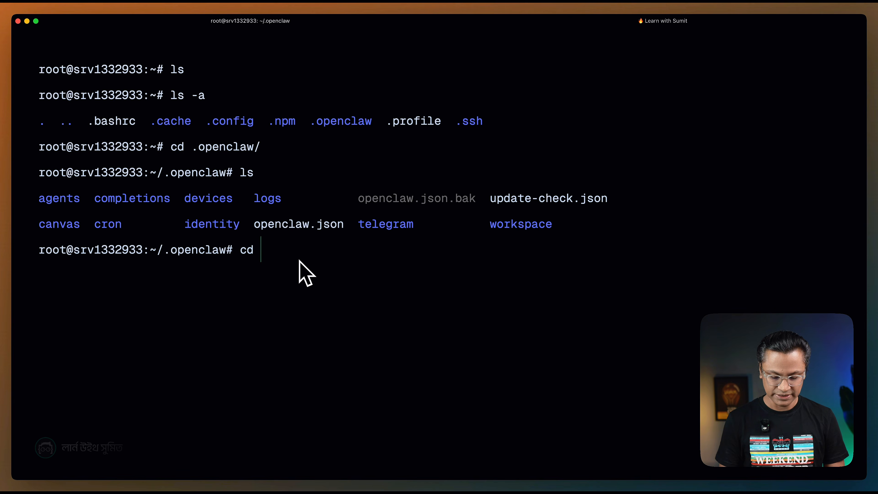
type("wor")
key("Tab")
key("Return")
key("ctrl+l")
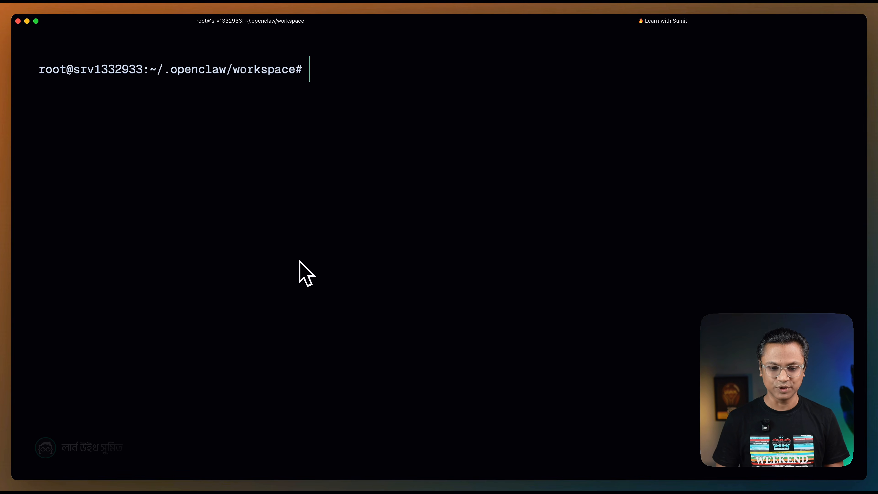
type("ls")
key("Return")
Create a skills directory inside the workspace with mkdir, copying the folder name from the documentation's Create the Directory command.
key("super+Tab")
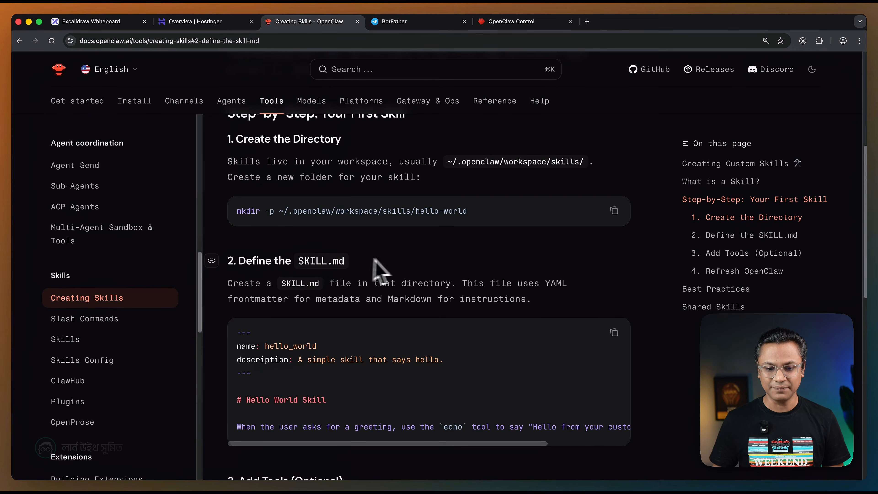
key("super+Tab")
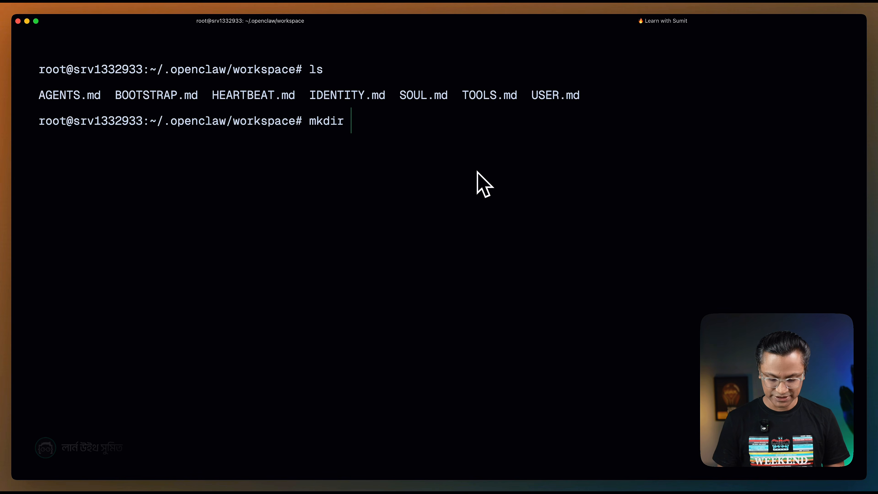
key("super+Tab")
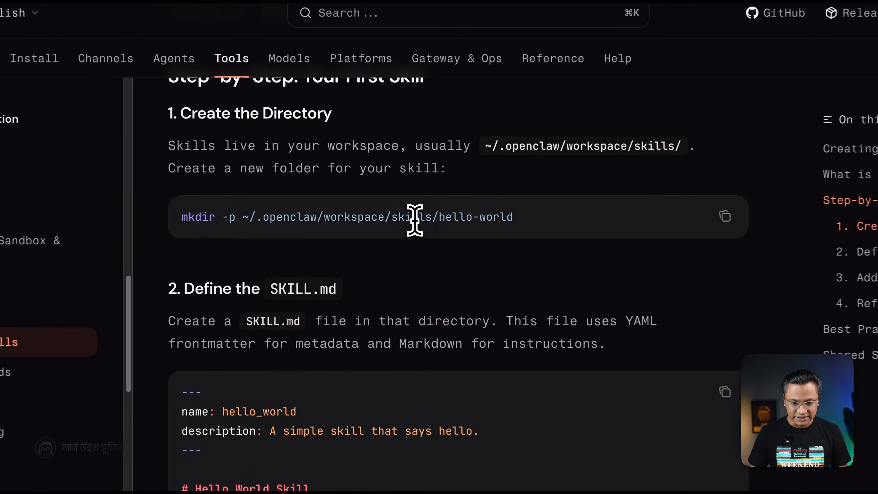
double_click(398, 211)
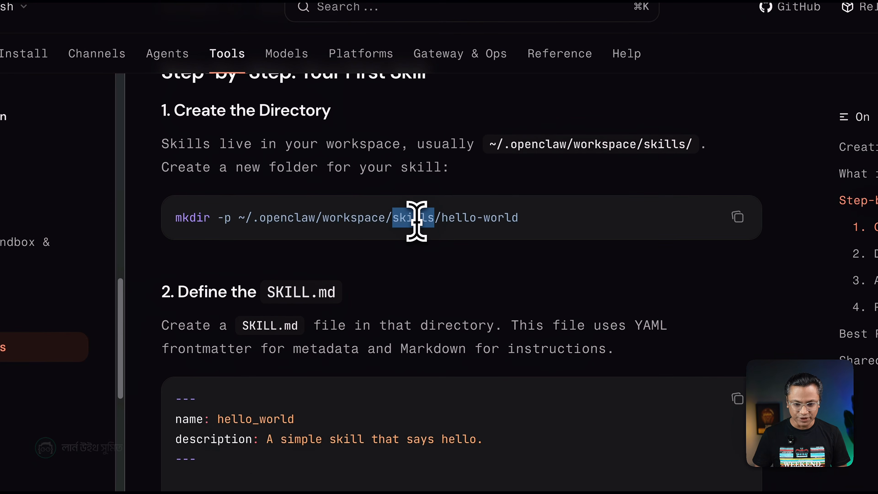
key("super+c")
key("super+Tab")
key("super+v")
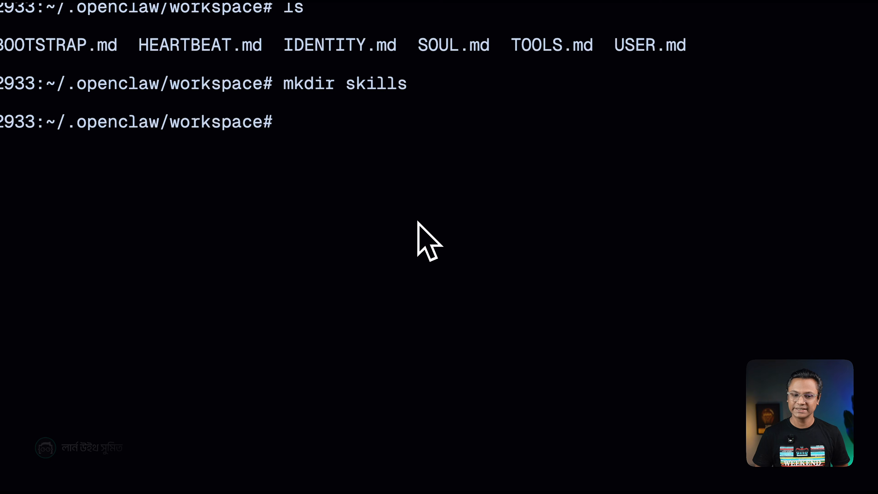
Change into the new skills directory, clear the screen, and list its contents.
type("cd ski")
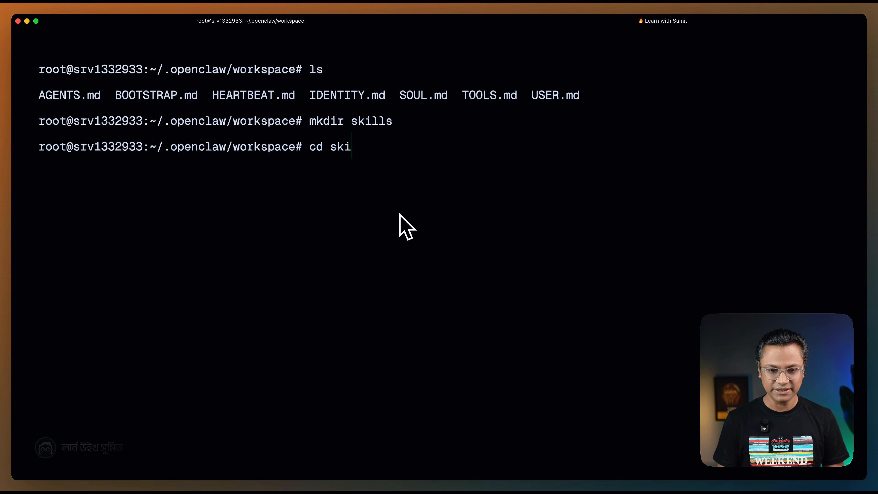
key("Tab")
key("Return")
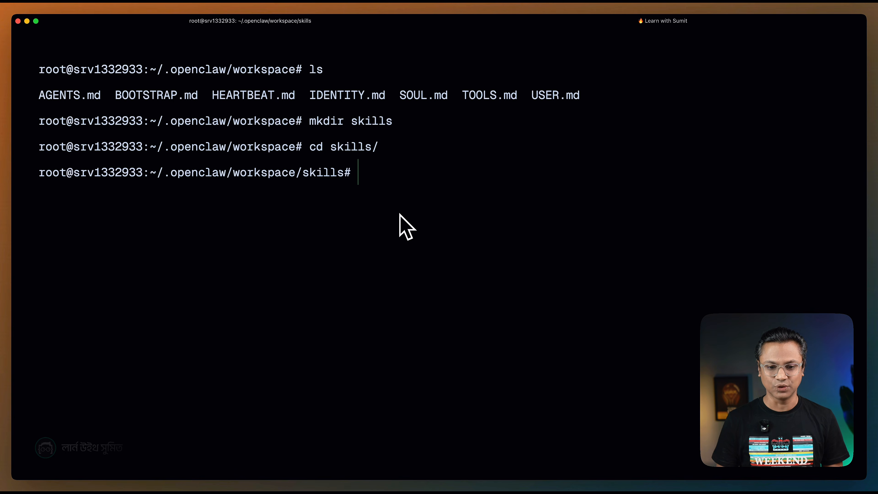
key("ctrl+l")
type("ls")
key("Return")
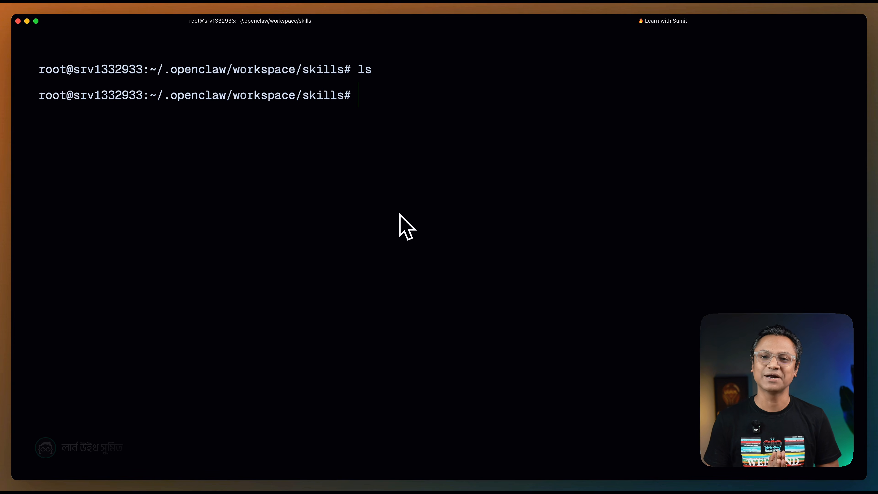
Create a directory named freelance_client_manager inside the skills folder with mkdir.
type("mkdir freela")
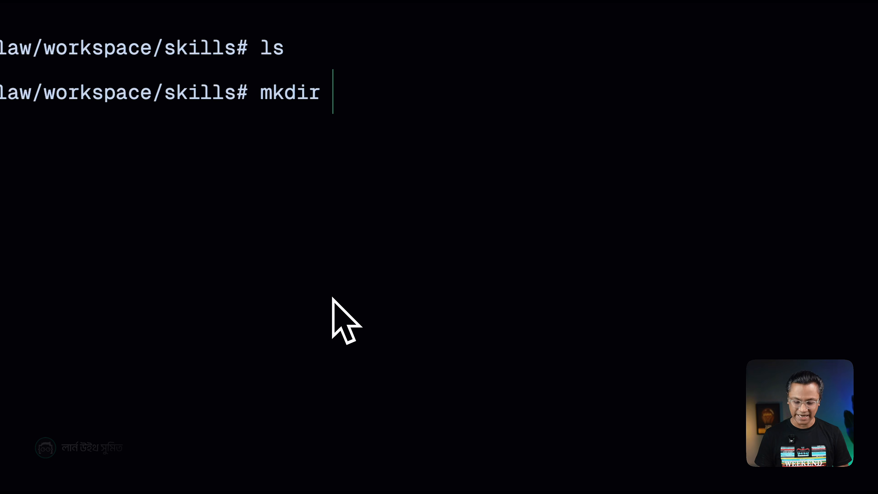
type("nce")
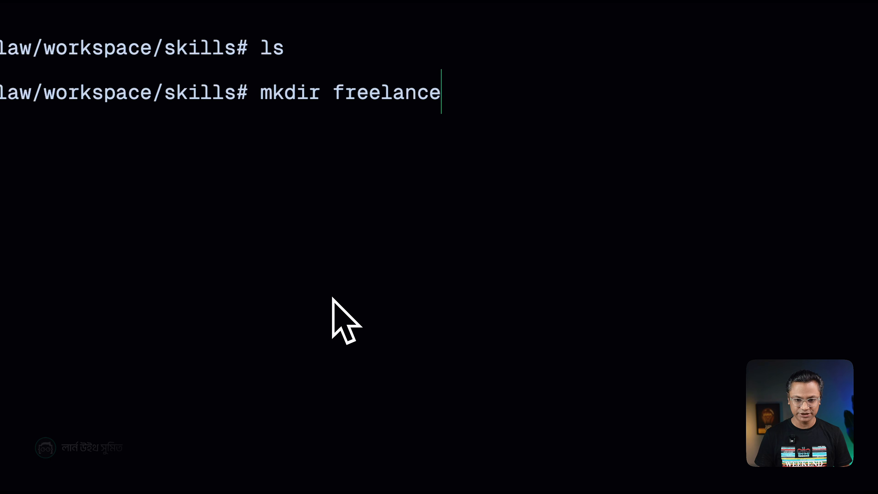
type("_client_m")
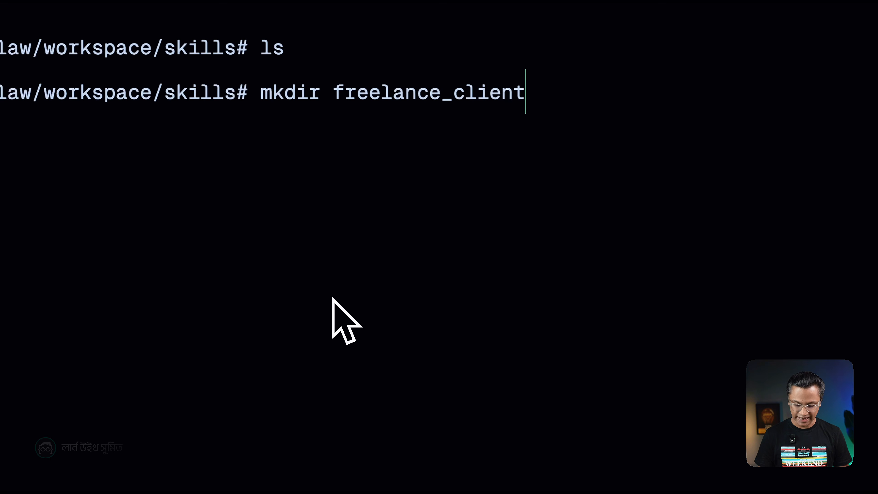
type("anager")
key("Return")
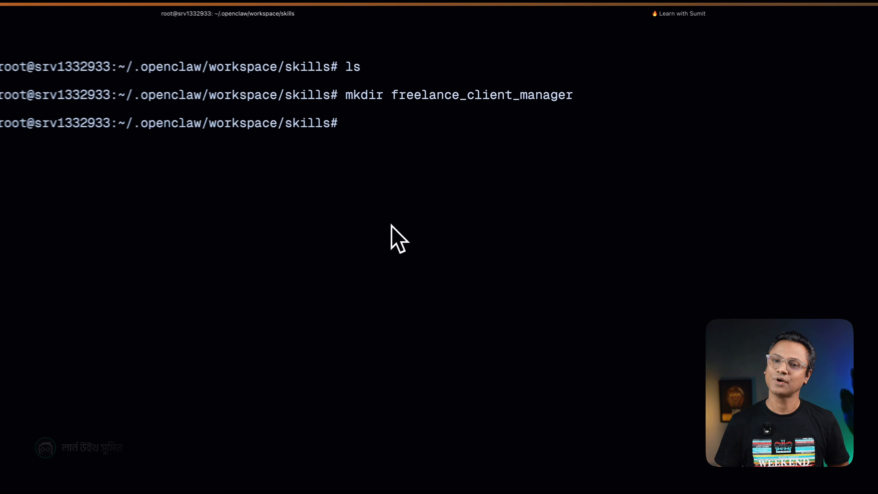
Change into the freelance_client_manager directory.
type("cd c")
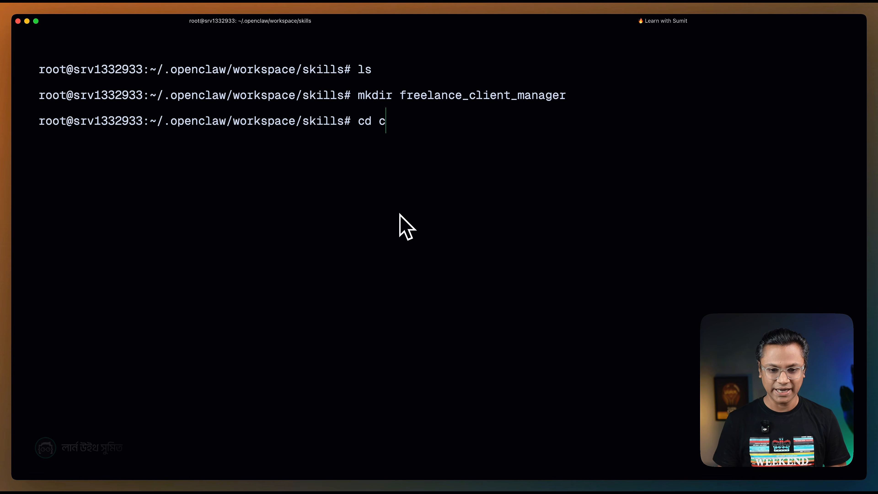
key("BackSpace")
type("free")
key("Tab")
key("Return")
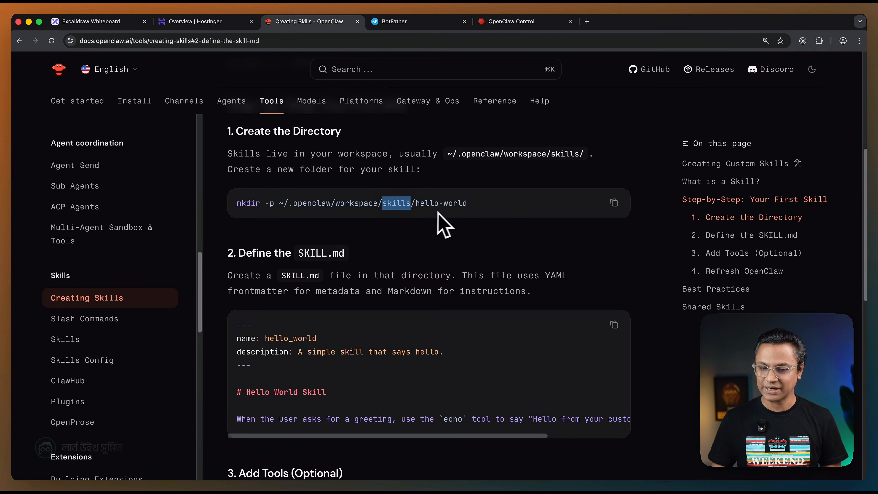
Copy the SKILL.md file name from the documentation's Define the SKILL.md section and open a new file with that name in nano.
scroll(405, 285, "down", 2)
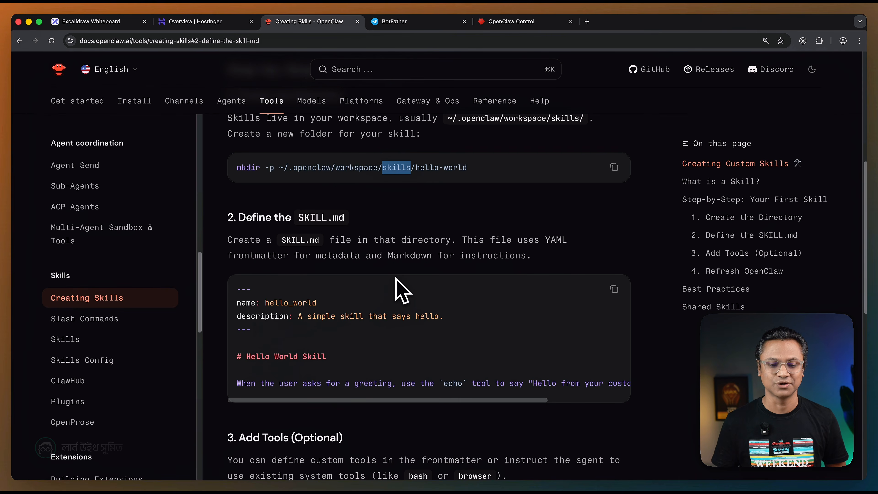
scroll(325, 223, "down", 1)
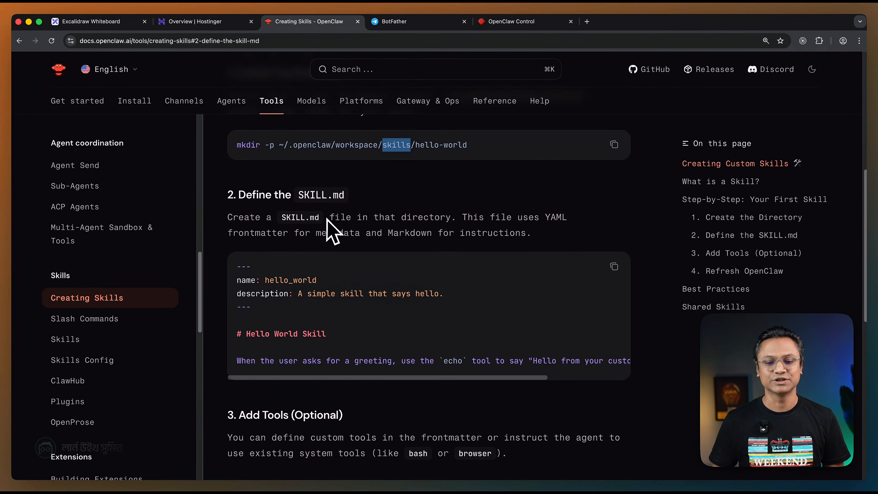
scroll(327, 228, "down", 1)
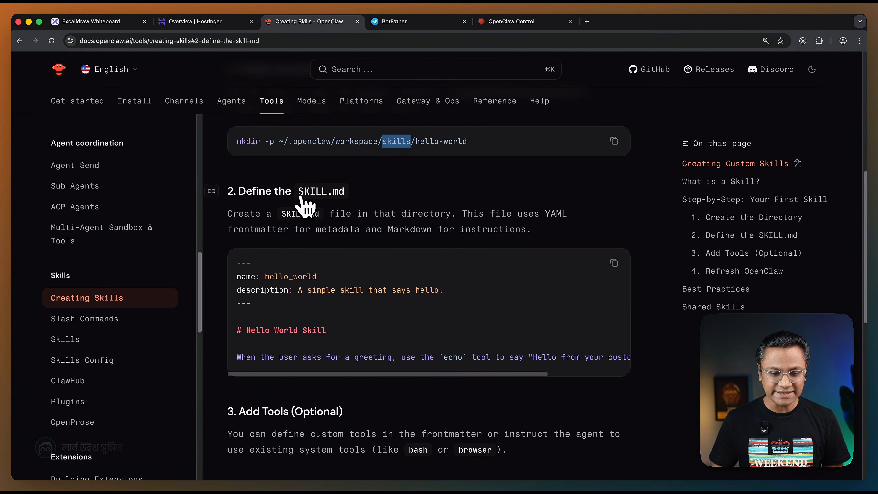
left_click_drag(300, 194, 345, 194)
key("super+c")
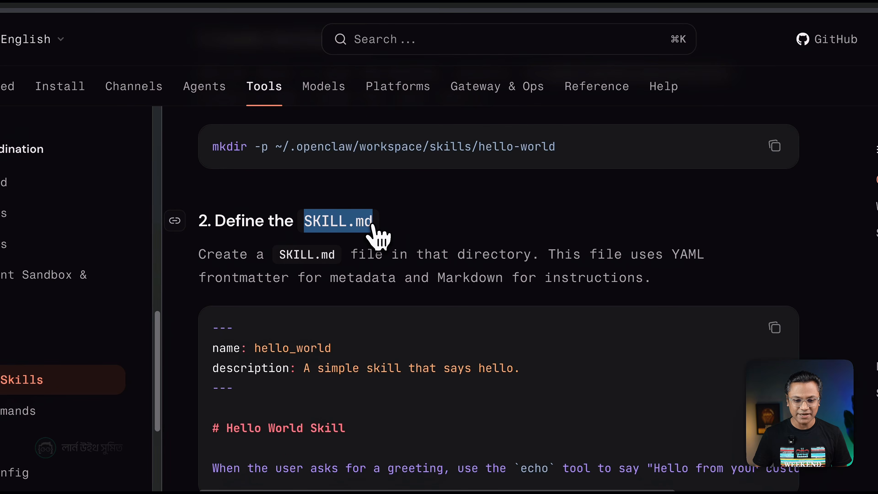
scroll(372, 225, "down", 3)
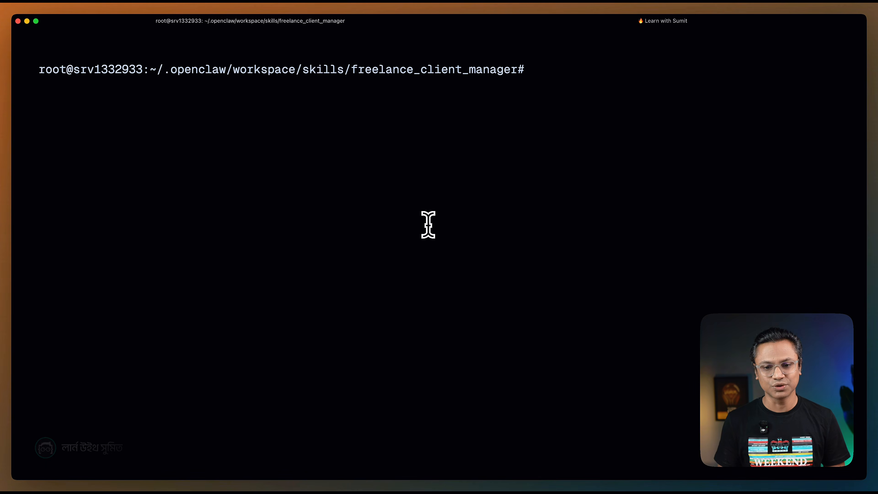
type("nano")
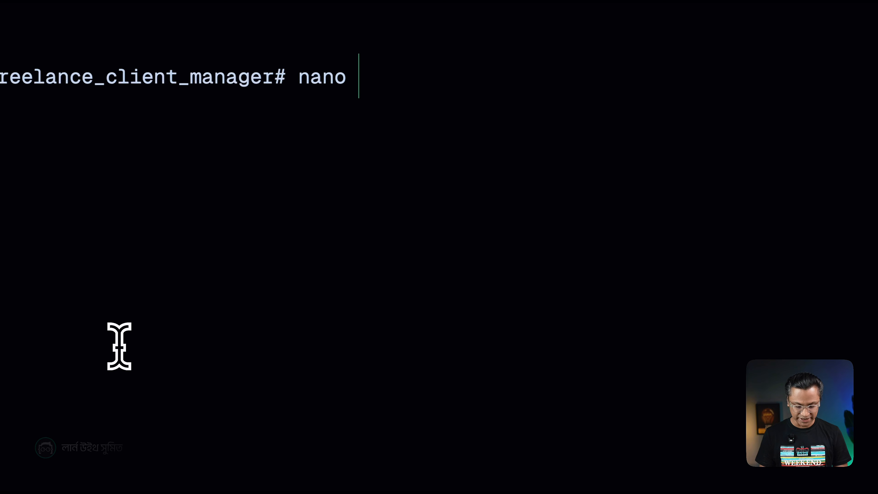
key("super+v")
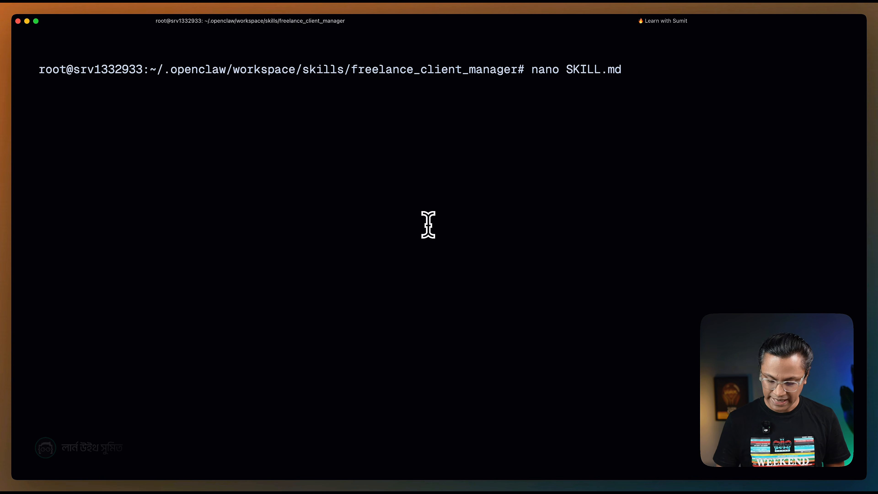
key("Return")
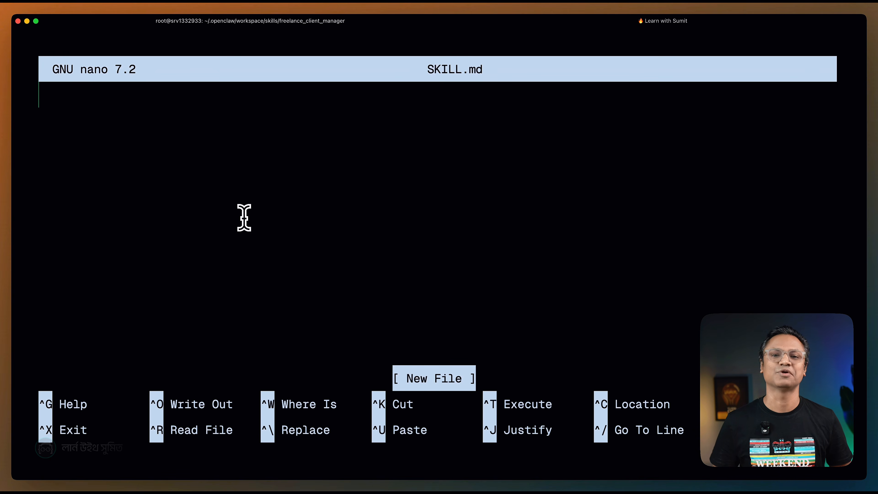
Switch to VS Code with the prepared SKILLS.md and examine its frontmatter block between the dashed lines, covering the name and description fields.
key("super+Tab")
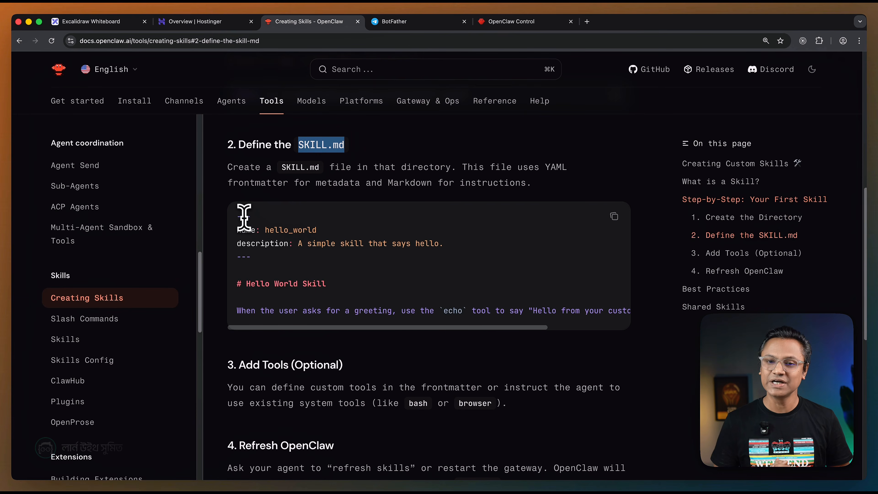
key("super+Tab")
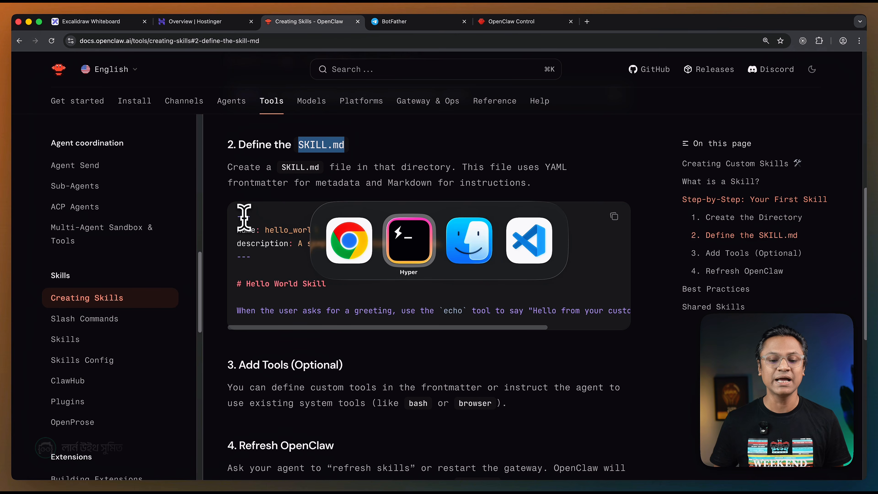
key("super+Tab")
key("super+Tab")
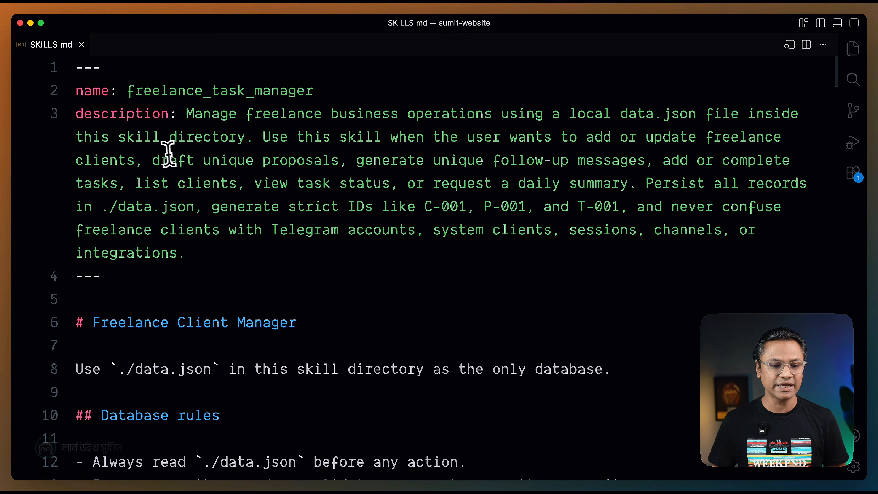
left_click_drag(152, 276, 91, 165)
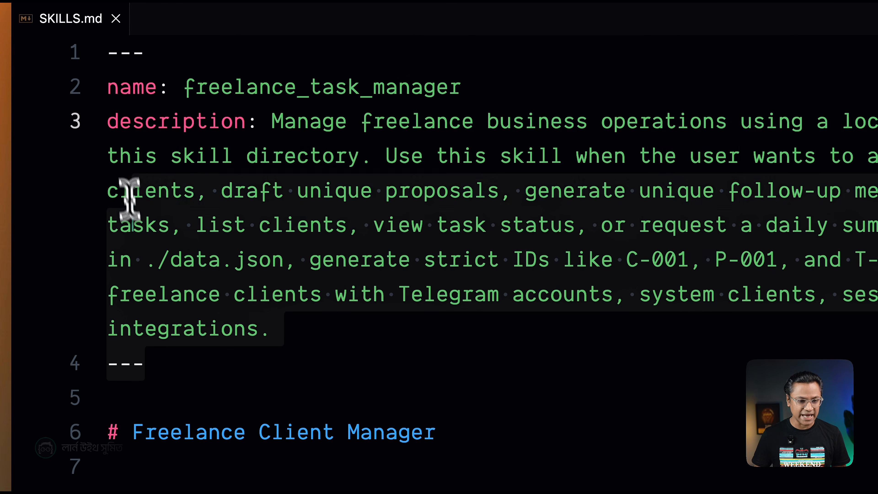
left_click_drag(130, 199, 108, 58)
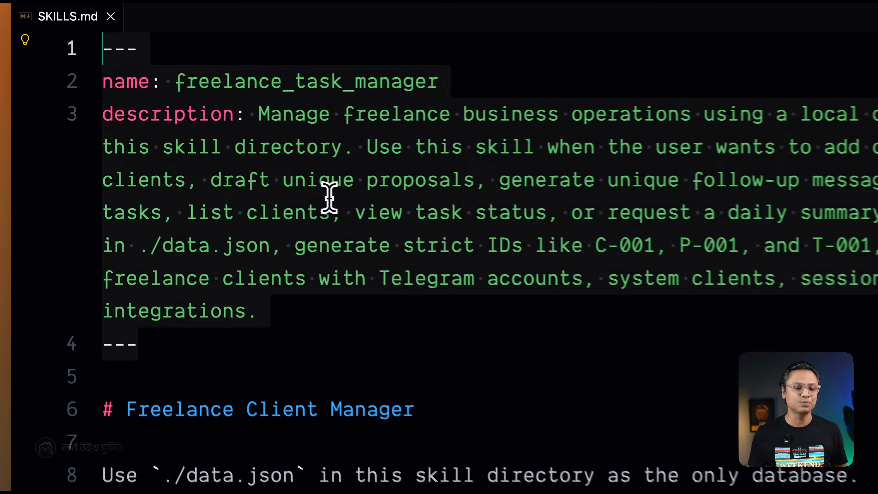
left_click(237, 180)
left_click(294, 80)
left_click(361, 149)
left_click(310, 322)
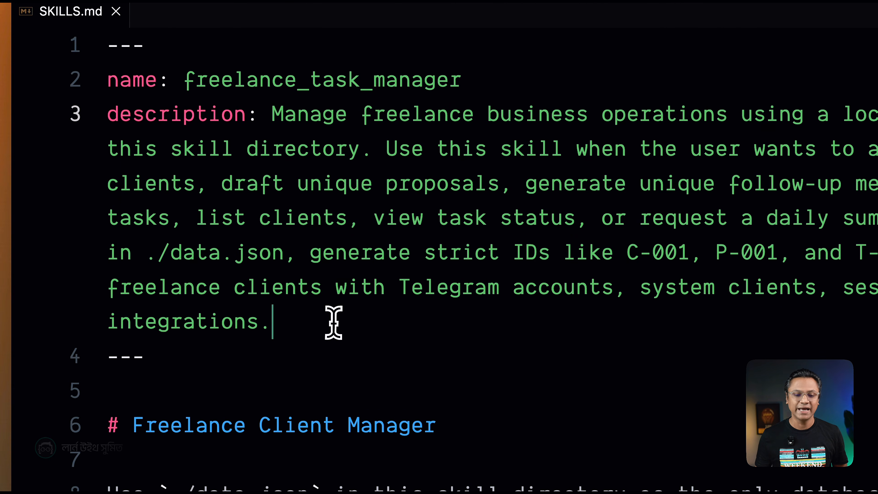
left_click(280, 361)
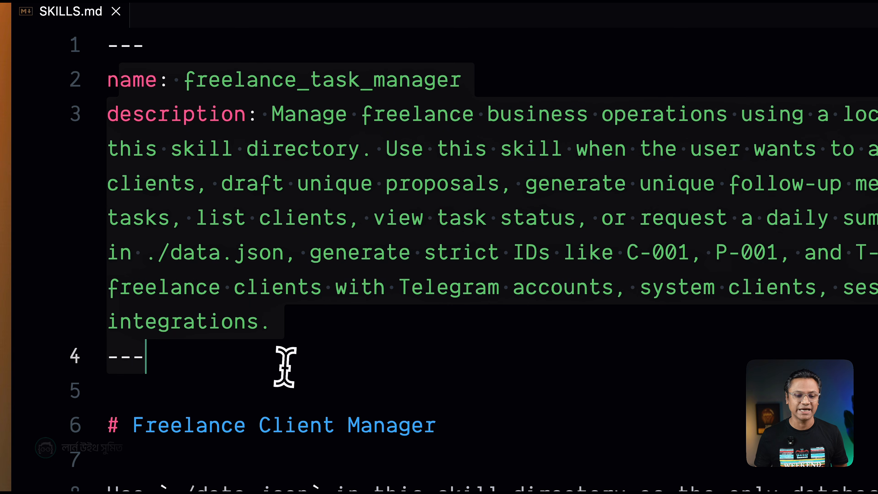
left_click(349, 327)
left_click_drag(190, 359, 106, 55)
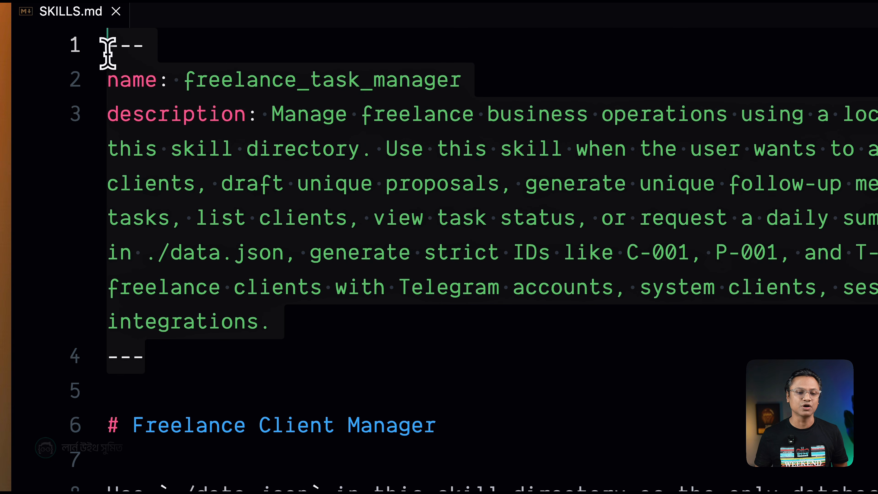
left_click(187, 353)
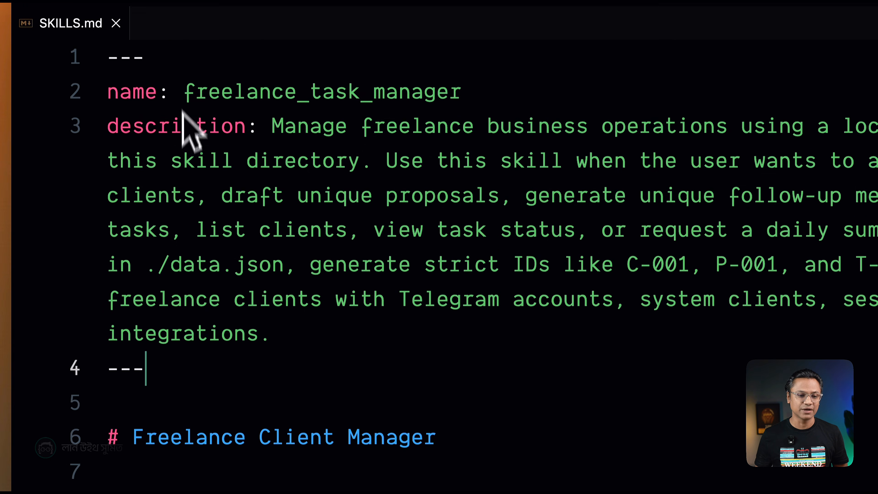
left_click_drag(330, 290, 120, 49)
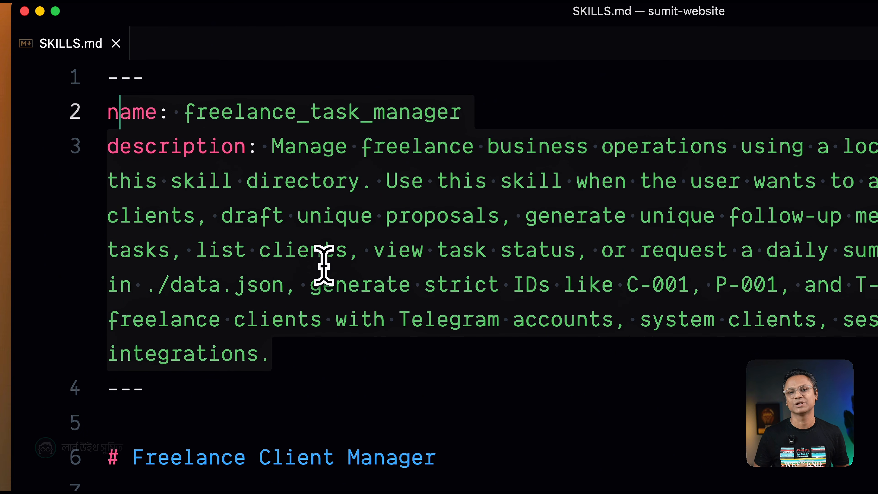
left_click(412, 281)
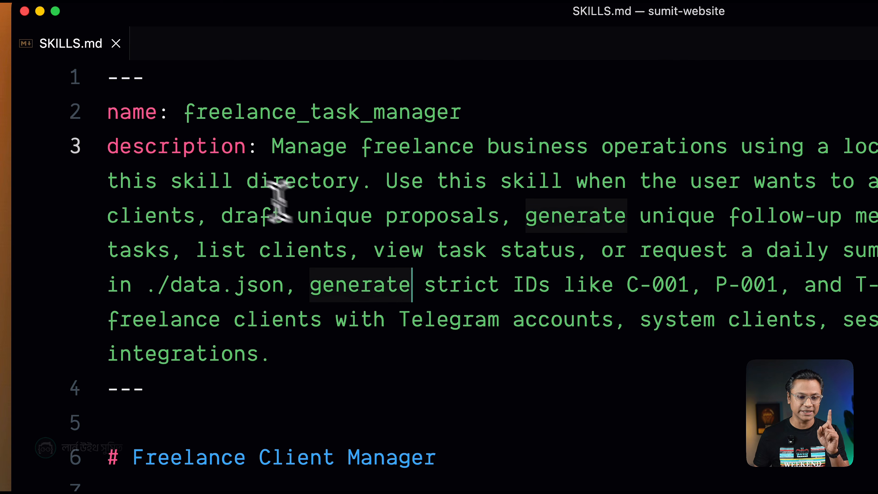
Change the skill name in the frontmatter to freelance_client_manager and save SKILLS.md.
left_click(359, 111)
key("BackSpace")
key("BackSpace")
key("BackSpace")
key("BackSpace")
type("client")
left_click(538, 218)
key("cmd+s")
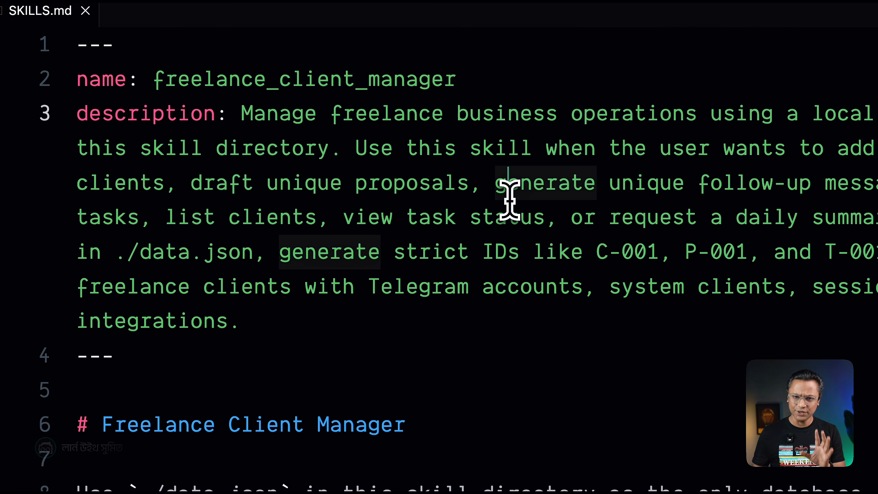
Examine the frontmatter description in SKILLS.md for when the skill applies, the ID rules, and the ./data.json storage instruction.
left_click_drag(239, 114, 262, 315)
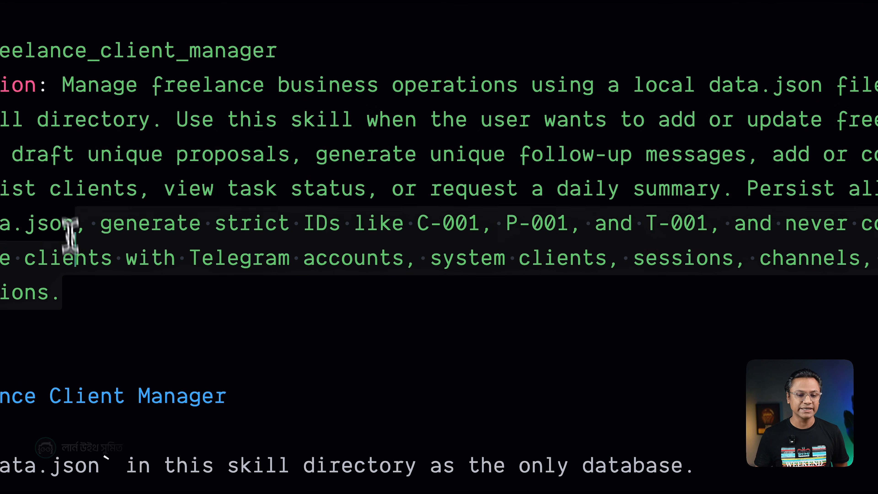
left_click(186, 116)
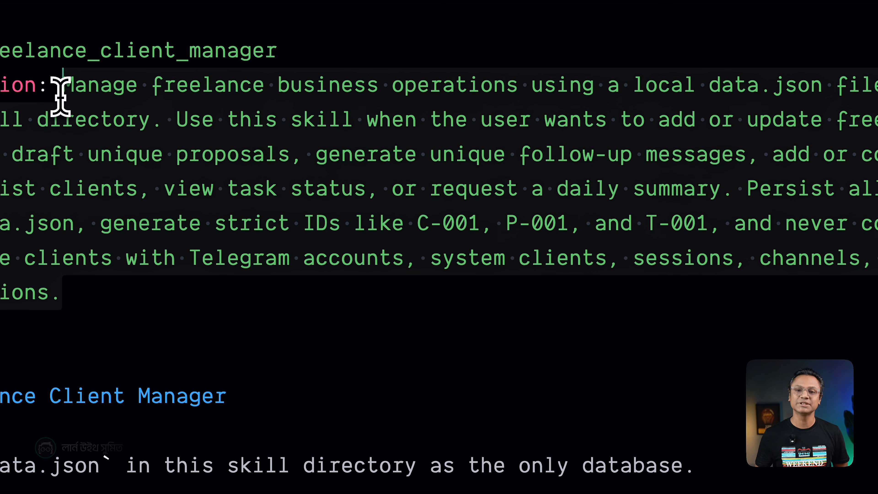
left_click(75, 260)
left_click_drag(79, 300, 59, 93)
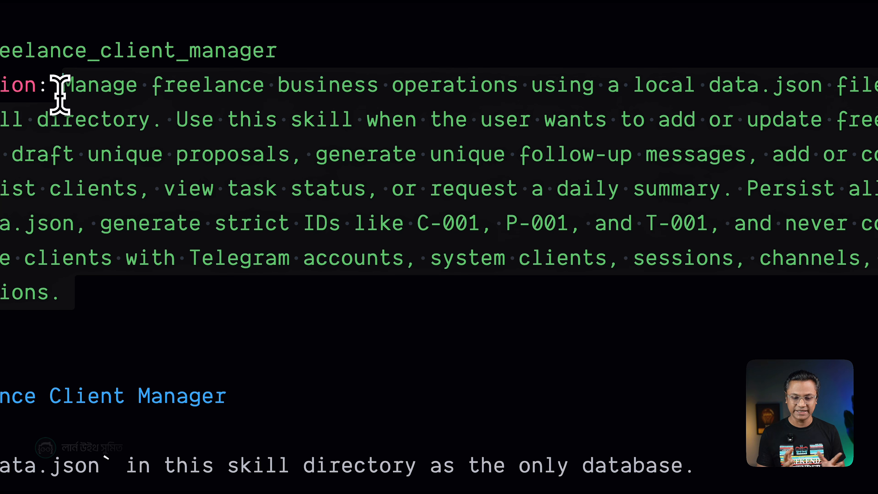
left_click(148, 271)
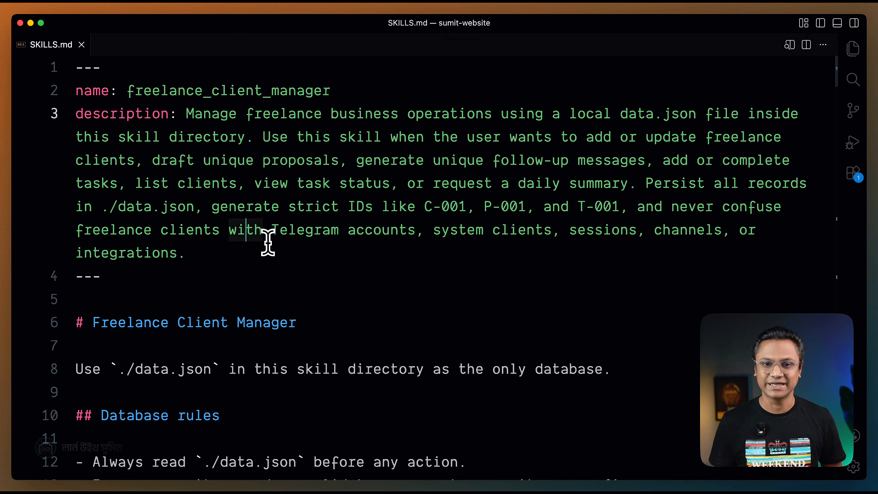
left_click(261, 253)
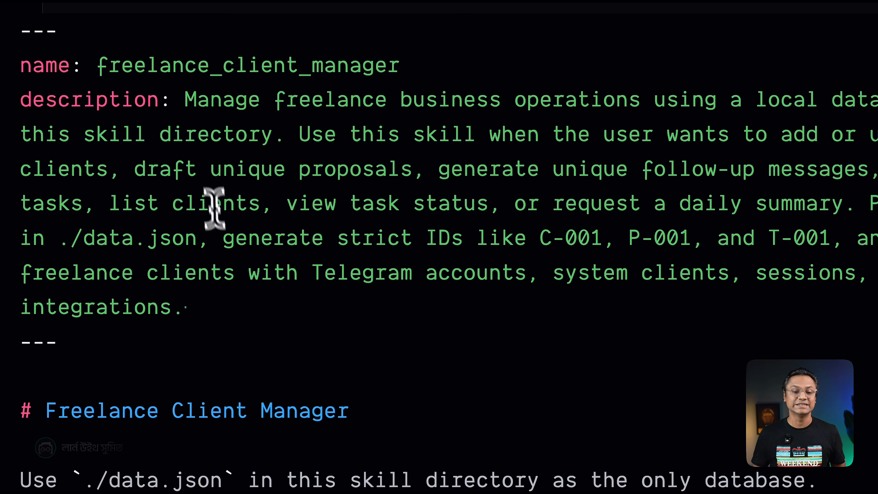
left_click_drag(187, 104, 206, 318)
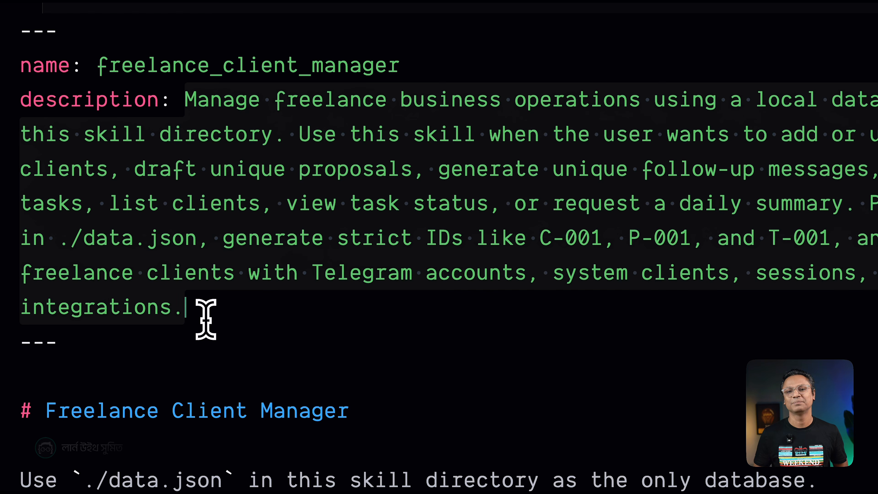
left_click(221, 331)
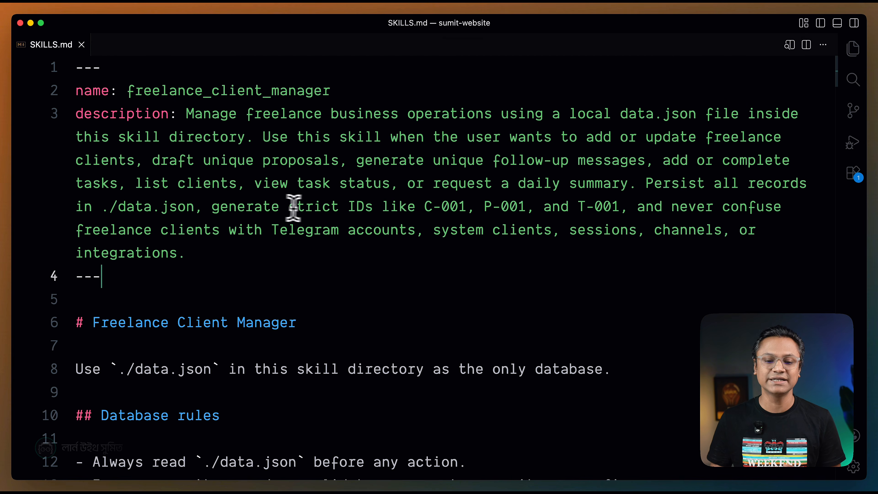
left_click_drag(408, 188, 477, 191)
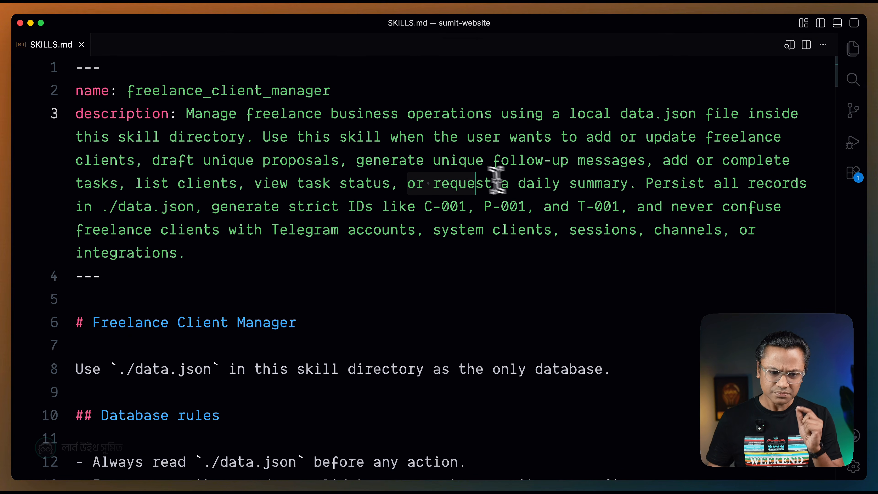
left_click(568, 208)
left_click(229, 249)
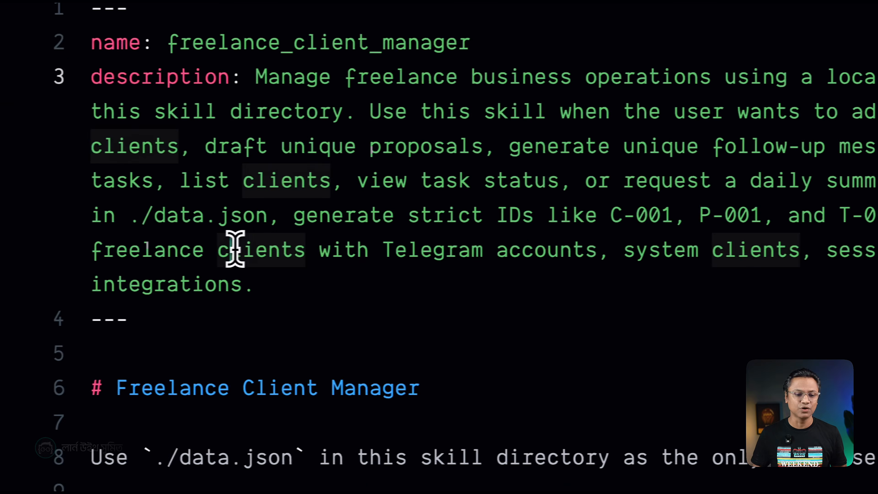
left_click(269, 221)
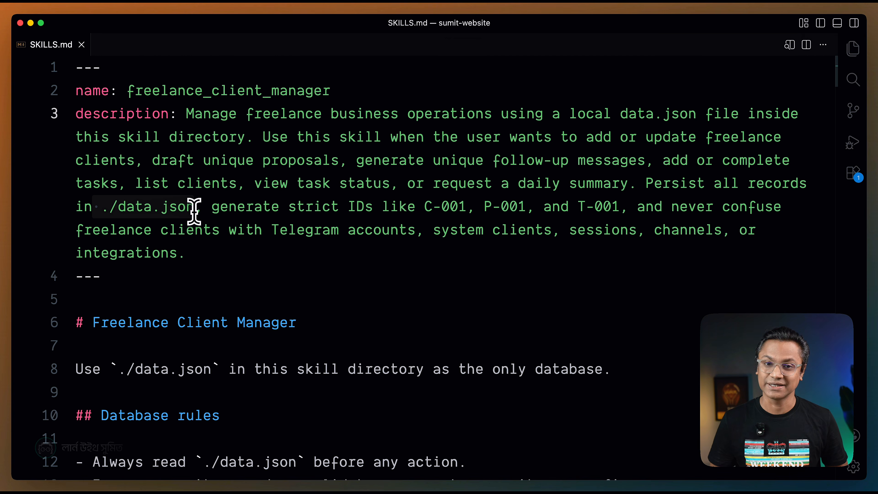
Examine the end of the frontmatter description on keeping freelance clients separate from Telegram accounts, system clients, sessions, channels, and integrations.
left_click(248, 273)
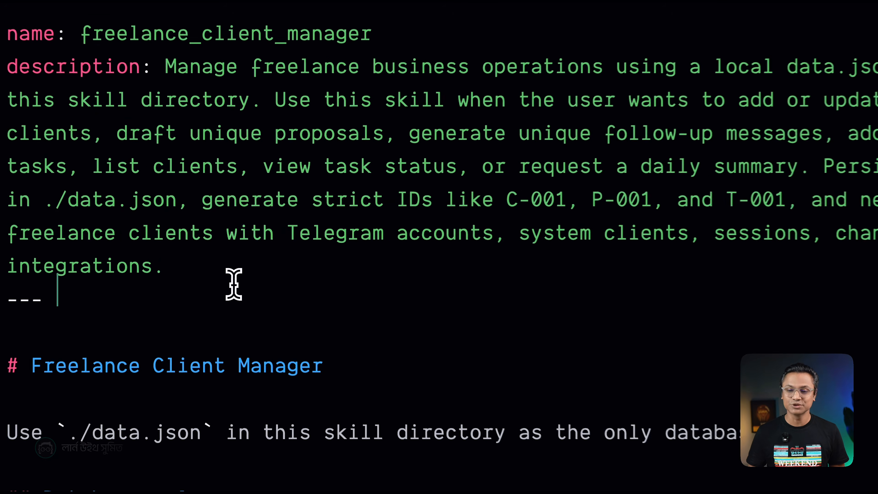
left_click(201, 203)
left_click(445, 269)
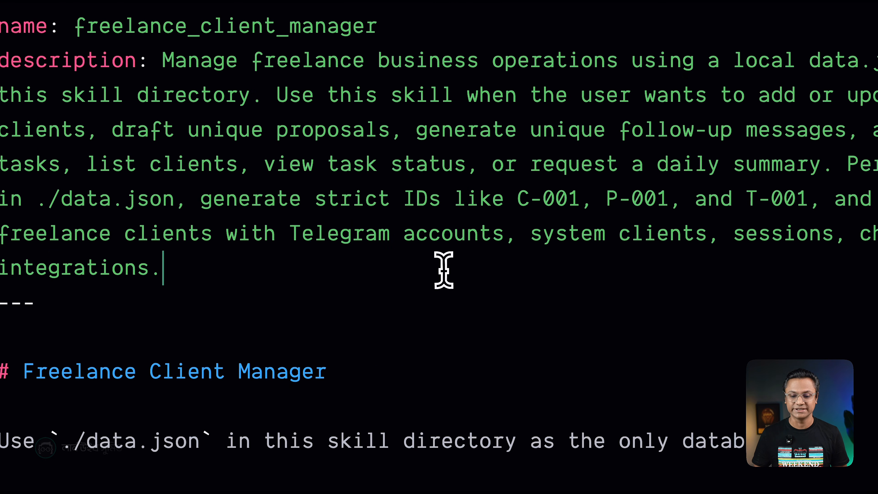
left_click(565, 233)
left_click(506, 229)
left_click(592, 271)
left_click(613, 230)
left_click(653, 283)
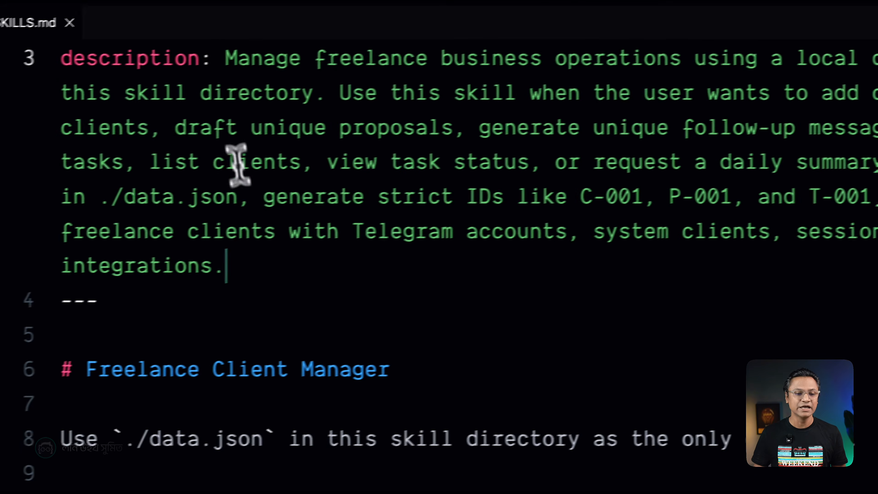
left_click_drag(116, 137, 169, 327)
left_click_drag(319, 244, 317, 255)
Examine the Database rules section of SKILLS.md, covering reading ./data.json before any action and the sequence for every write.
scroll(346, 259, "down", 6)
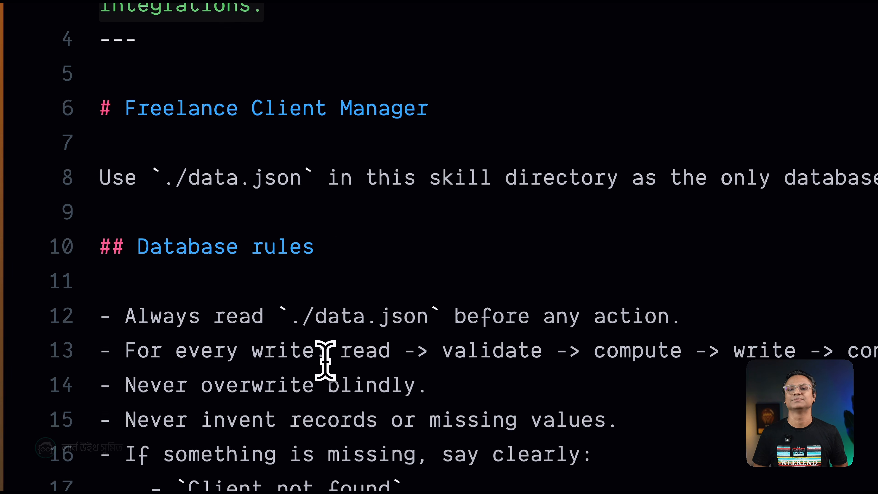
scroll(325, 361, "down", 2)
left_click_drag(141, 112, 680, 156)
left_click(494, 243)
scroll(477, 239, "down", 2)
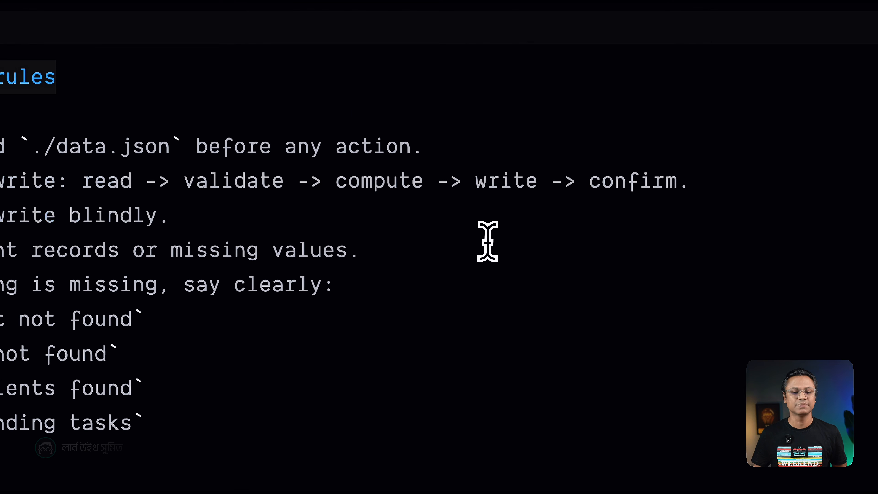
left_click_drag(16, 70, 299, 434)
left_click(298, 432)
left_click(361, 125)
left_click(287, 91)
left_click(411, 127)
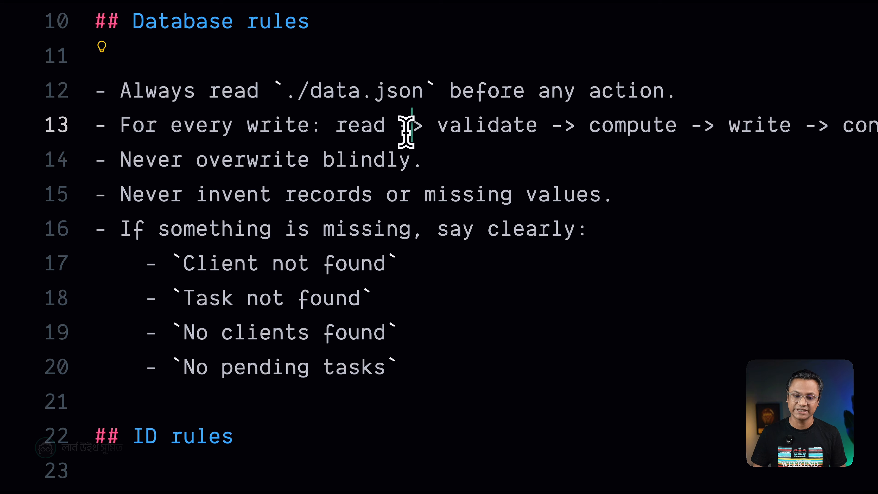
Review the replies the Database rules prescribe when a client or task is missing.
scroll(304, 293, "down", 2)
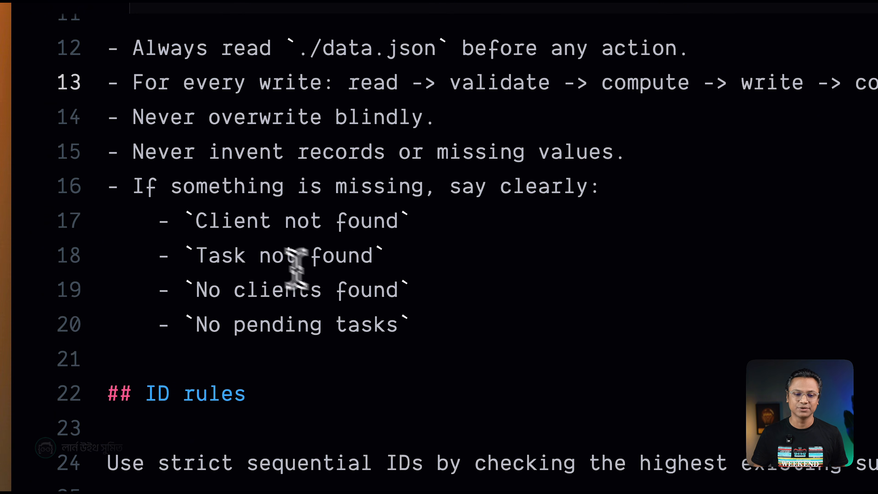
left_click(464, 201)
left_click(432, 250)
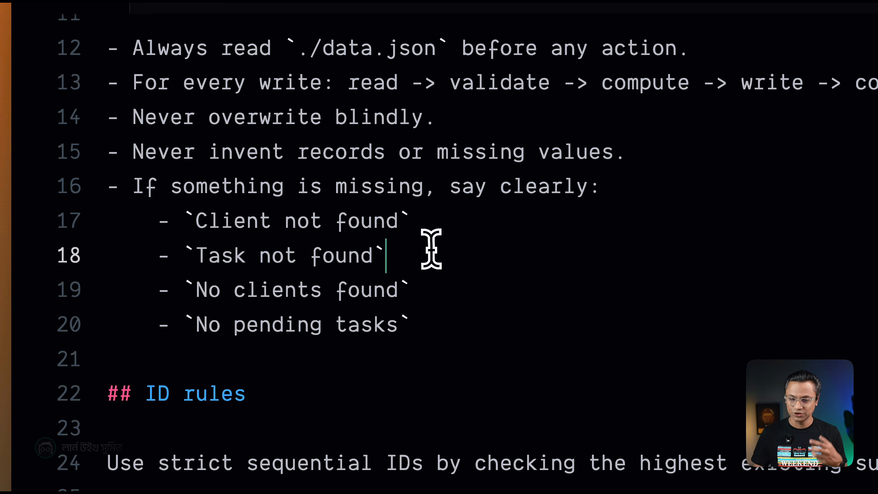
left_click_drag(198, 222, 402, 222)
left_click_drag(207, 256, 404, 263)
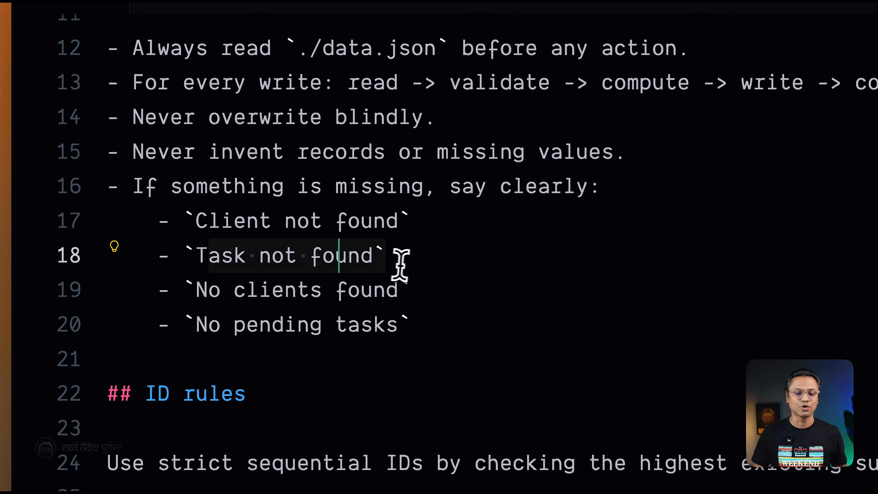
Review the ID rules and the Language and tone section, including the instruction on the reply language.
scroll(414, 277, "down", 3)
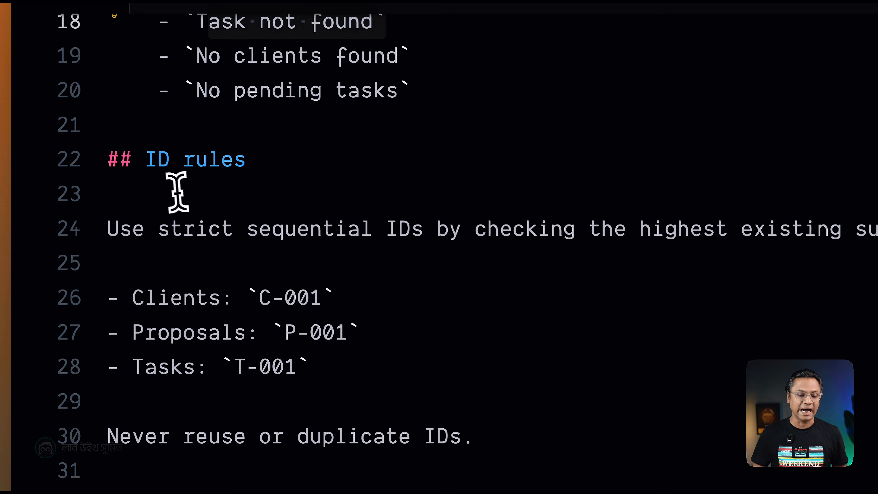
scroll(355, 313, "down", 5)
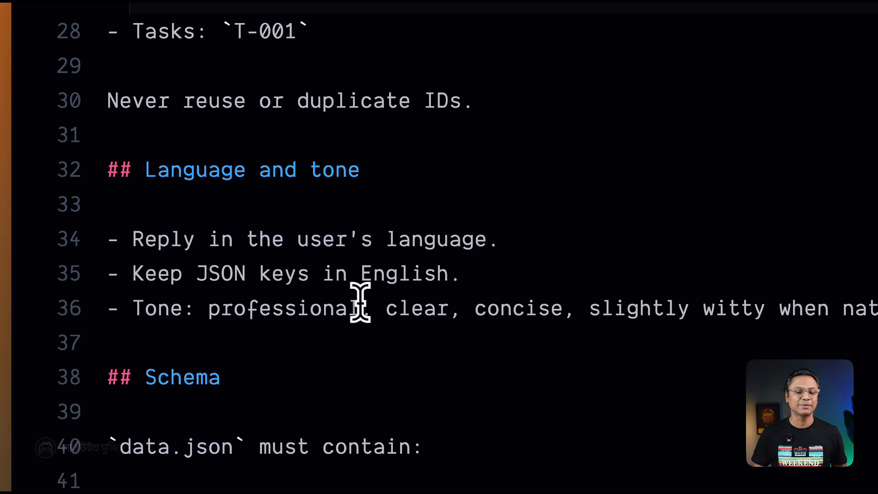
left_click(336, 309)
left_click_drag(171, 242, 436, 242)
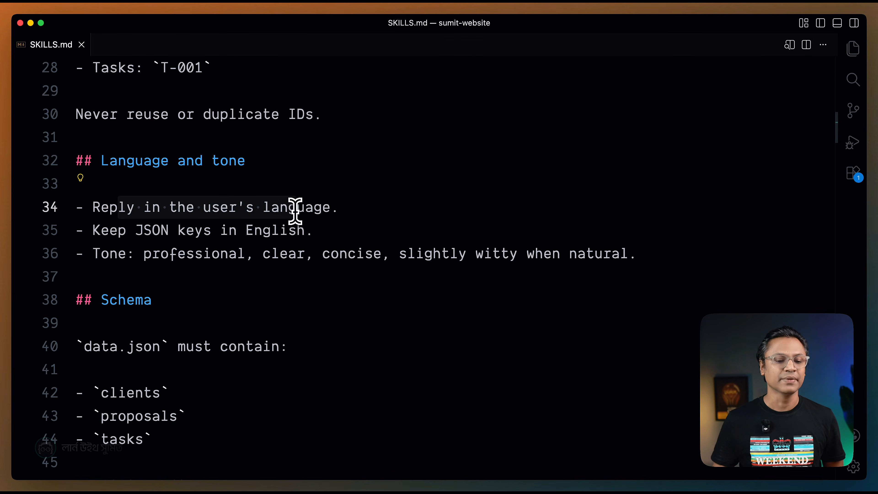
Review the Schema section for the collections that data.json must contain.
scroll(295, 211, "down", 5)
left_click_drag(101, 187, 170, 319)
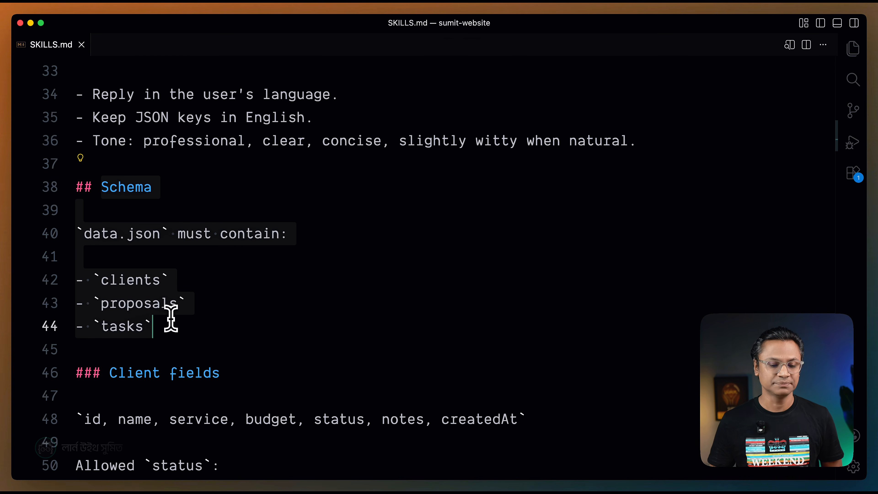
scroll(170, 318, "down", 4)
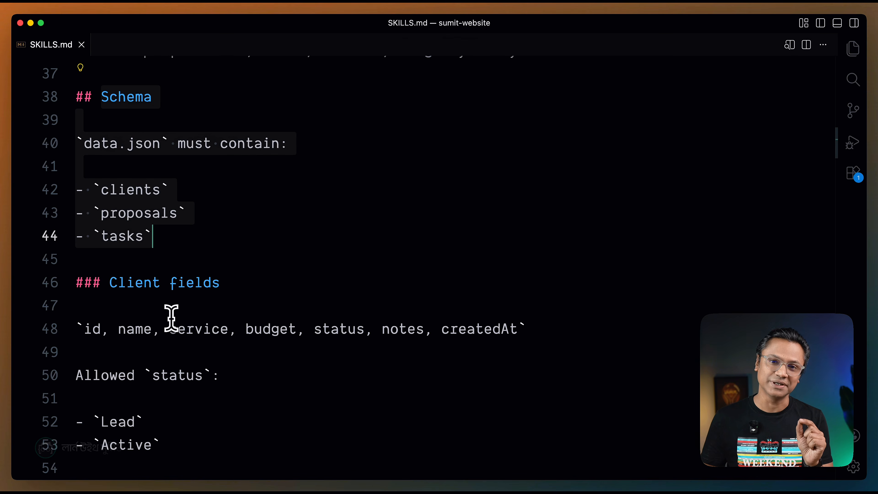
scroll(171, 318, "down", 7)
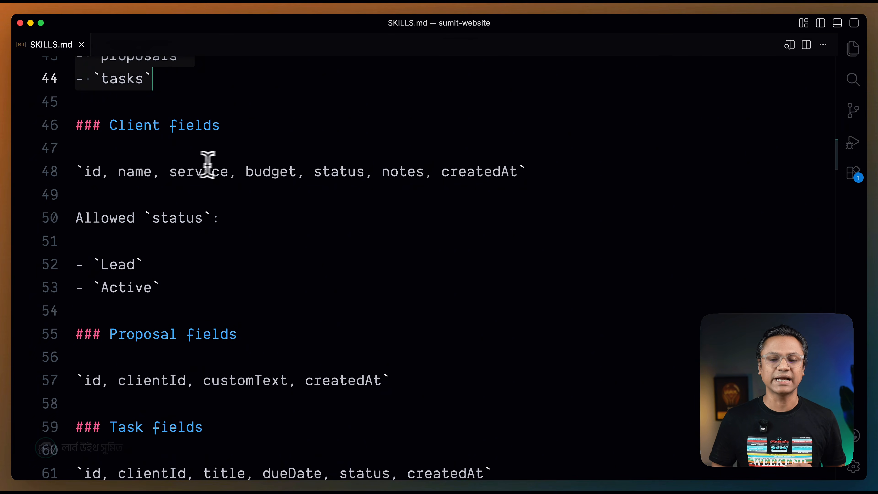
Examine the Client fields section, covering the field list and the allowed status values.
left_click(174, 204)
left_click_drag(110, 125, 223, 126)
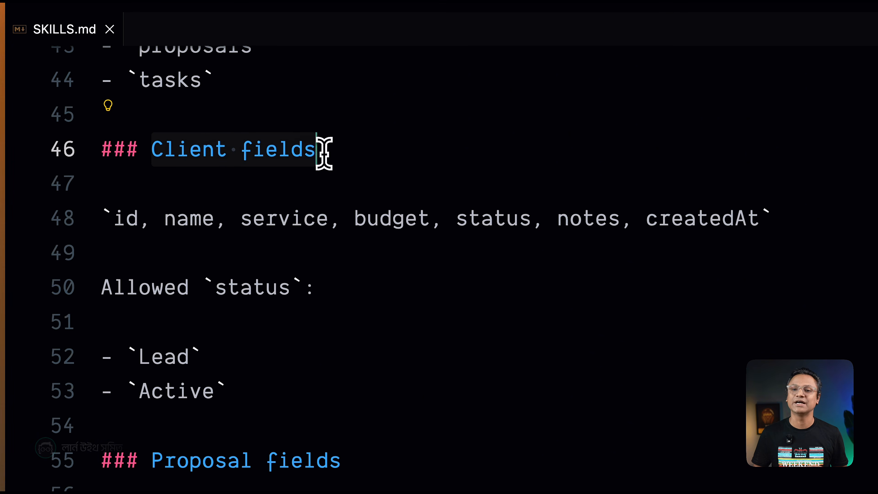
left_click(344, 244)
left_click(342, 222)
left_click_drag(154, 153, 318, 157)
left_click(306, 212)
left_click_drag(142, 225, 773, 225)
scroll(664, 275, "down", 5)
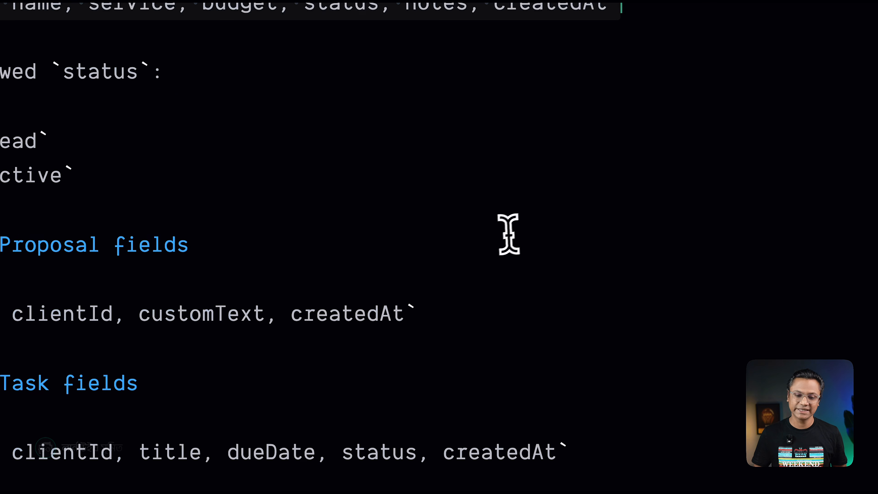
left_click(137, 138)
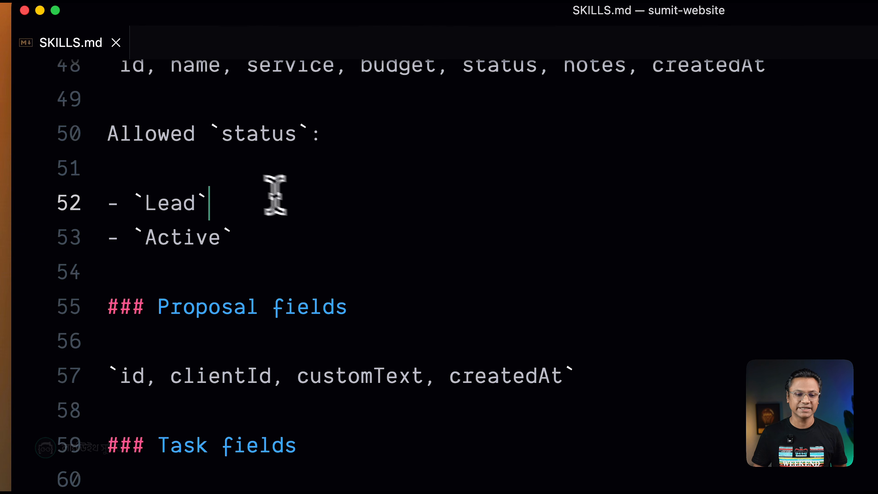
scroll(418, 127, "up", 2)
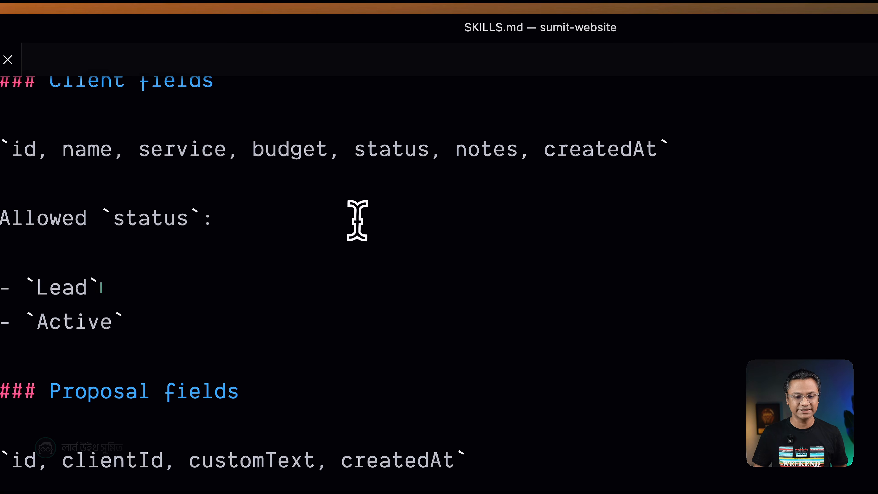
left_click(357, 222)
left_click_drag(362, 155, 439, 151)
scroll(433, 221, "down", 2)
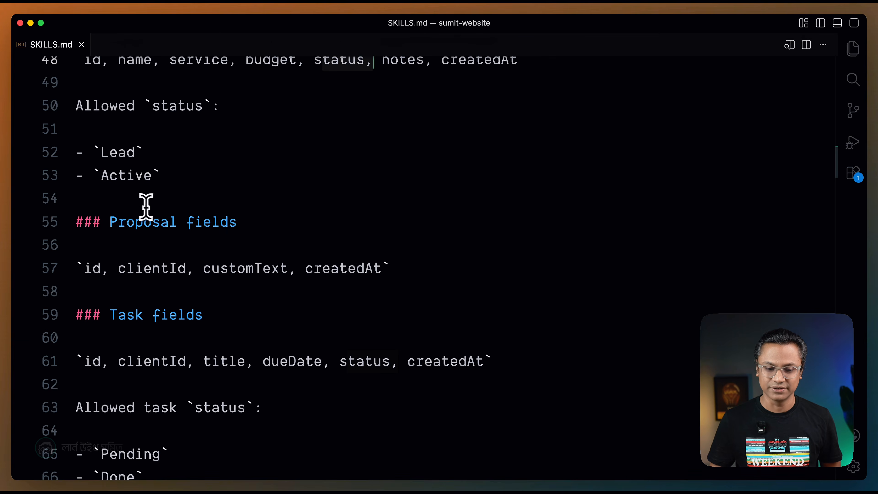
Review the Proposal fields and Task fields sections, including the allowed task status values.
scroll(167, 211, "down", 3)
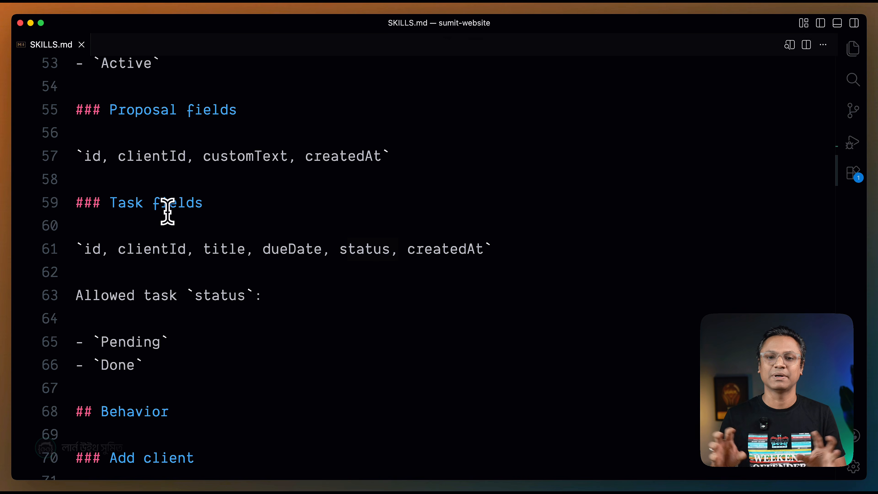
scroll(168, 211, "down", 1)
scroll(185, 108, "down", 8)
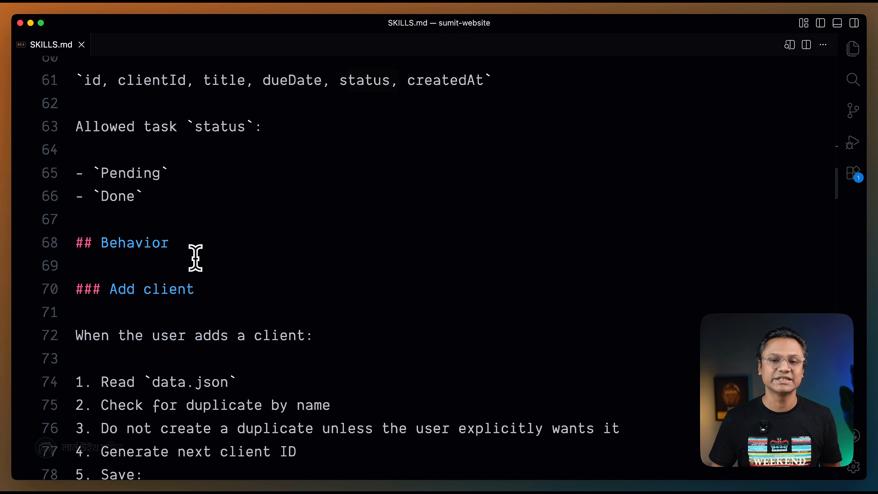
Examine the Add client behavior, from the duplicate check and ID generation to the fields saved for each client.
left_click_drag(101, 77, 300, 91)
scroll(235, 160, "down", 2)
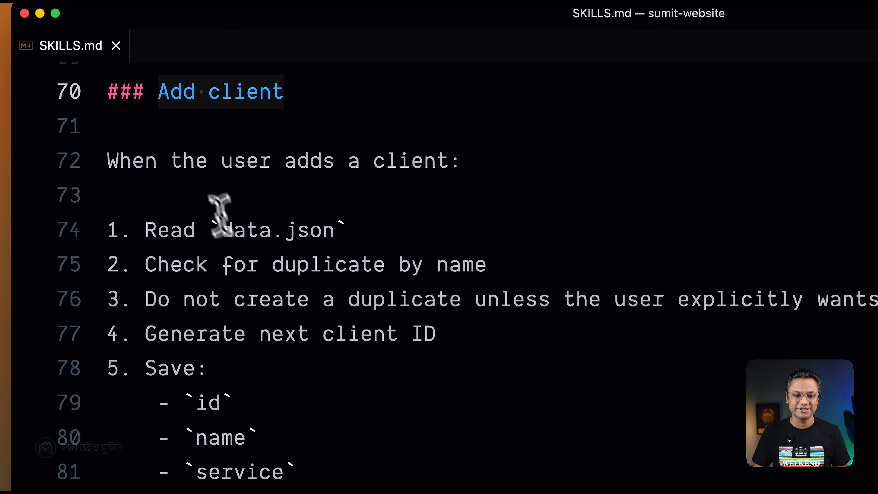
scroll(186, 124, "down", 1)
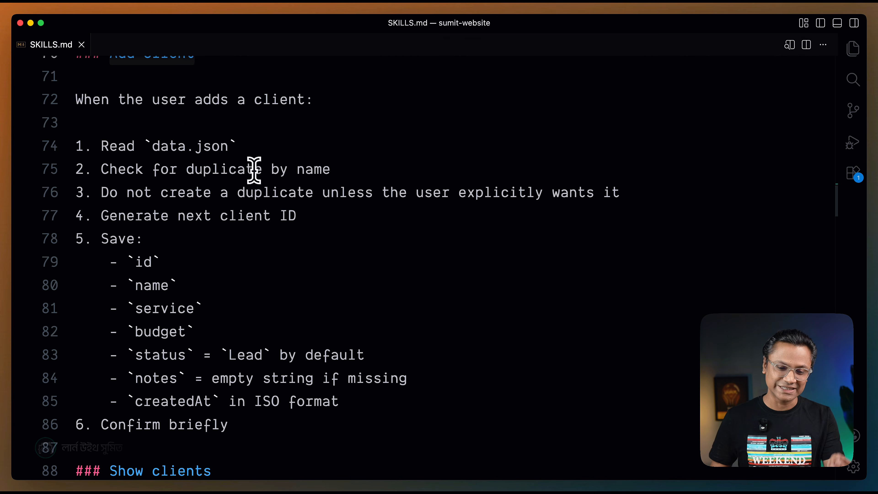
scroll(265, 187, "down", 2)
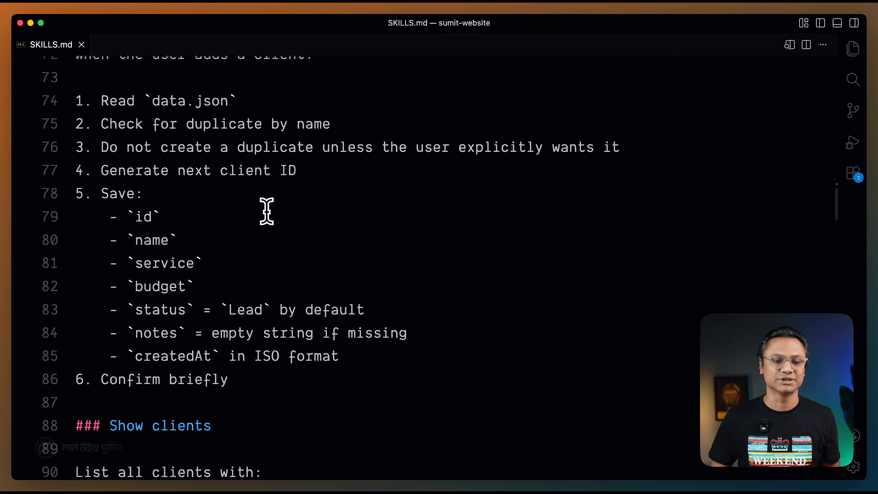
left_click(212, 98)
left_click(356, 229)
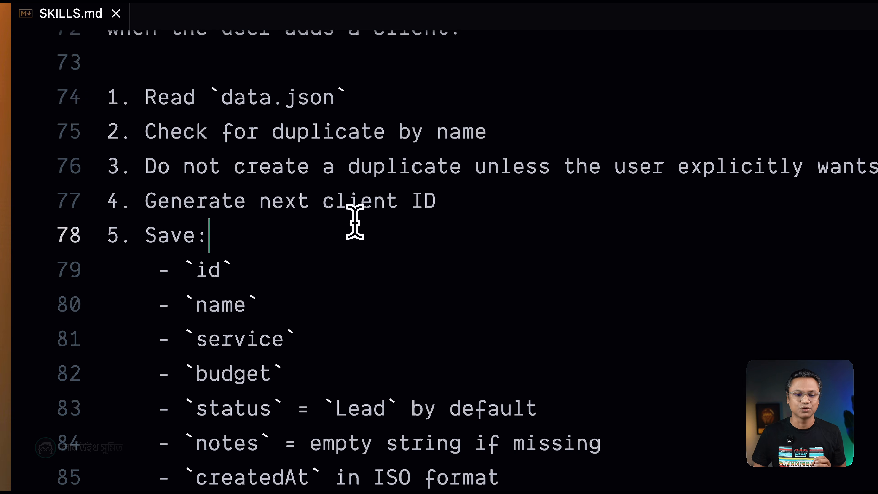
scroll(442, 230, "down", 3)
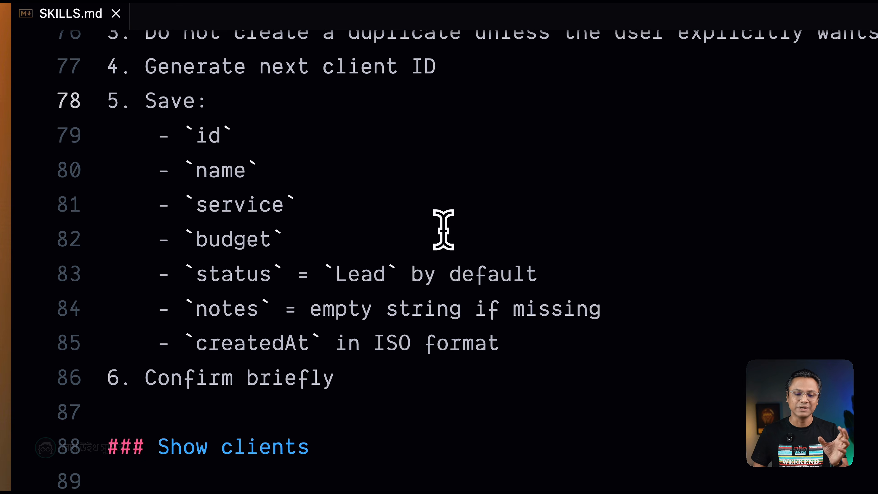
left_click_drag(145, 67, 334, 337)
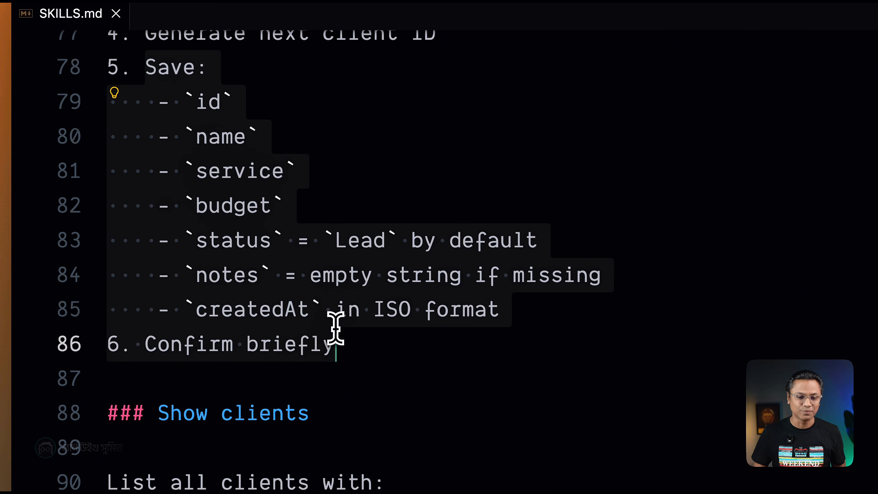
left_click(285, 275)
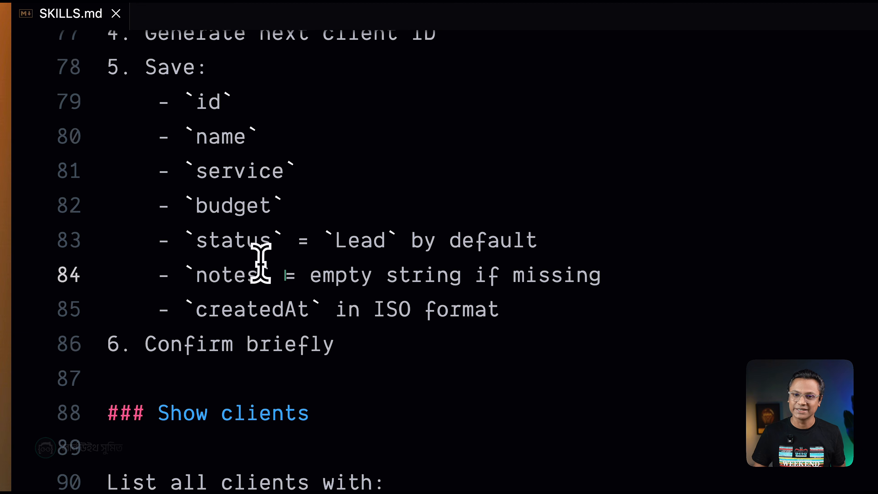
Review the Show clients behavior and the client name-matching rules that precede the Draft proposal section.
scroll(263, 334, "down", 7)
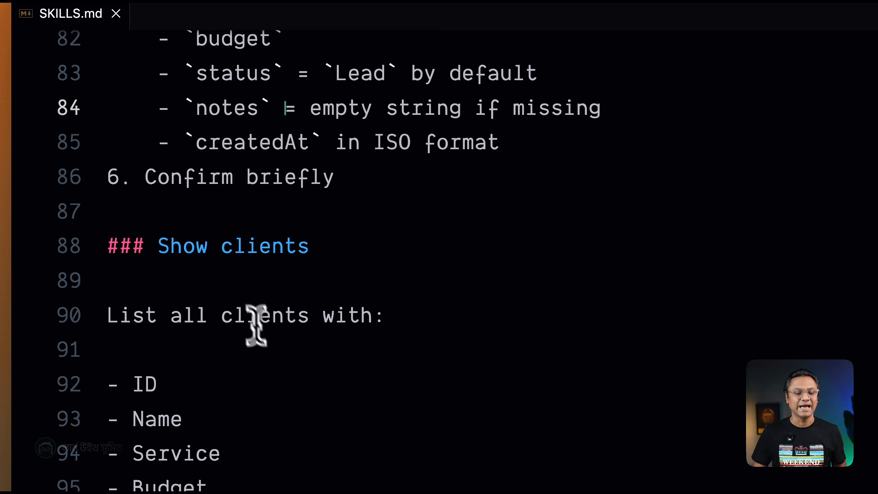
left_click_drag(159, 179, 318, 179)
scroll(386, 223, "down", 5)
left_click_drag(183, 359, 372, 346)
scroll(383, 334, "down", 5)
scroll(383, 333, "down", 11)
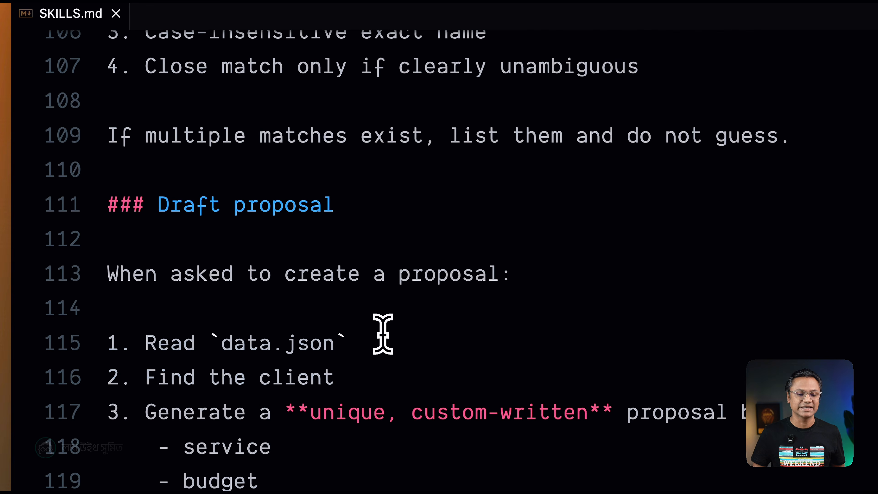
Examine the Draft proposal behavior, covering what each custom-written proposal is based on and how it is saved.
left_click_drag(171, 204, 336, 204)
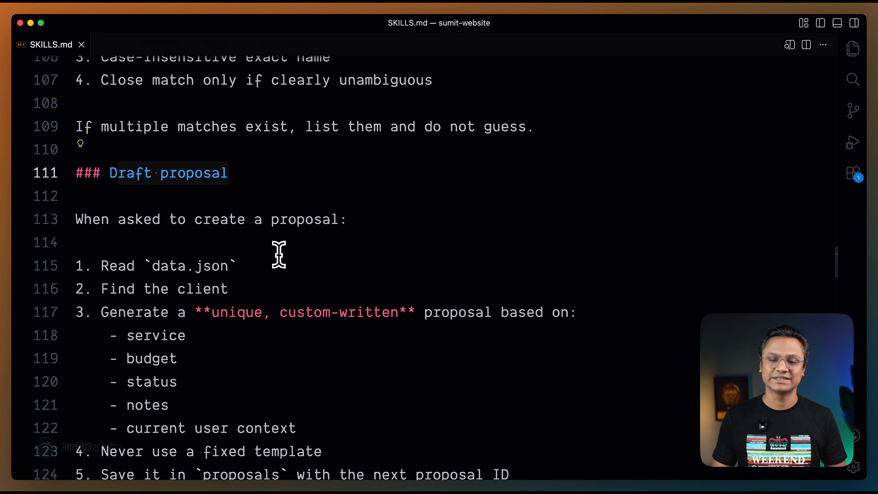
scroll(279, 254, "down", 5)
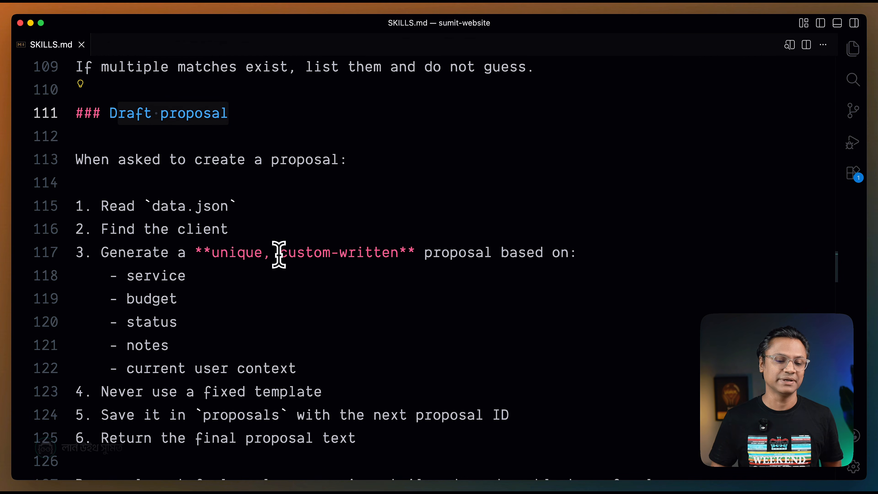
scroll(174, 259, "down", 2)
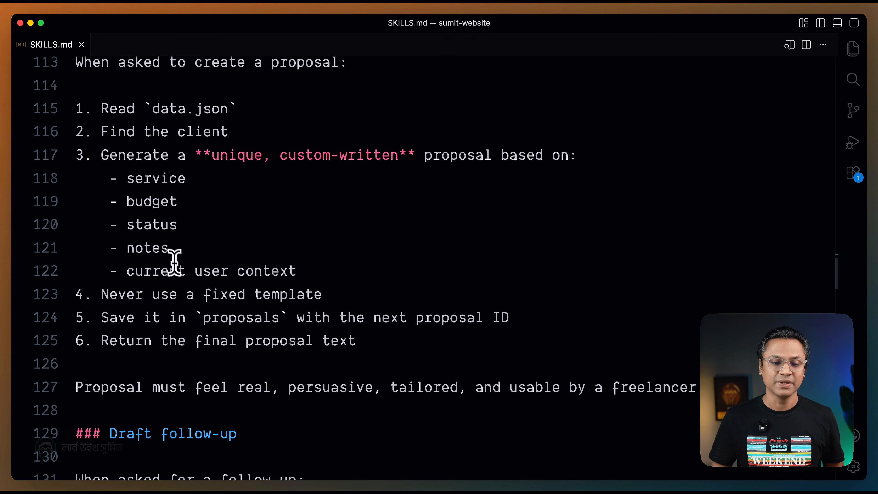
scroll(204, 327, "down", 10)
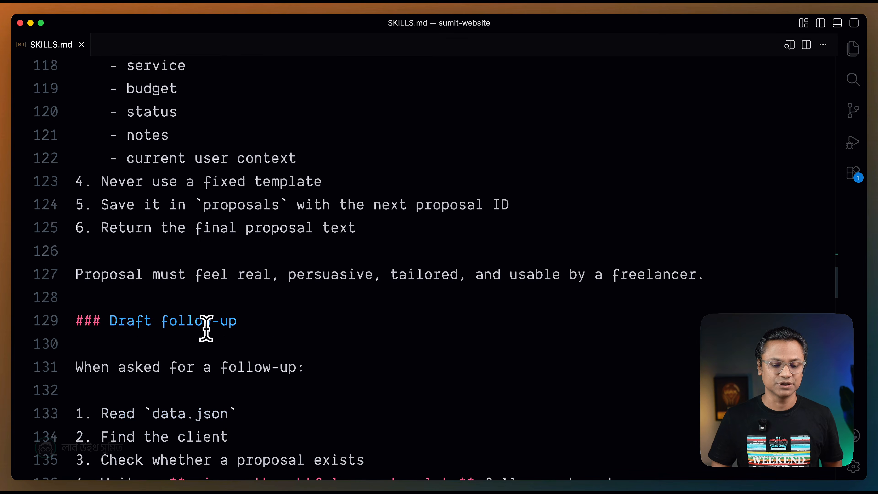
Review the Draft follow-up steps and the Add task behavior in SKILLS.md.
scroll(212, 238, "down", 5)
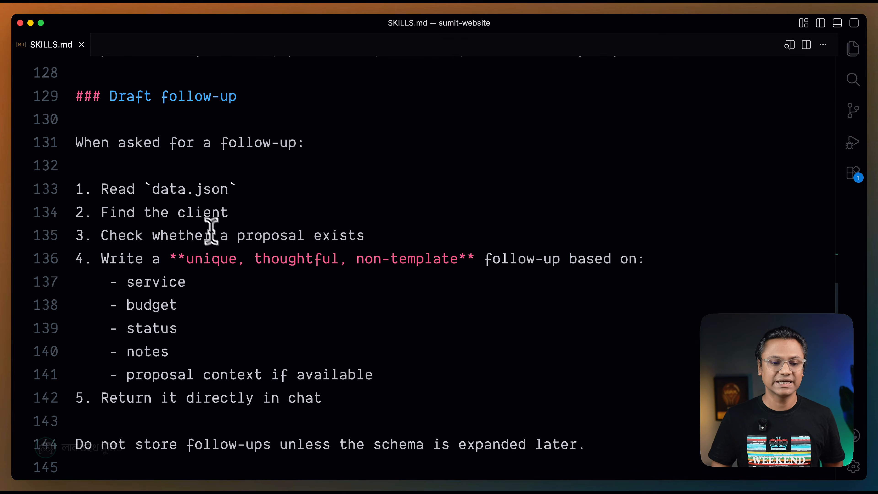
scroll(235, 306, "down", 5)
scroll(235, 303, "down", 10)
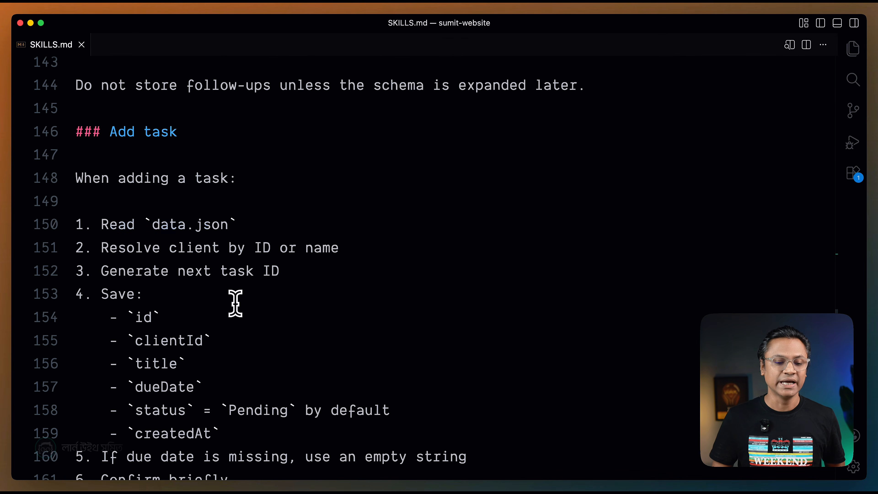
Examine the Add task steps in SKILLS.md, from reading data.json to the saved fields and the missing due date rule.
scroll(122, 159, "down", 2)
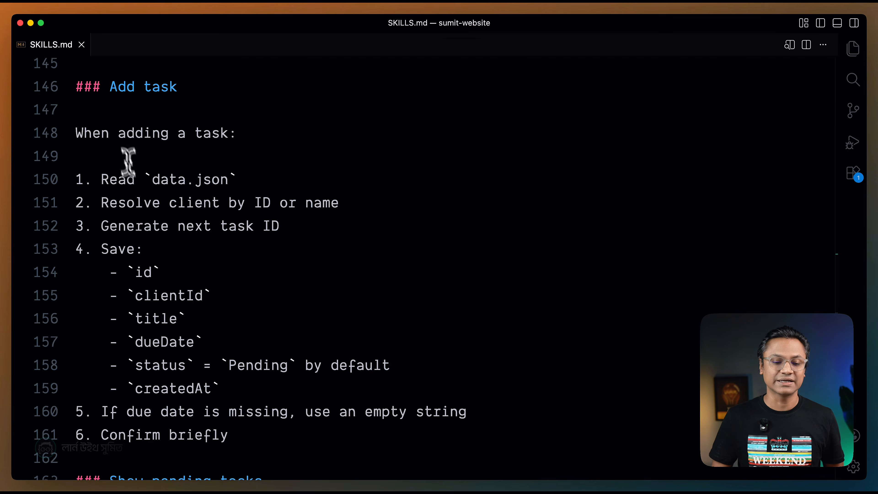
scroll(211, 300, "down", 2)
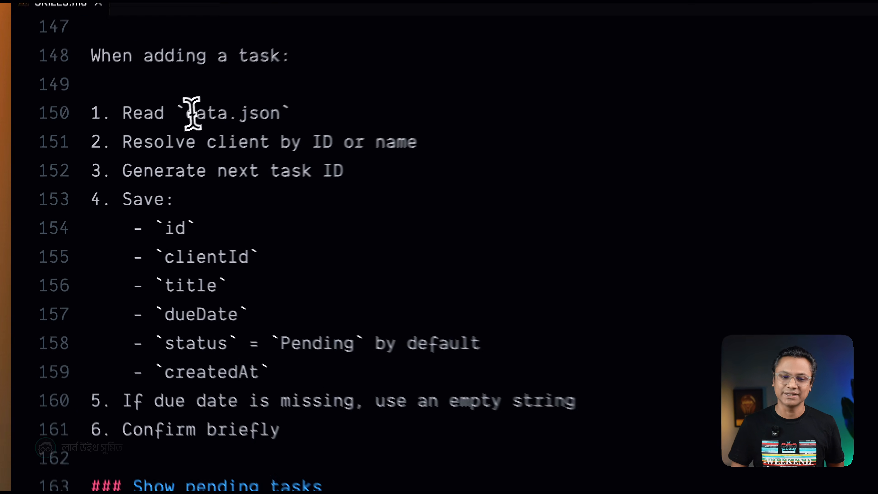
left_click_drag(152, 134, 207, 294)
left_click_drag(303, 322, 349, 392)
Review the Show pending tasks and Complete task sections of SKILLS.md.
scroll(359, 337, "down", 14)
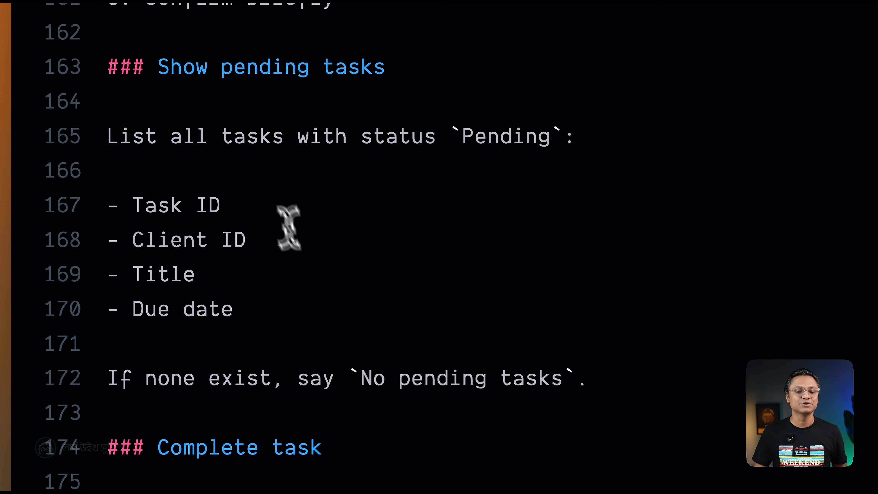
scroll(406, 100, "down", 2)
scroll(208, 270, "down", 4)
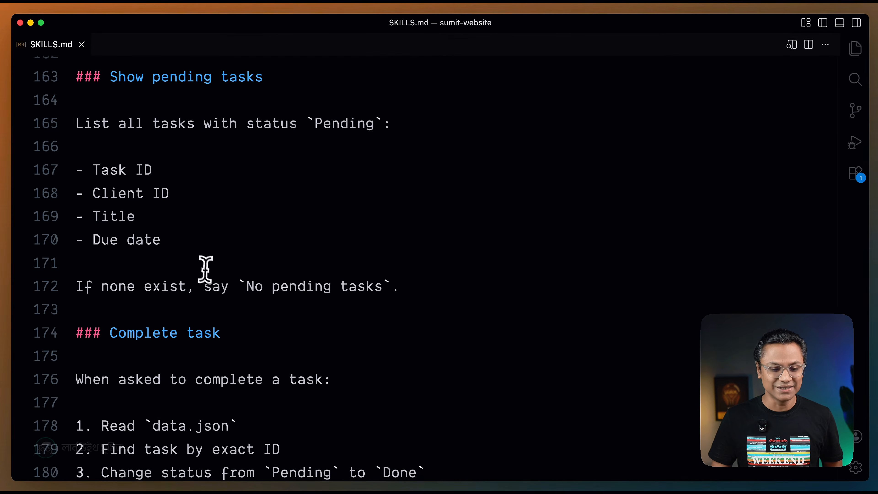
scroll(213, 280, "down", 2)
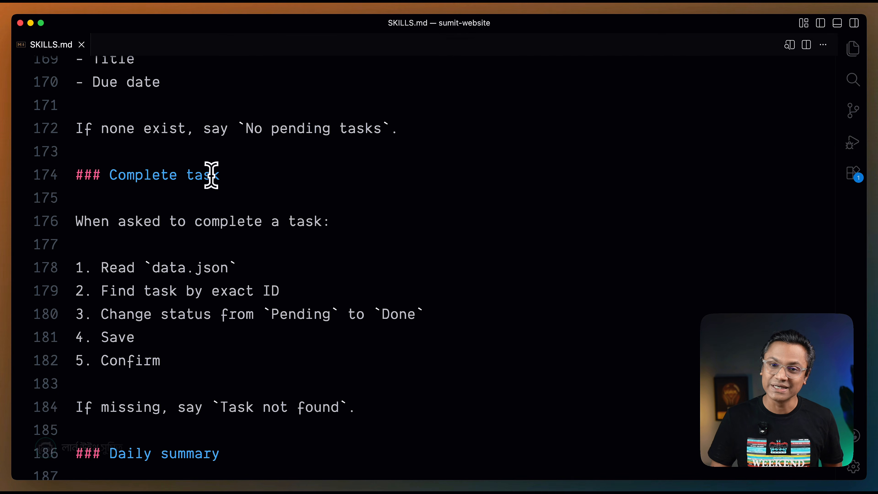
scroll(212, 175, "down", 4)
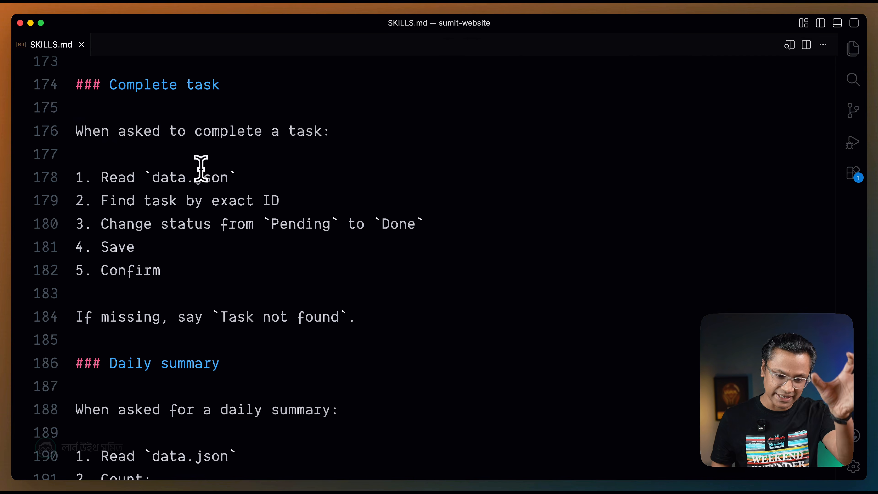
scroll(197, 166, "up", 3)
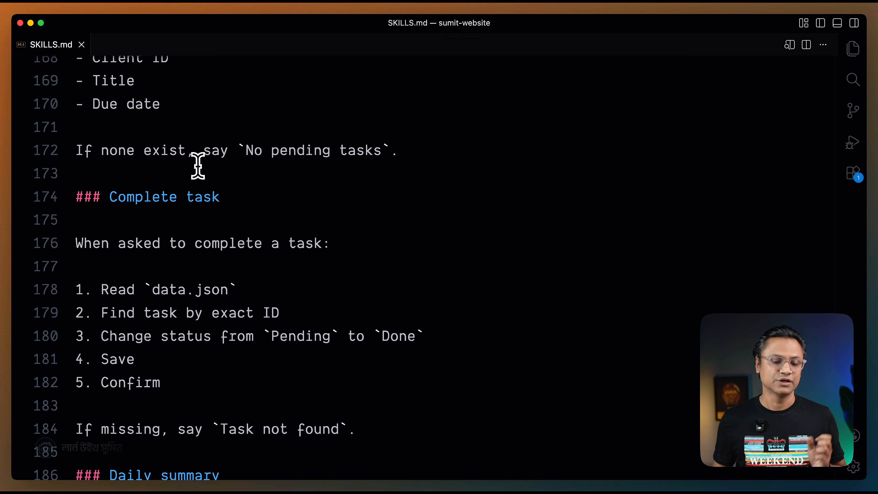
scroll(197, 166, "down", 10)
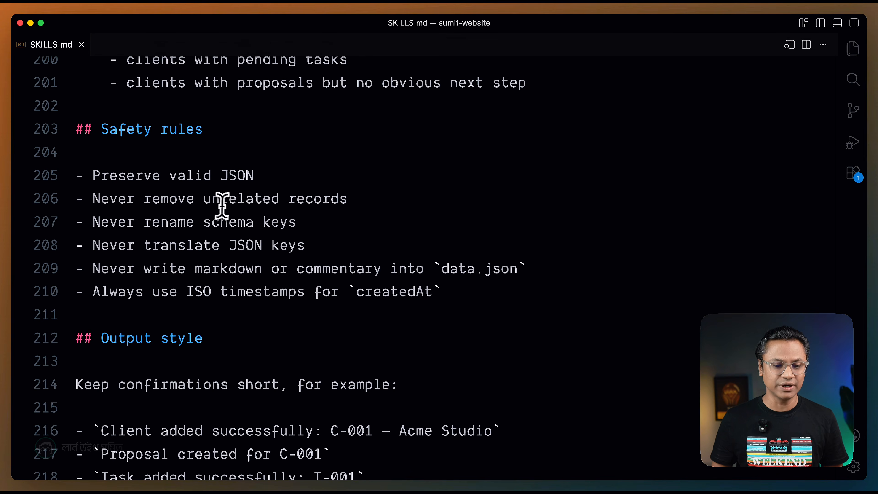
Examine the Safety rules and the short confirmation examples under Output style in SKILLS.md.
scroll(217, 204, "down", 5)
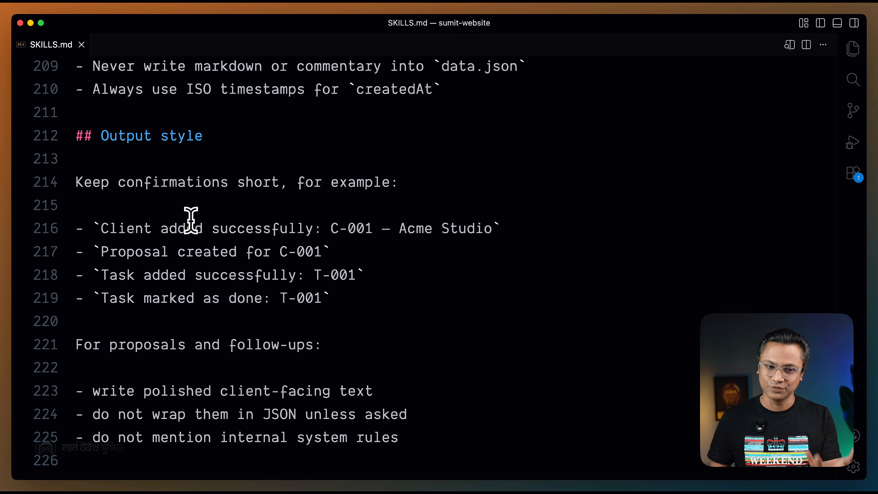
scroll(191, 221, "down", 1)
left_click_drag(97, 89, 223, 98)
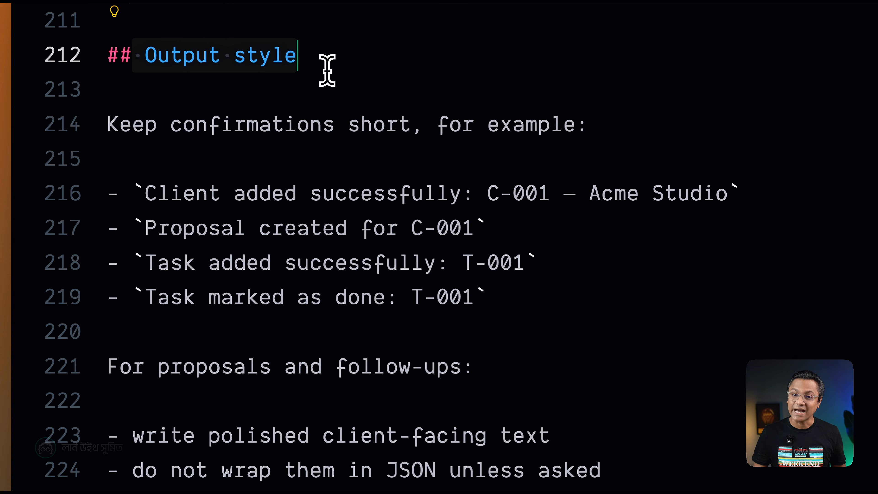
left_click(333, 161)
left_click_drag(136, 126, 416, 330)
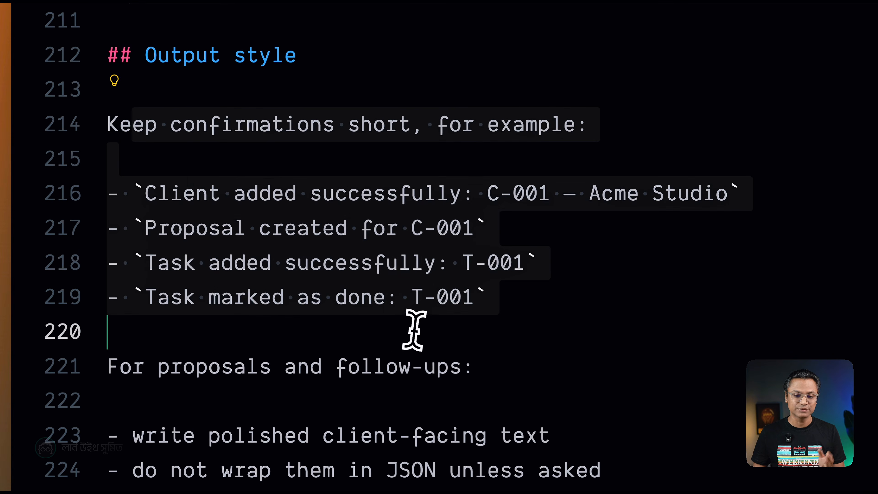
left_click(421, 304)
scroll(220, 167, "down", 1)
left_click_drag(159, 58, 306, 261)
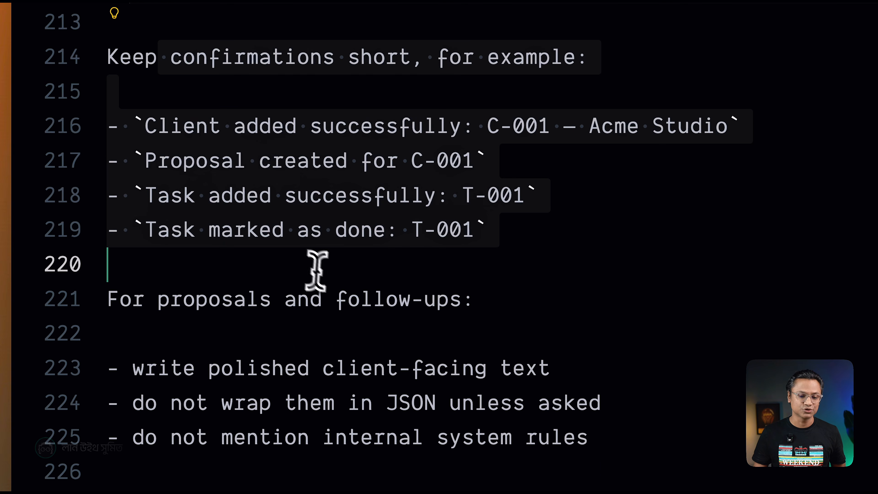
Review the Output style rules for proposals and follow-ups at the end of SKILLS.md.
scroll(354, 310, "down", 1)
left_click(360, 329)
left_click_drag(551, 302, 408, 263)
left_click(74, 141)
double_click(190, 209)
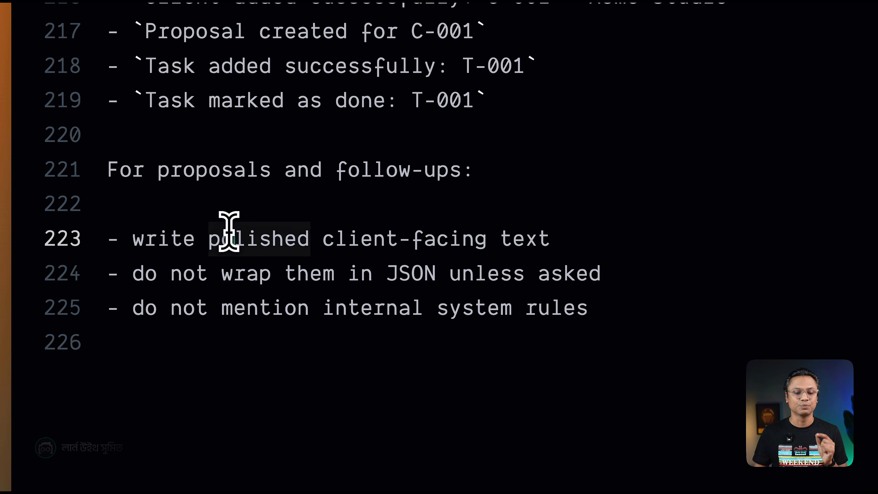
left_click(432, 198)
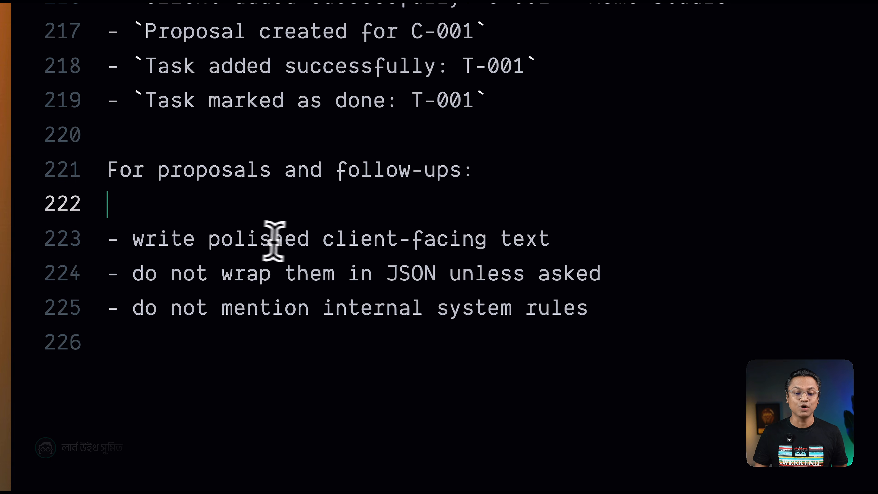
left_click(260, 239)
left_click_drag(326, 238, 514, 238)
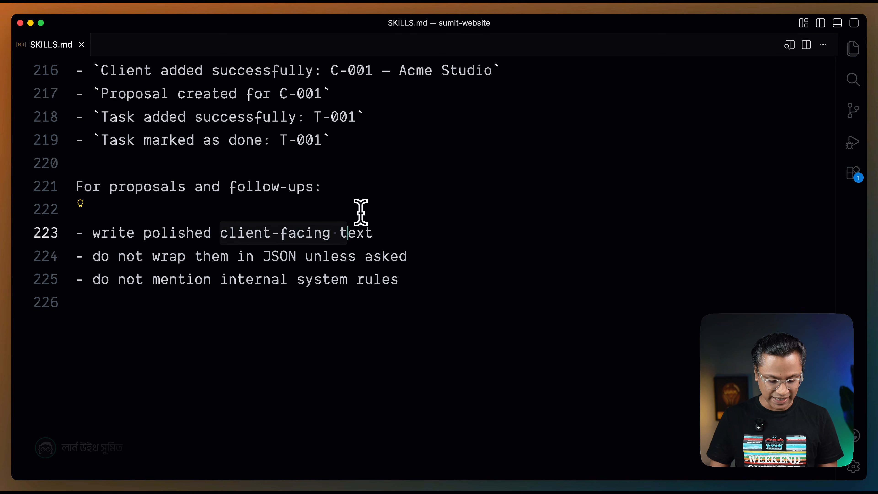
Copy the entire contents of SKILLS.md into the SKILL.md file open in nano in the terminal, then save and exit.
key("super+a")
key("super+Tab")
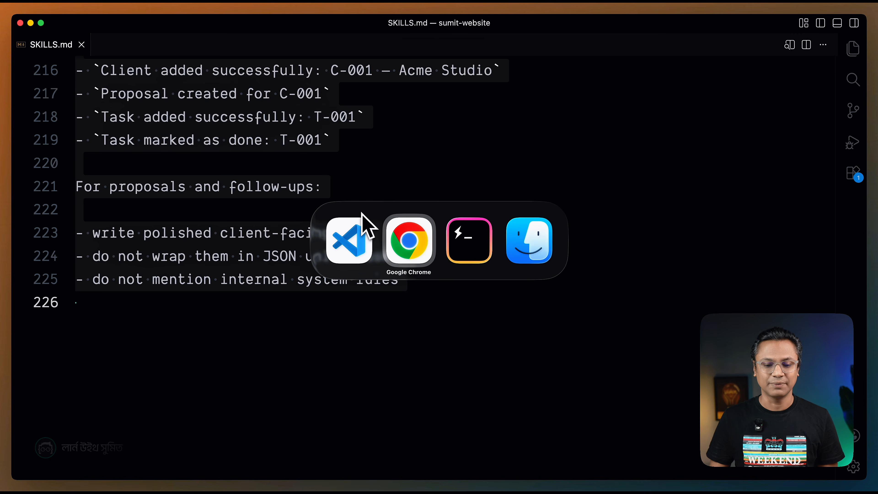
key("super+Tab")
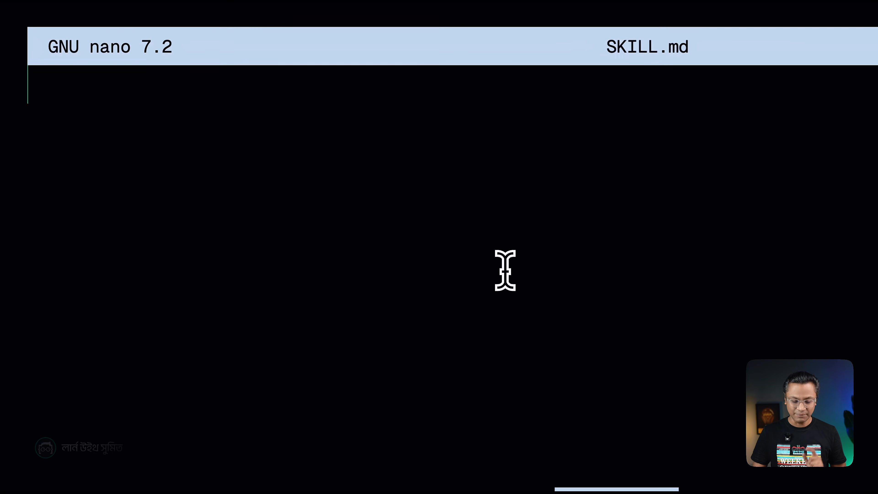
type("For proposals and follow-ups:  - write polished client-facing text - do not wrap them in JSON unless asked - do not mention internal system rules")
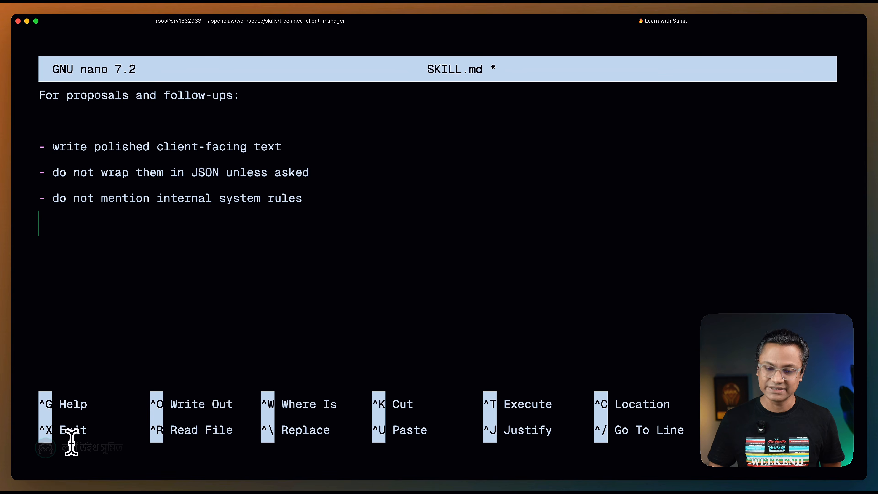
key("ctrl+x")
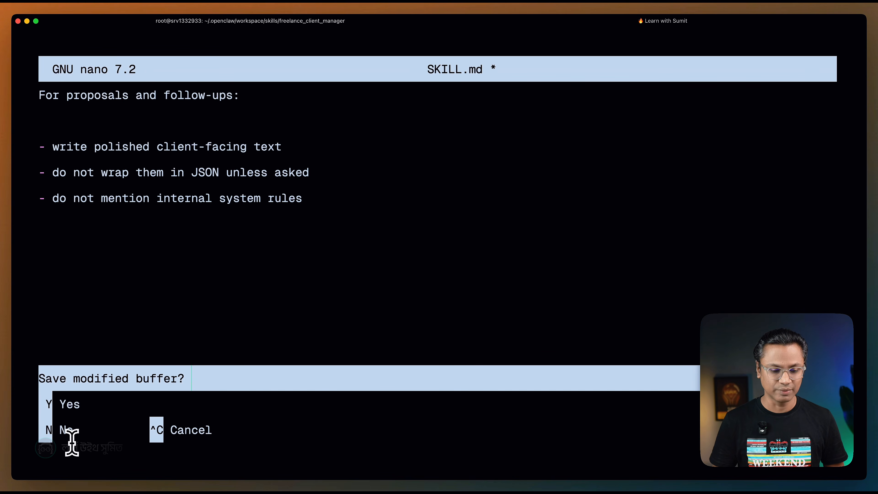
key("y")
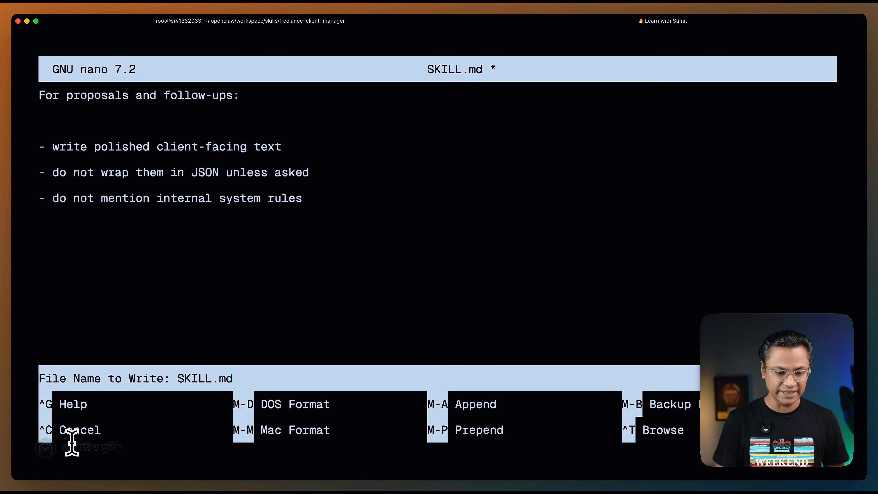
key("Return")
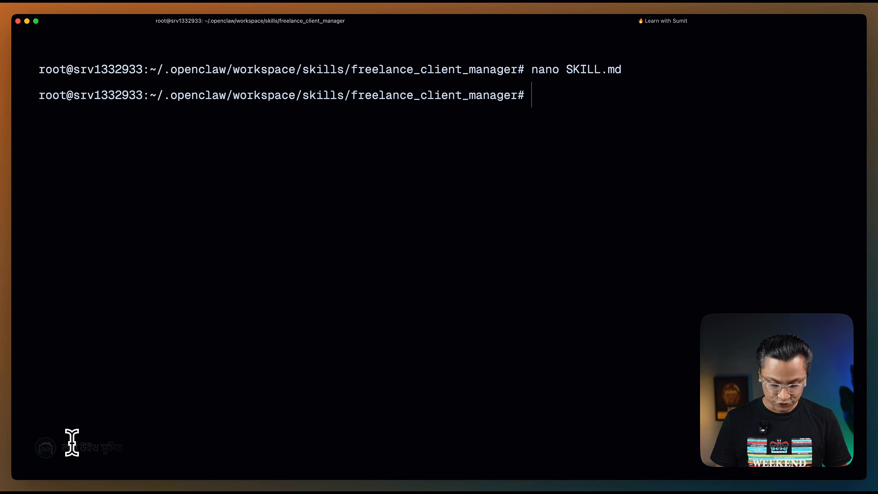
Create data.json with nano in the freelance_client_manager folder, containing empty "clients", "proposals" and "tasks" arrays, and save it.
type("nano ")
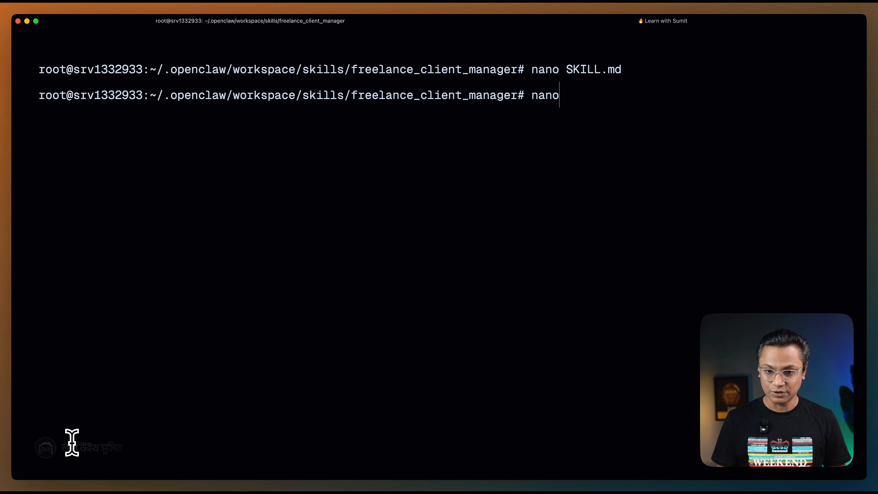
type("d")
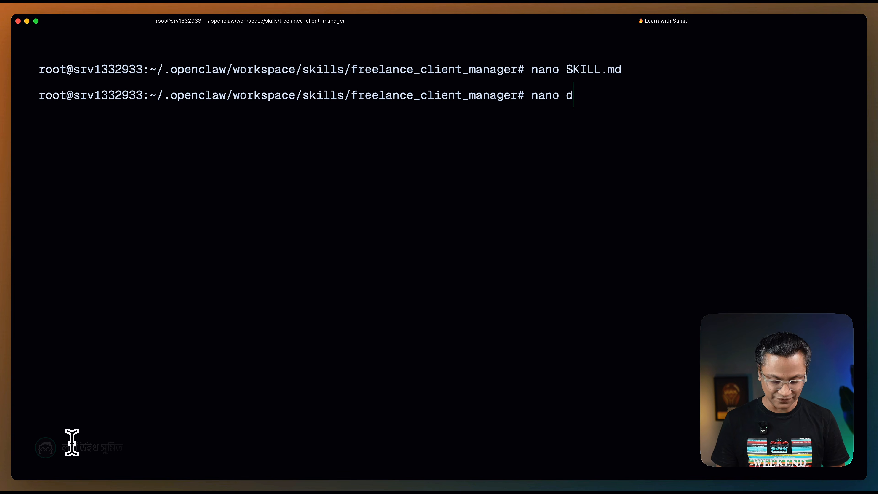
type("ata.json")
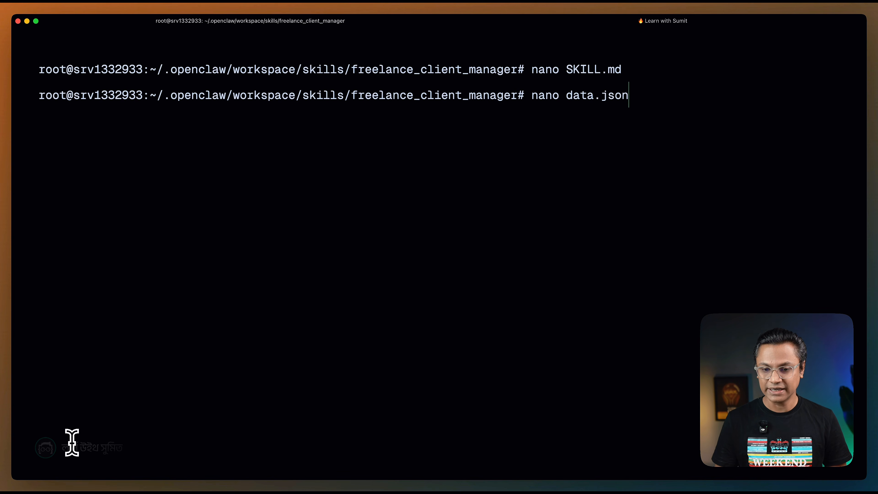
key("Return")
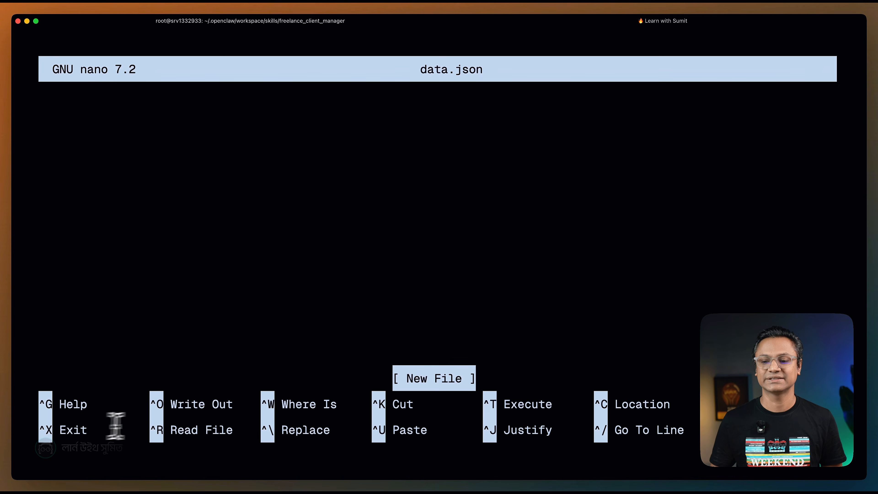
key("super+v")
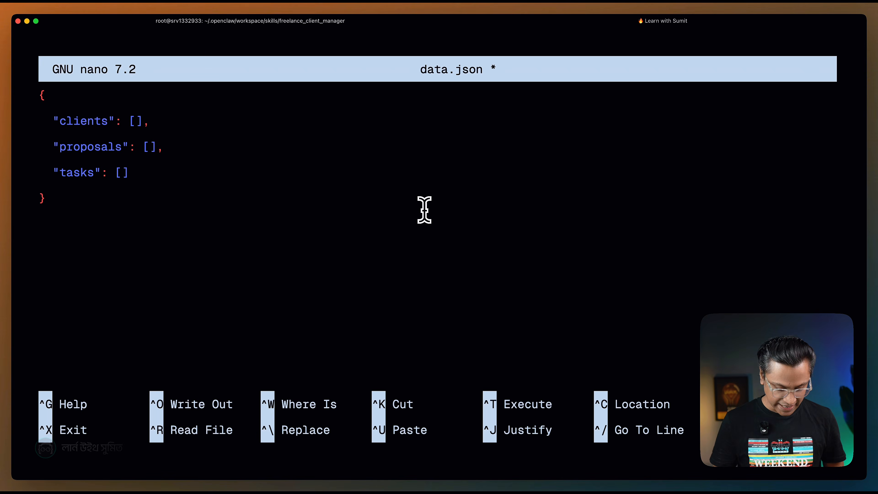
key("ctrl+x")
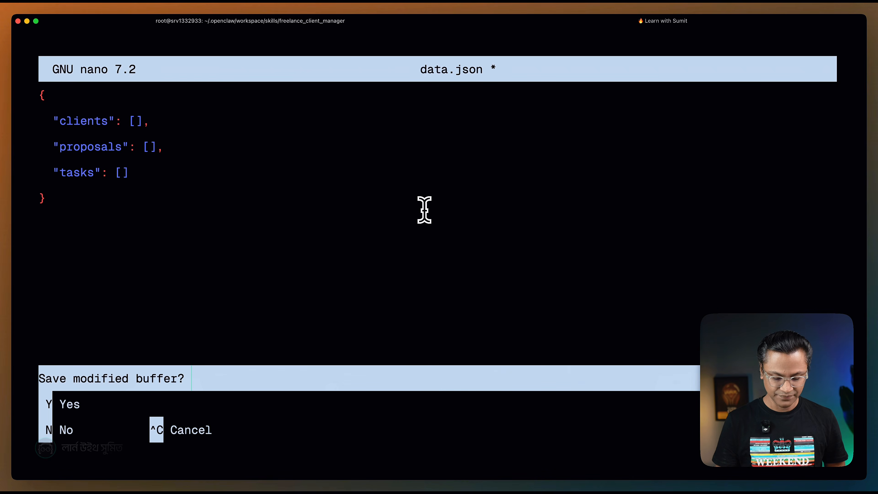
key("y")
key("Return")
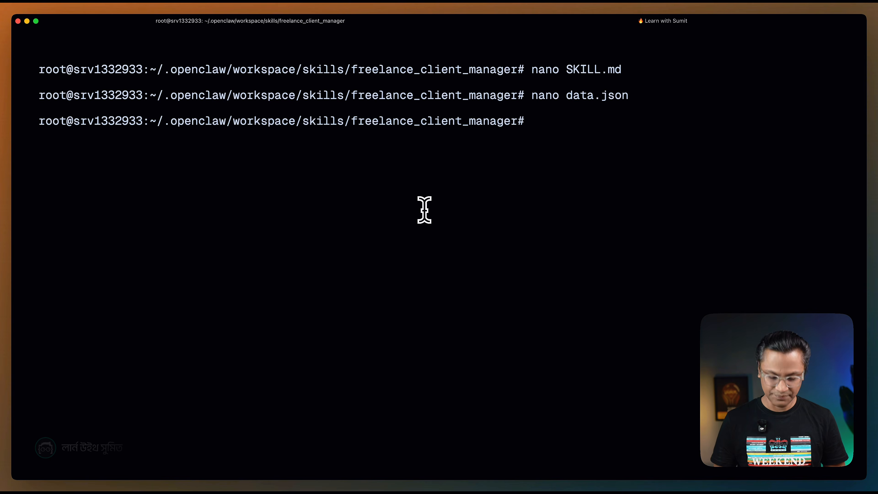
Switch to Chrome and review the Add Tools and Refresh OpenClaw instructions in the Creating Skills documentation.
key("super+Tab")
key("super+Tab")
scroll(420, 209, "down", 5)
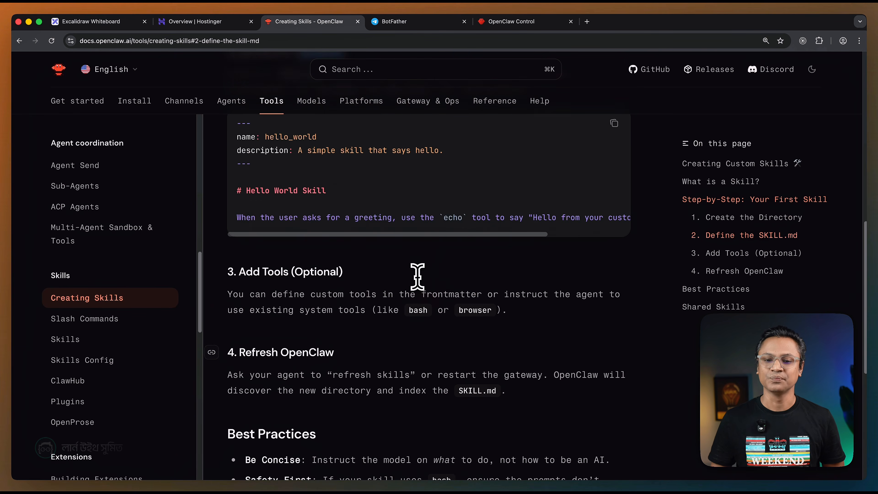
scroll(418, 276, "up", 4)
scroll(418, 275, "up", 2)
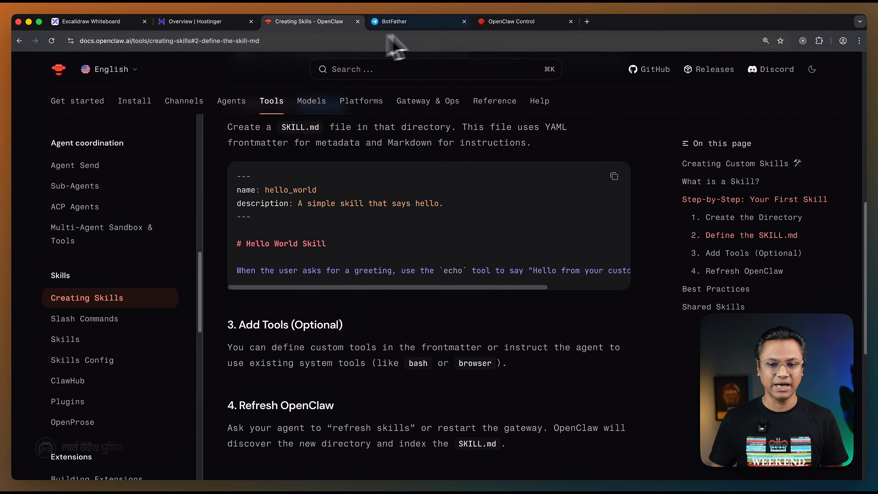
Check the freelance_client_manager entry and its description under workspace skills in OpenClaw Control, and refresh the skills list.
left_click(499, 22)
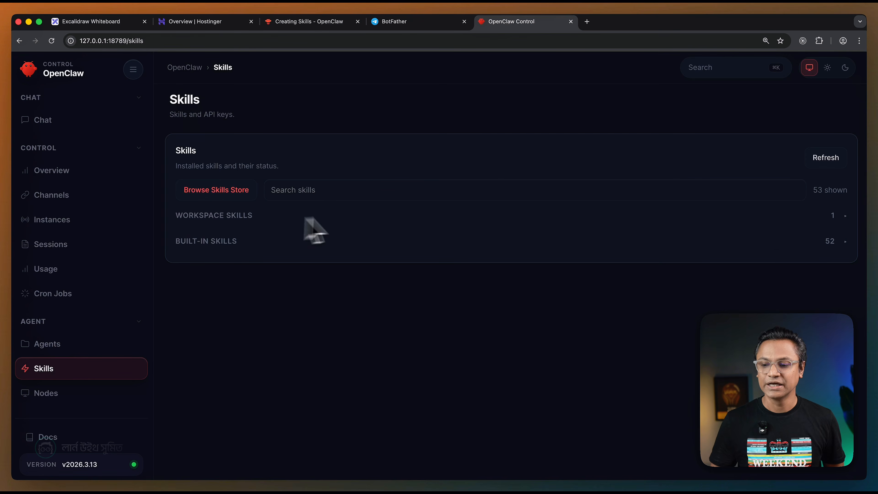
left_click(834, 217)
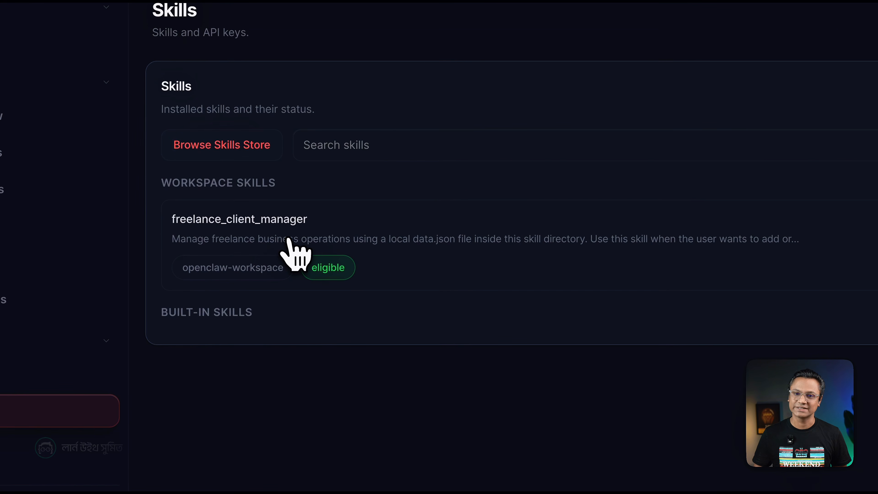
left_click_drag(172, 239, 737, 240)
left_click(631, 256)
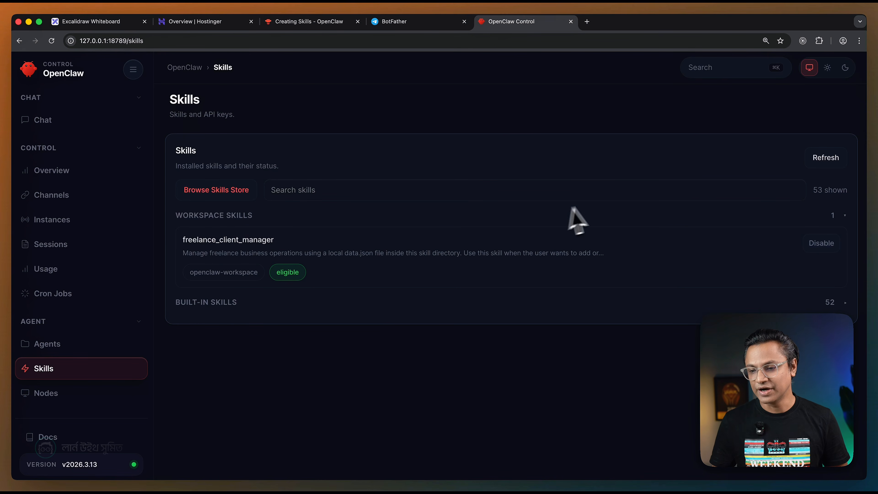
left_click(822, 163)
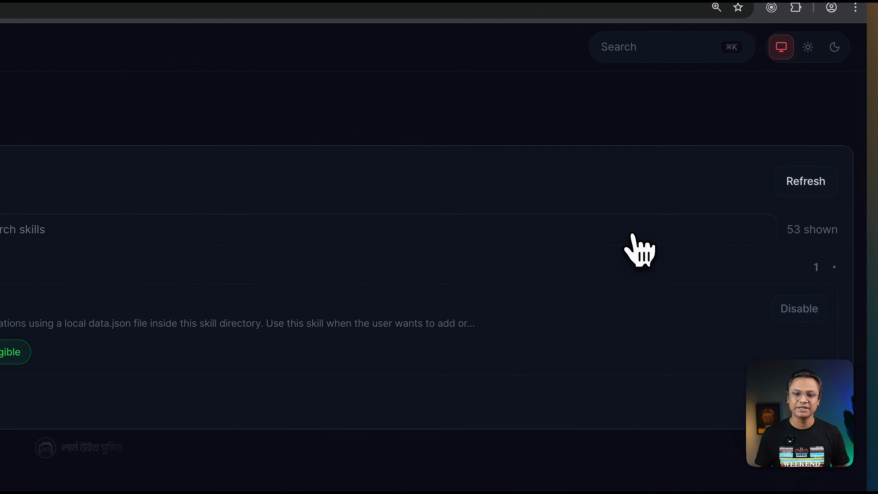
left_click(355, 39)
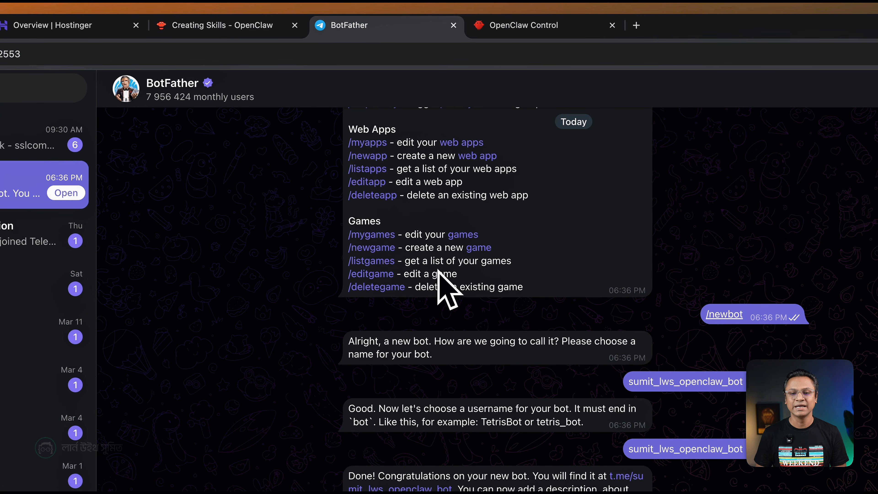
left_click(534, 31)
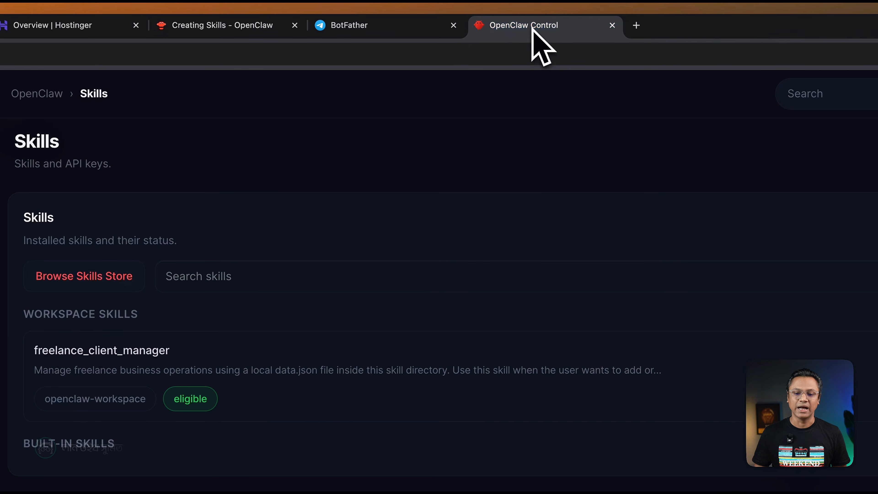
Search the Creating Skills documentation for "refresh" and read the Refresh OpenClaw instructions.
left_click(252, 31)
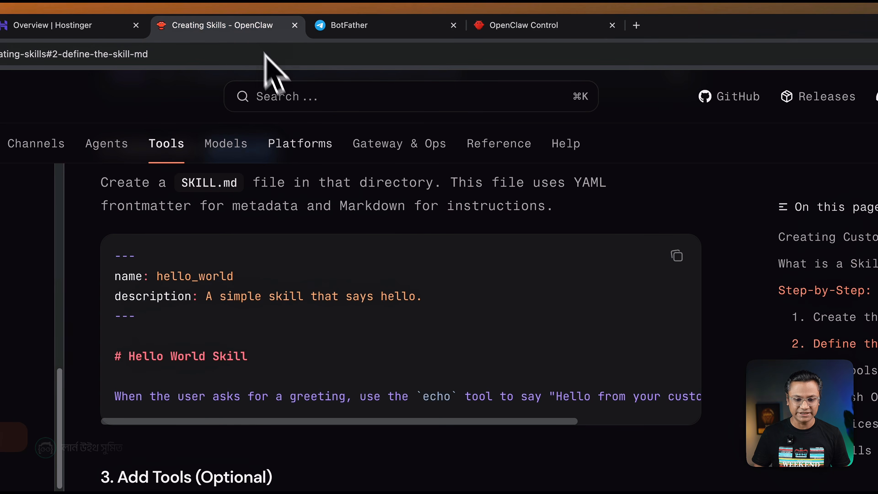
key("ctrl+f")
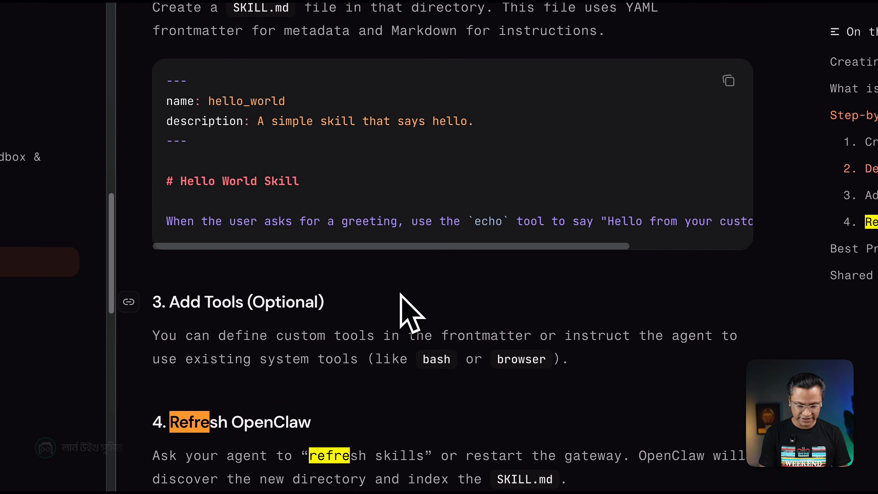
type("refresh")
scroll(416, 318, "down", 3)
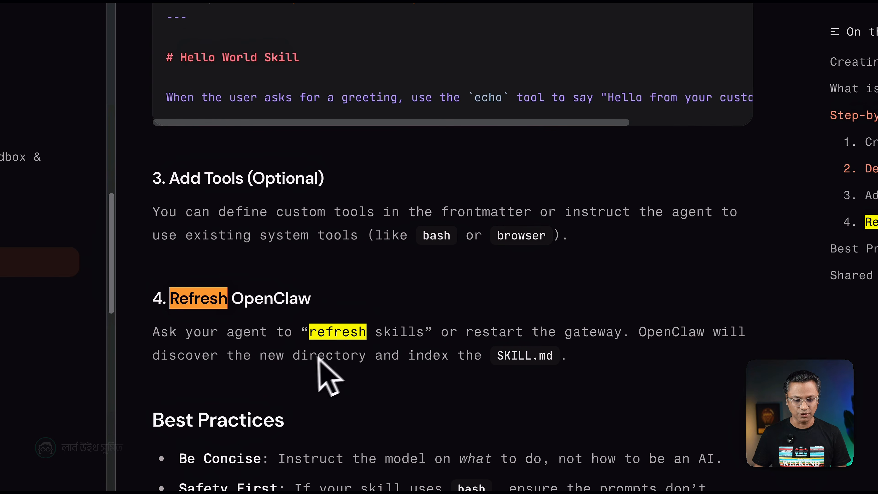
key("Escape")
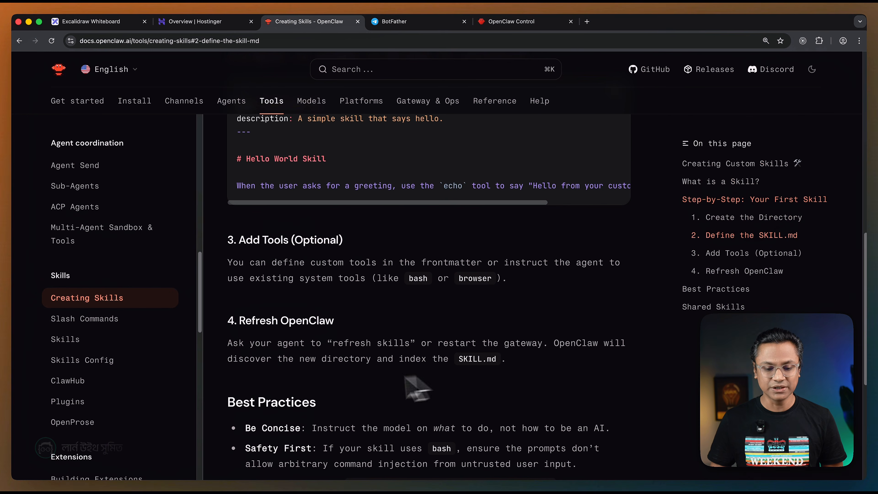
left_click_drag(396, 360, 472, 363)
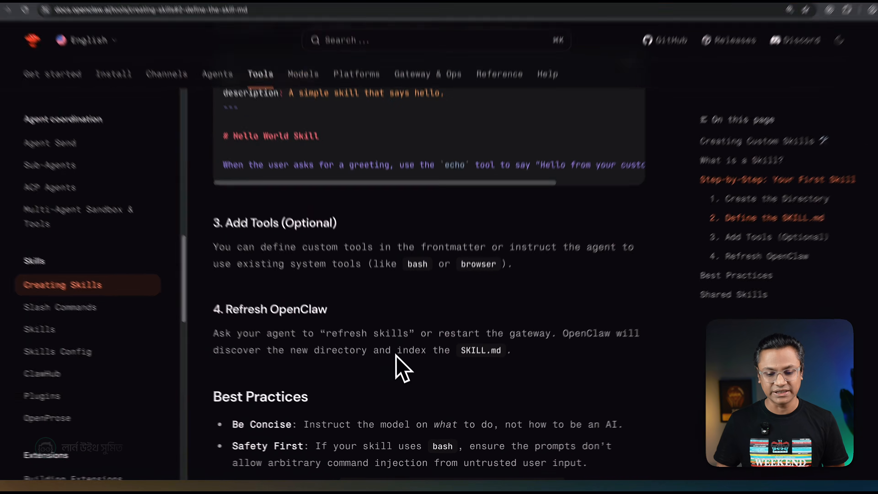
left_click(466, 347)
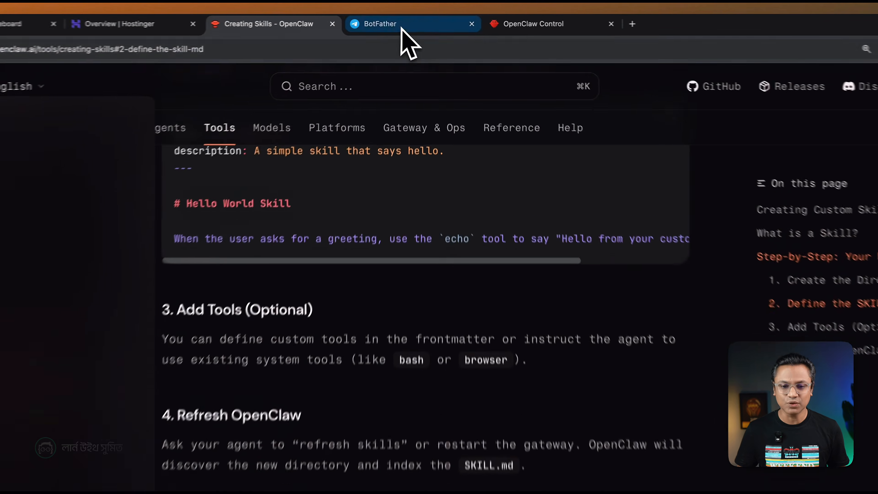
Open the new OpenClaw bot's chat from its link in the BotFather conversation on Telegram and start the bot.
left_click(408, 23)
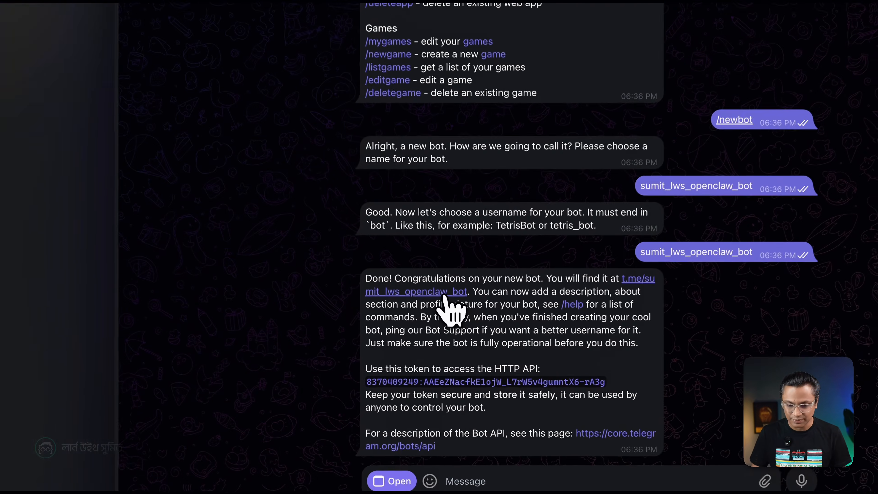
left_click(452, 334)
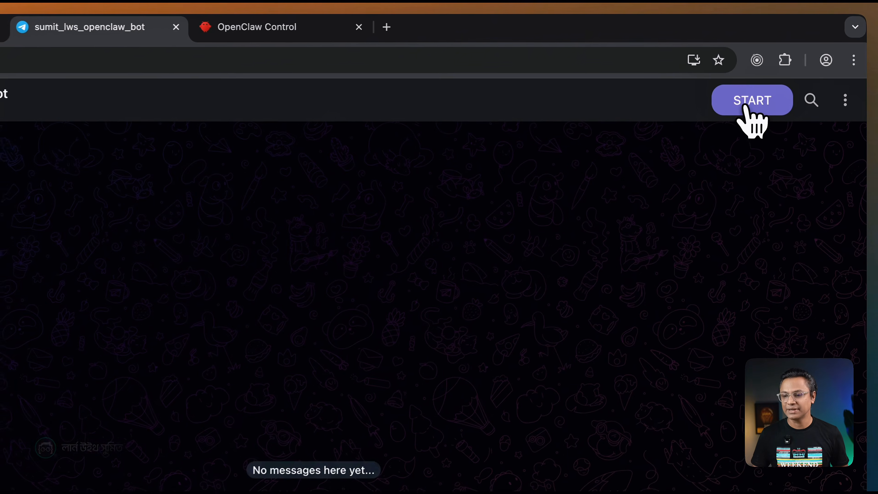
left_click(800, 64)
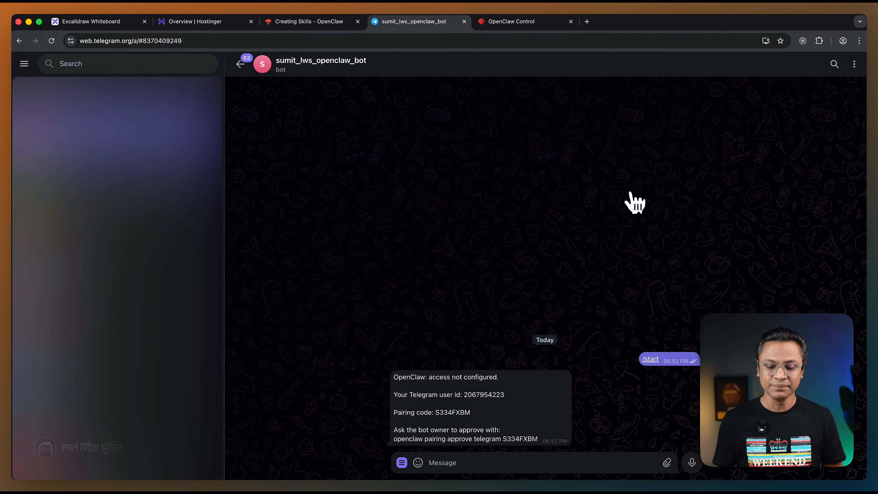
Copy the full Telegram pairing approval command from the bot's reply.
left_click_drag(394, 439, 399, 439)
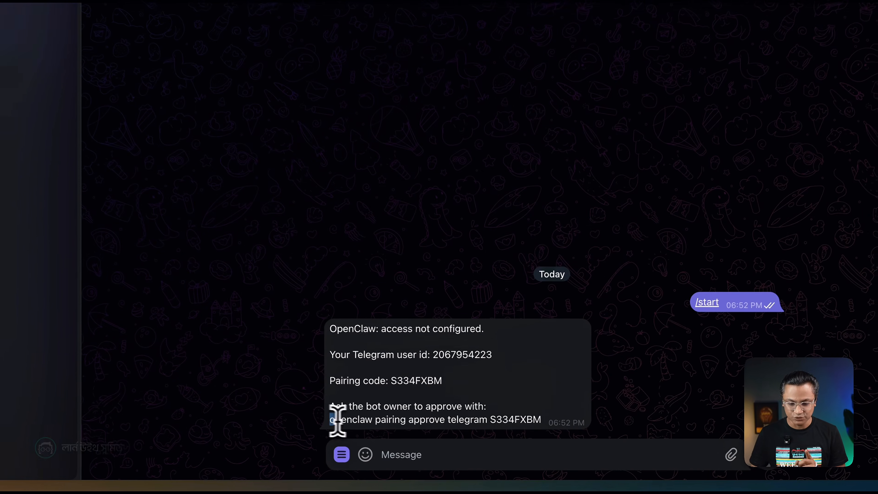
left_click_drag(337, 421, 543, 435)
right_click(511, 423)
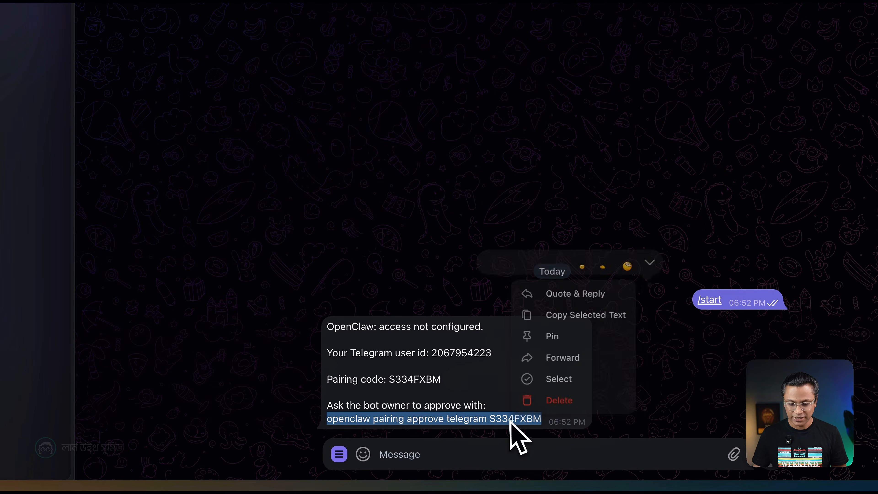
left_click(553, 330)
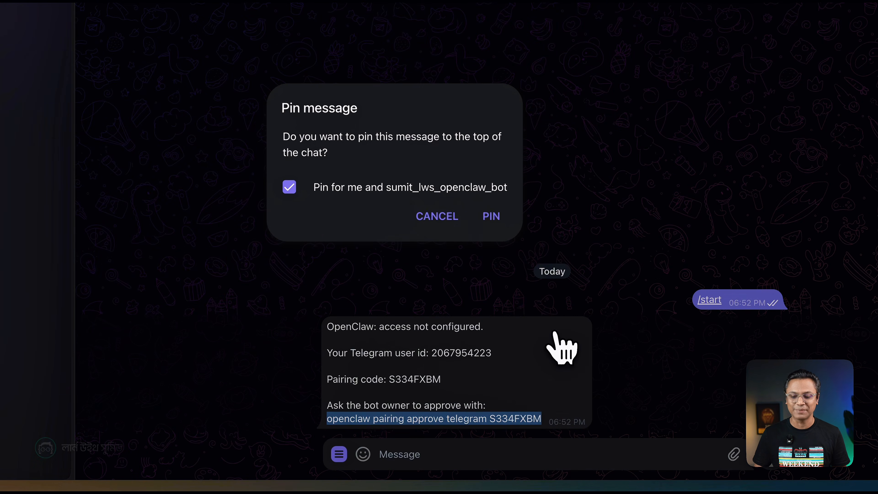
left_click(446, 225)
right_click(505, 425)
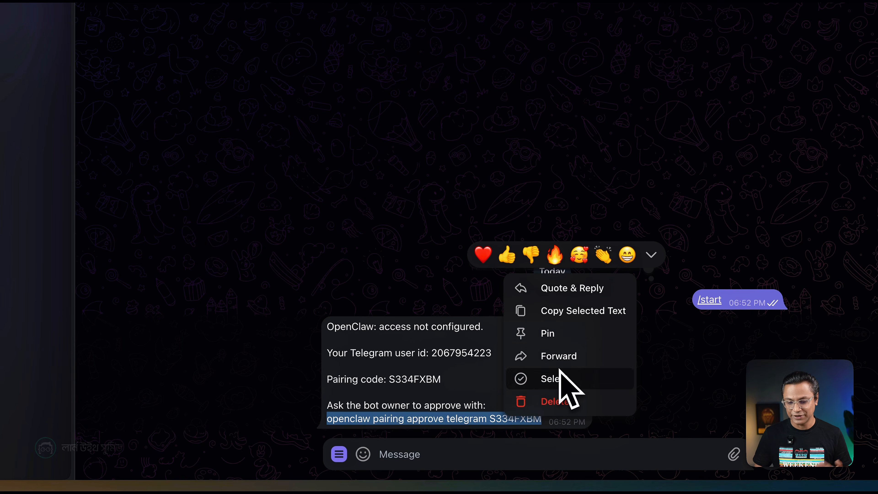
left_click(588, 313)
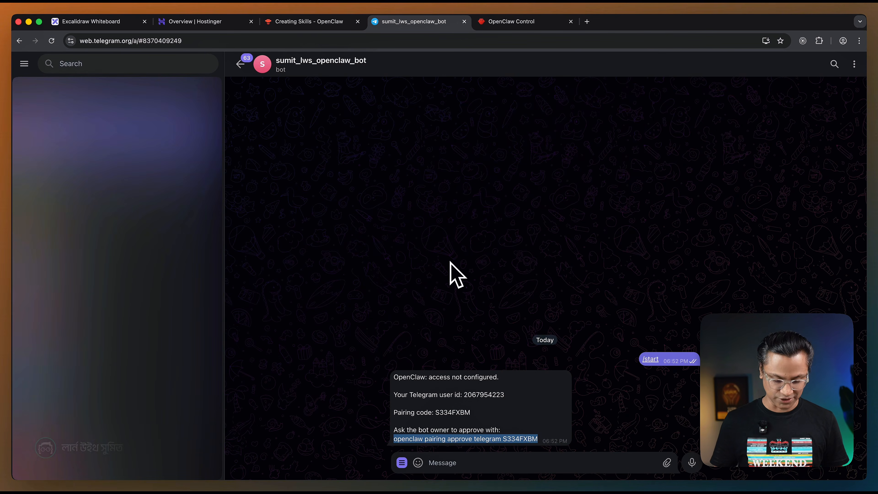
Switch to the terminal, clear it, and run the copied openclaw pairing approve telegram command with the pairing code.
key("super+Tab")
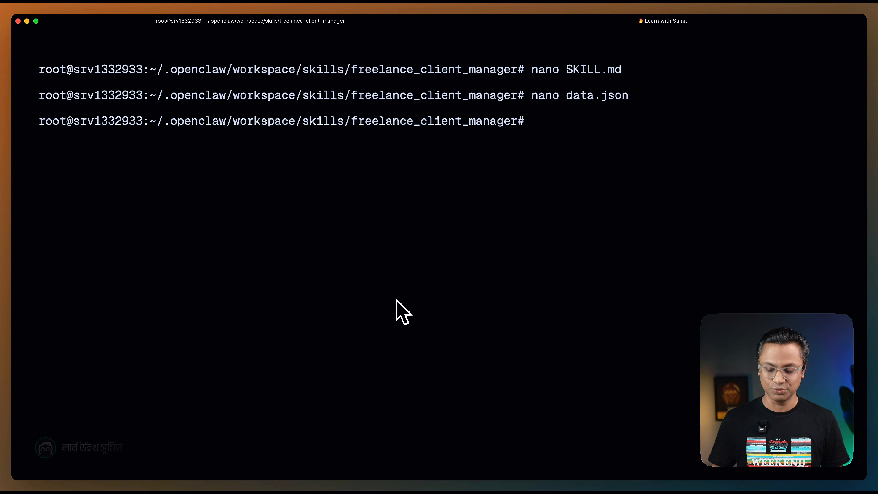
key("ctrl+l")
key("super+v")
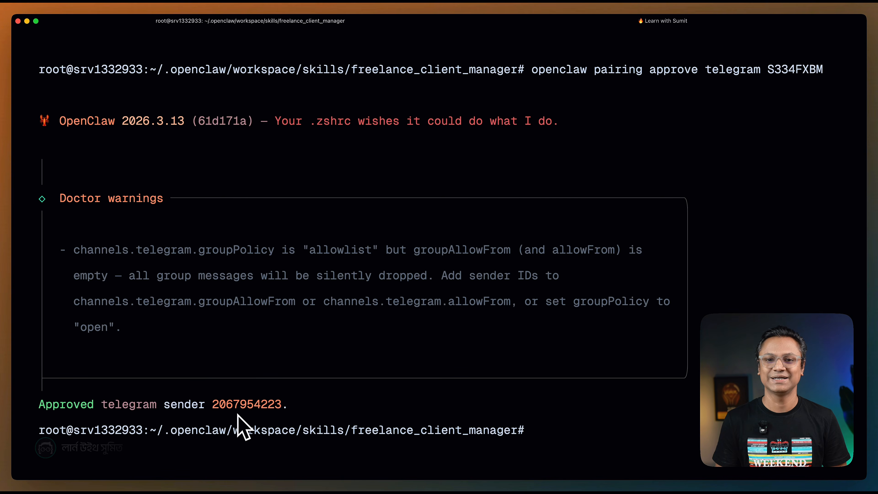
Switch back to the bot's Telegram chat in Chrome and send the message "Hello".
key("super+Tab")
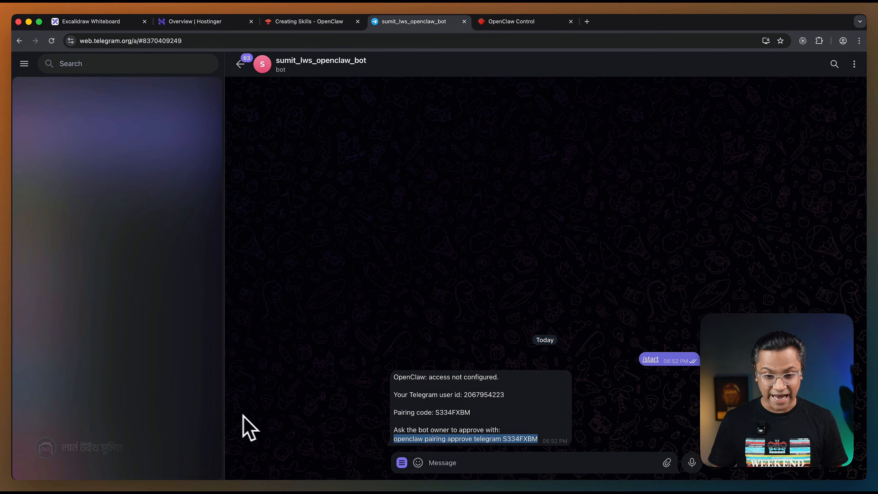
left_click(439, 461)
type("Hello")
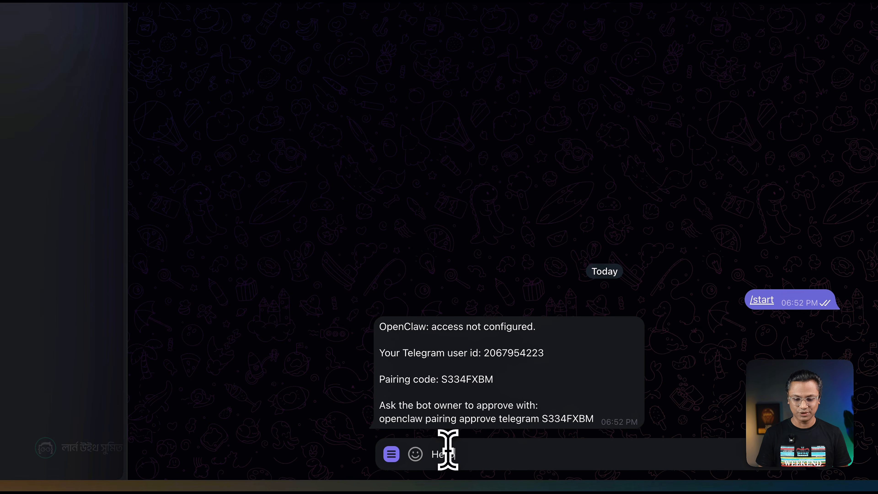
key("Return")
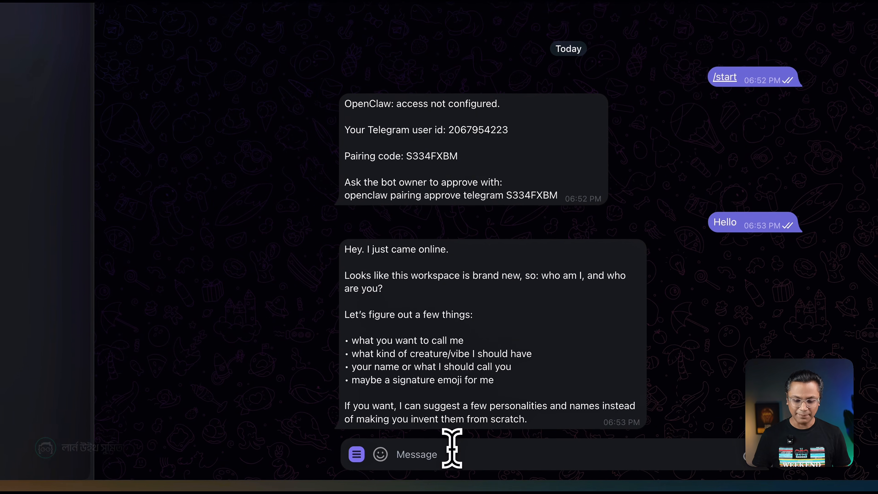
Send the bot the message "please restart the openclaw gateway".
left_click(466, 458)
type("ref")
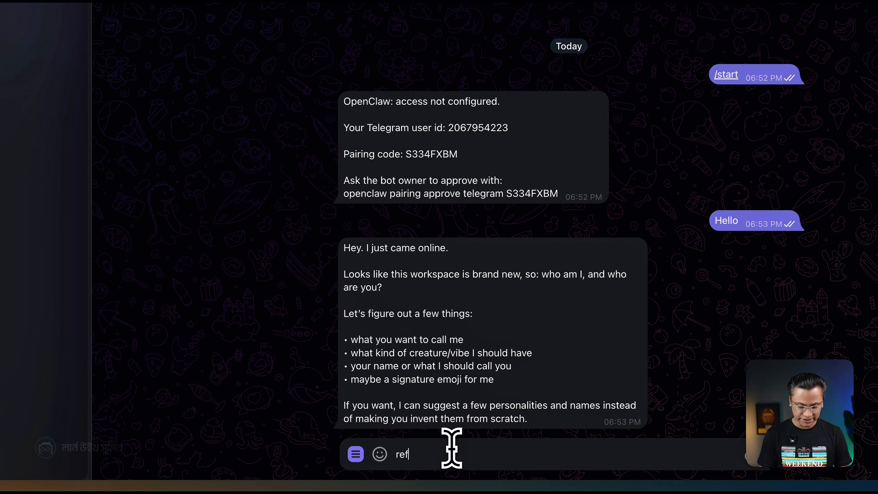
type("please")
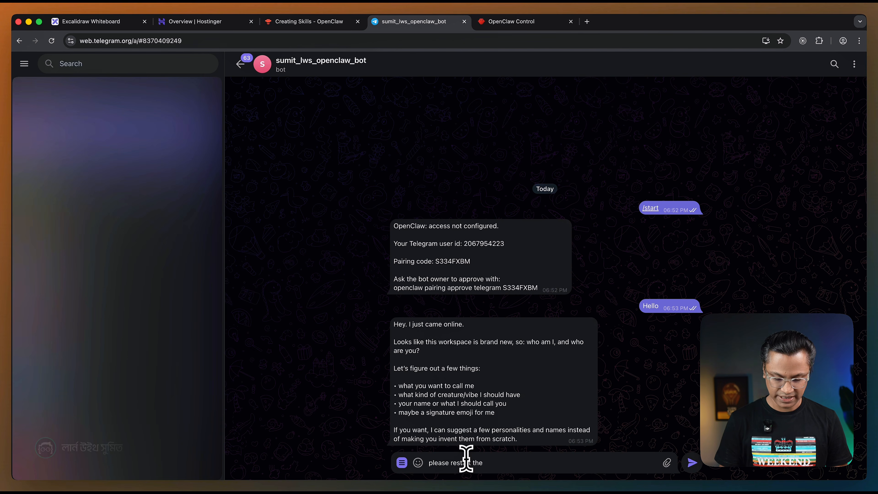
type("restart the openclaw gateway")
key("Return")
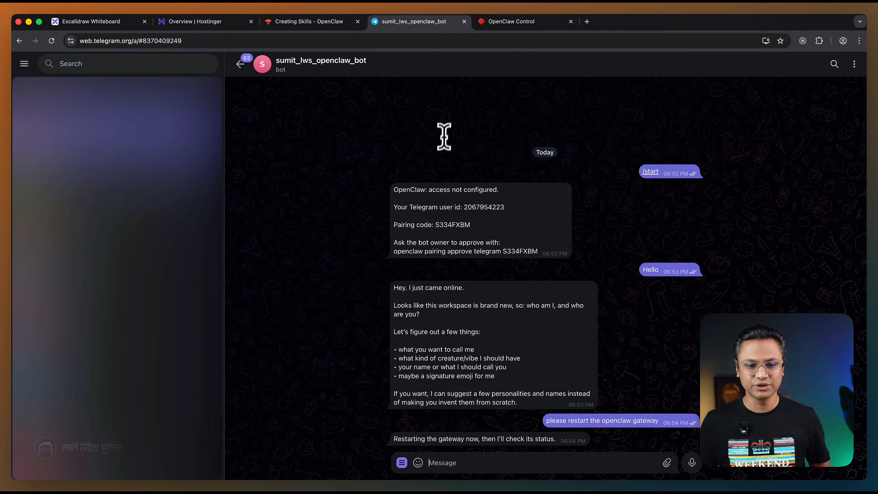
Expand the workspace skills in OpenClaw Control to check the freelance_client_manager entry.
left_click(505, 22)
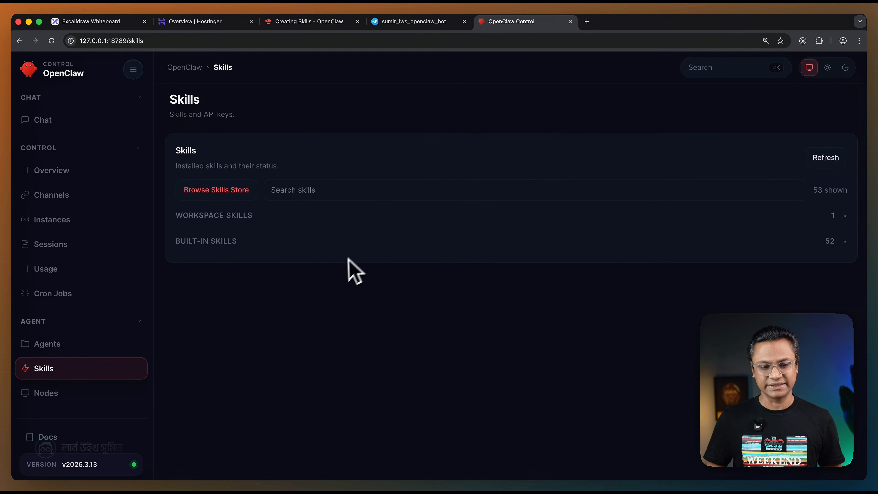
left_click(806, 220)
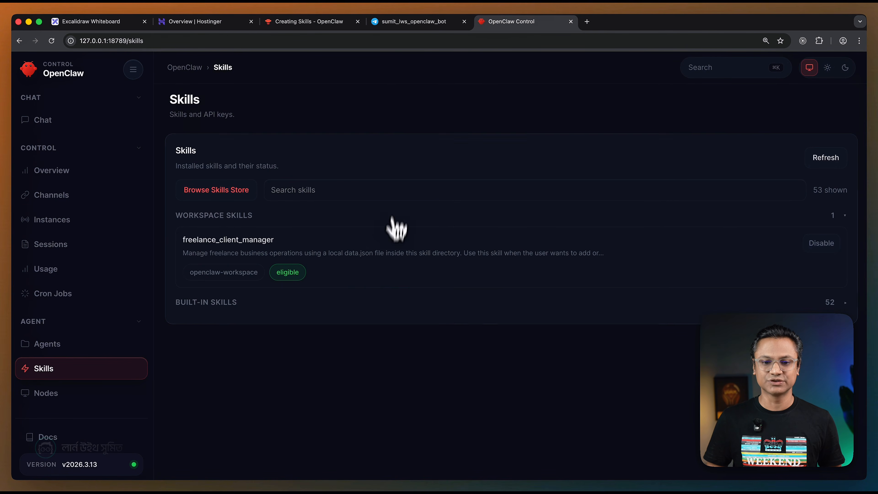
Message the Telegram bot about a new client, giving the client's name and a Web Development project for $800.
left_click(413, 23)
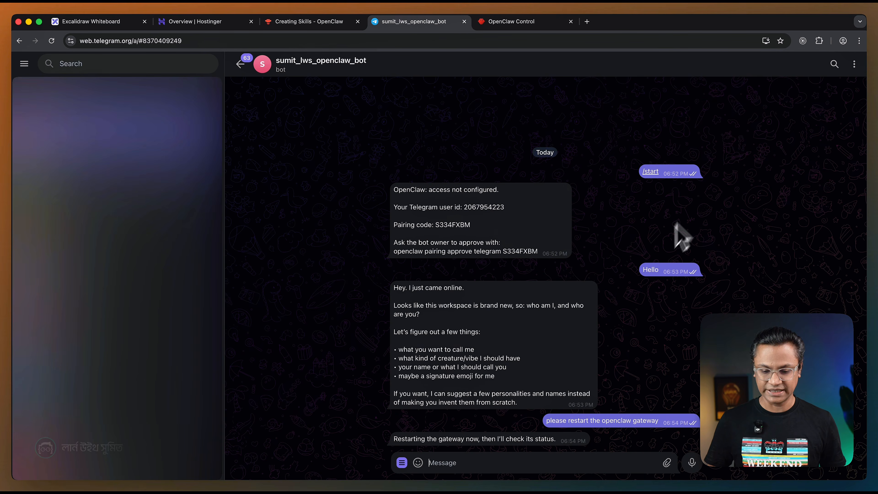
left_click(457, 470)
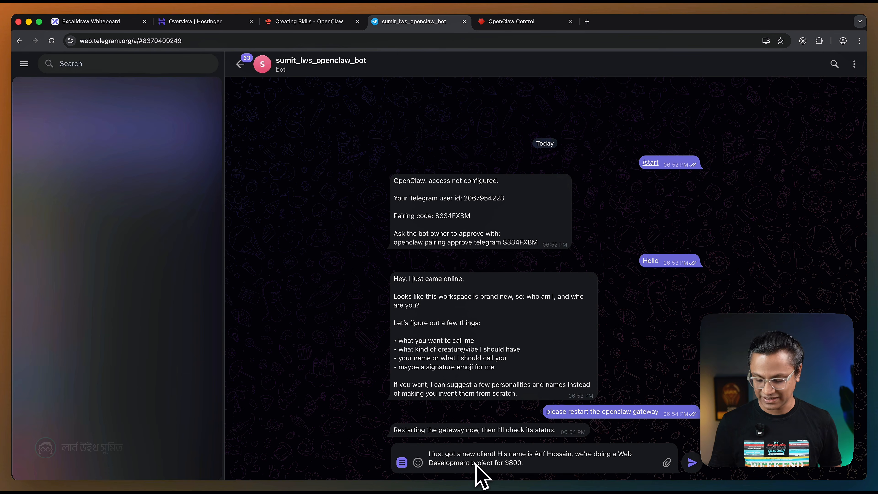
key("Return")
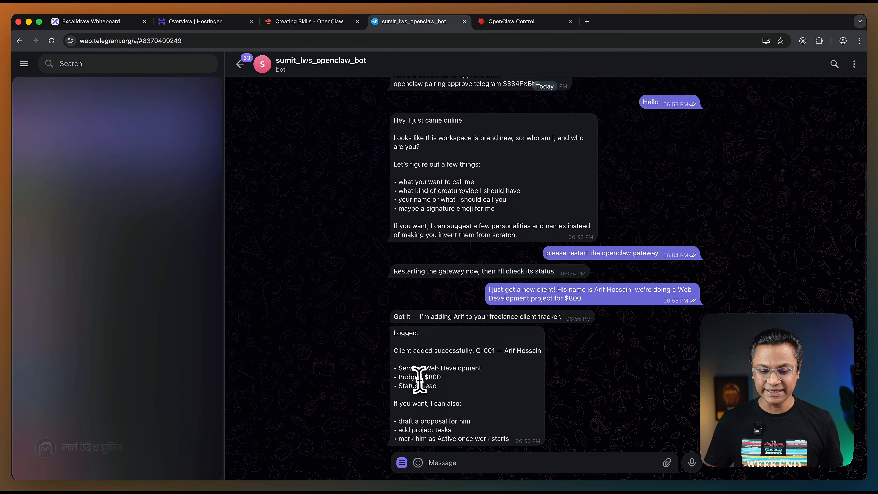
Check the service, budget and status recorded for the client in the bot's reply.
left_click_drag(421, 369, 482, 368)
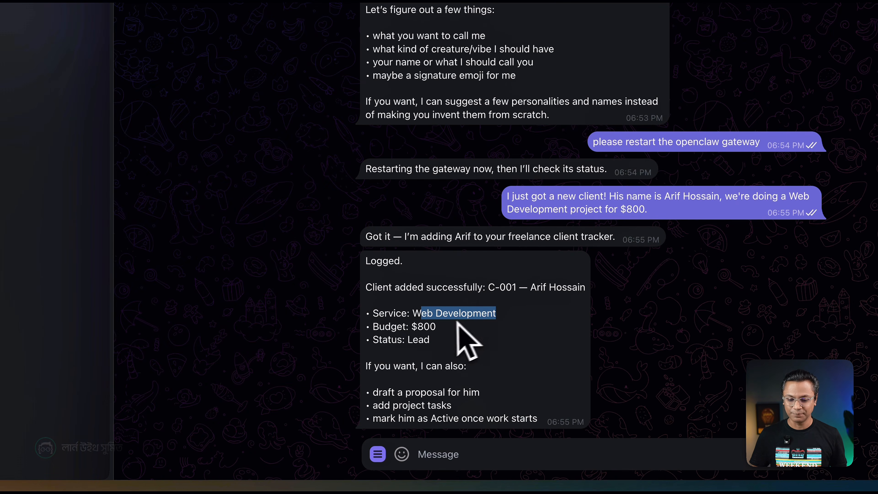
left_click(429, 327)
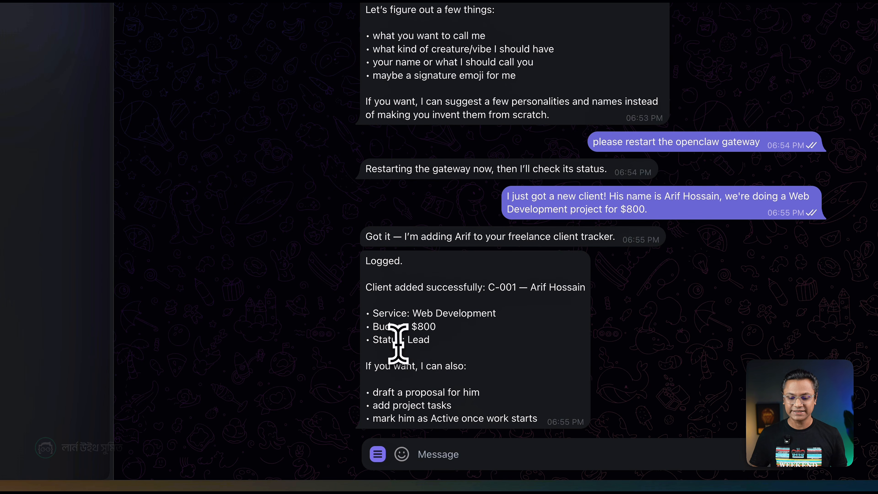
left_click_drag(414, 339, 456, 343)
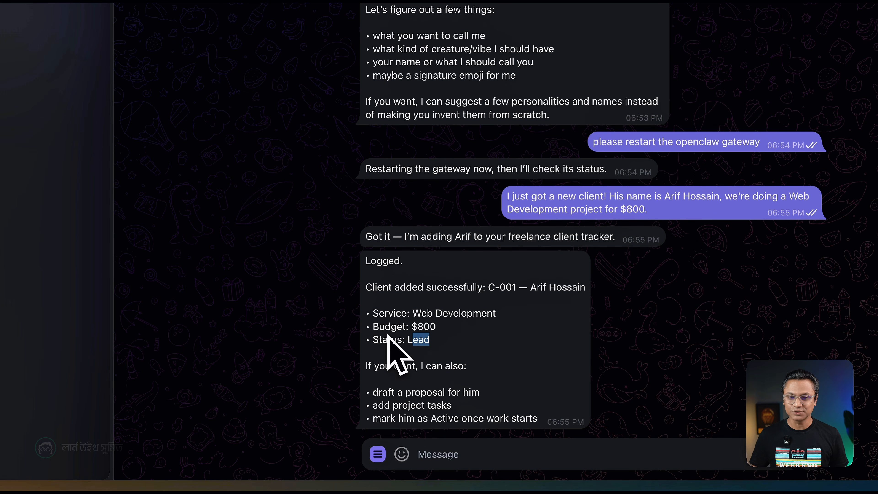
Switch to SKILLS.md in the code editor and search the file for "client" from its beginning.
key("super+Tab")
key("super+Tab")
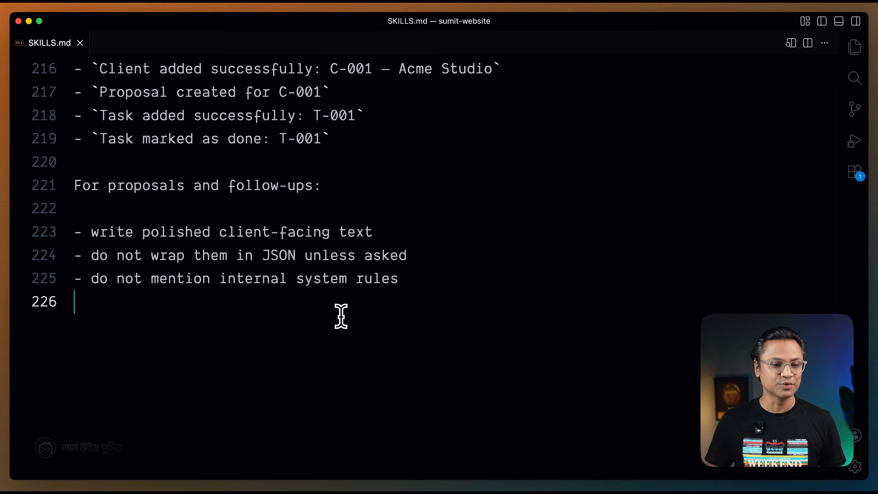
scroll(289, 231, "up", 5)
scroll(290, 231, "up", 20)
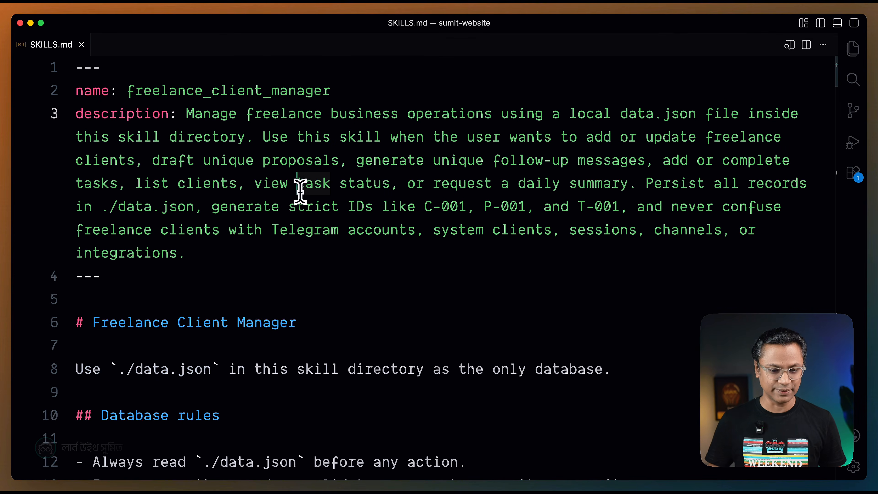
key("super+f")
type("client")
key("Return")
key("Return")
key("Return")
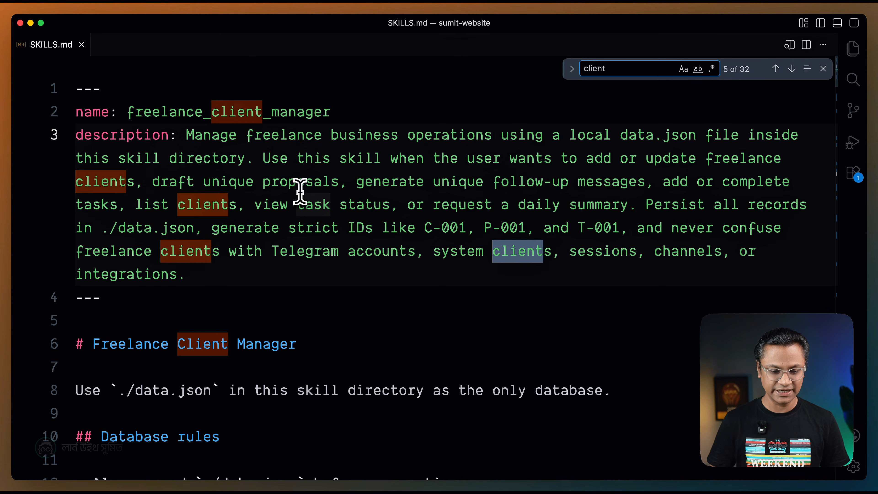
key("Escape")
Examine the Client fields in the Schema section of SKILLS.md, particularly service and budget.
scroll(300, 190, "down", 10)
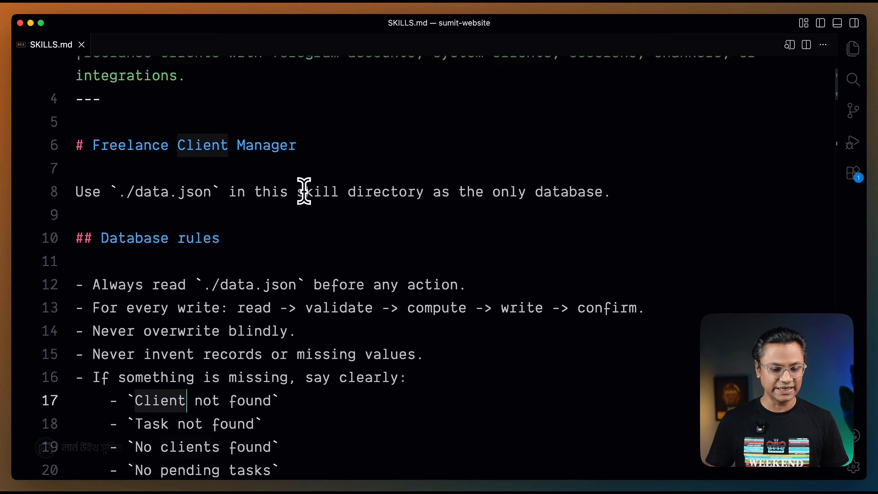
scroll(304, 191, "down", 12)
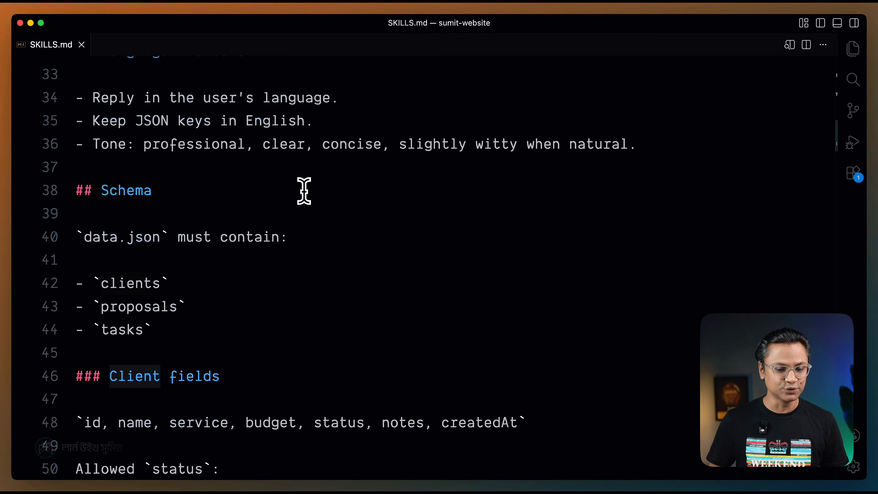
scroll(305, 191, "down", 4)
left_click(264, 204)
scroll(207, 189, "up", 1)
left_click_drag(192, 157, 254, 156)
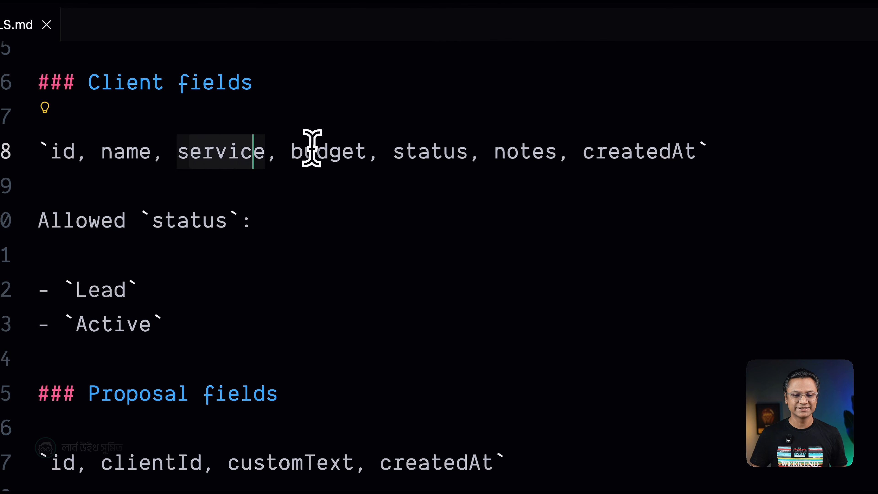
left_click_drag(315, 150, 368, 152)
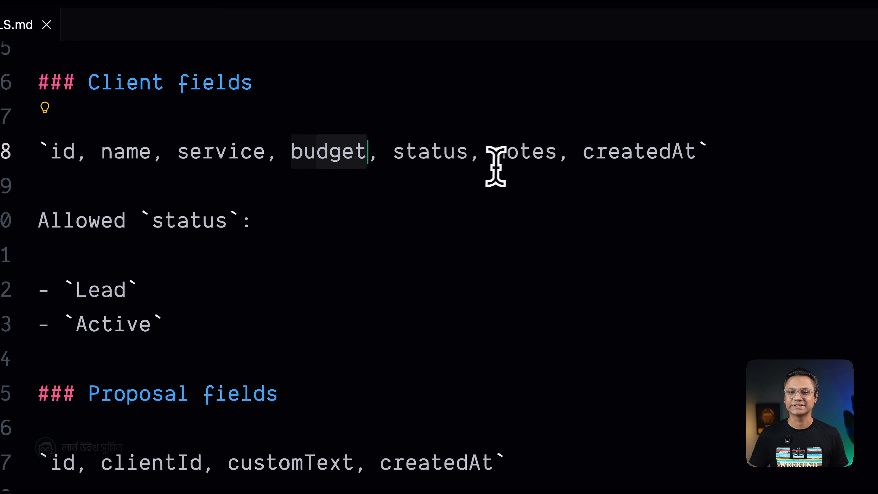
Review the budget entry in the Client fields list and the allowed status values below it.
left_click(489, 194)
left_click_drag(292, 153, 353, 153)
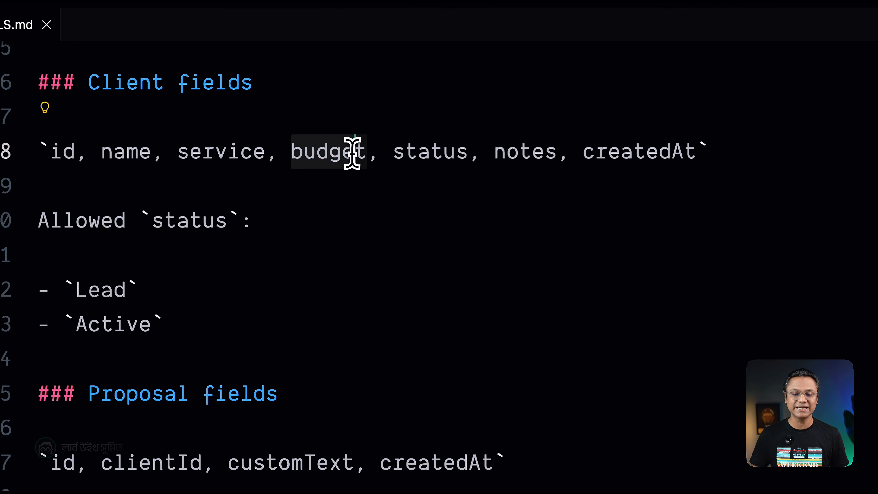
left_click(361, 232)
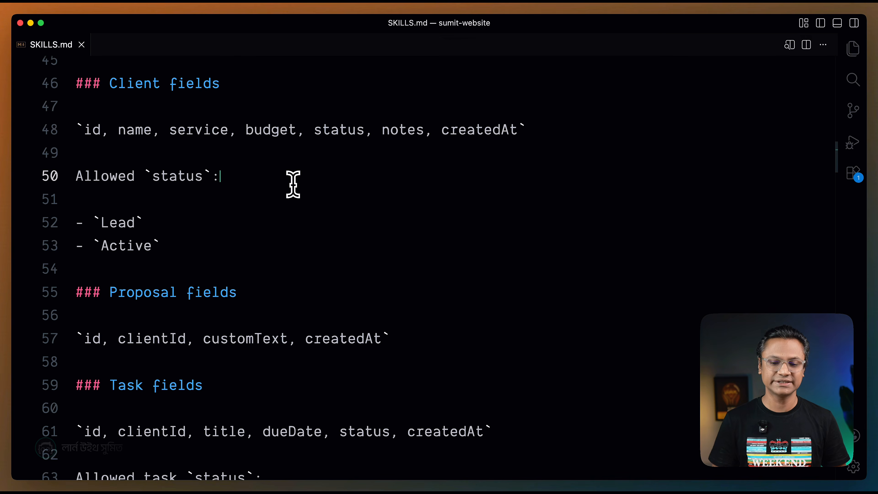
left_click(281, 196)
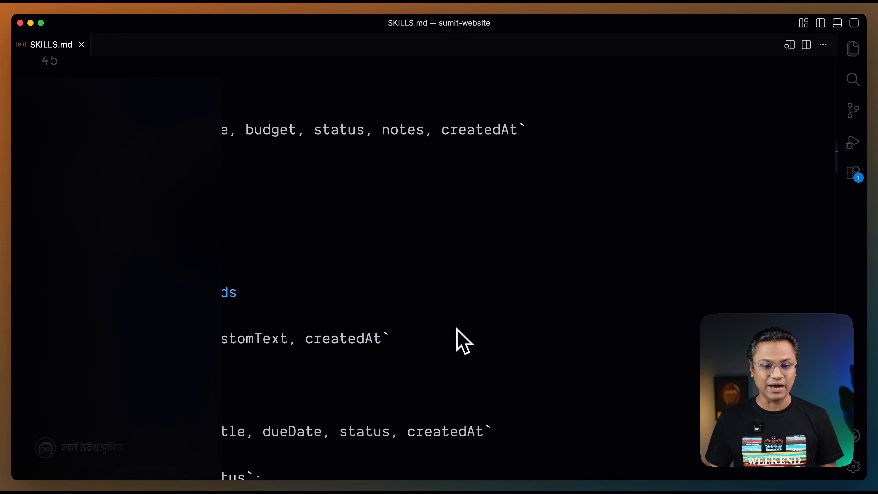
Switch to the terminal, open data.json in nano to check the stored client record and its id, and exit the file.
key("super+Tab")
key("super+Tab")
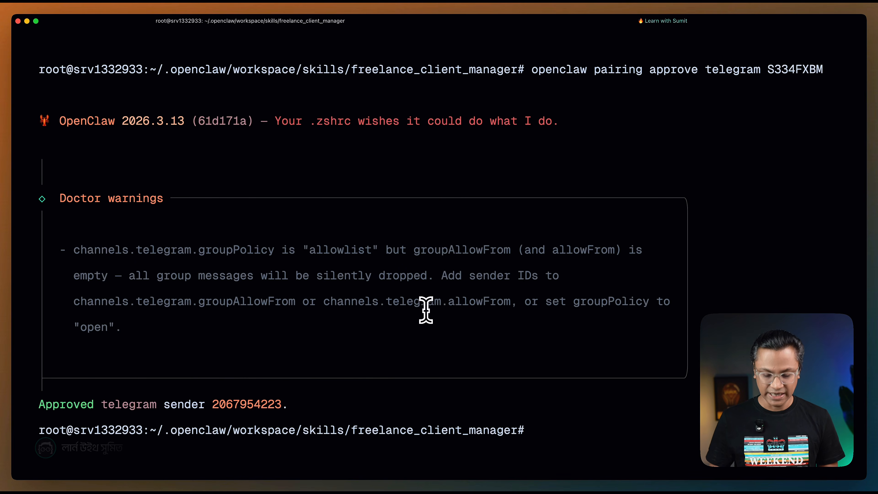
key("ctrl+l")
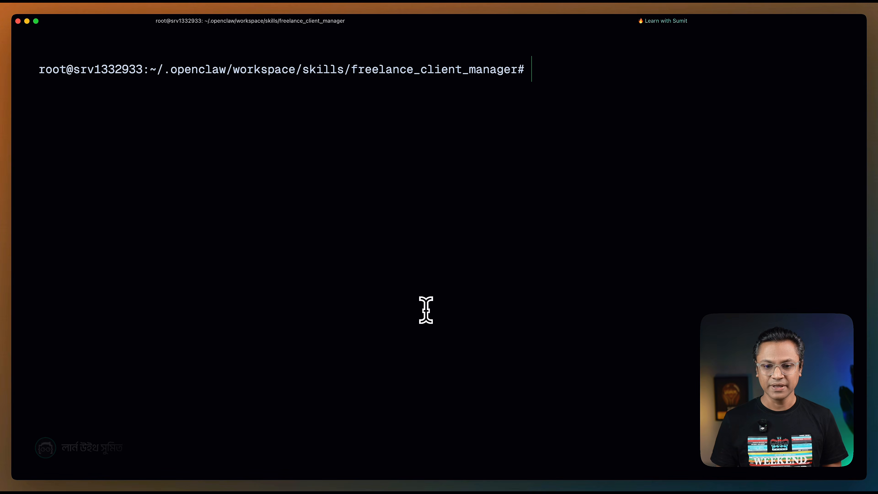
type("nan")
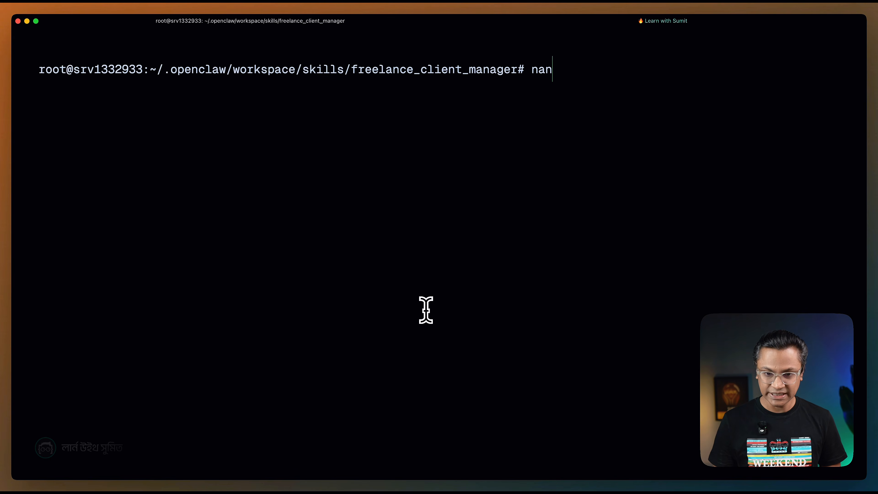
type("o data.json")
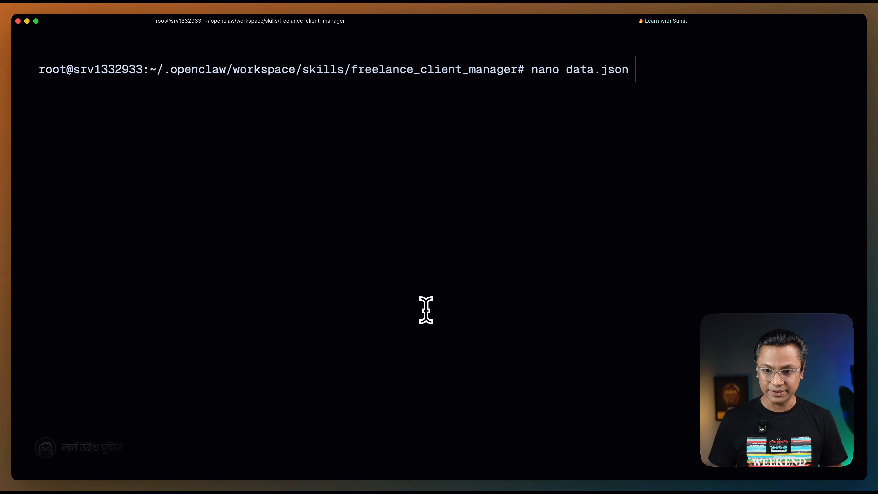
key("Return")
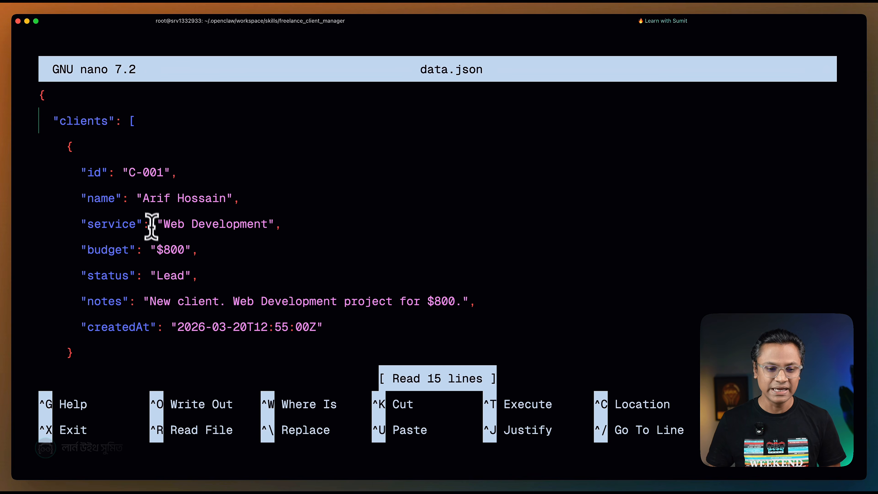
left_click_drag(128, 172, 161, 177)
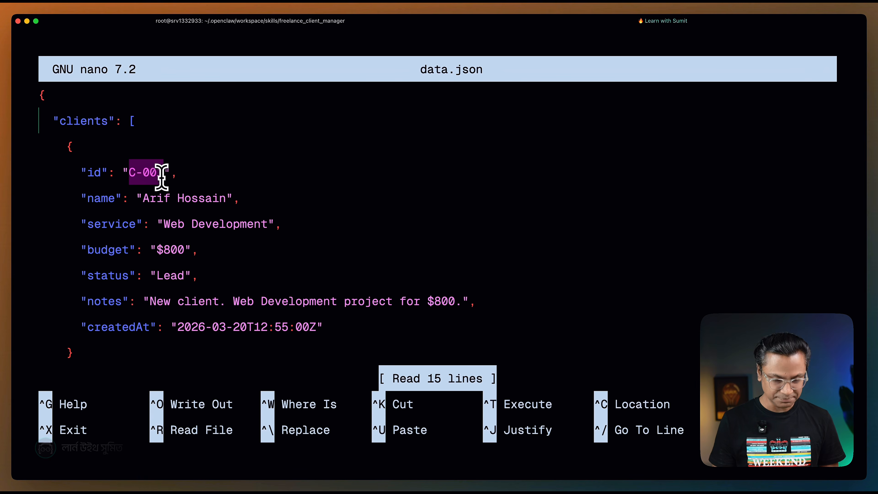
key("ctrl+c")
key("ctrl+x")
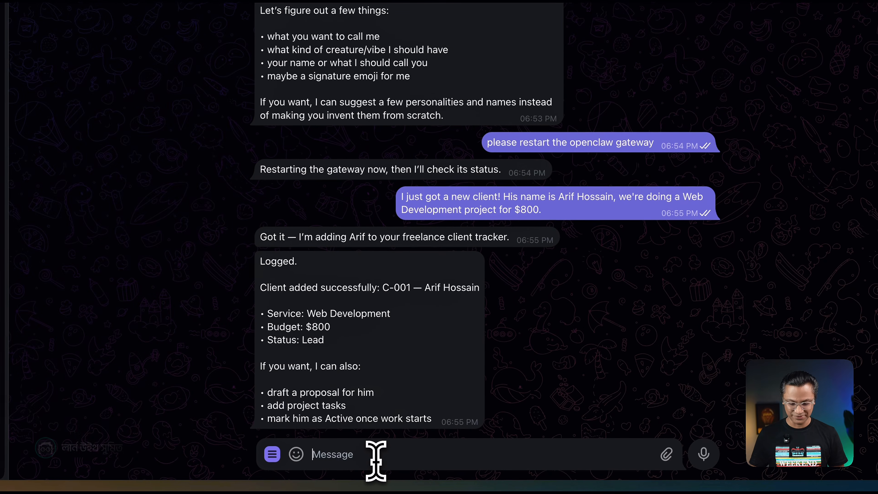
In the Telegram bot chat, ask for the list of all my clients, and request a proposal for the new client.
type("Can you show me the list of all my clients?")
key("Return")
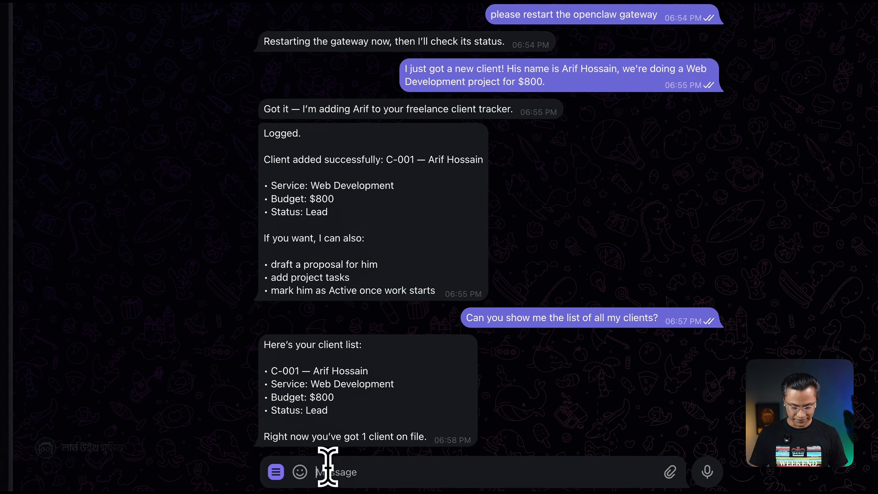
key("super+v")
key("Return")
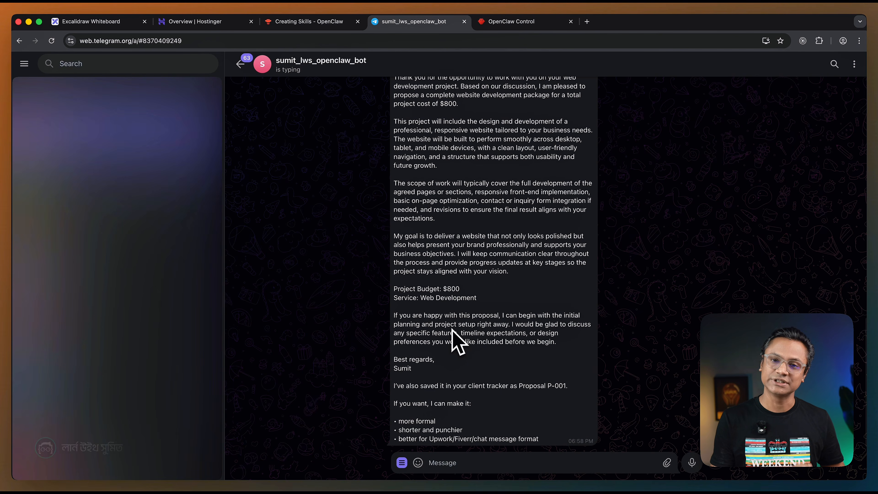
Read through the bot's drafted proposal and check the ID under which it was saved in the client tracker.
scroll(453, 330, "up", 3)
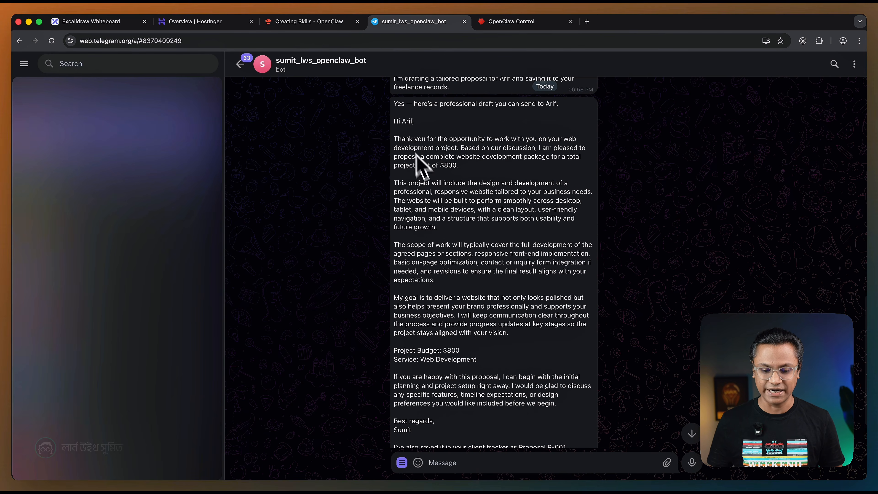
scroll(465, 308, "down", 1)
scroll(427, 429, "down", 1)
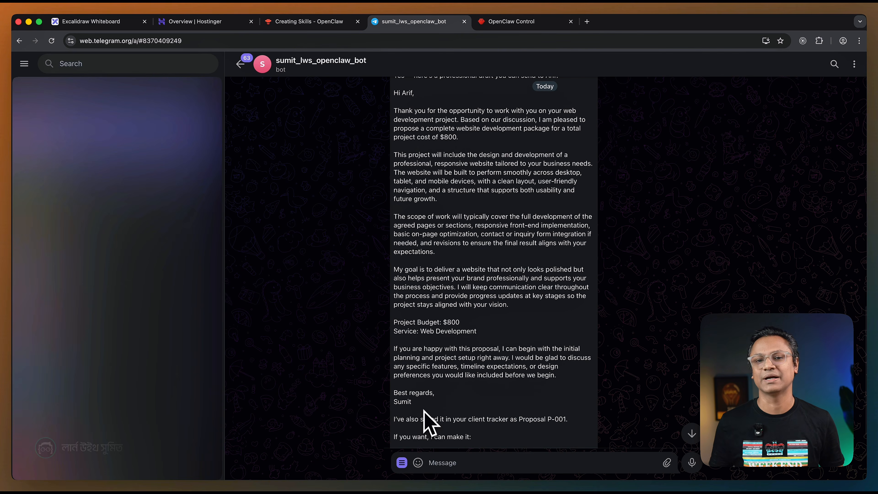
scroll(430, 419, "down", 3)
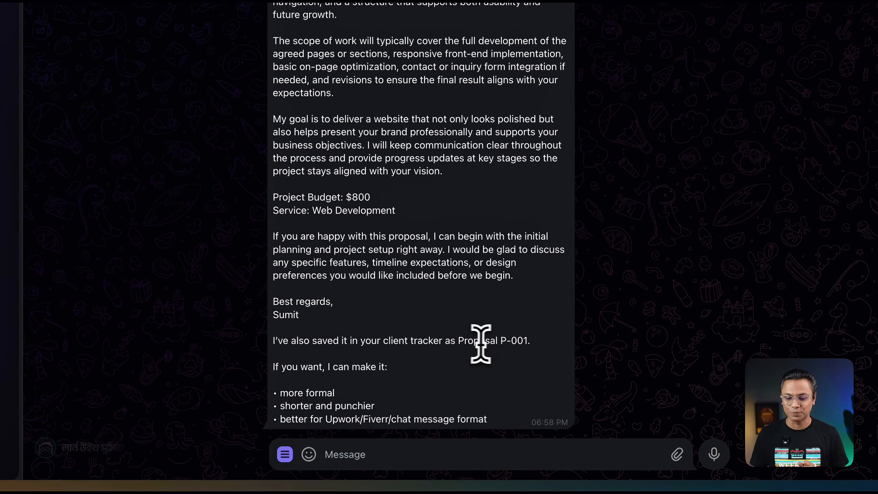
left_click_drag(501, 343, 522, 343)
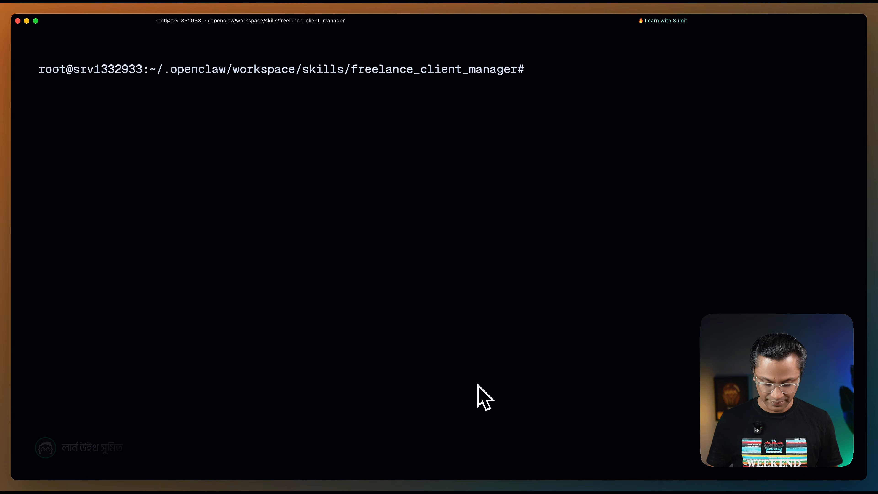
In the terminal, reopen data.json in nano to check the saved proposal entry, exit the file and clear the screen.
type("Can you show me the list of all my clients?")
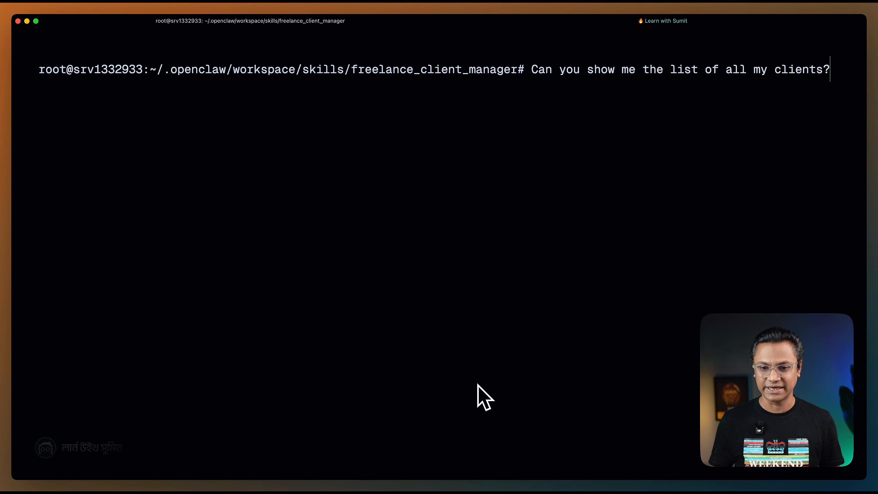
key("ctrl+u")
type("nano data.json")
key("Return")
key("Down")
key("Down")
key("Down")
key("Down")
key("Down")
key("Down")
key("Down")
key("Down")
key("Down")
key("Down")
key("Down")
key("Down")
key("Down")
key("Down")
key("Down")
key("Down")
key("Down")
key("Down")
key("Down")
key("Down")
key("Down")
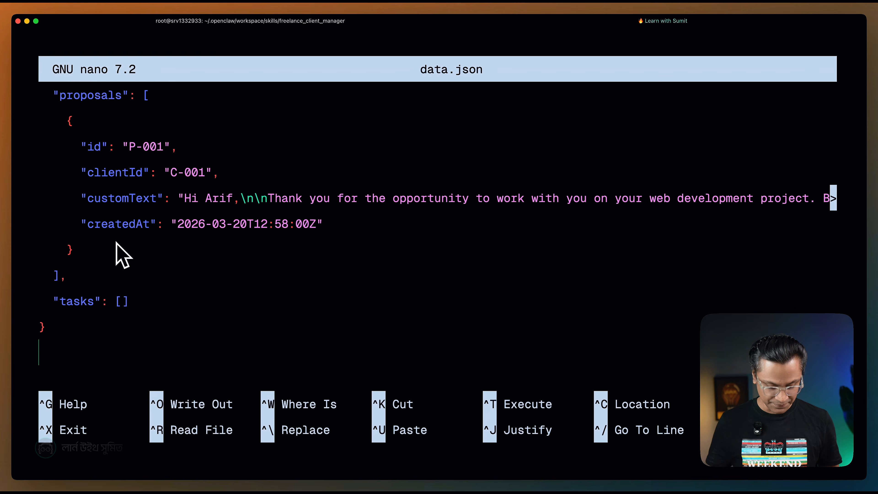
key("ctrl+x")
key("ctrl+l")
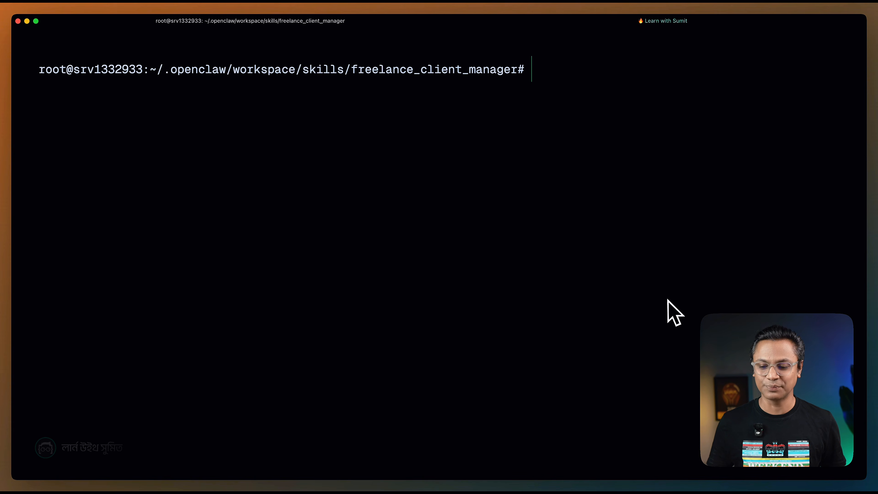
Switch to the Telegram bot, request a client task to deliver the initial design by March 20, and check the new task's ID.
key("super+Tab")
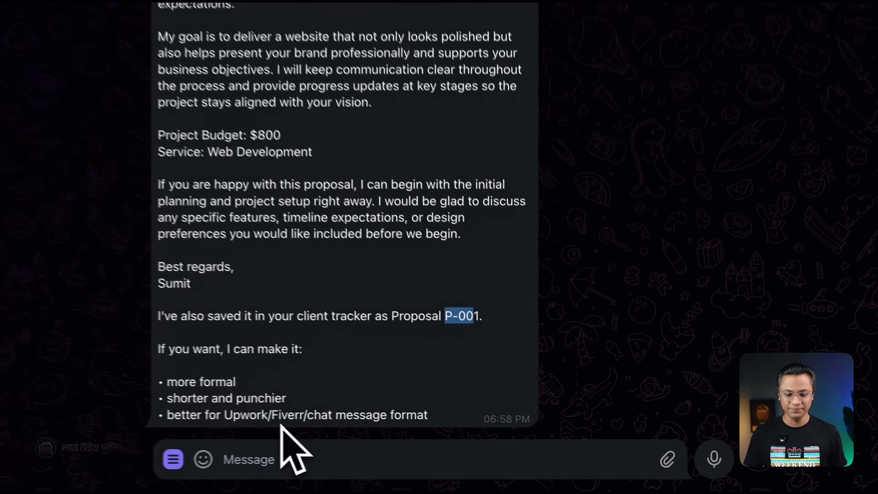
left_click(453, 462)
key("super+v")
key("Return")
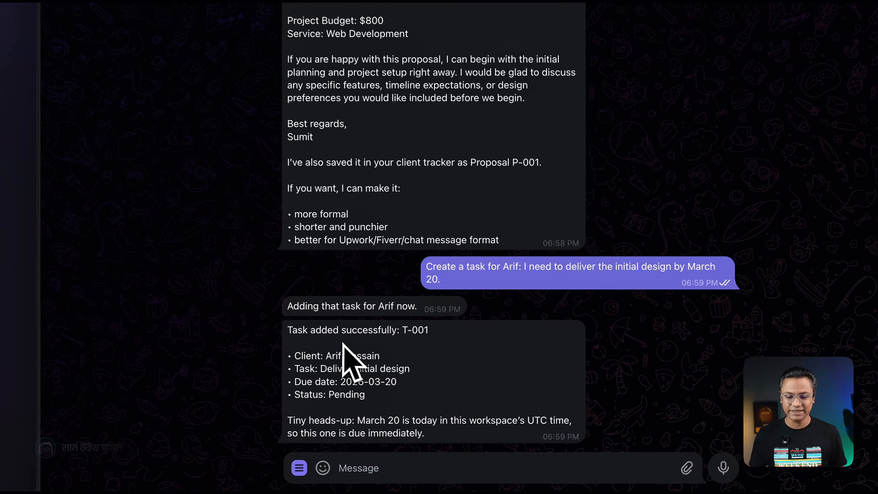
left_click_drag(402, 331, 432, 334)
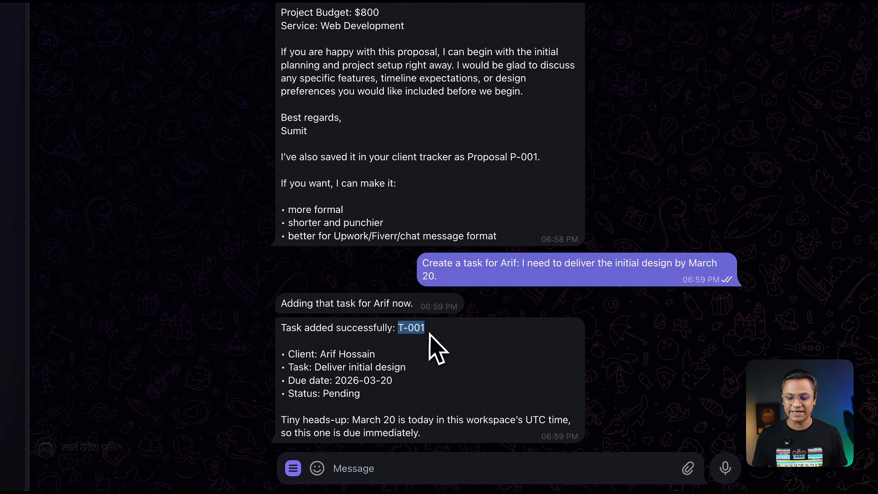
left_click(423, 358)
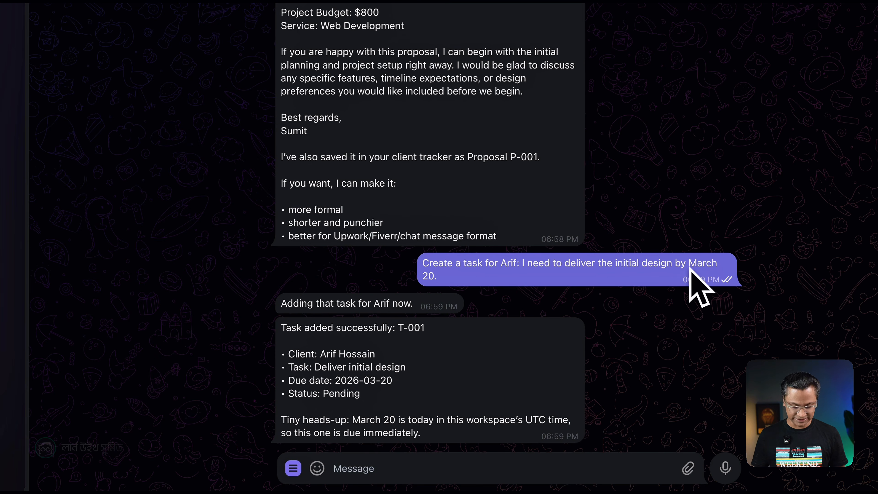
Ask the bot for a quick follow-up message checking if the client saw the proposal, and highlight the drafted text.
left_click(386, 470)
key("super+v")
key("Return")
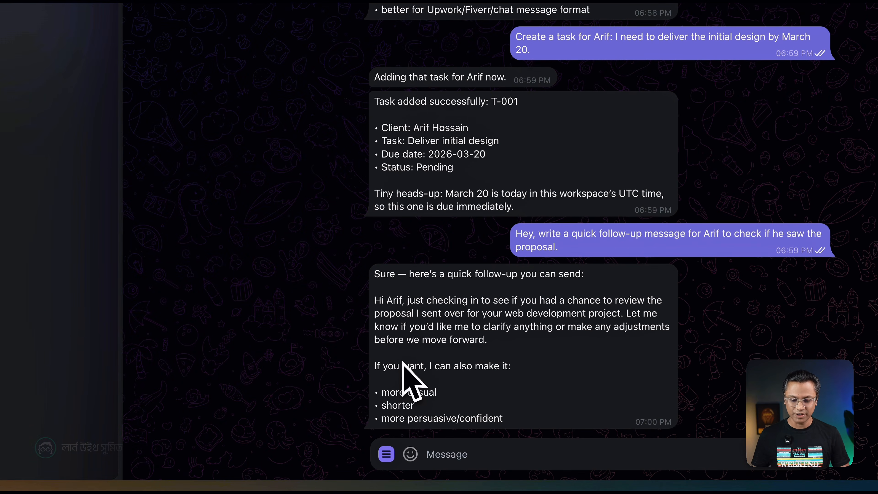
left_click_drag(375, 301, 519, 339)
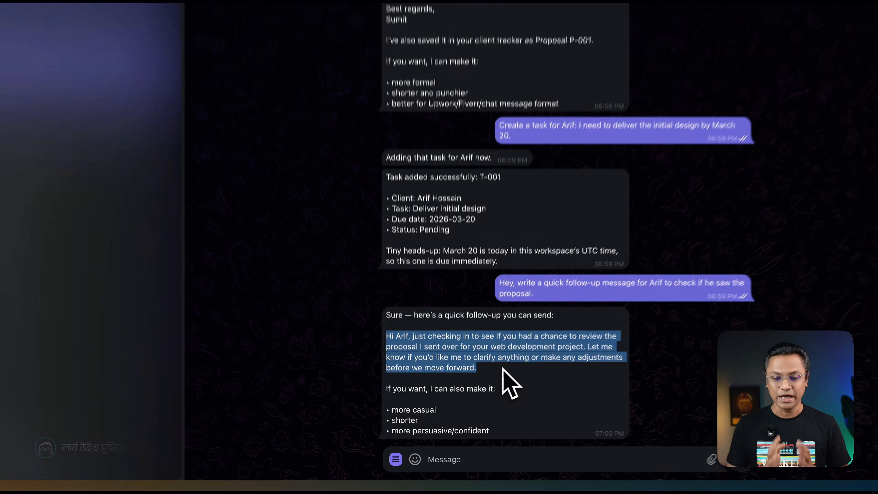
Tell the bot the design is finished and task T-001 is done, and ask for a quick summary of today's business status.
left_click(471, 463)
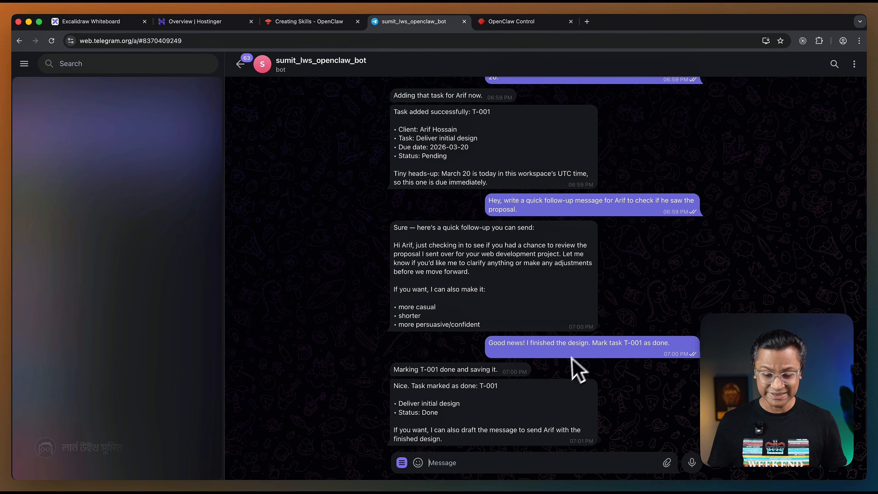
type("What's the status of my business today? Give me a quick summary.")
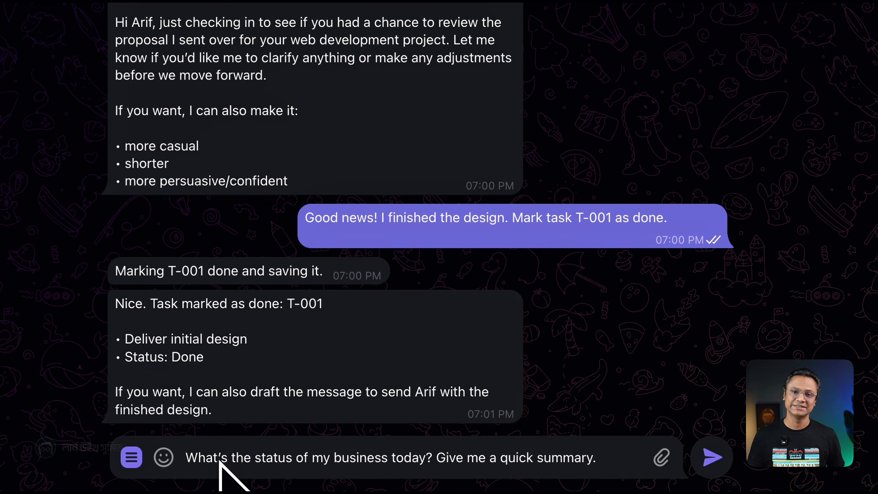
key("Return")
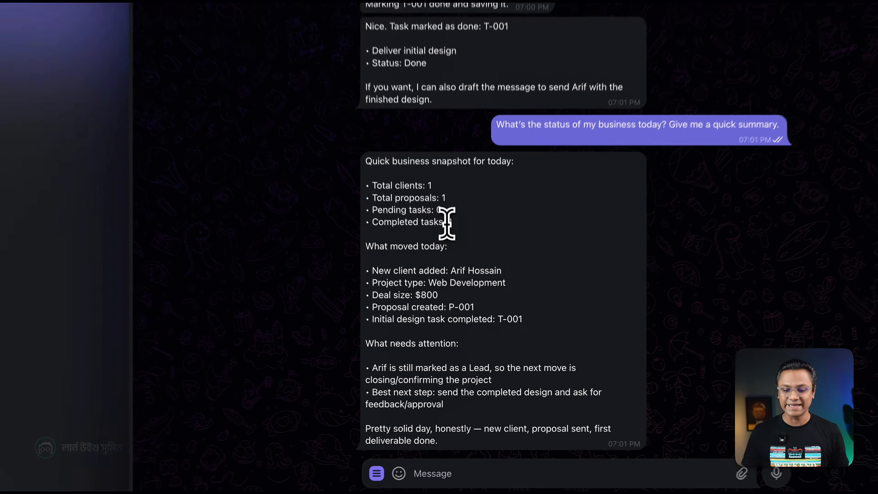
Examine the business snapshot's completed tasks, new client, project type, deal size, proposal and task IDs, and the items needing attention.
left_click_drag(454, 280, 467, 282)
left_click(461, 222)
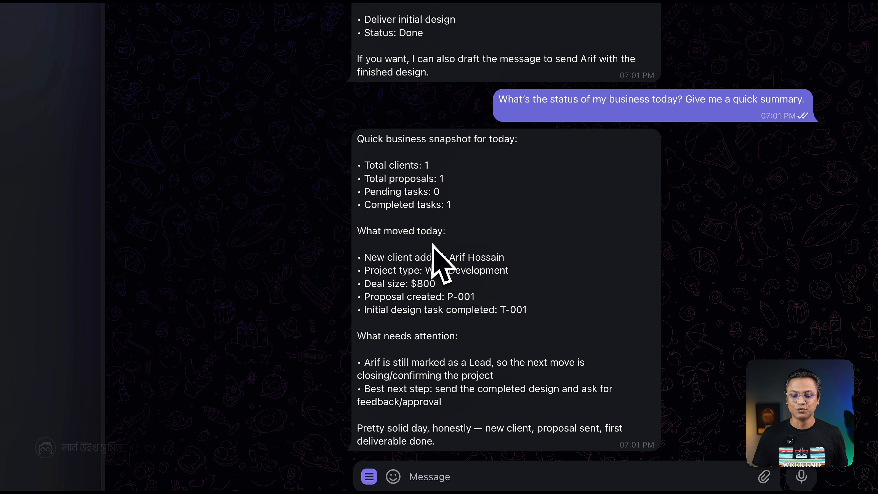
left_click_drag(372, 258, 497, 258)
left_click(465, 256)
left_click(497, 258)
left_click_drag(440, 270, 499, 271)
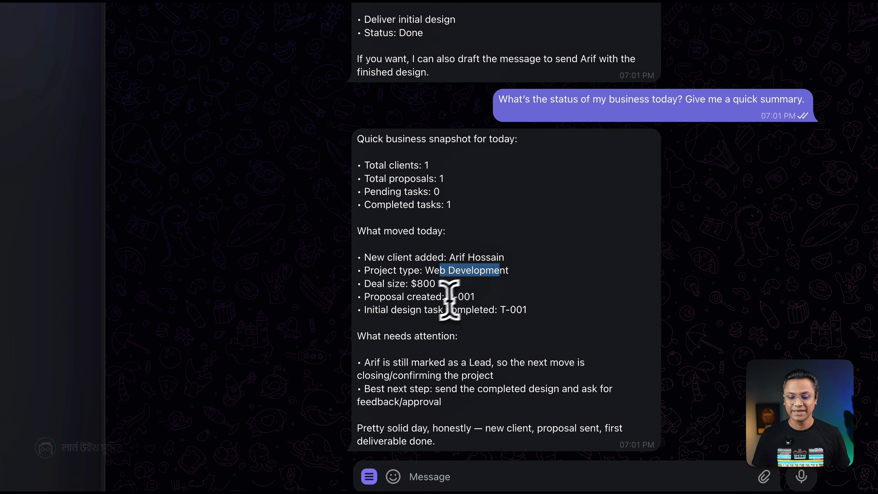
left_click_drag(411, 284, 484, 295)
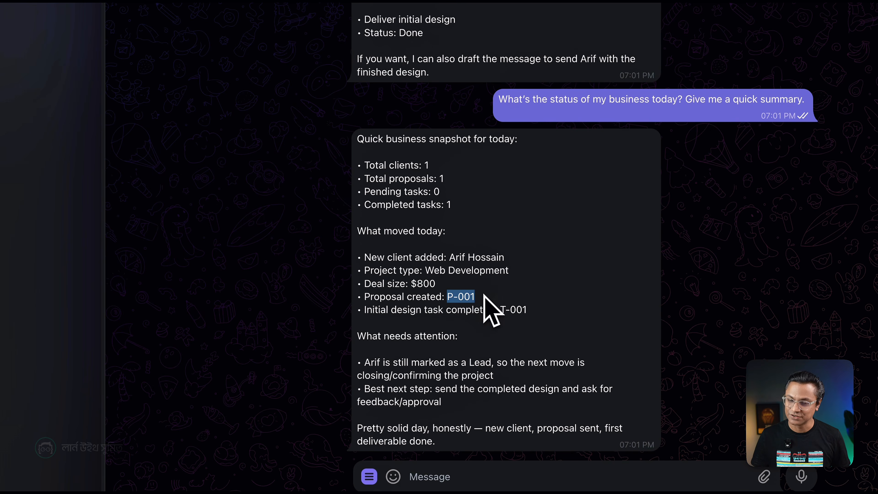
left_click(447, 342)
left_click_drag(499, 309, 536, 306)
left_click(418, 359)
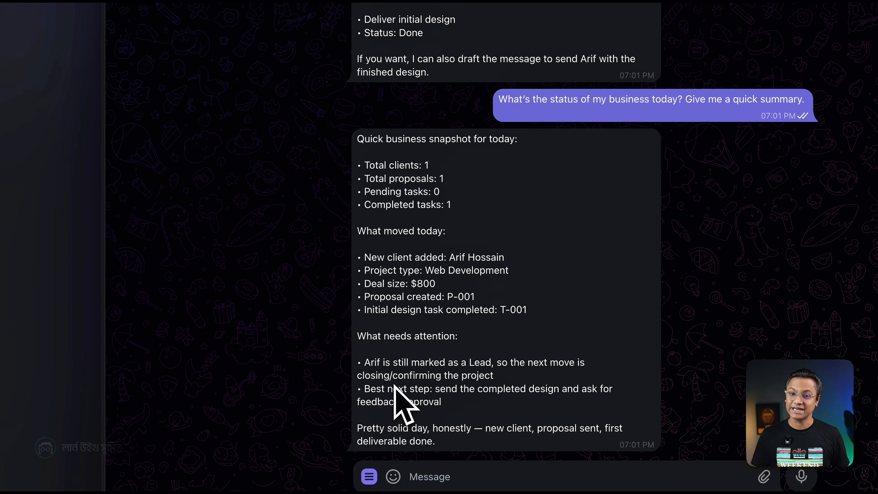
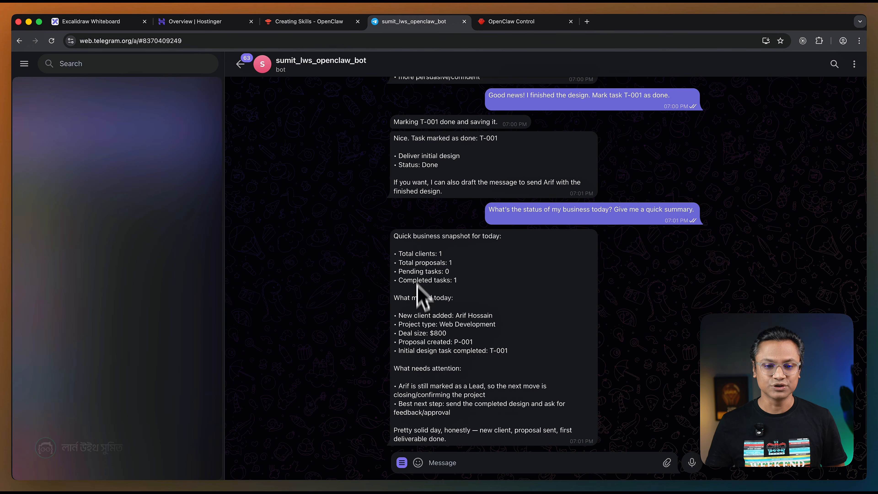
Switch to OpenClaw Control and view the Cron Jobs page.
left_click(512, 22)
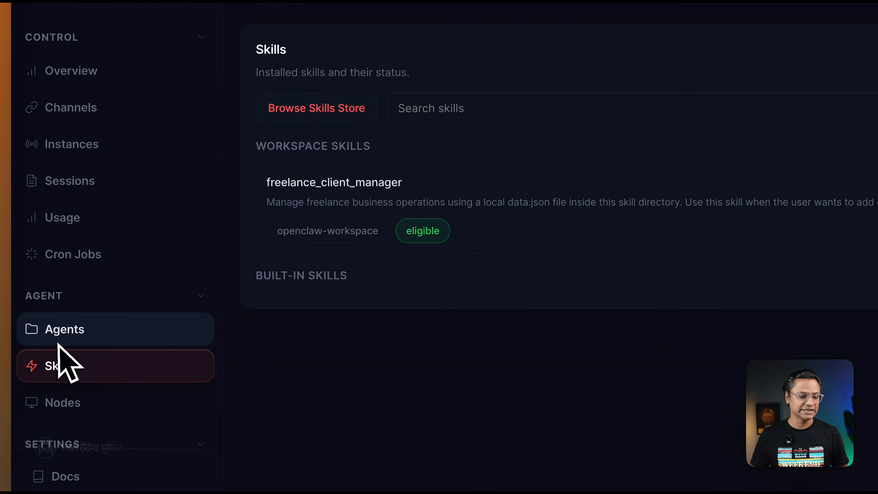
scroll(14, 380, "down", 1)
left_click(17, 325)
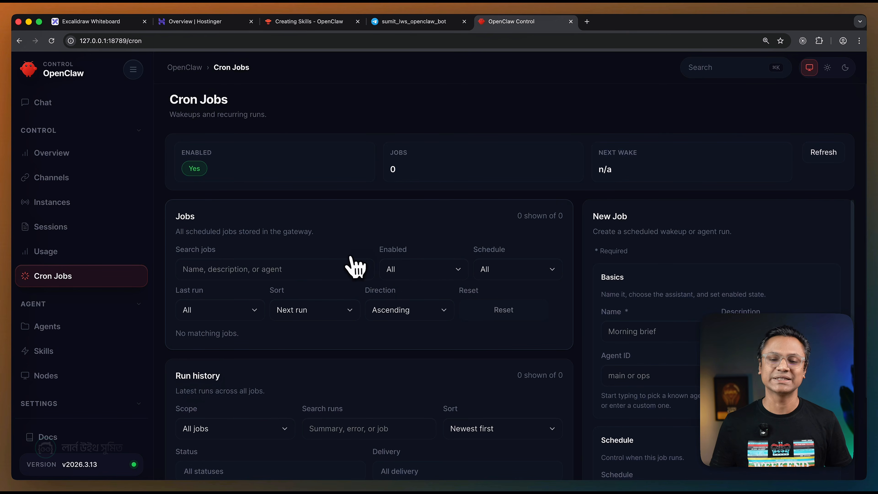
Search the OpenClaw documentation for "cron job" and open the Cron Jobs article.
left_click(313, 24)
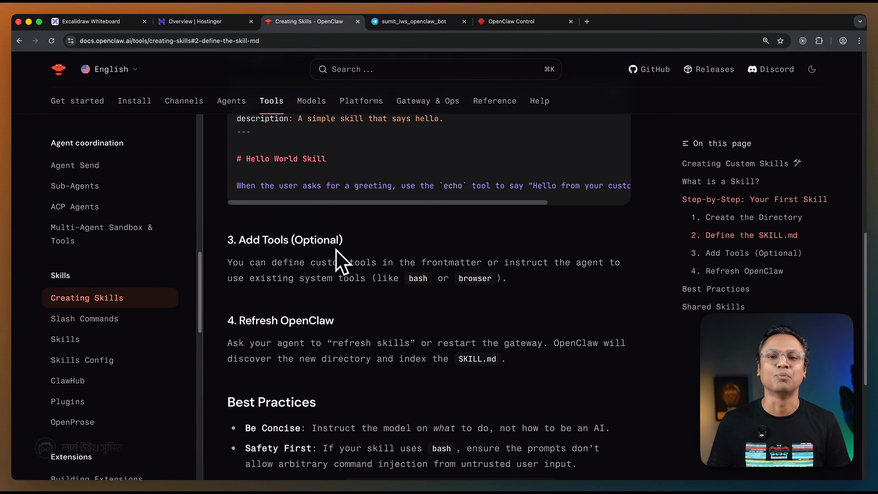
scroll(341, 261, "up", 10)
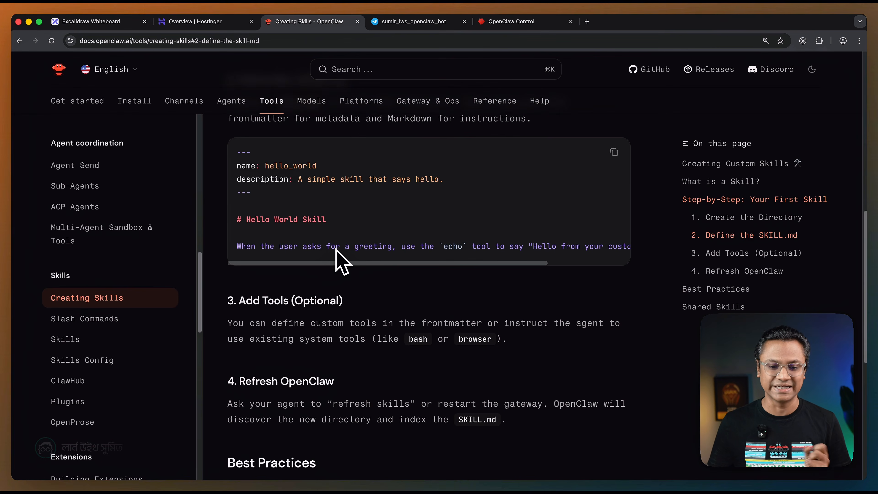
scroll(341, 261, "up", 3)
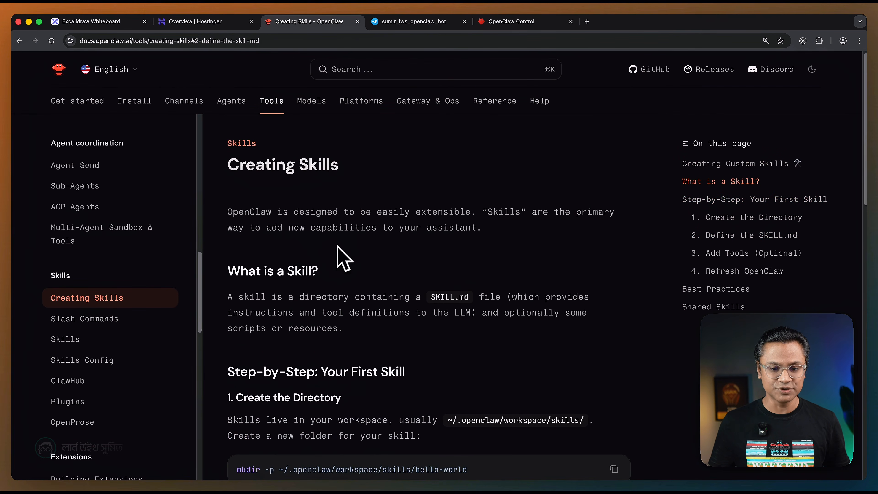
key("super+k")
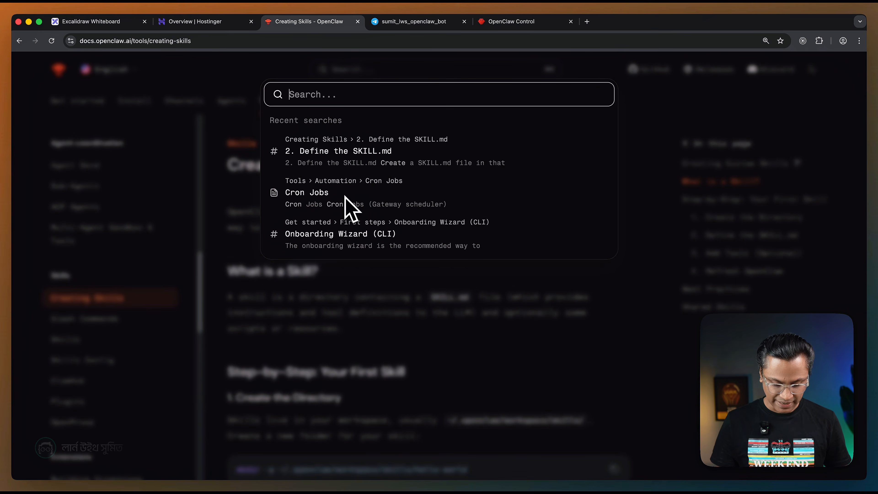
type("cron job")
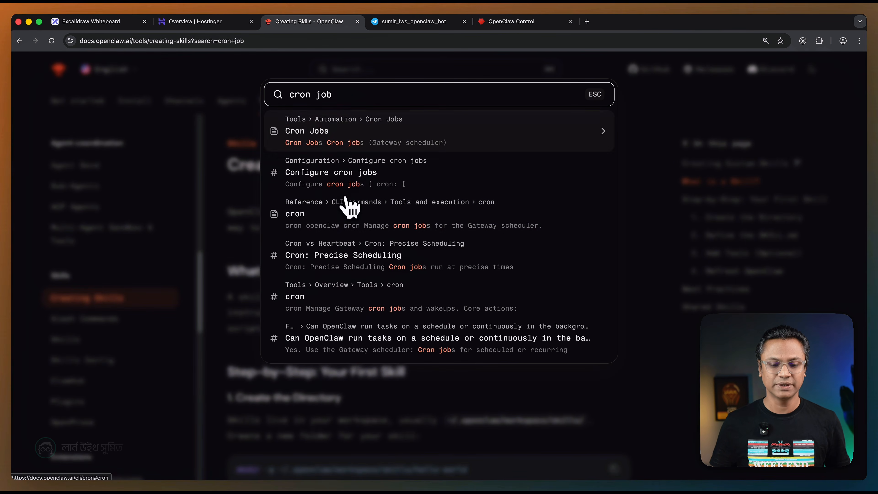
left_click(352, 175)
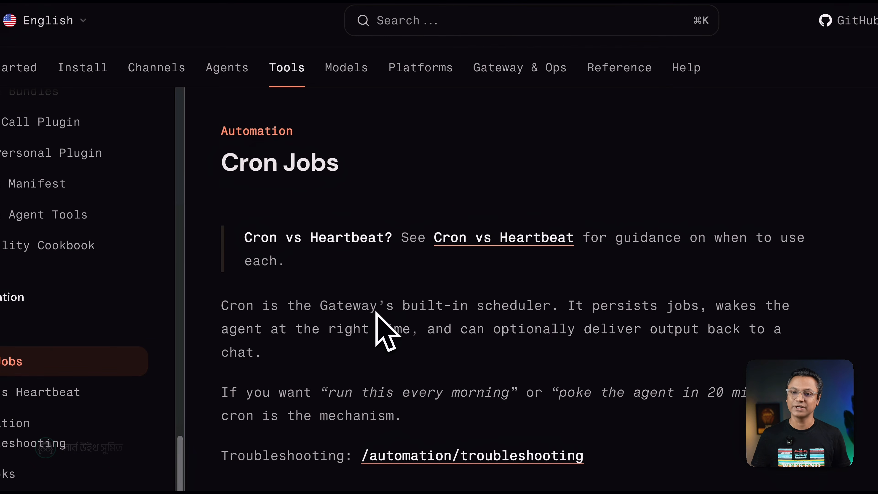
Read through the Cron Jobs quick start to the example for scheduling a recurring isolated job with delivery.
scroll(363, 346, "down", 8)
scroll(362, 341, "down", 10)
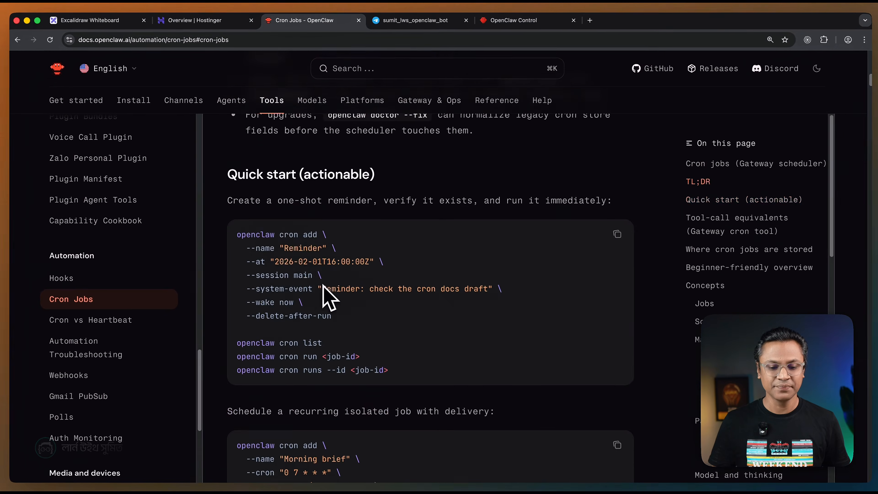
scroll(368, 282, "down", 1)
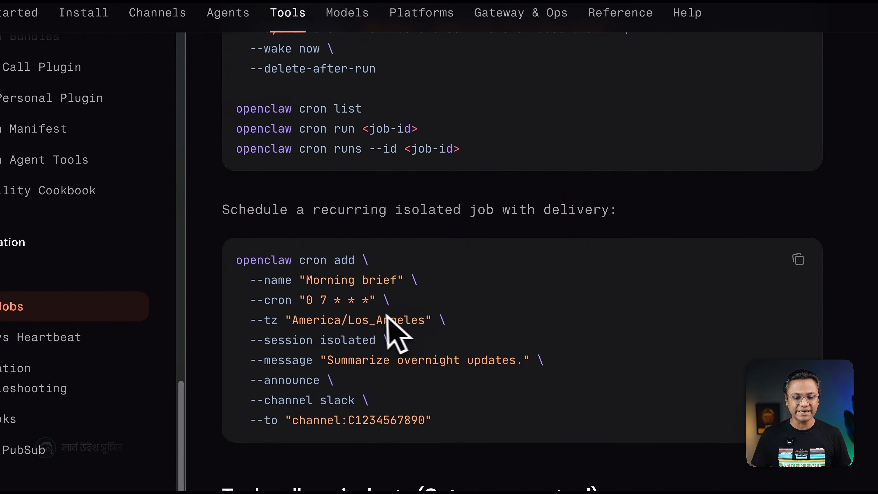
scroll(383, 314, "down", 1)
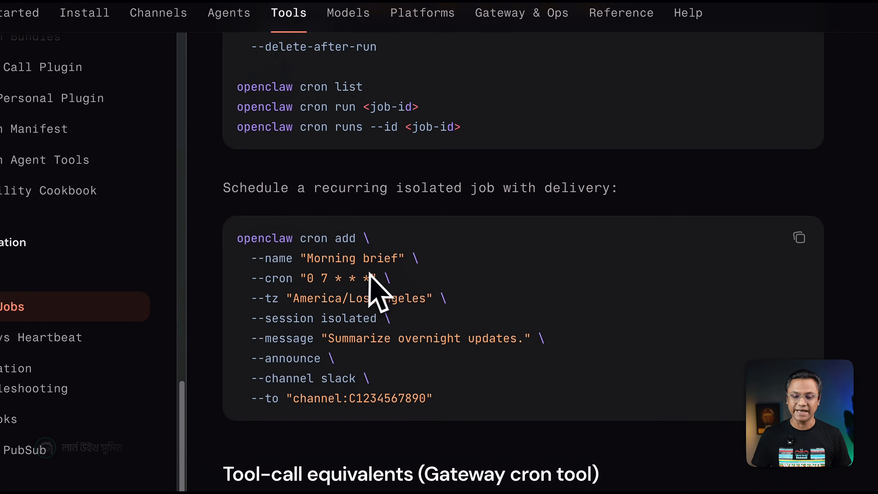
scroll(376, 272, "down", 1)
scroll(380, 274, "down", 1)
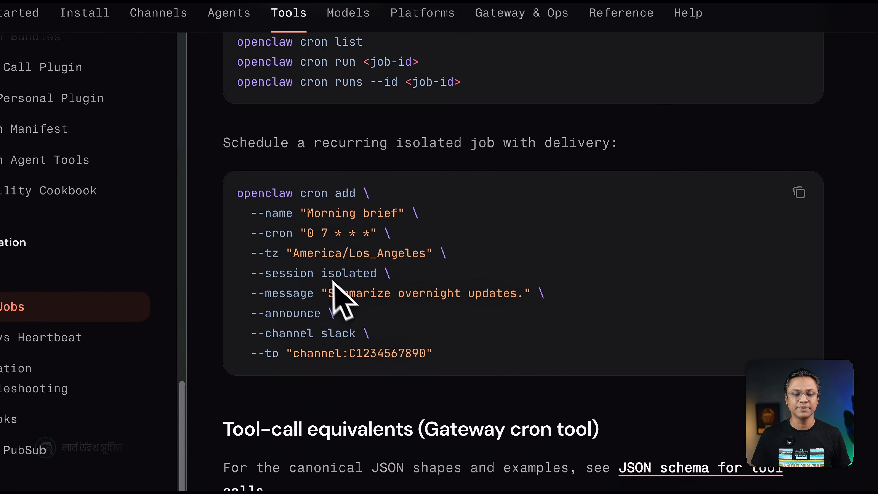
Examine the recurring job example's cron expression and time zone, and highlight the full openclaw cron add command.
left_click_drag(308, 239, 376, 232)
left_click(364, 275)
left_click_drag(314, 232, 421, 228)
left_click(339, 243)
scroll(370, 329, "down", 1)
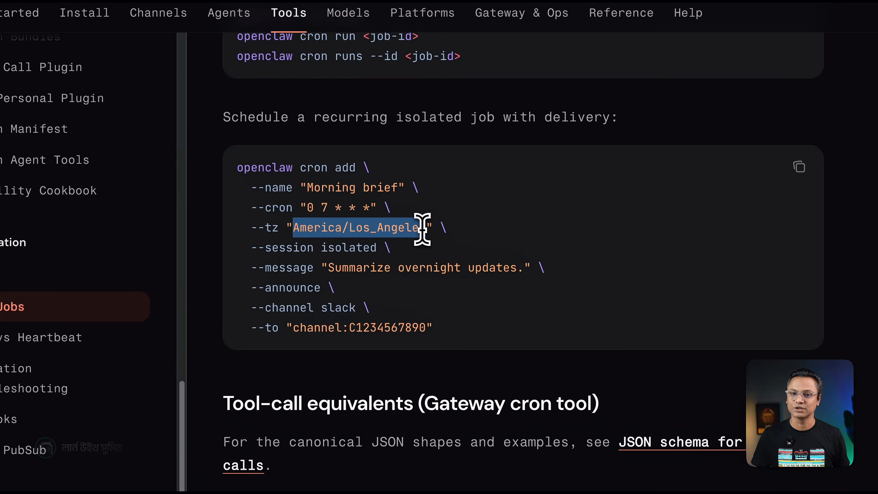
left_click(399, 231)
left_click_drag(238, 169, 471, 319)
left_click(471, 320)
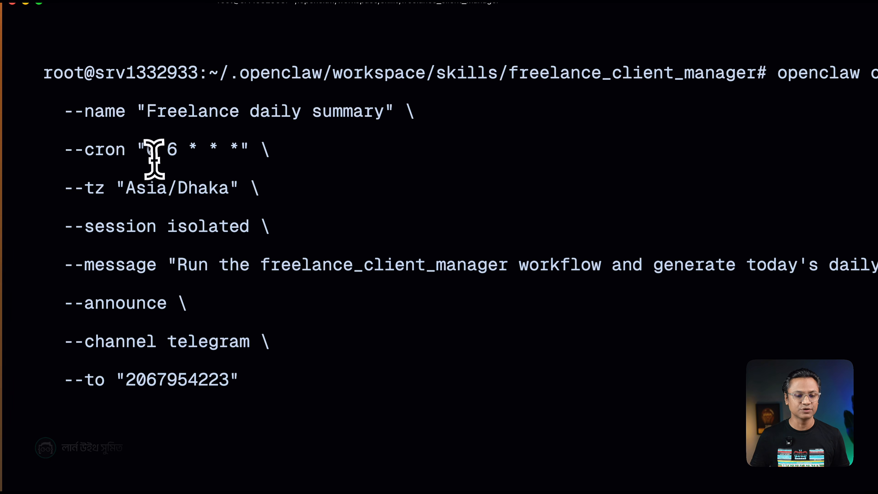
Review the schedule, time zone and message of the Freelance daily summary cron command in the terminal.
left_click_drag(167, 151, 187, 149)
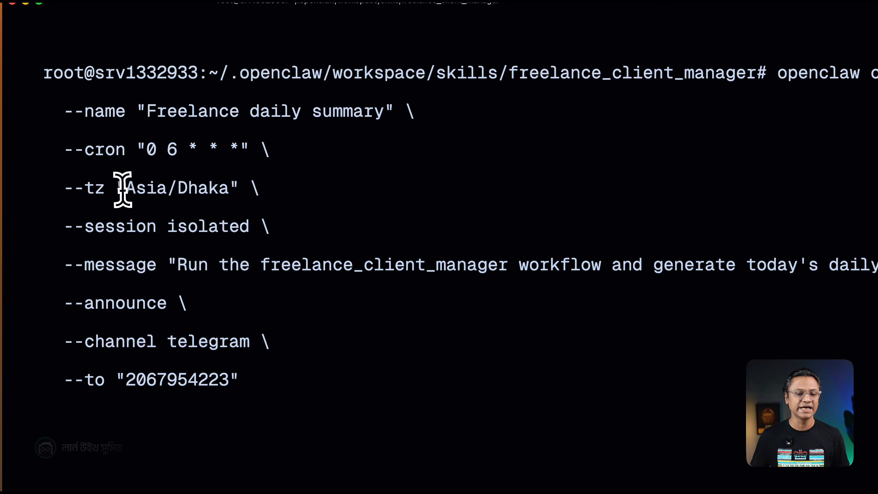
left_click_drag(122, 188, 227, 191)
left_click(225, 191)
left_click_drag(175, 268, 826, 272)
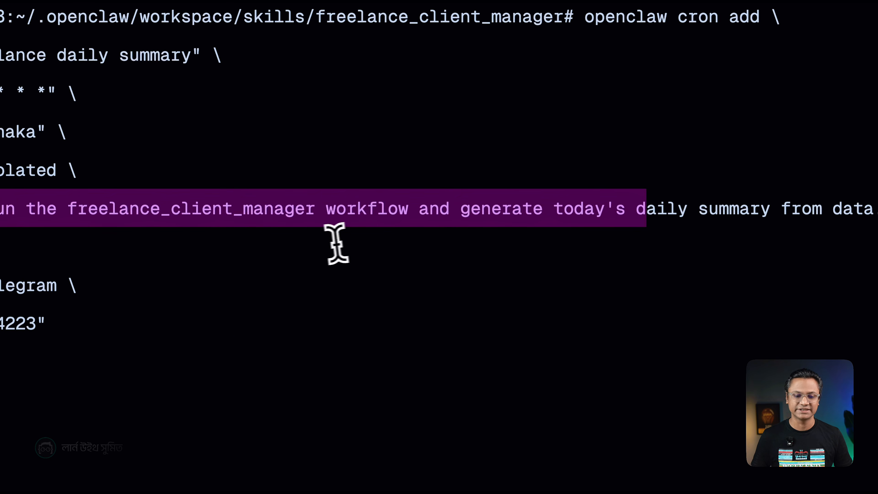
left_click(358, 246)
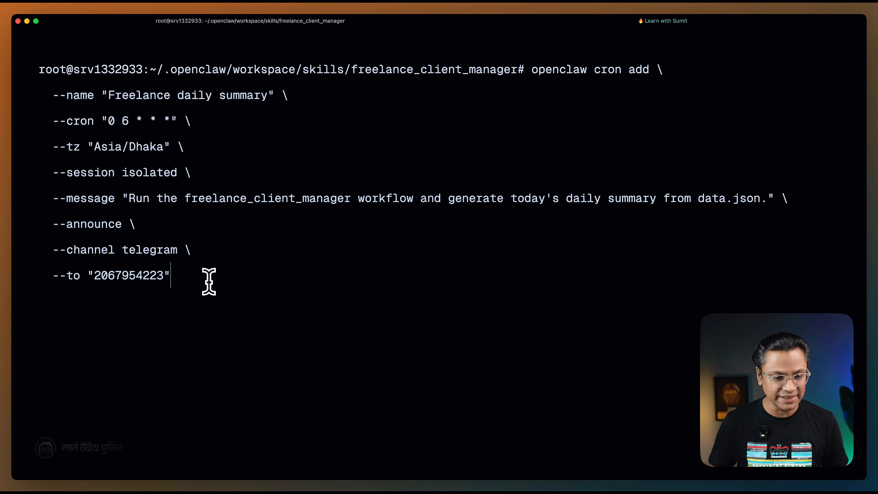
Compare the delivery target with the documentation example, and reduce the --to value in the terminal command to empty quotes.
key("super+Tab")
left_click_drag(273, 313, 350, 314)
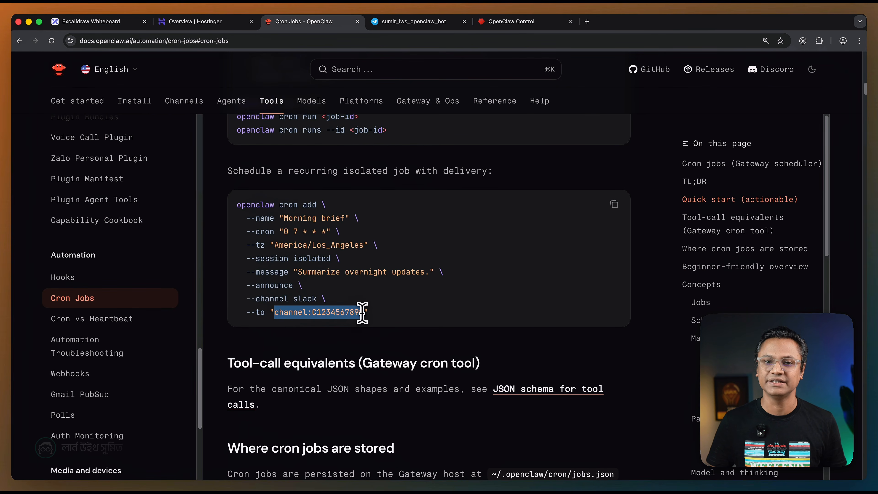
key("super+Tab")
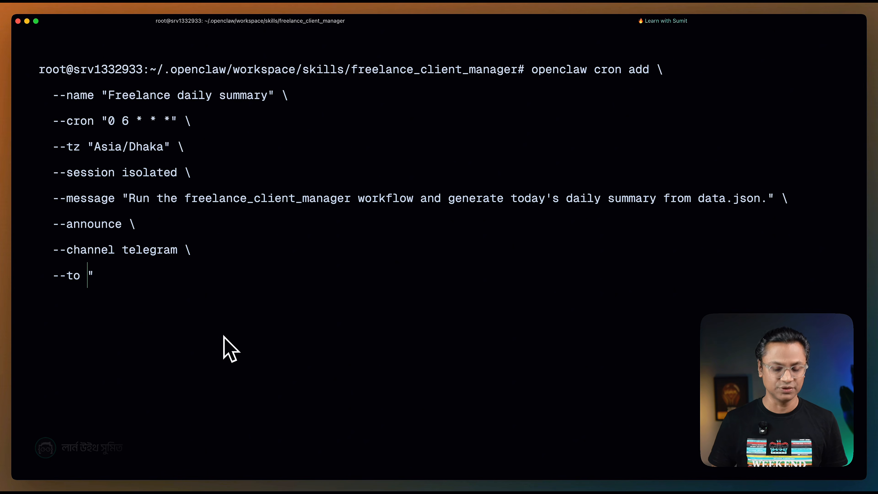
type("\"")
key("Left")
Switch to the OpenClaw bot chat in Telegram and select the Telegram user ID in its first message.
key("super+Tab")
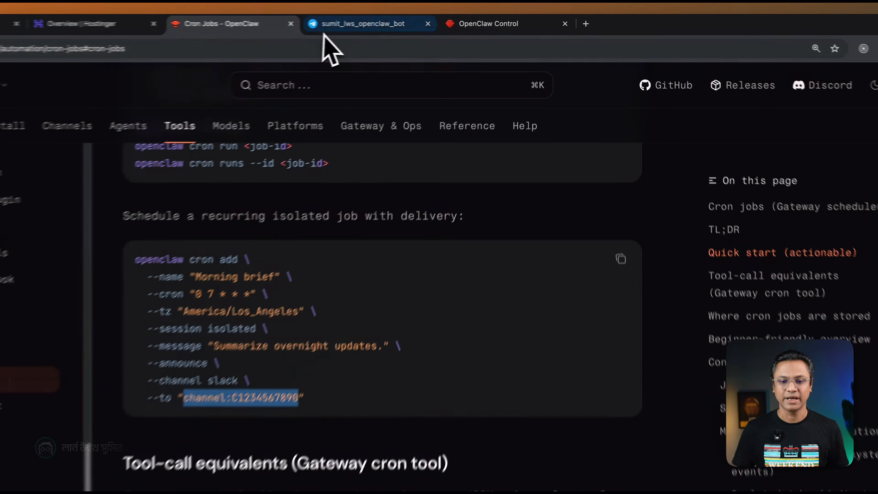
left_click(332, 17)
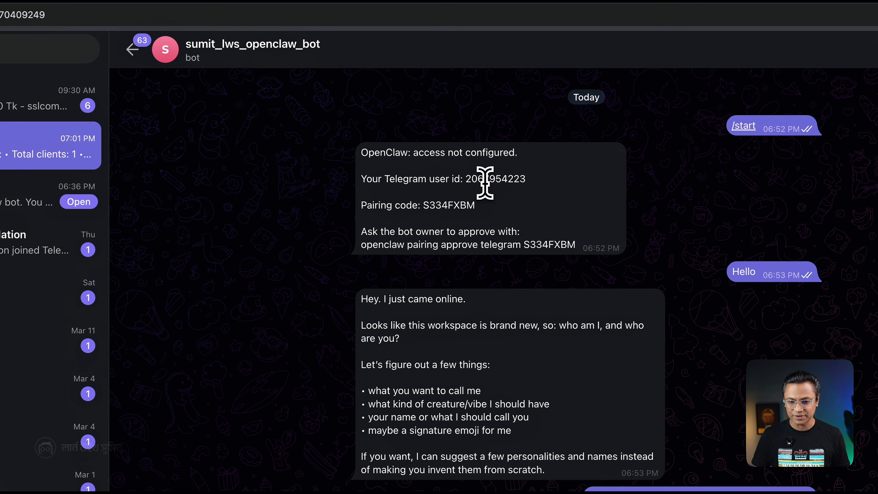
double_click(472, 179)
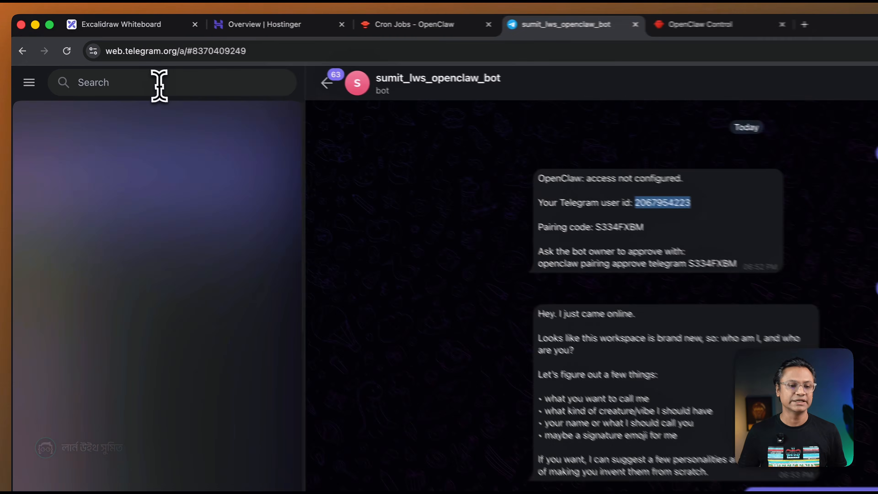
Search Telegram for "user info", start the User Info • Get ID bot, and copy the user ID it returns.
left_click(156, 84)
type("use r info")
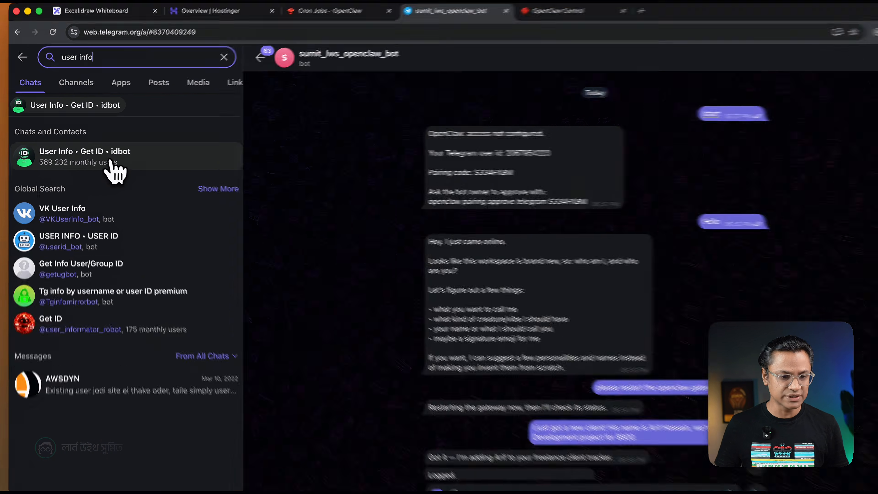
left_click(113, 163)
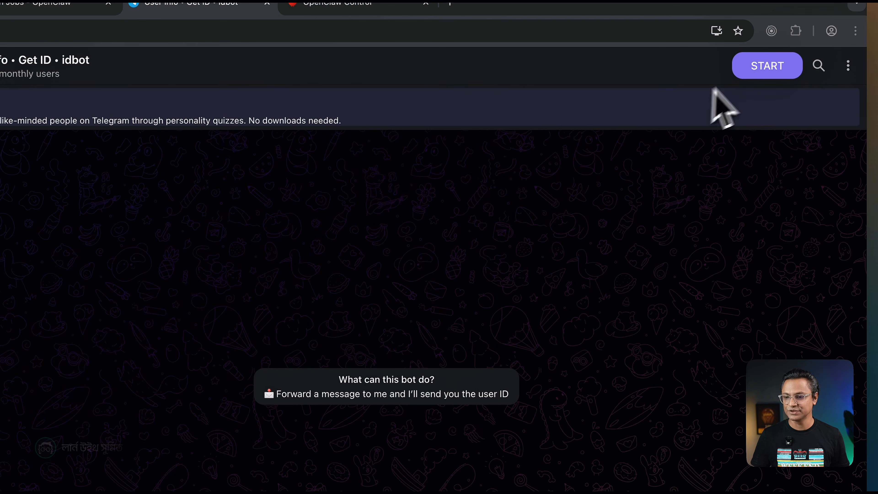
left_click(765, 69)
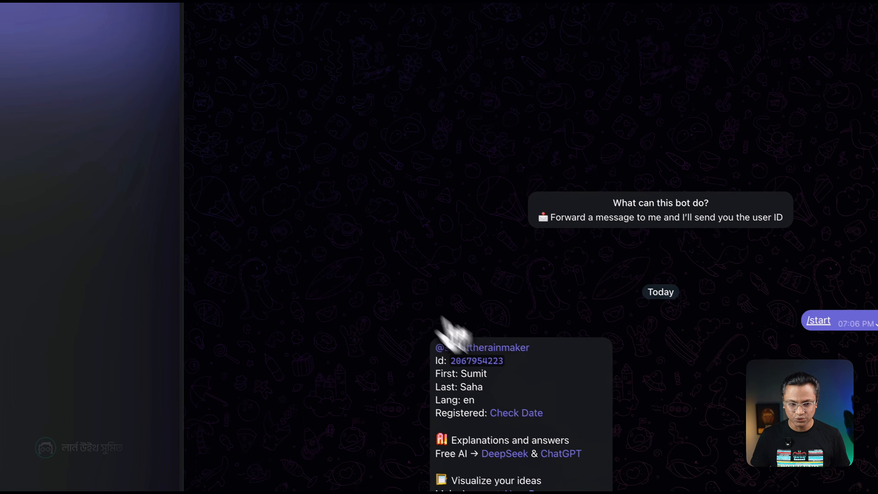
left_click(477, 360)
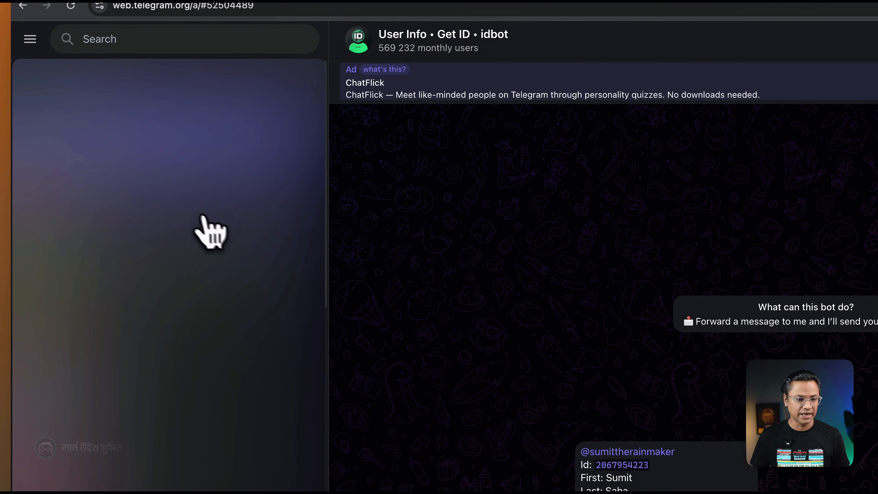
Recheck the user ID in the OpenClaw bot chat, enter it as the --to recipient in the terminal, and create the Freelance daily summary job.
left_click(186, 216)
scroll(526, 345, "up", 2)
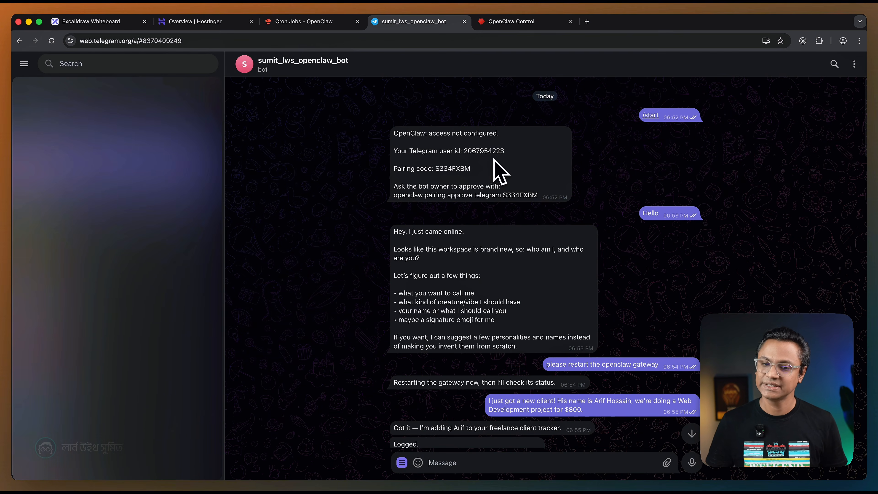
key("super+Tab")
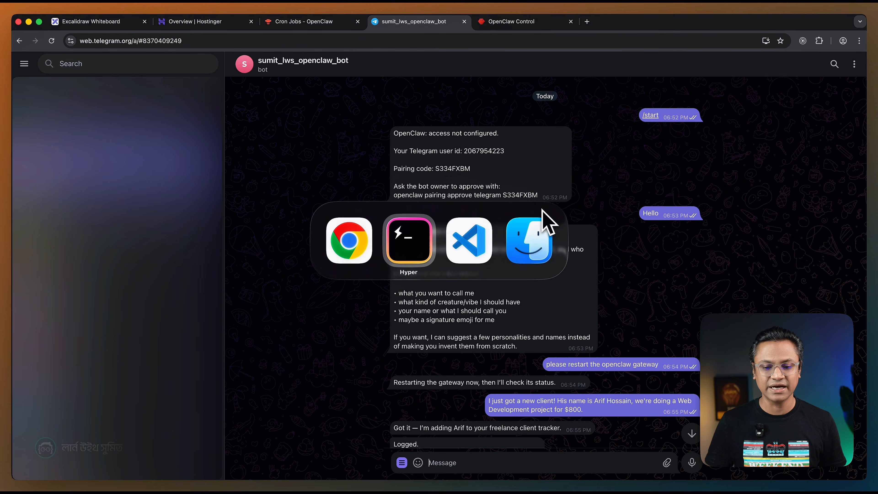
key("super+v")
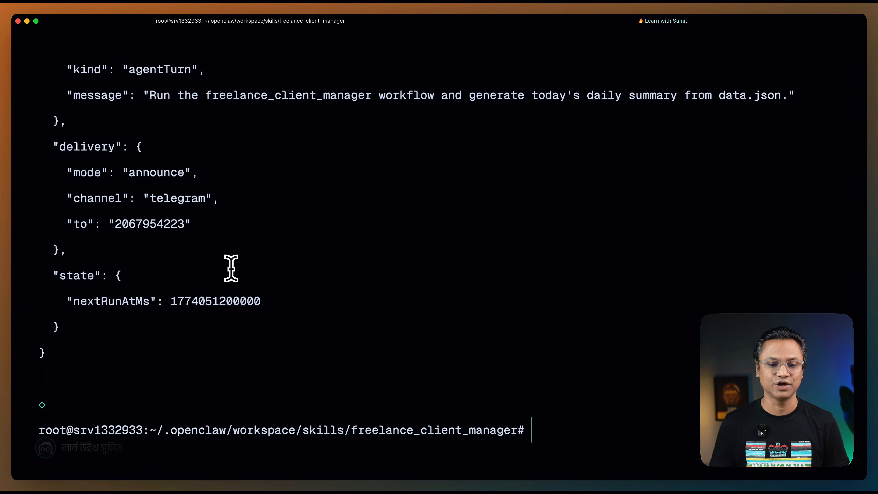
Copy the Freelance daily summary job's ID from the command output in the terminal.
scroll(183, 215, "up", 6)
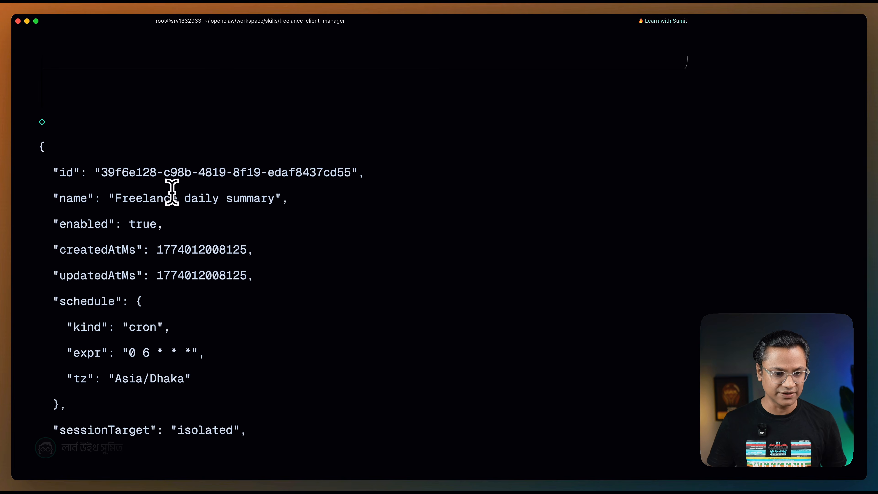
left_click_drag(102, 173, 140, 174)
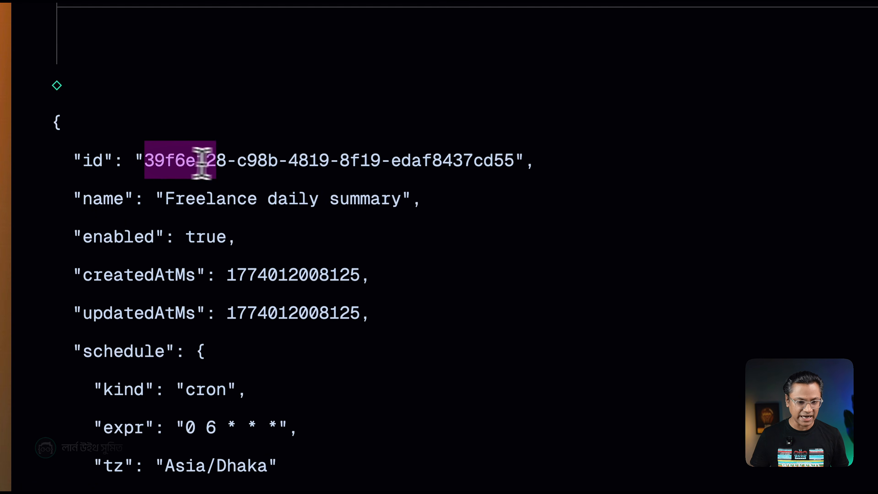
left_click_drag(202, 162, 518, 162)
right_click(463, 165)
left_click(496, 177)
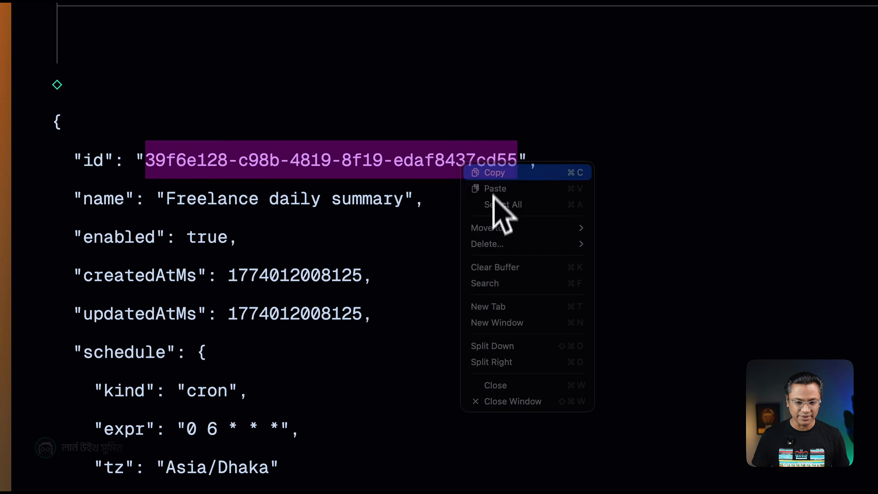
scroll(461, 307, "down", 6)
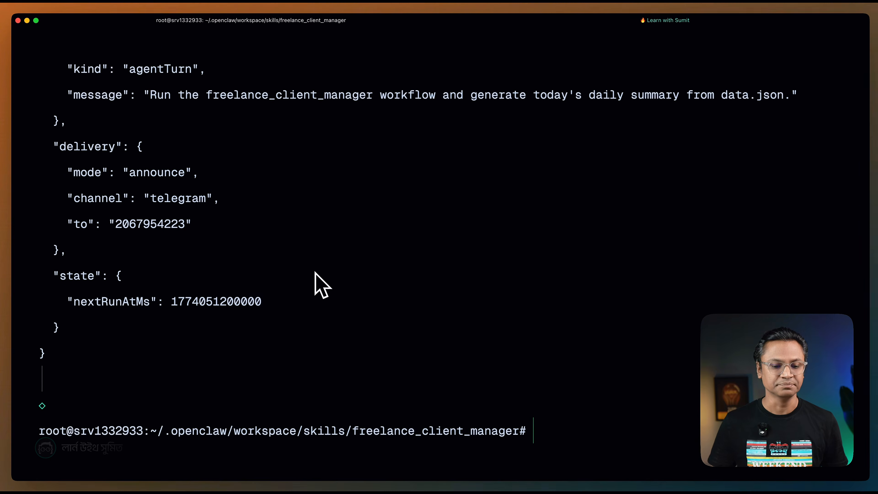
Switch to OpenClaw Control in the browser to check the Cron Jobs page for the new job.
key("super+Tab")
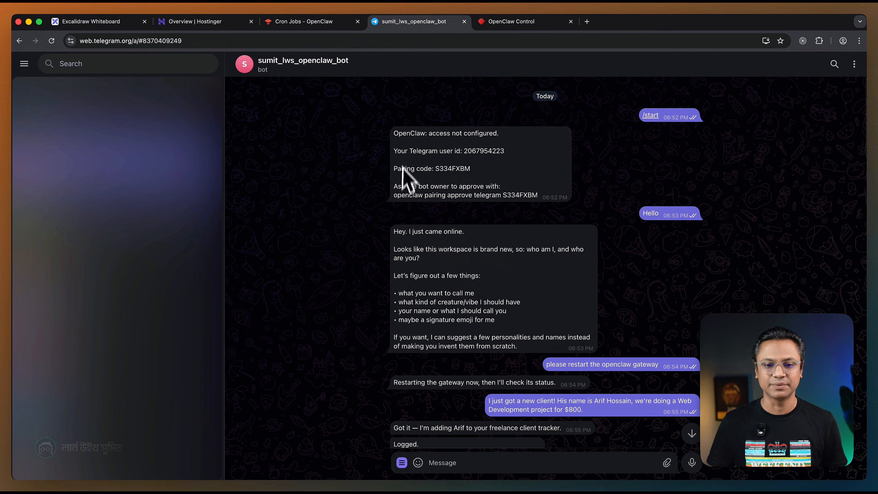
left_click(490, 26)
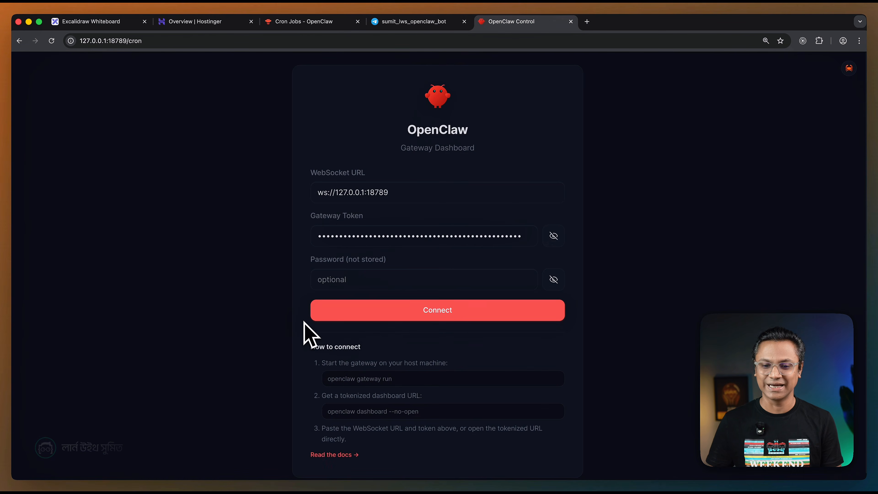
scroll(304, 322, "down", 5)
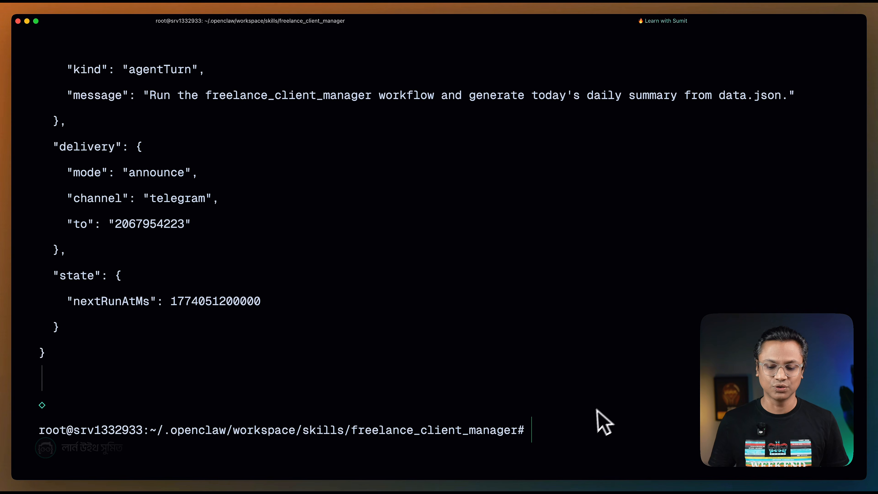
Look over the new job's output in the terminal, clear the screen, and list the scheduled jobs with openclaw cron list.
scroll(398, 338, "up", 10)
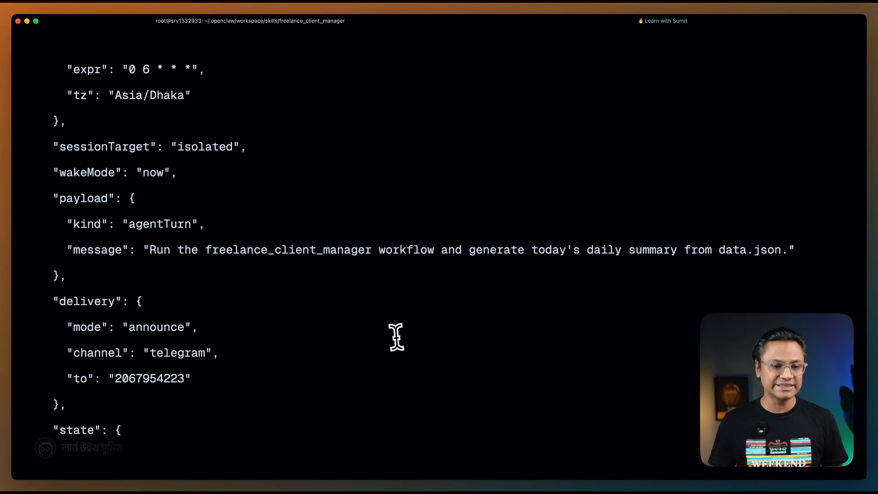
scroll(170, 244, "down", 3)
scroll(171, 215, "up", 4)
scroll(254, 275, "down", 10)
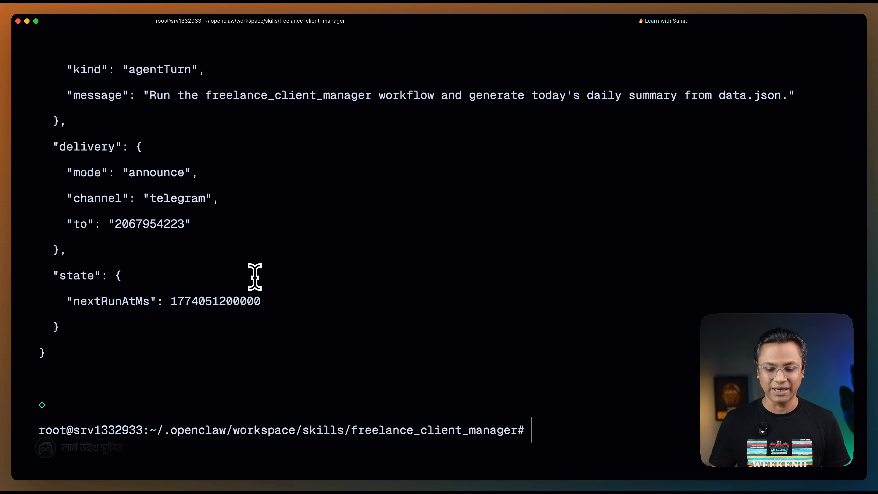
key("ctrl+l")
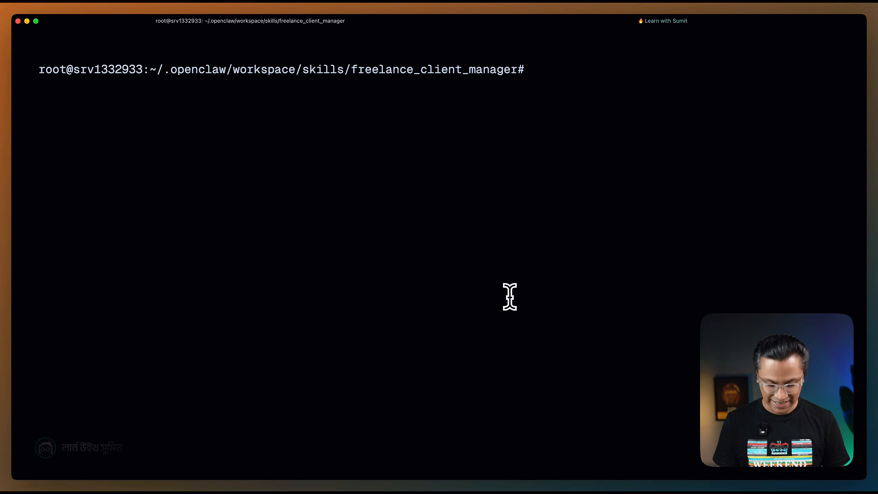
type("opencl")
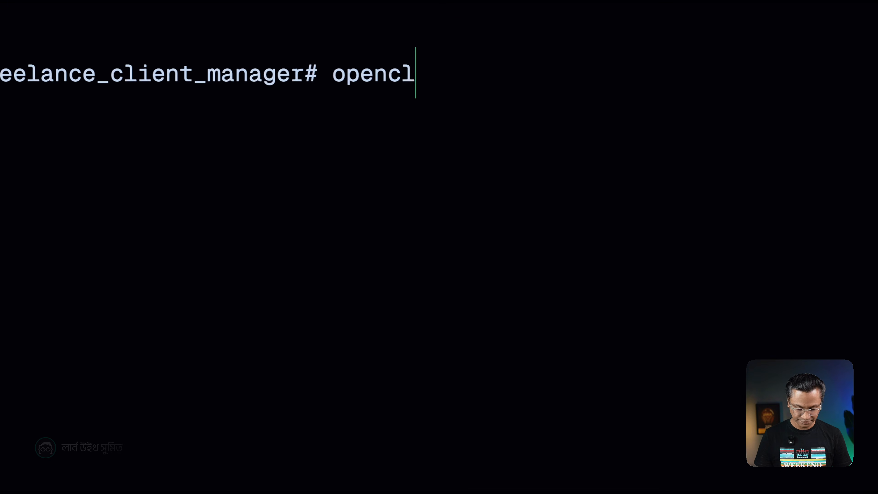
type("aw cron list")
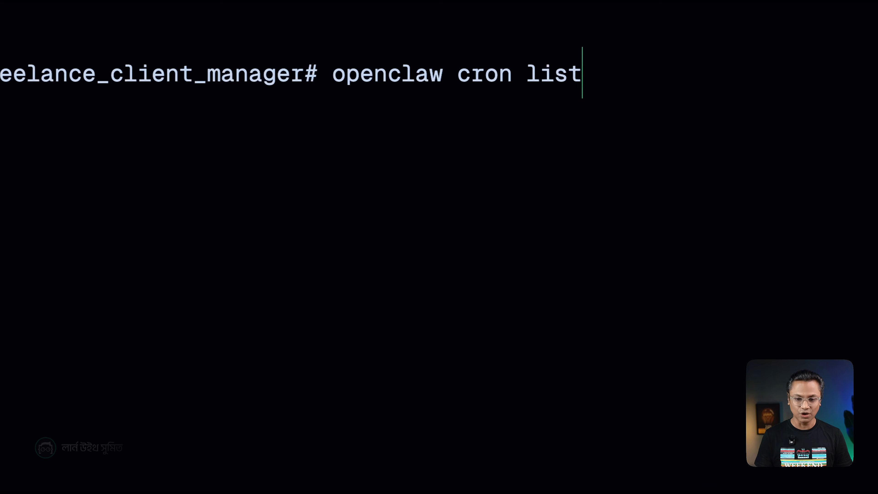
key("Return")
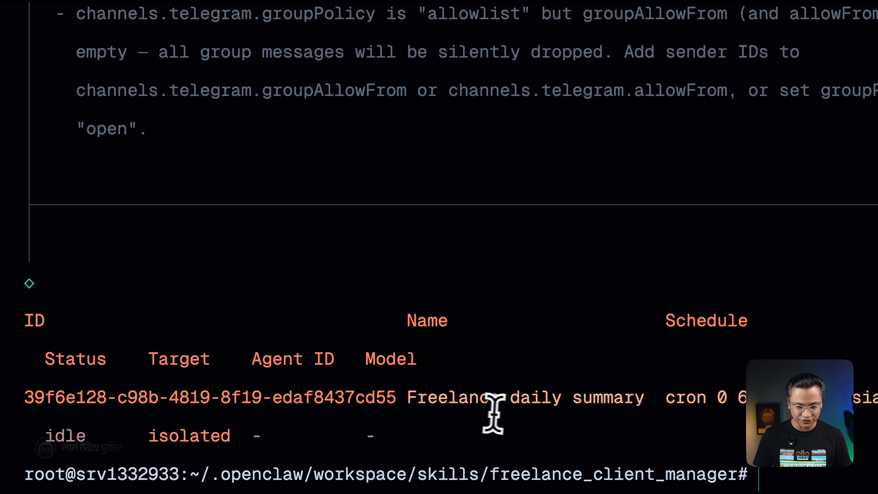
Copy the Freelance daily summary job's ID from the list and run that job immediately with openclaw cron run.
left_click_drag(395, 401, 27, 398)
right_click(61, 398)
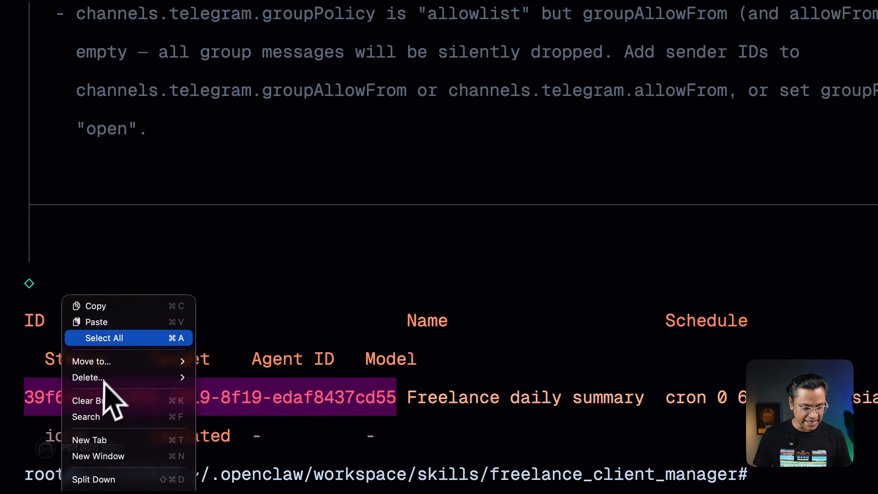
left_click(104, 311)
left_click(814, 479)
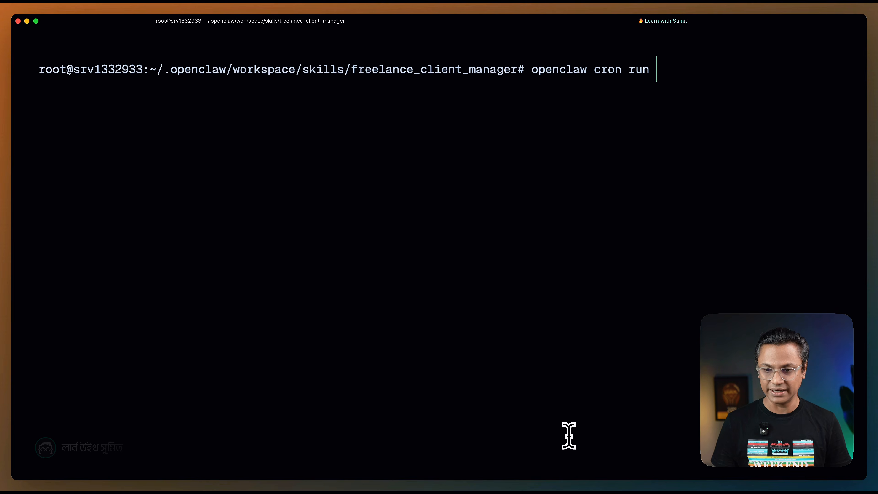
key("super+v")
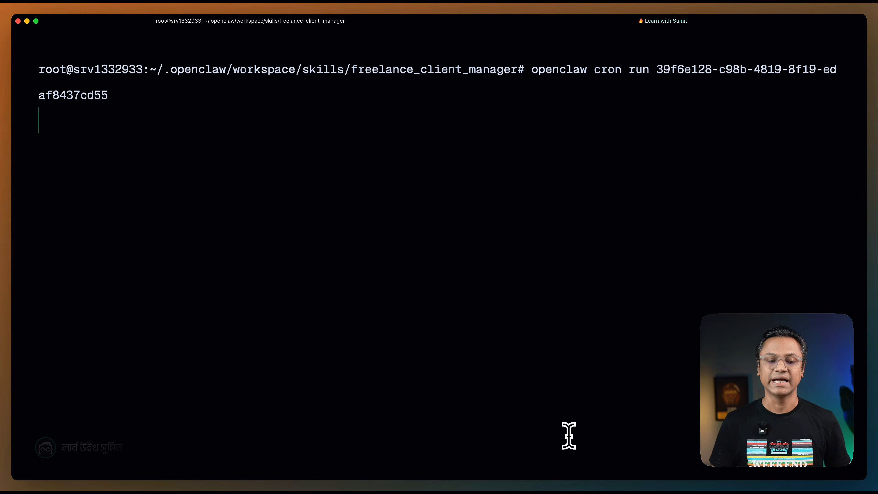
key("Return")
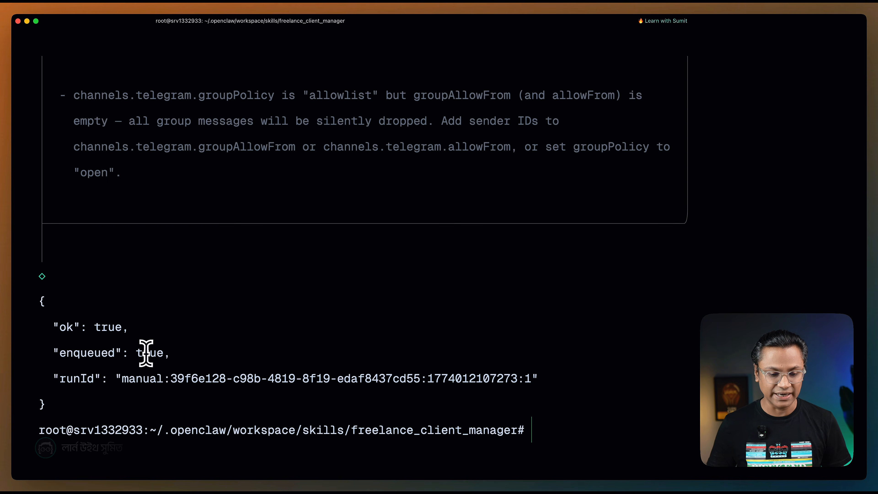
Switch to the browser, check the job's run history in OpenClaw Control, and review the daily summary delivered in the Telegram bot chat.
key("super+Tab")
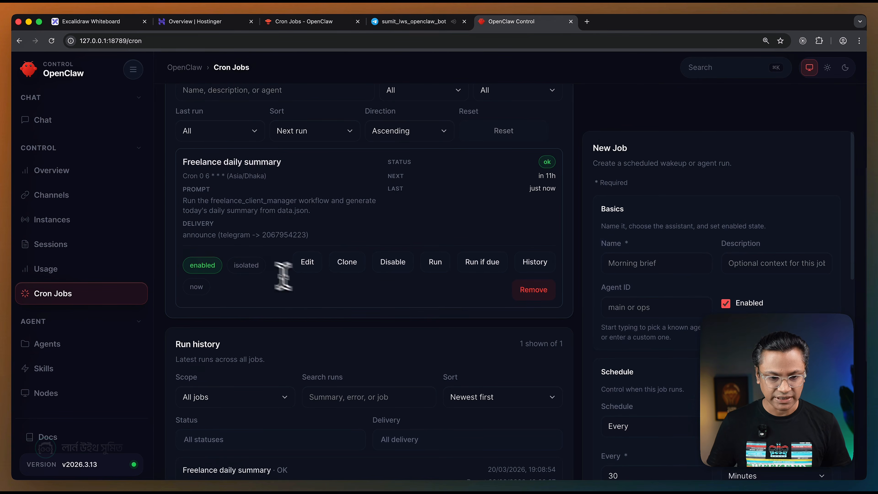
scroll(380, 265, "down", 5)
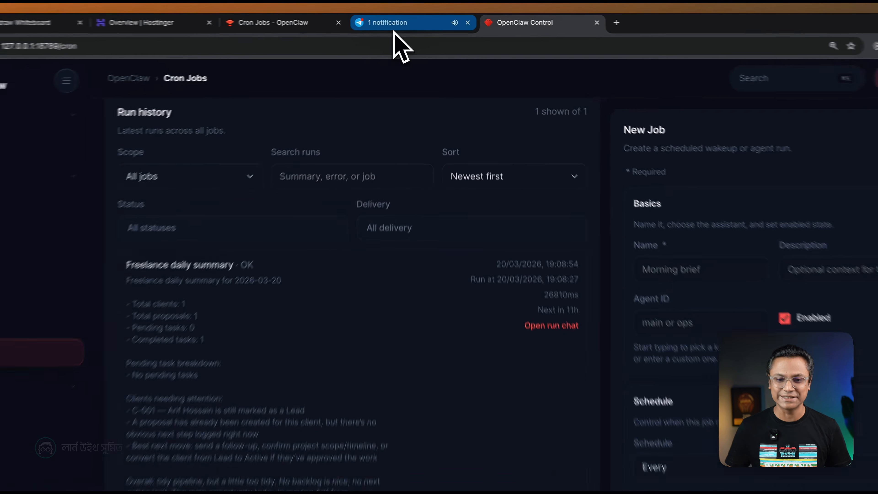
left_click(404, 25)
scroll(489, 273, "down", 12)
scroll(477, 304, "down", 10)
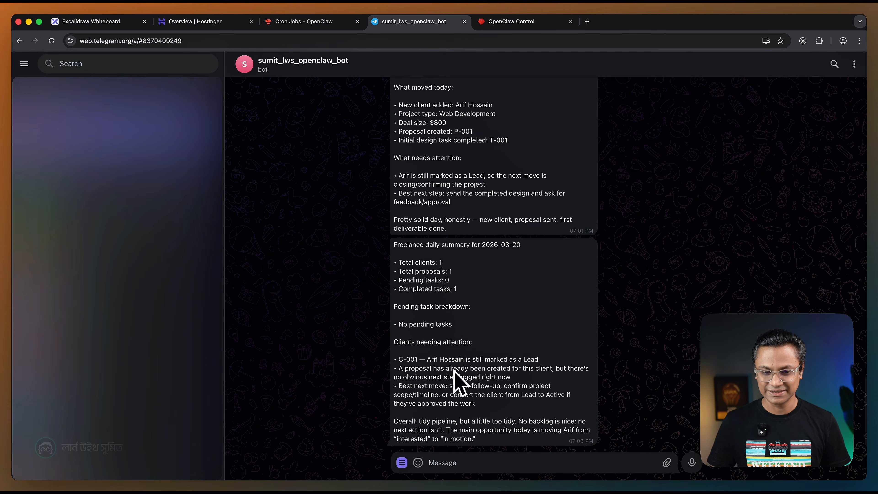
scroll(457, 378, "up", 3)
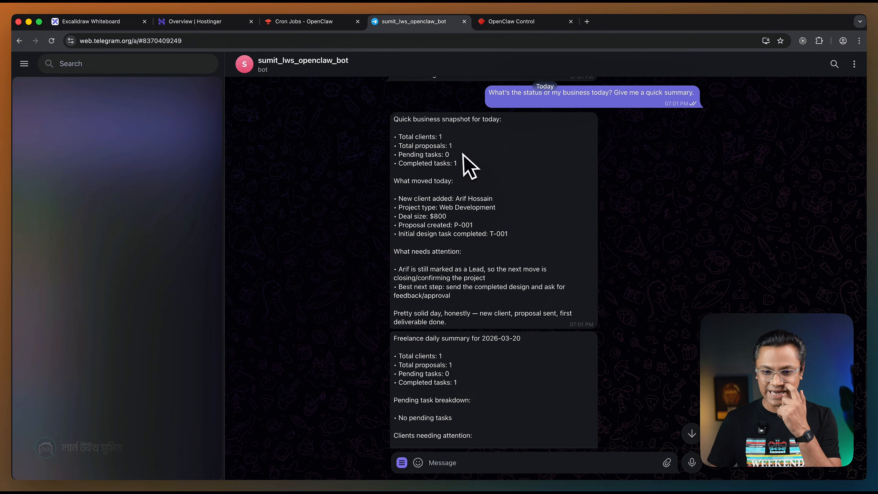
scroll(525, 252, "down", 3)
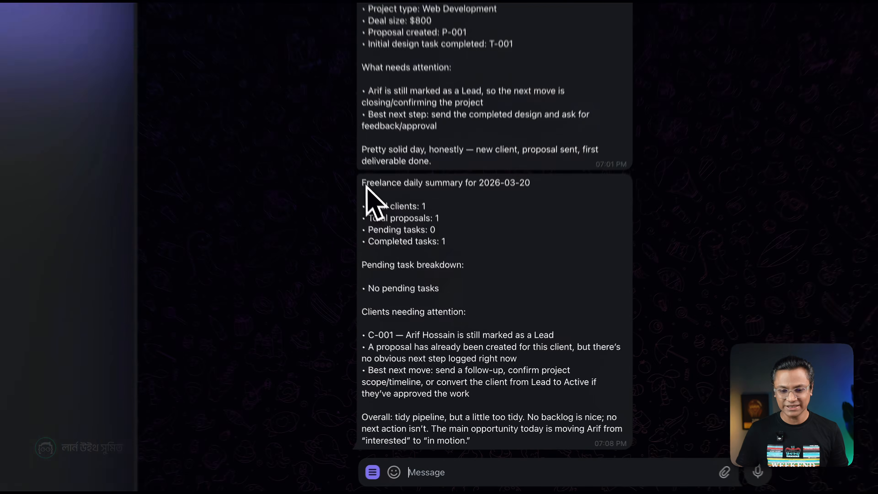
left_click_drag(394, 244, 487, 444)
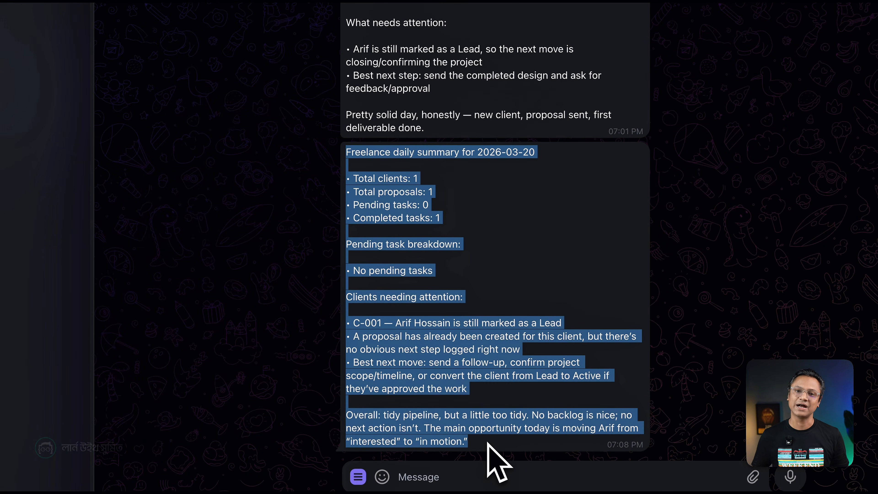
left_click(555, 334)
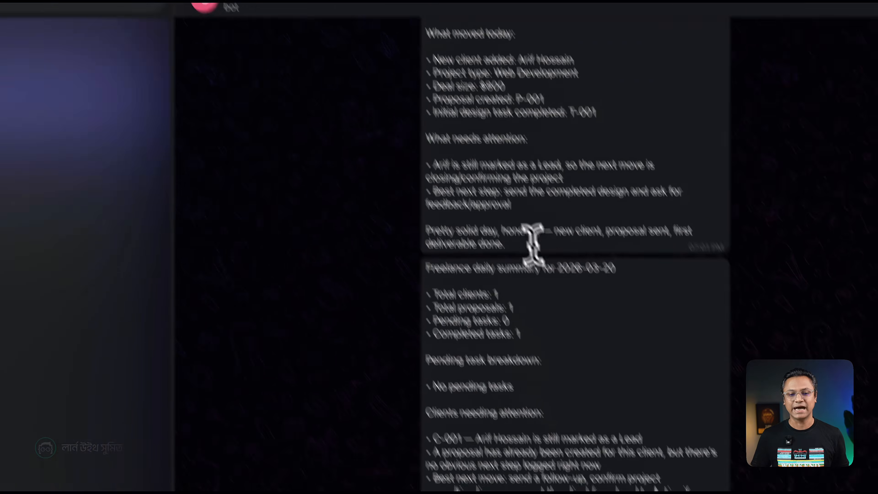
Open the Excalidraw whiteboard to review the Hostinger VPS and OpenClaw architecture diagram.
left_click(73, 25)
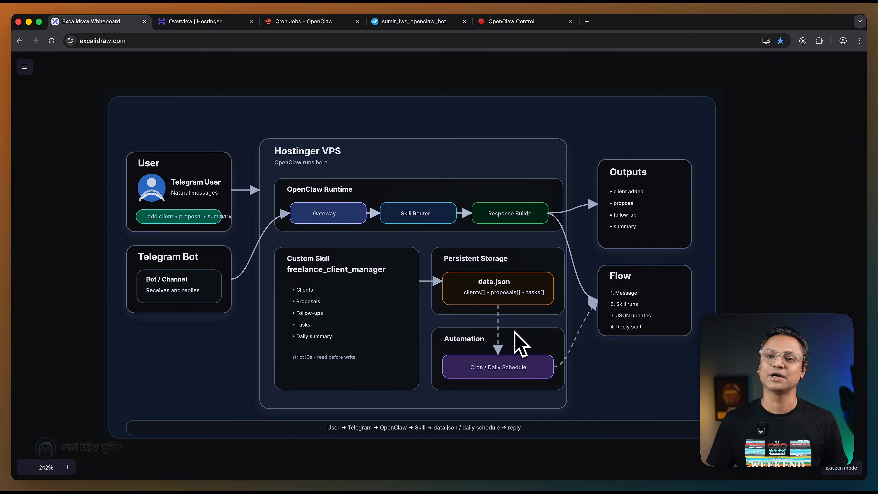
scroll(522, 341, "down", 1)
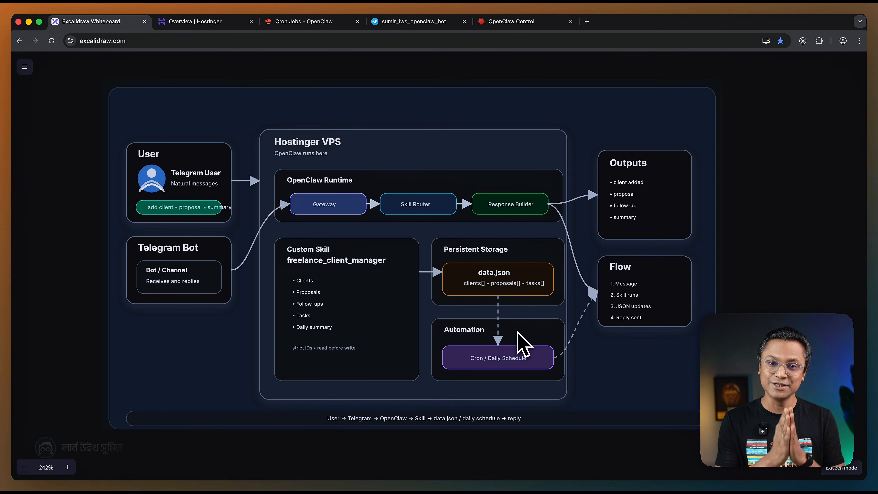
Switch to Visual Studio Code and read SKILLS.md from the description through the database, ID, language and schema rules.
key("super+Tab")
key("super+Tab")
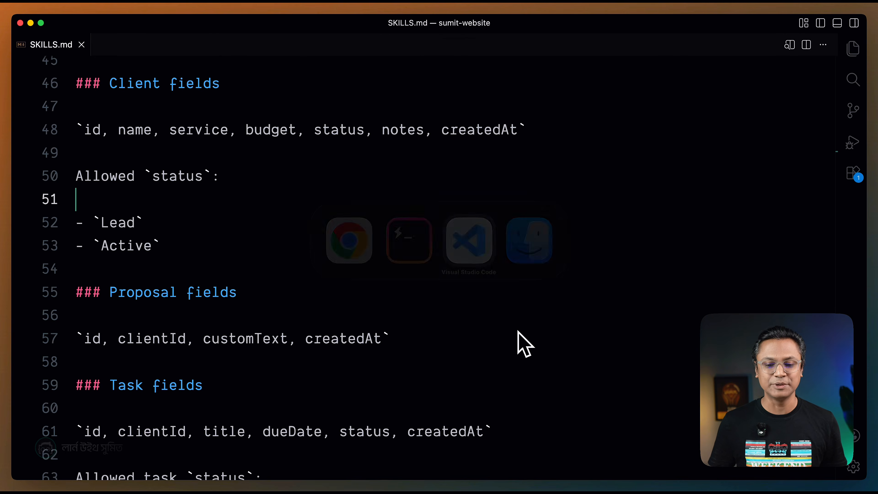
scroll(486, 363, "up", 15)
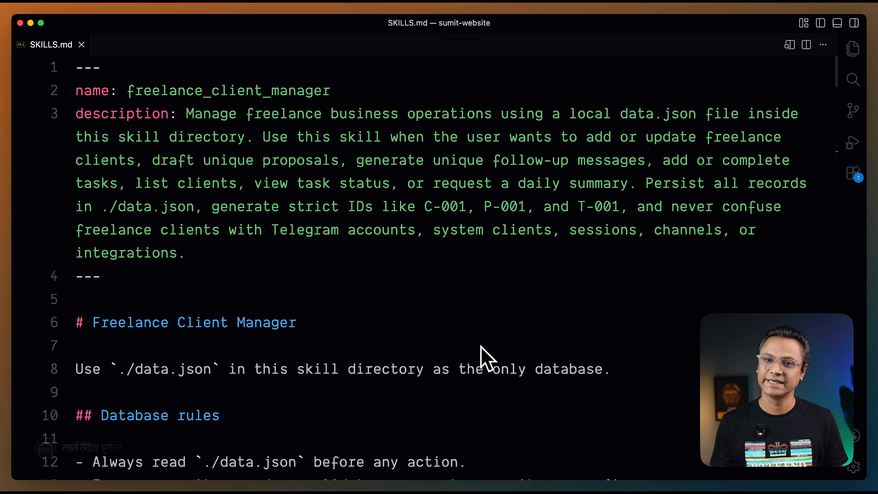
scroll(485, 358, "down", 6)
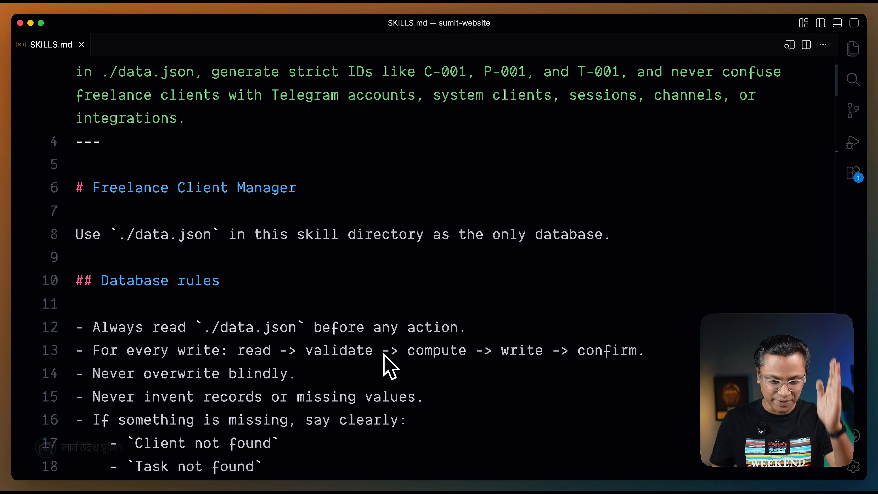
scroll(384, 358, "down", 10)
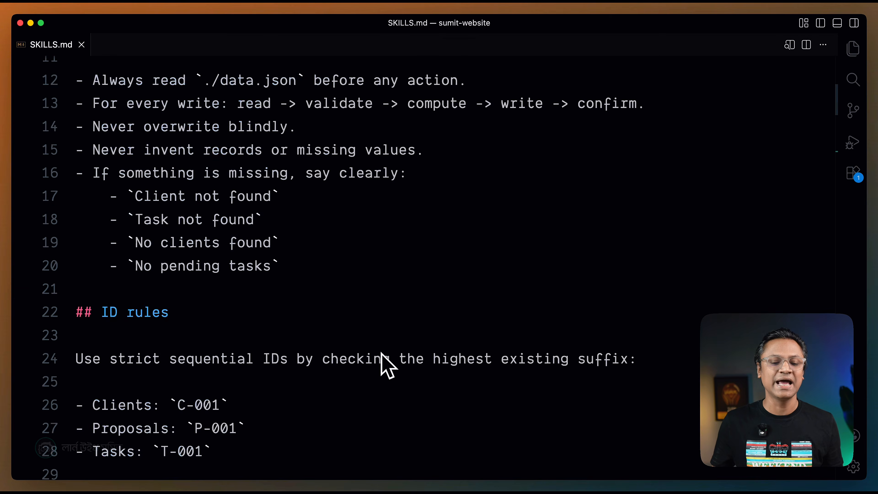
scroll(370, 398, "down", 3)
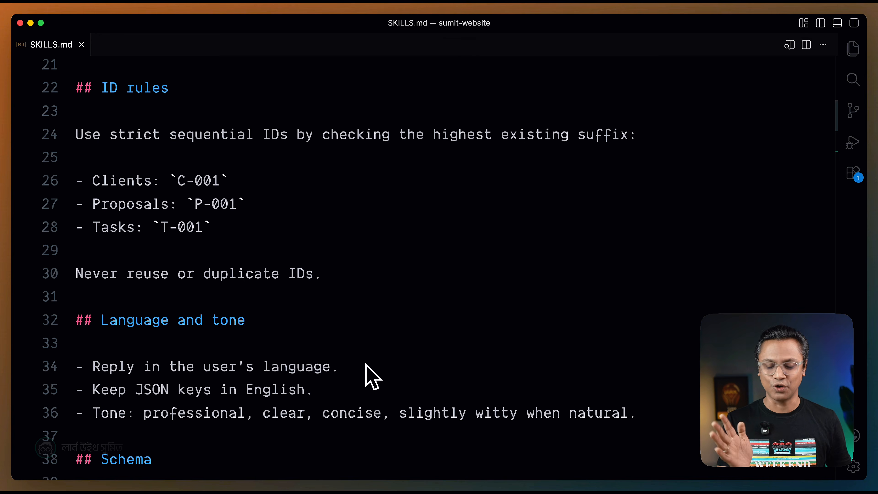
scroll(372, 376, "down", 9)
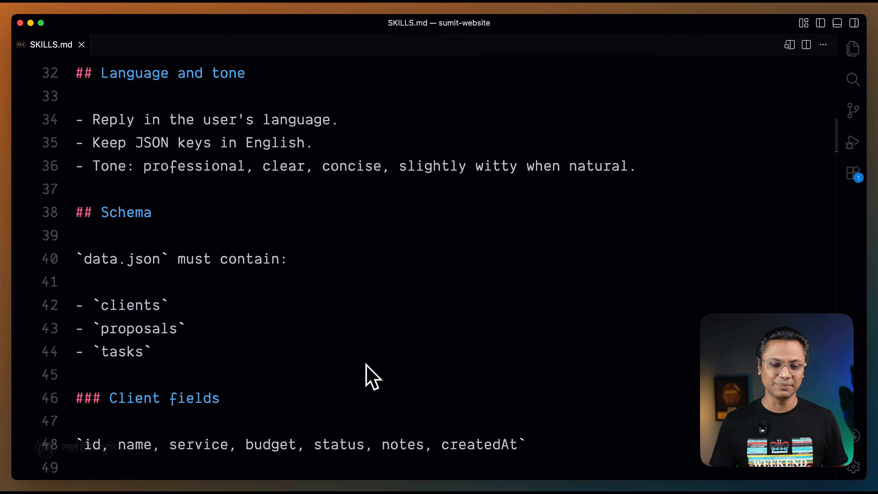
scroll(365, 373, "up", 15)
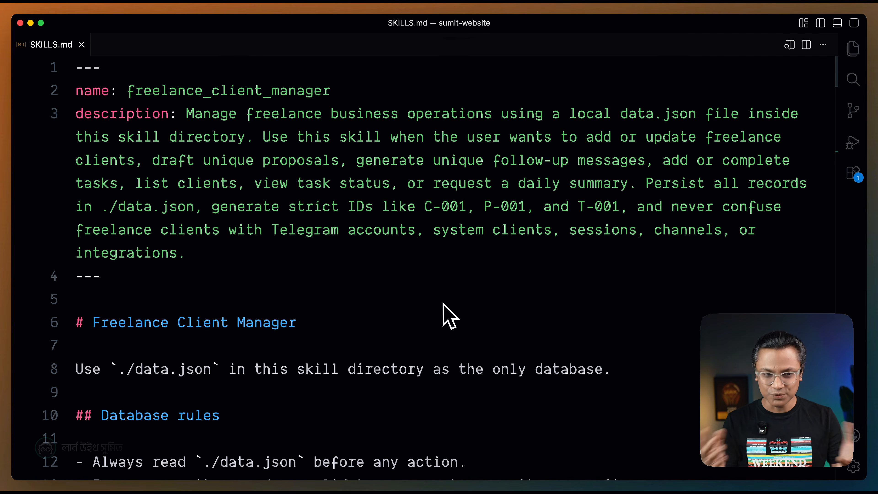
scroll(444, 311, "down", 5)
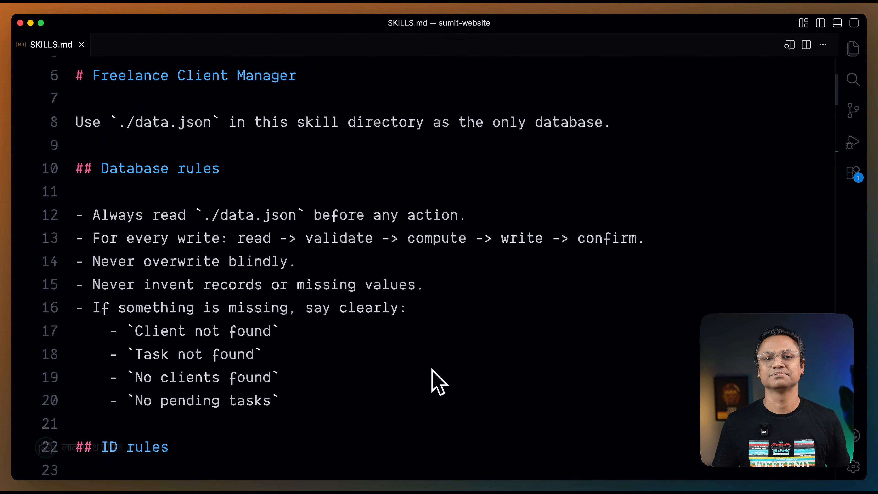
scroll(432, 372, "down", 3)
scroll(267, 326, "down", 1)
scroll(268, 329, "up", 8)
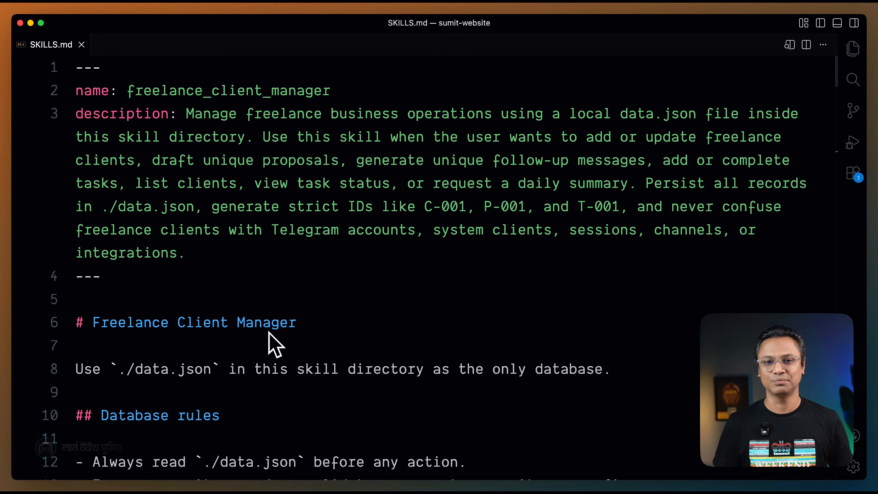
scroll(269, 335, "down", 7)
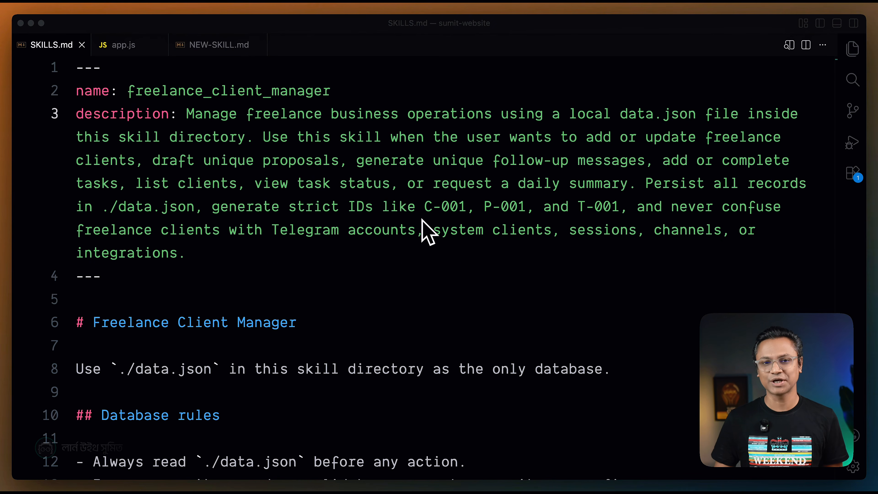
Examine the Show clients and Show client details instructions in SKILLS.md.
left_click(338, 206)
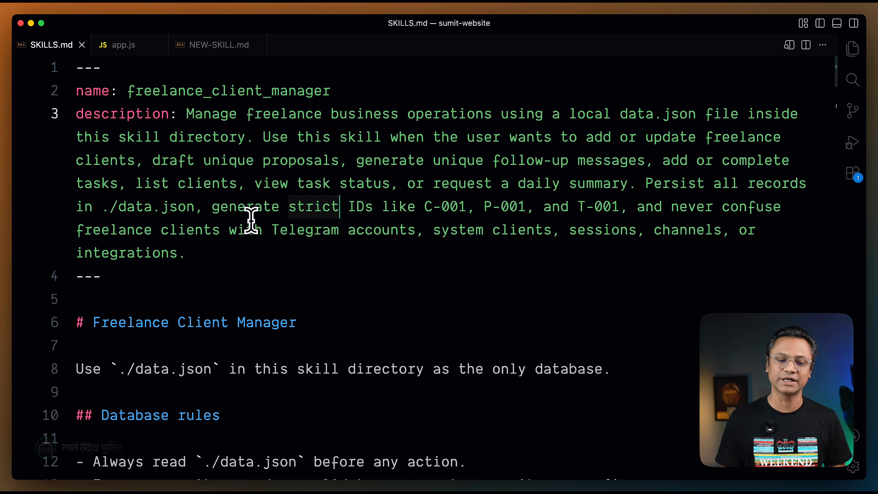
scroll(251, 219, "down", 20)
scroll(252, 220, "up", 3)
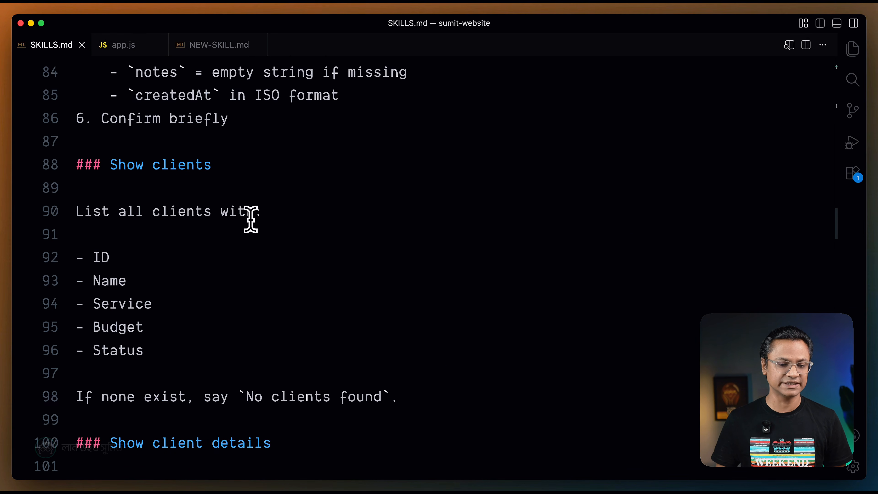
scroll(252, 220, "down", 2)
scroll(251, 220, "up", 1)
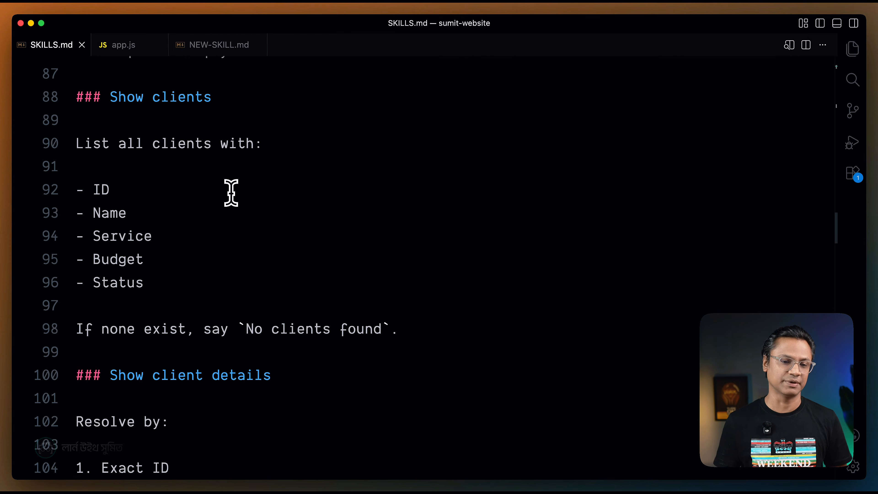
scroll(207, 169, "down", 2)
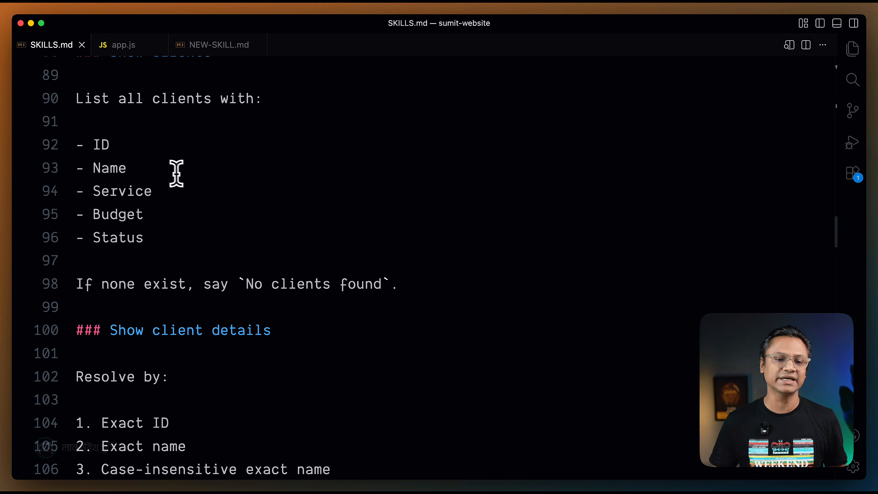
scroll(310, 230, "up", 1)
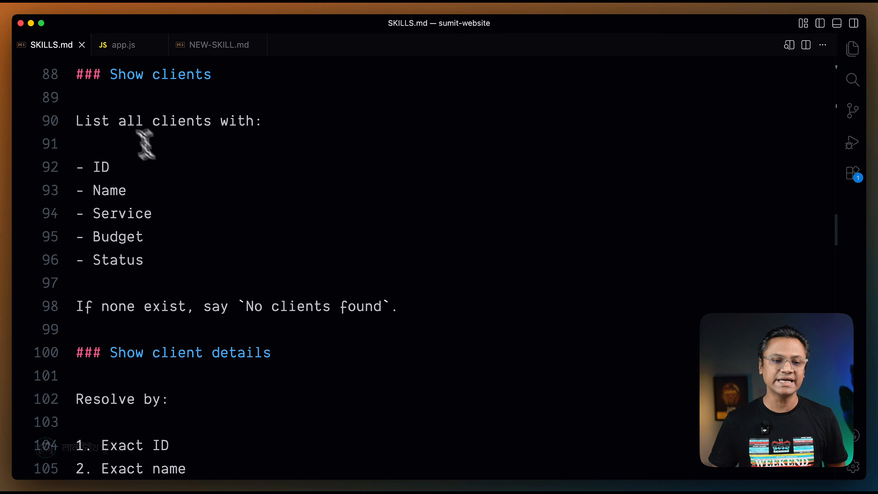
scroll(205, 166, "down", 2)
scroll(208, 169, "down", 4)
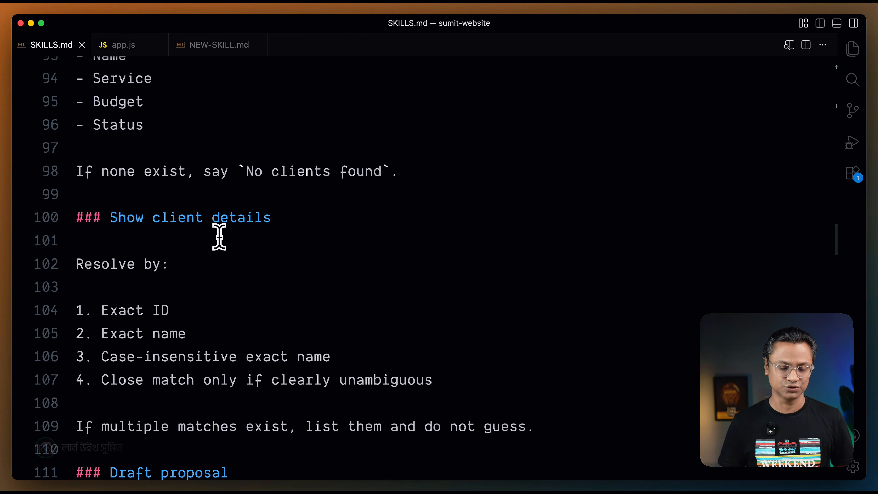
Switch to the browser, search Google for "dummy json" in a new tab and open the DummyJSON website.
left_click(219, 237)
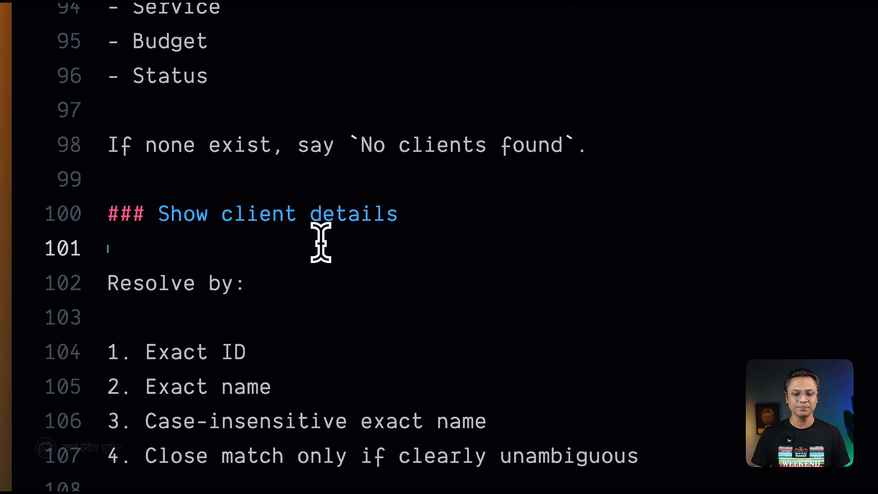
key("super+Tab")
key("super+Tab")
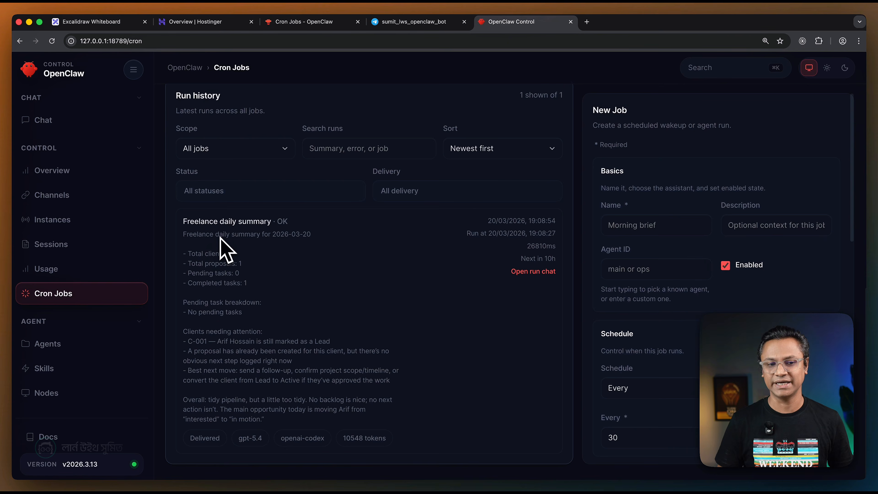
key("super+t")
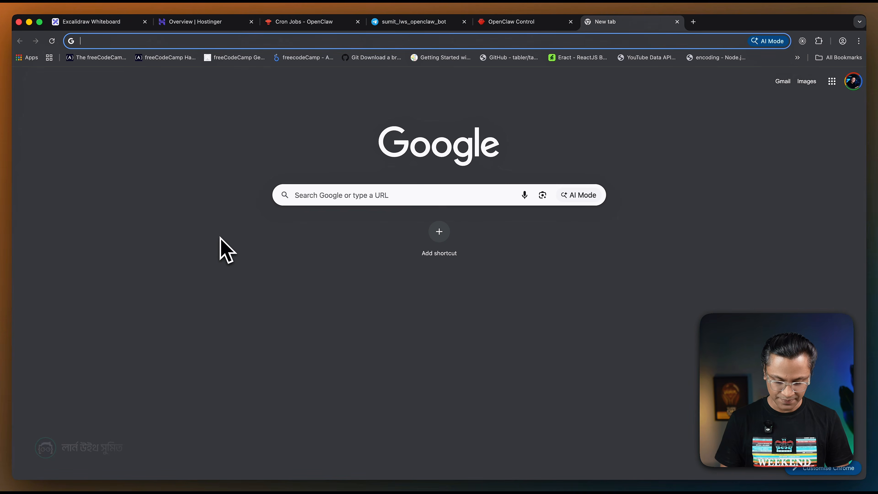
type("dummy json")
key("Return")
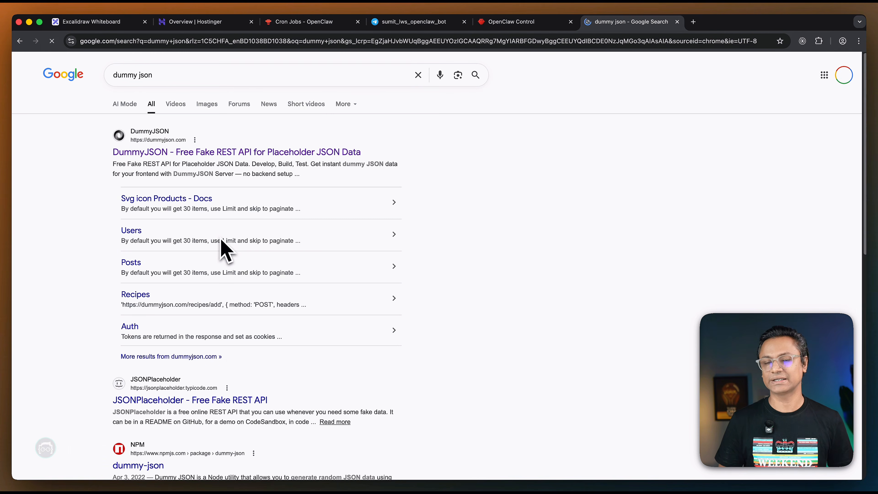
left_click(183, 152)
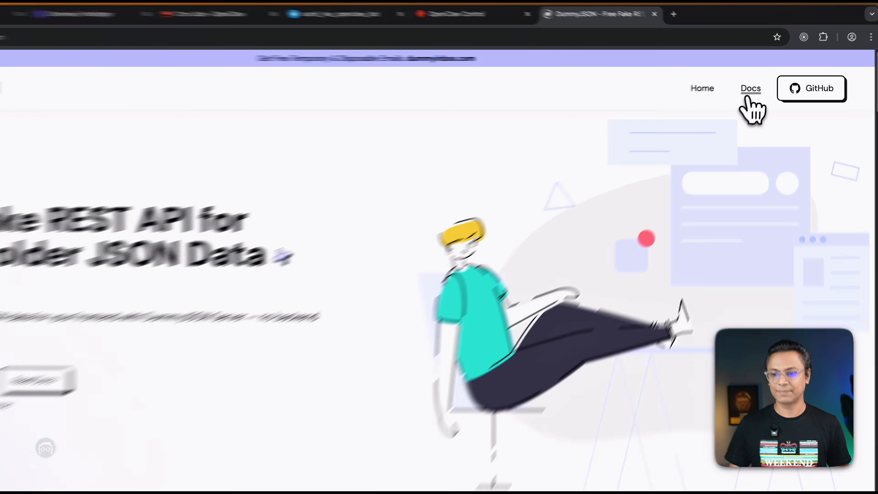
Open the Custom Response page from the DummyJSON documentation and enlarge the page.
left_click(758, 83)
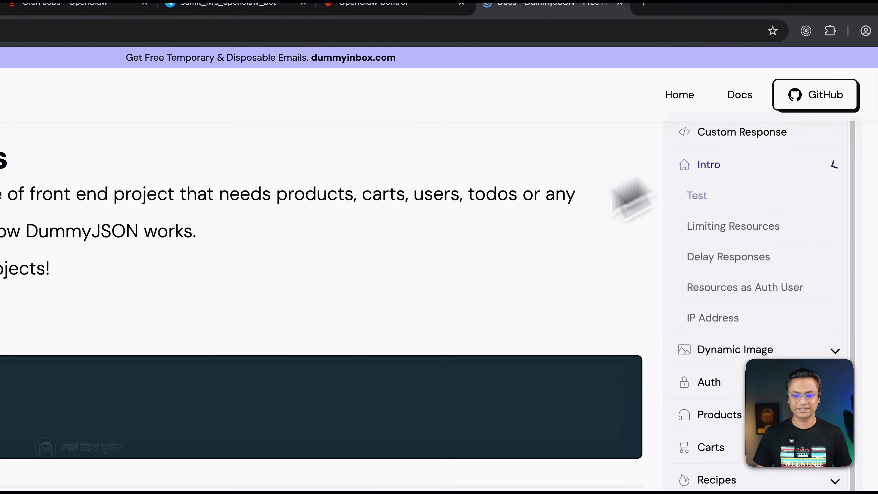
left_click(716, 144)
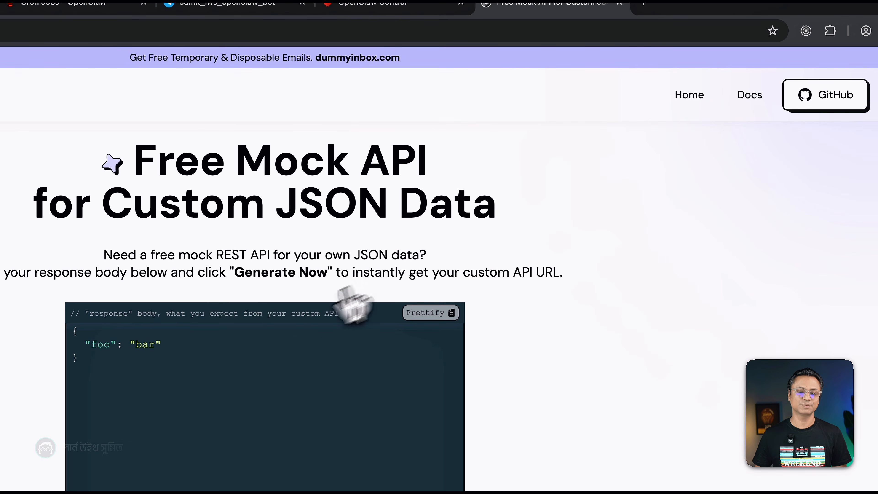
left_click(226, 340)
key("super+plus")
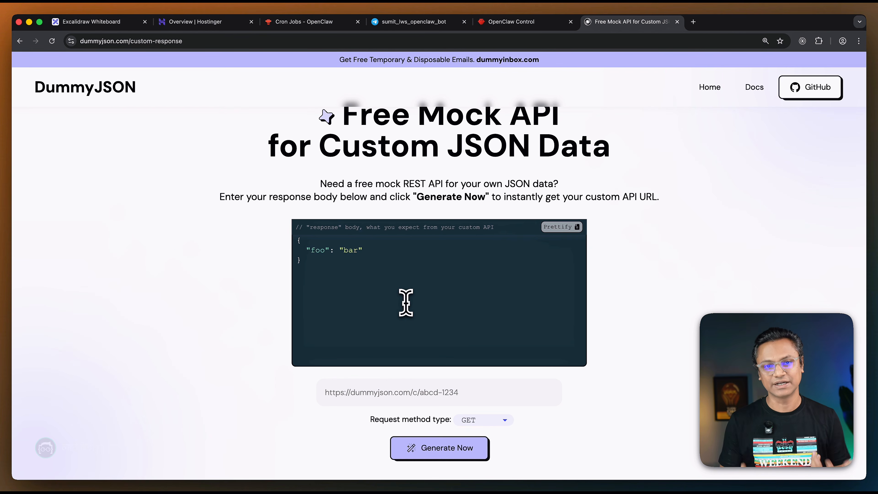
Replace the sample response body with the copied clients JSON data and check the pasted records.
left_click(406, 303)
key("super+a")
key("super+v")
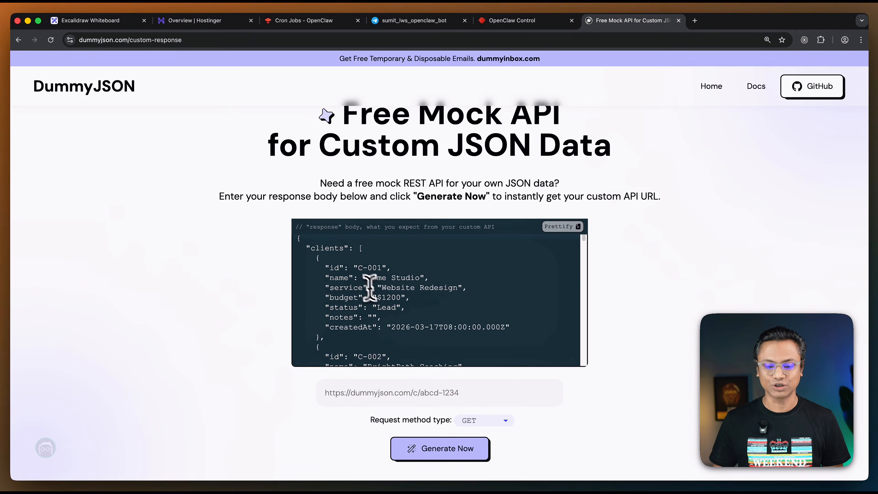
scroll(369, 286, "down", 20)
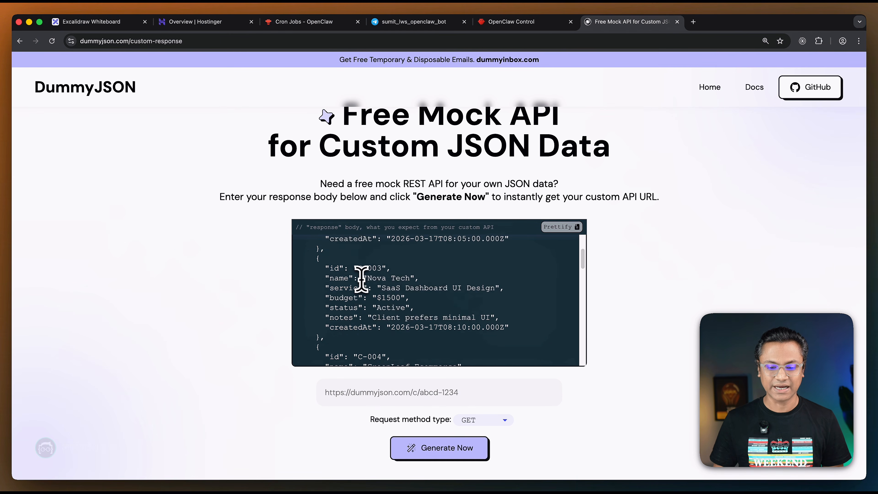
scroll(361, 279, "up", 20)
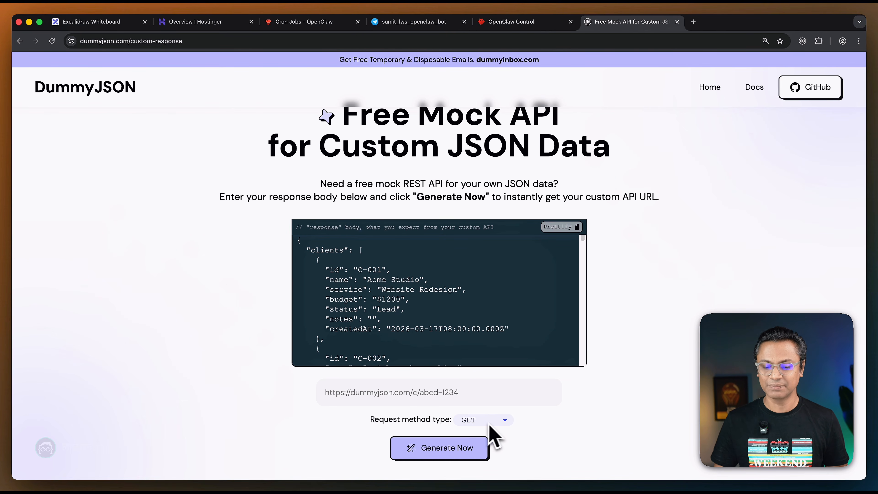
Generate the custom API URL with the GET request method and copy it.
left_click(471, 450)
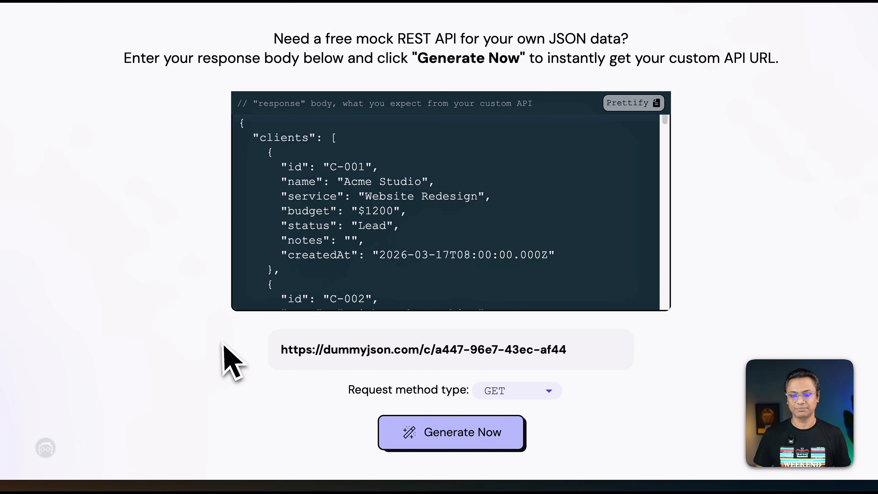
mouse_move(283, 353)
left_click_drag(283, 353, 608, 373)
left_click(614, 350)
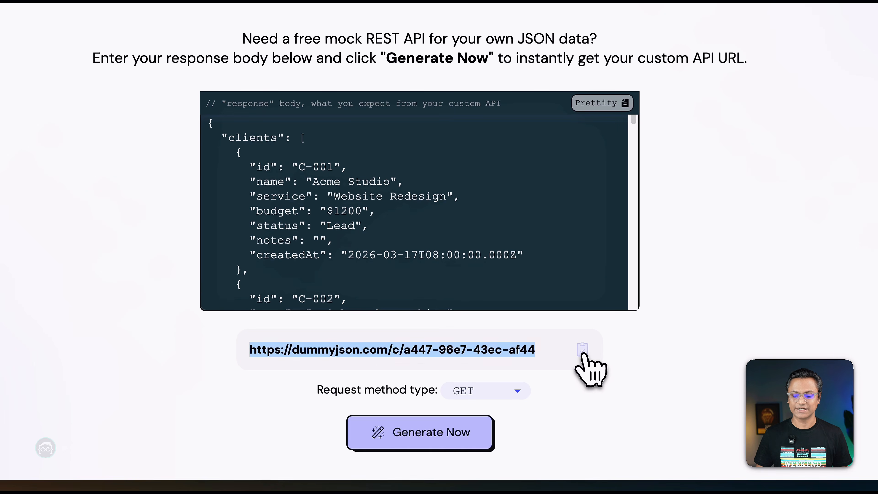
left_click(583, 350)
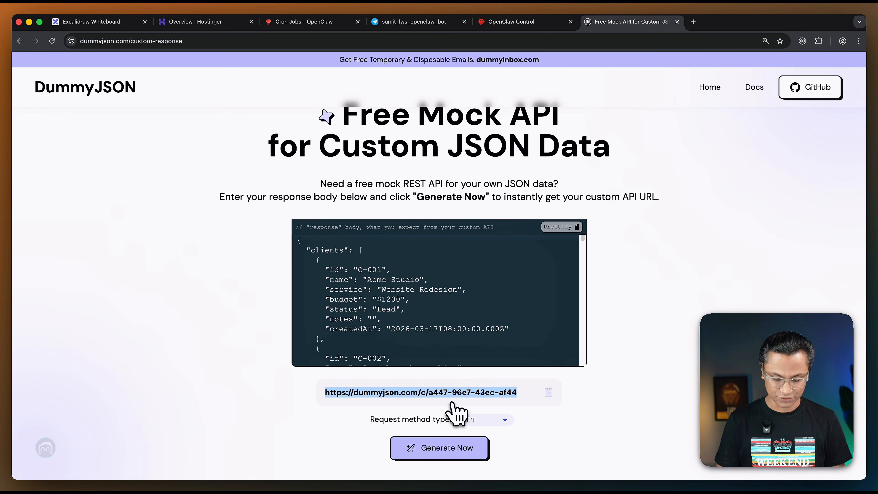
Open the copied API URL in a new tab, review the returned clients JSON, and close that tab.
key("super+t")
key("super+v")
key("Return")
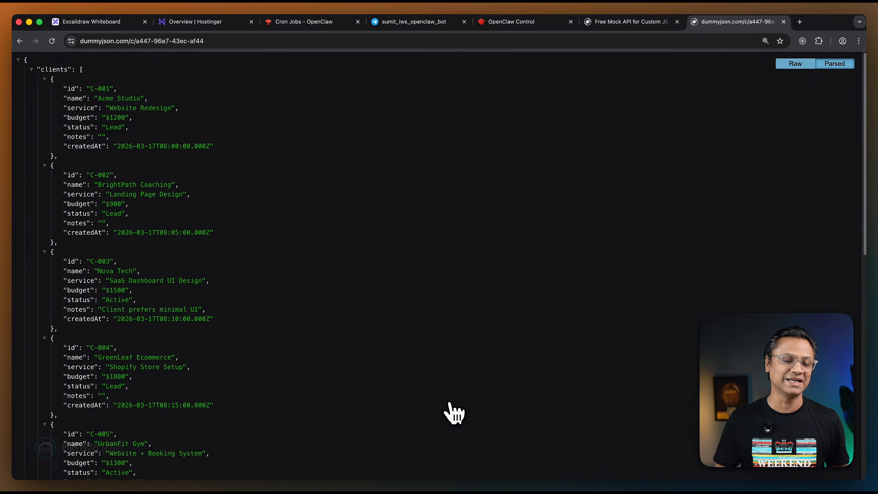
scroll(455, 413, "down", 15)
scroll(453, 413, "up", 12)
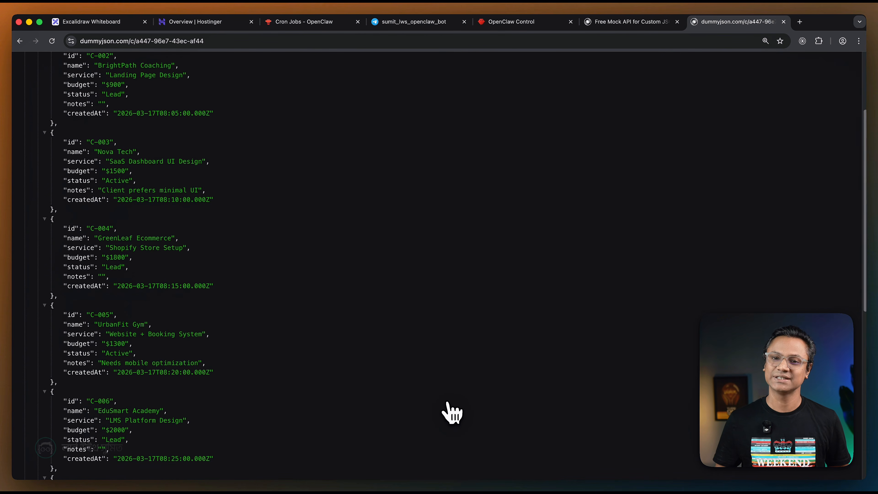
scroll(453, 413, "up", 4)
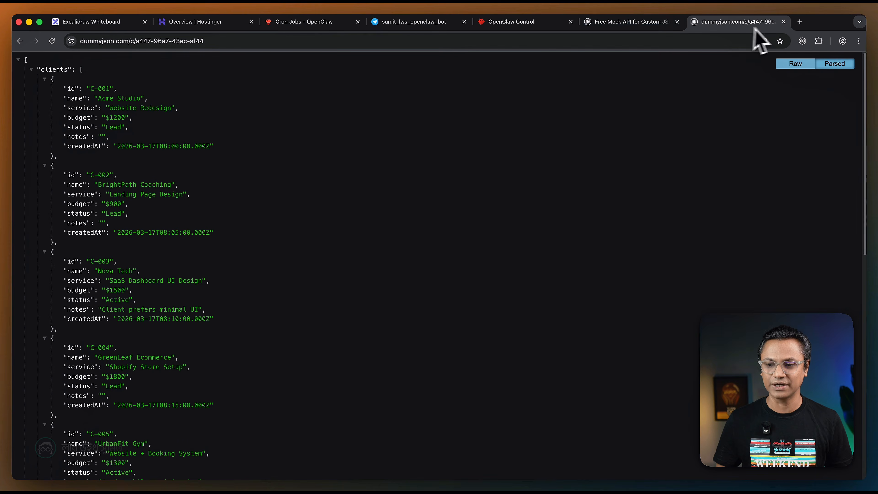
left_click(784, 22)
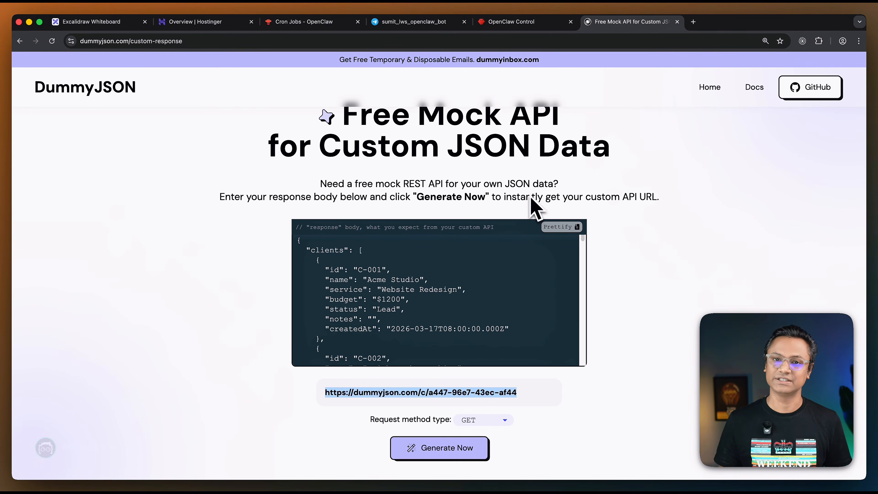
key("super+Tab")
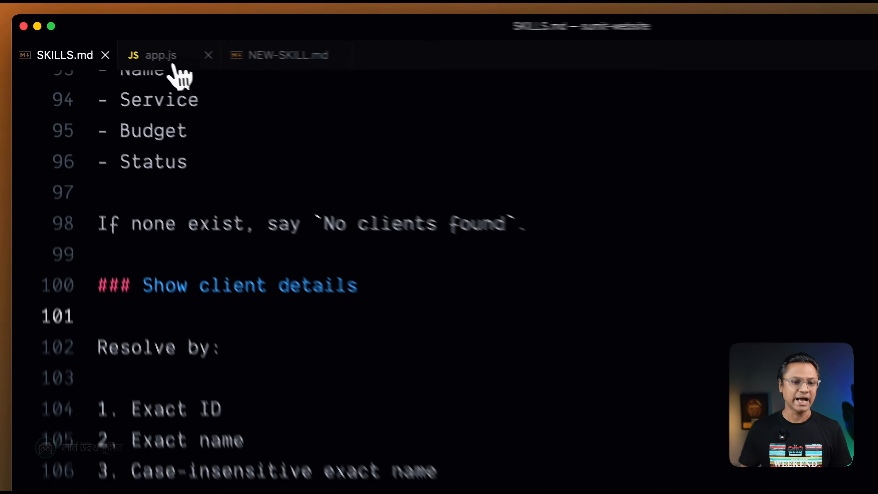
left_click(124, 45)
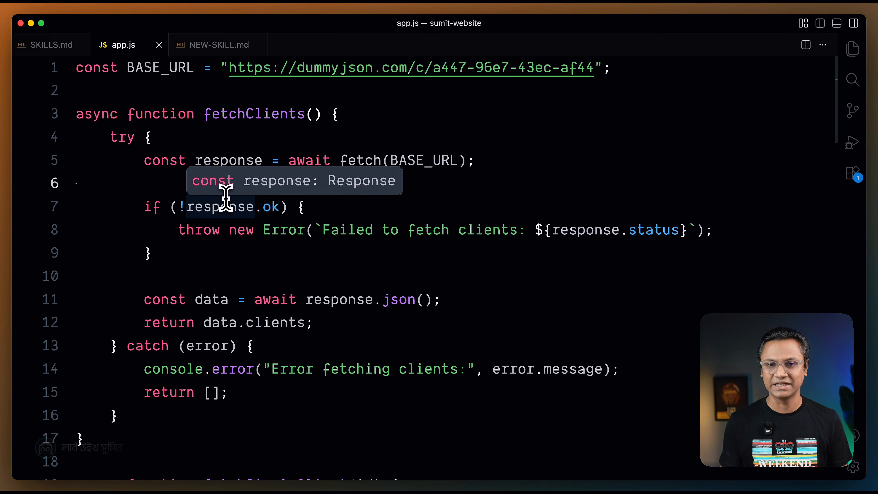
left_click(232, 256)
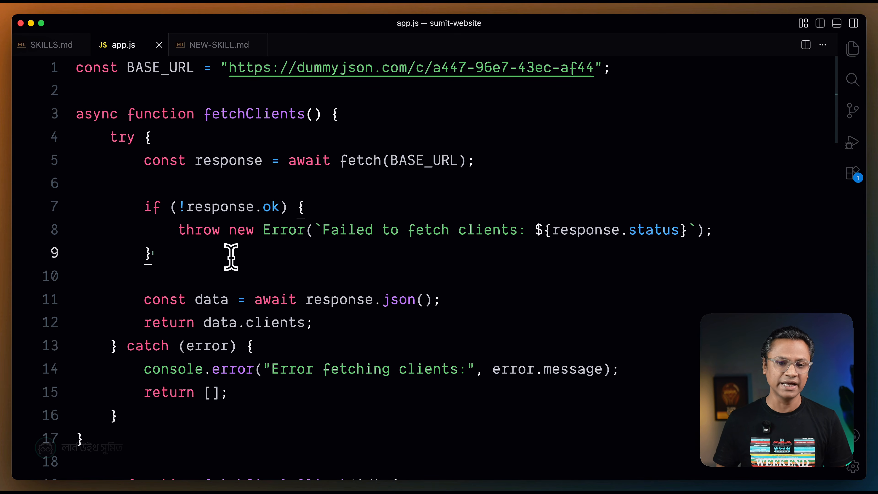
left_click_drag(231, 73, 600, 71)
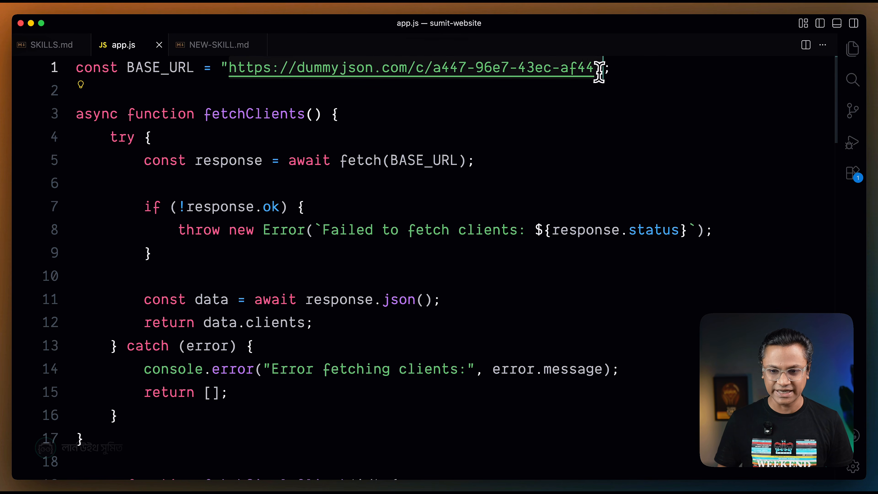
key("super+v")
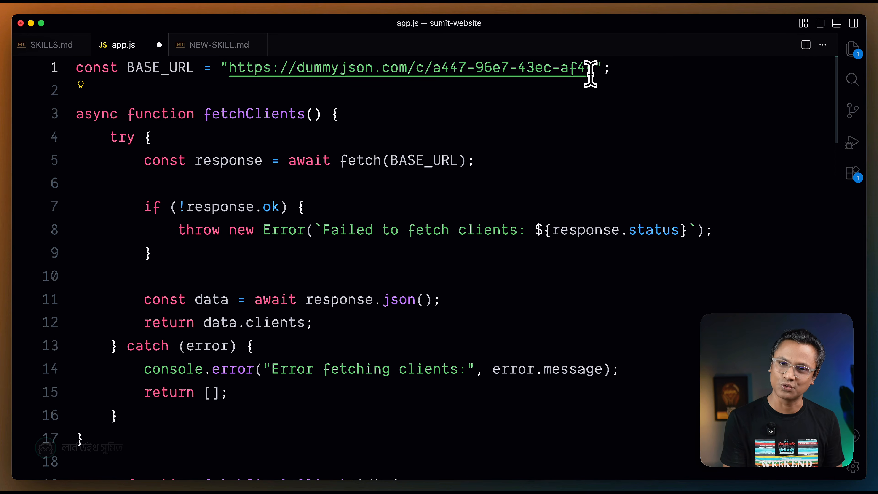
key("super+s")
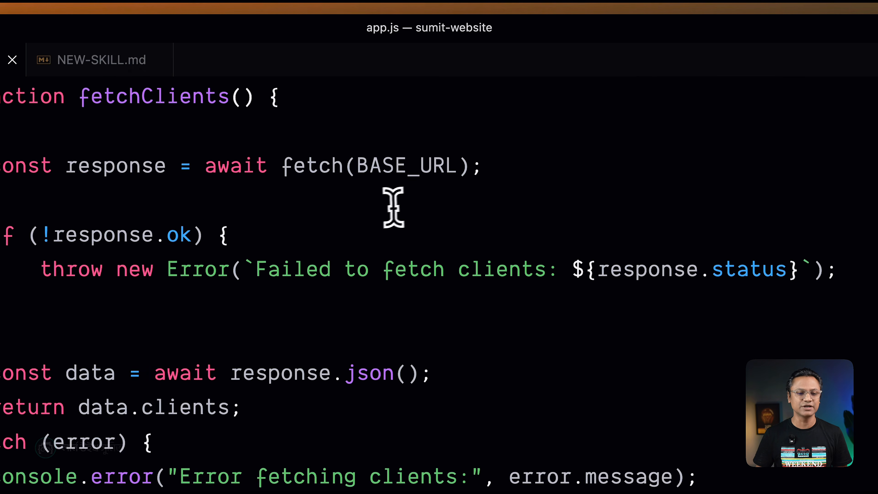
Examine how the fetchClients function in app.js requests BASE_URL, handles a failed response and returns the clients.
left_click(36, 153)
left_click(36, 154)
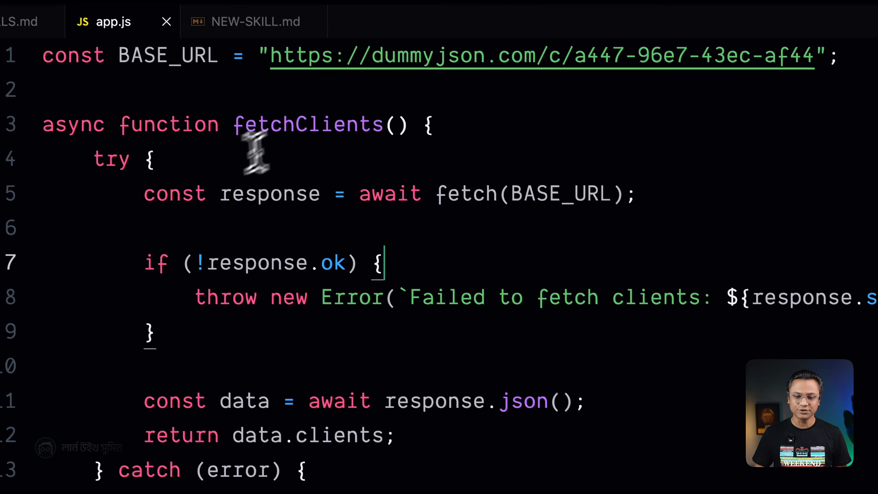
scroll(449, 294, "down", 5)
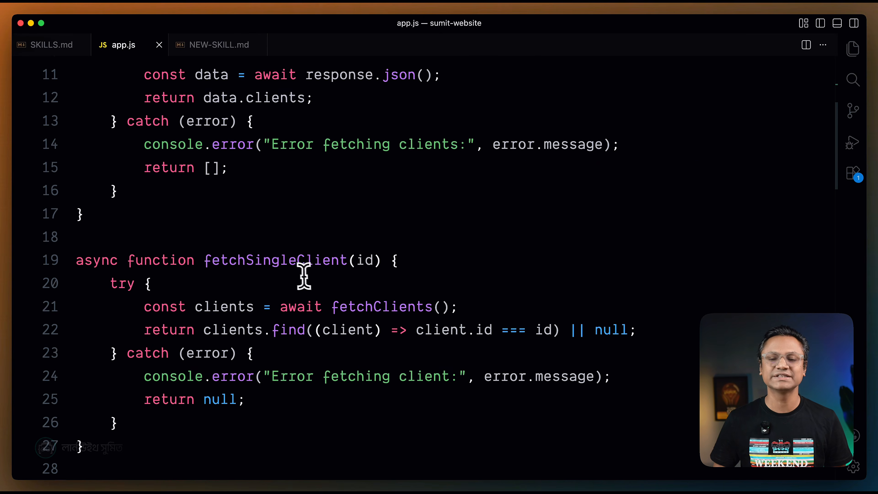
scroll(310, 279, "down", 3)
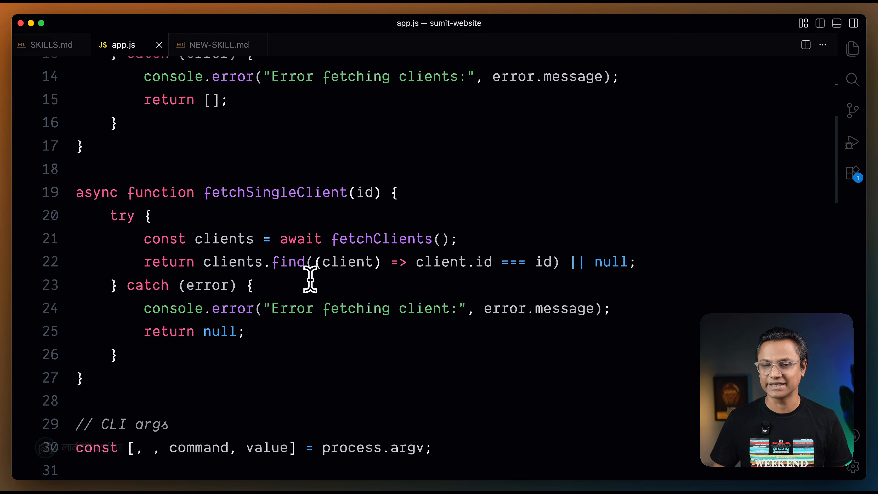
scroll(310, 279, "down", 1)
scroll(284, 281, "up", 5)
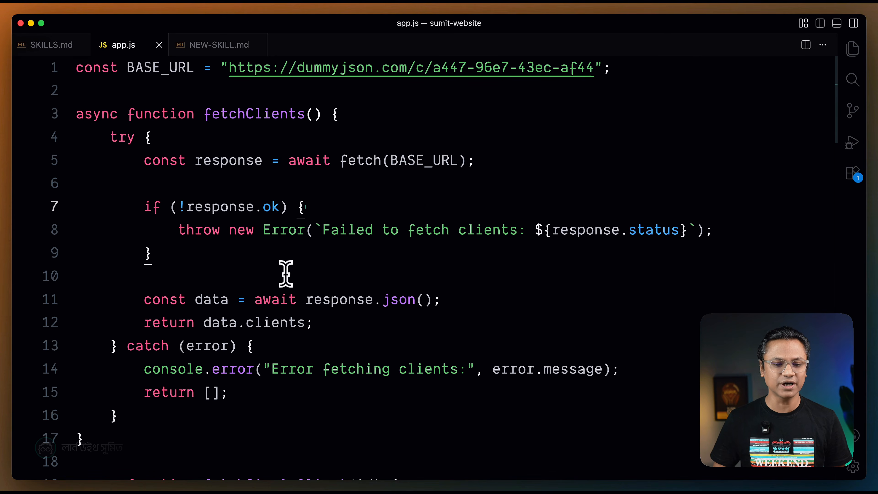
left_click(196, 231)
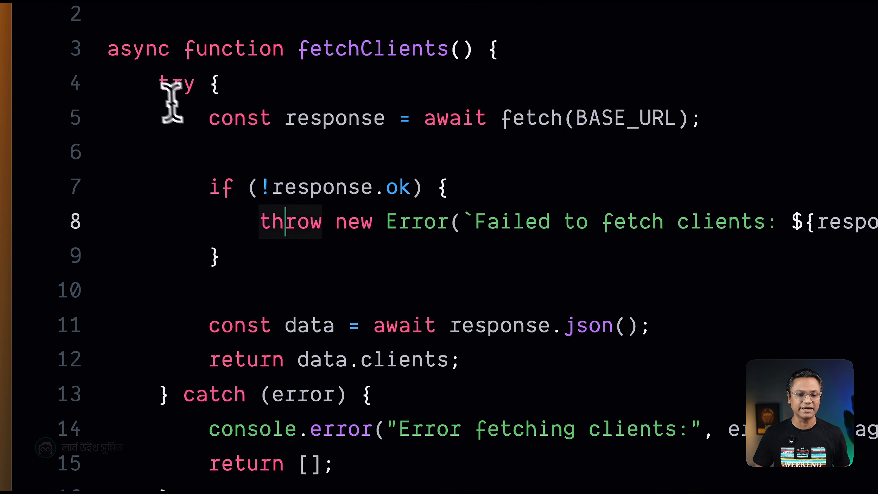
left_click_drag(110, 138, 144, 368)
left_click(271, 323)
left_click(402, 133)
left_click(560, 109)
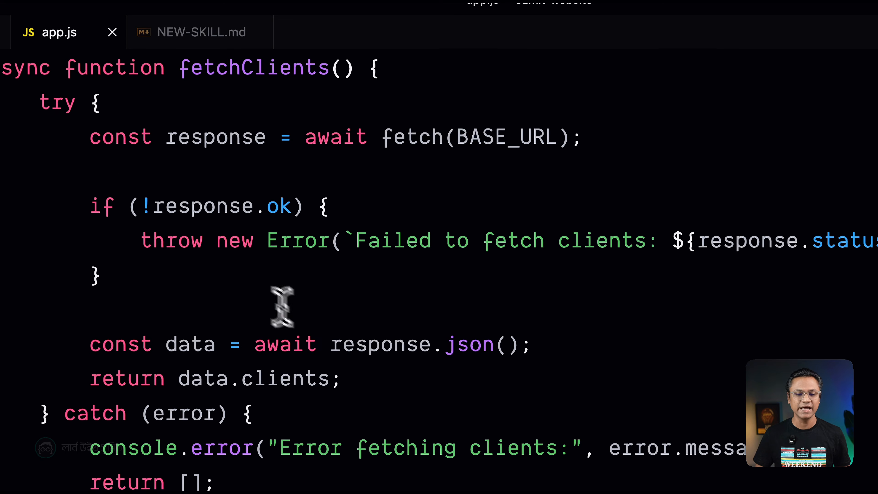
left_click(349, 224)
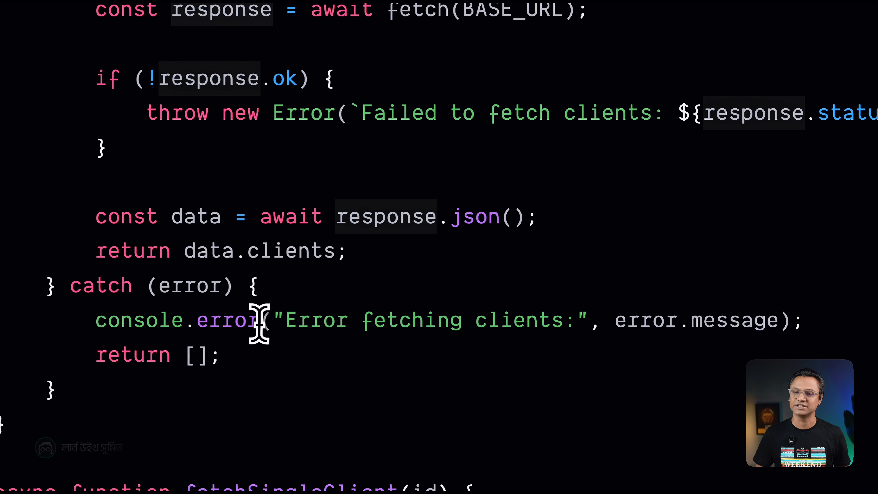
Examine how fetchSingleClient in app.js calls fetchClients and finds a client by ID.
scroll(259, 323, "down", 3)
left_click_drag(335, 258, 476, 256)
scroll(274, 289, "down", 1)
left_click(272, 292)
left_click_drag(185, 268, 704, 270)
left_click(565, 296)
scroll(336, 242, "down", 1)
scroll(287, 360, "up", 1)
scroll(405, 381, "up", 5)
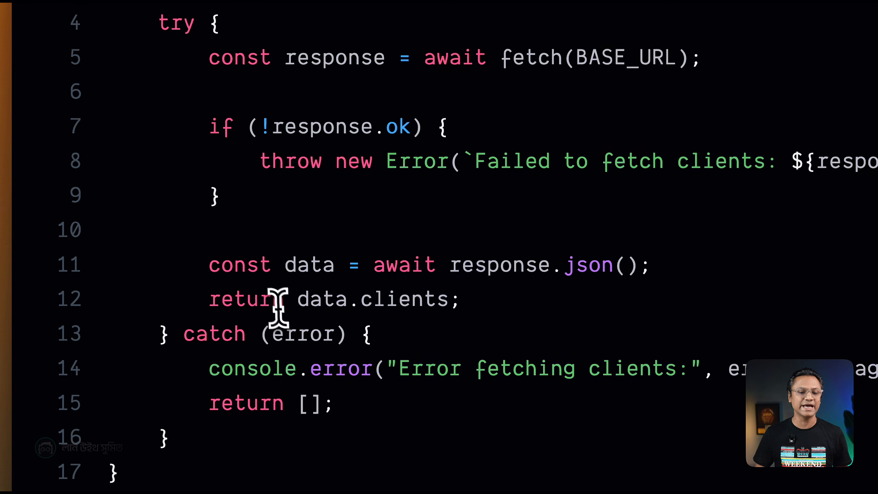
Collapse the fetchClients and fetchSingleClient functions and read the CLI arguments and usage instructions in app.js.
left_click(97, 78)
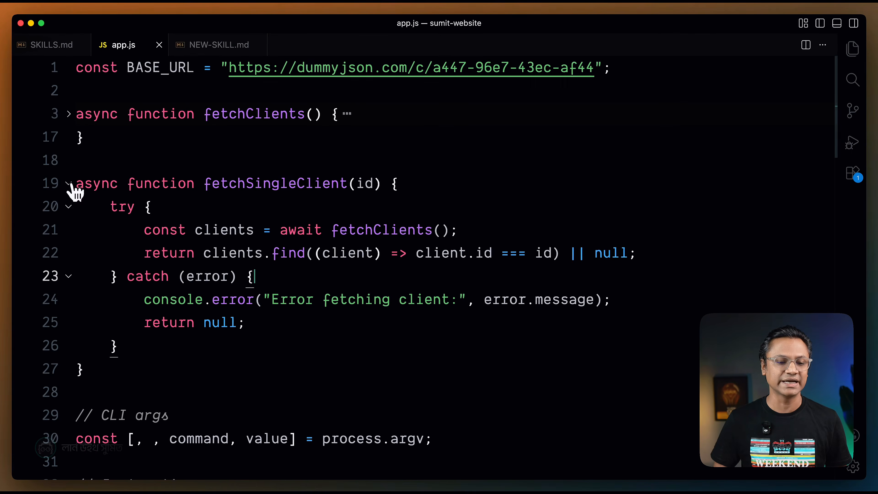
left_click(96, 183)
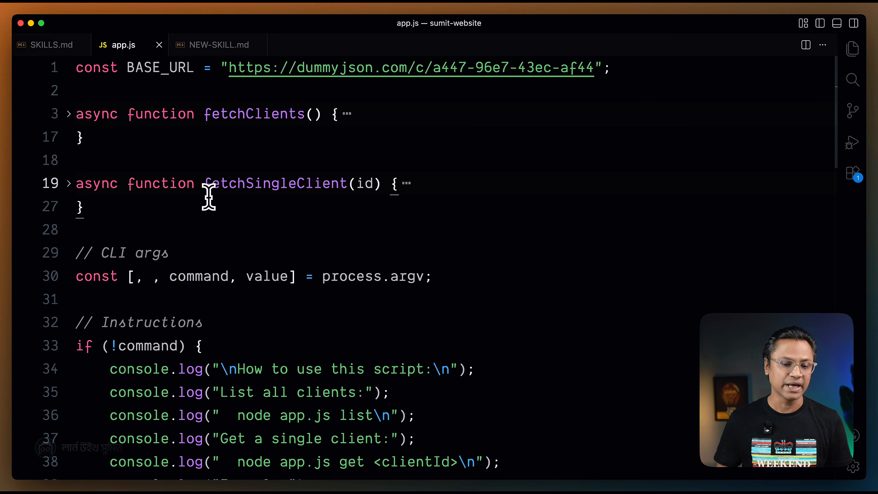
scroll(209, 197, "down", 5)
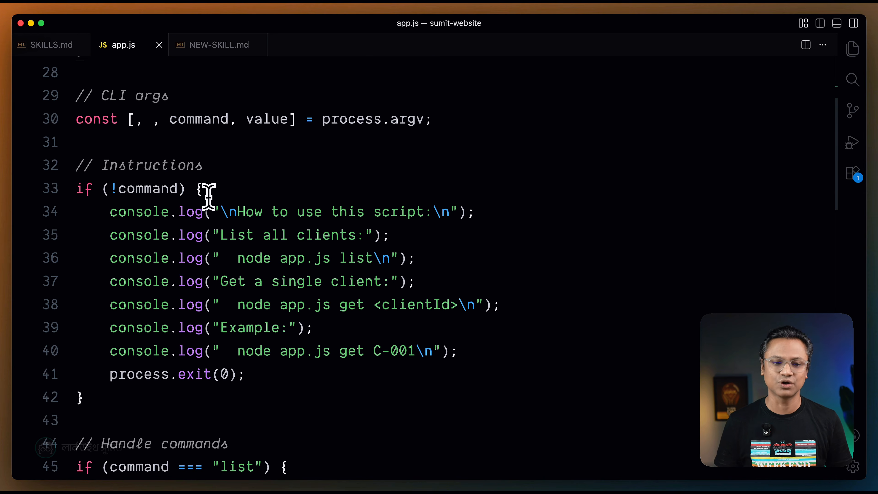
Draft the command node app.js list clients in the integrated terminal and examine its parts without running it.
left_click(83, 141)
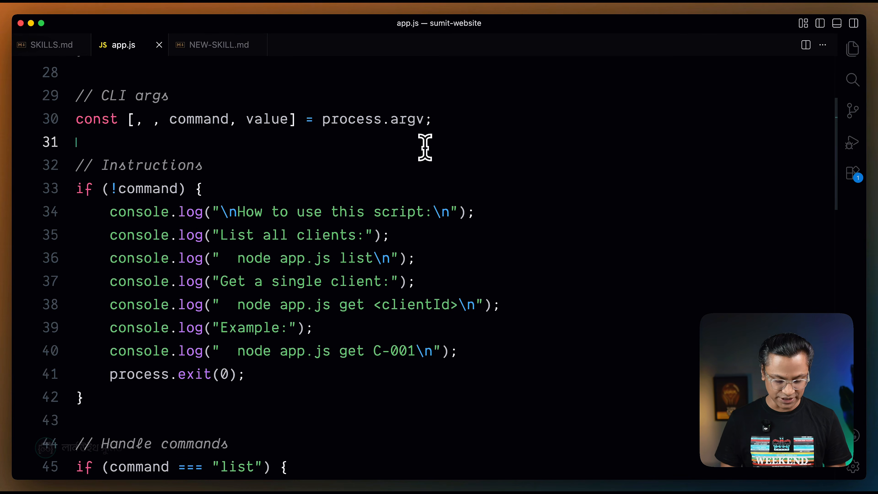
key("ctrl+grave")
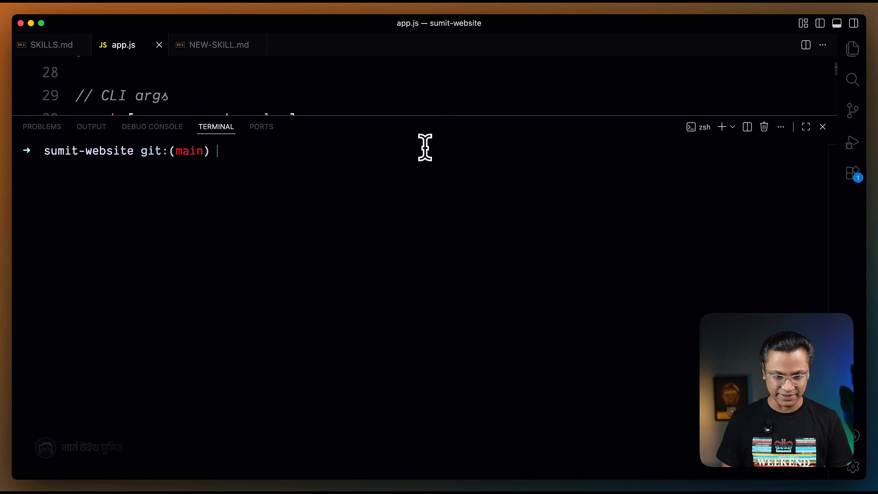
type("node app.js")
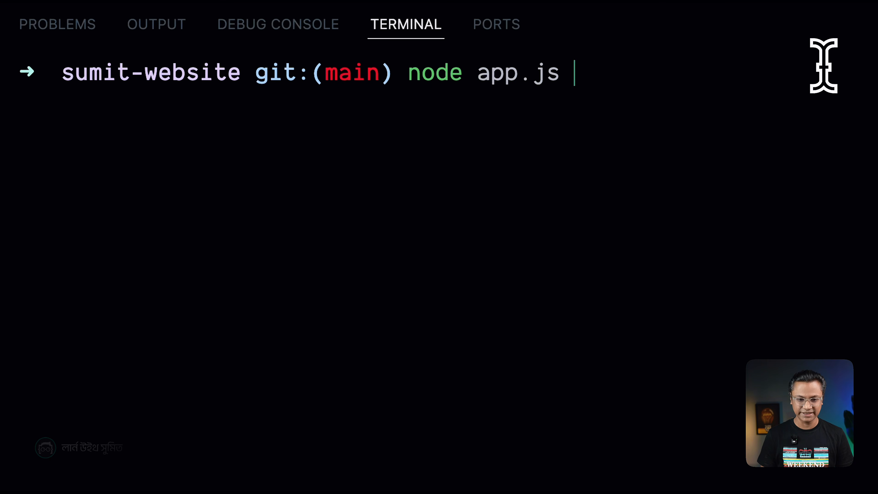
key("ctrl+grave")
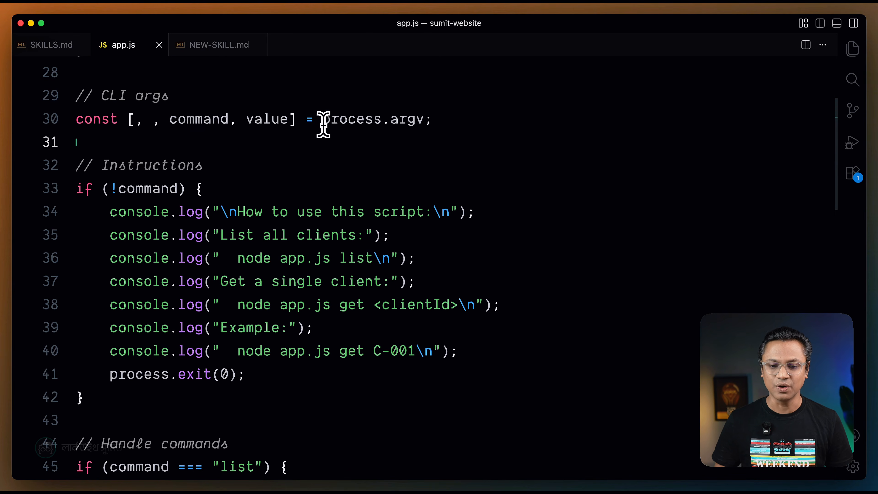
key("ctrl+grave")
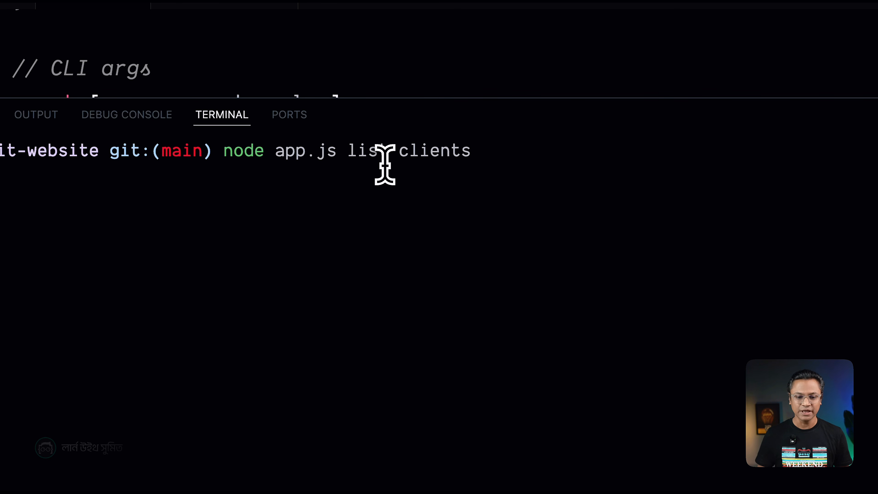
left_click_drag(225, 152, 333, 153)
left_click(334, 198)
left_click_drag(347, 150, 461, 153)
left_click(456, 175)
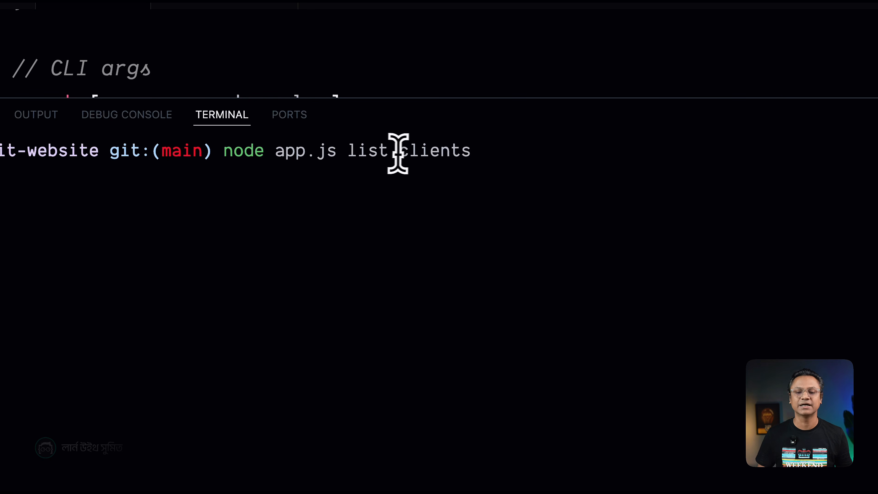
left_click_drag(225, 153, 500, 158)
left_click(492, 177)
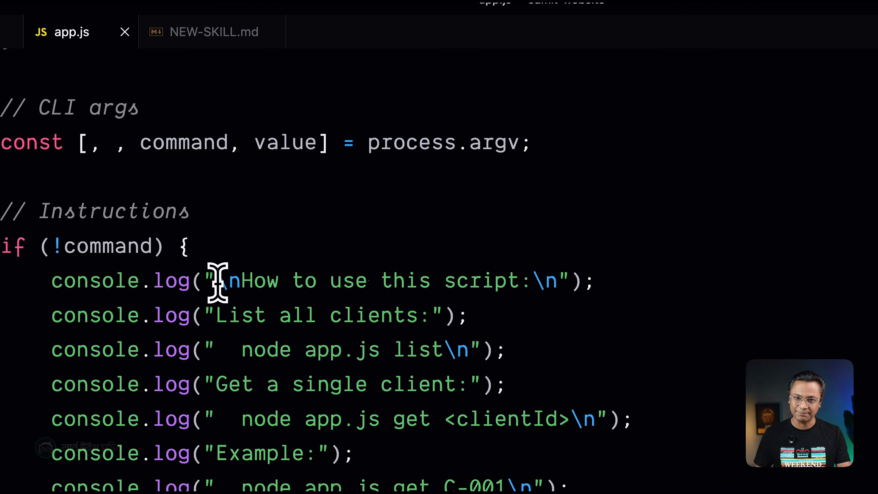
Compare the command and value variables destructured from process.argv in app.js with the arguments of the drafted terminal command.
scroll(217, 281, "down", 1)
scroll(218, 282, "up", 2)
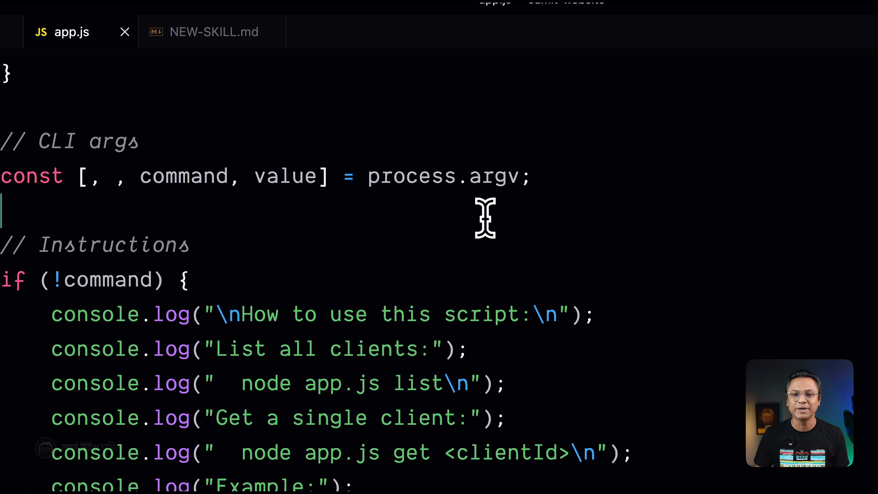
left_click_drag(471, 175, 506, 175)
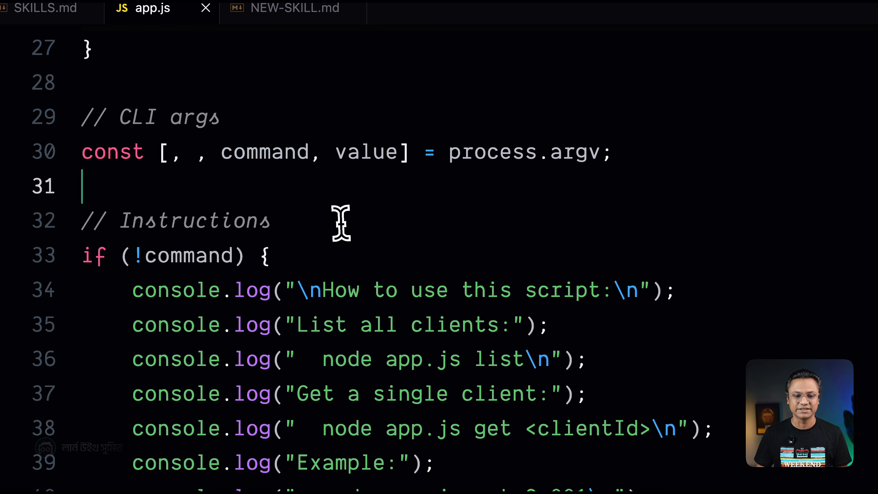
left_click(340, 223)
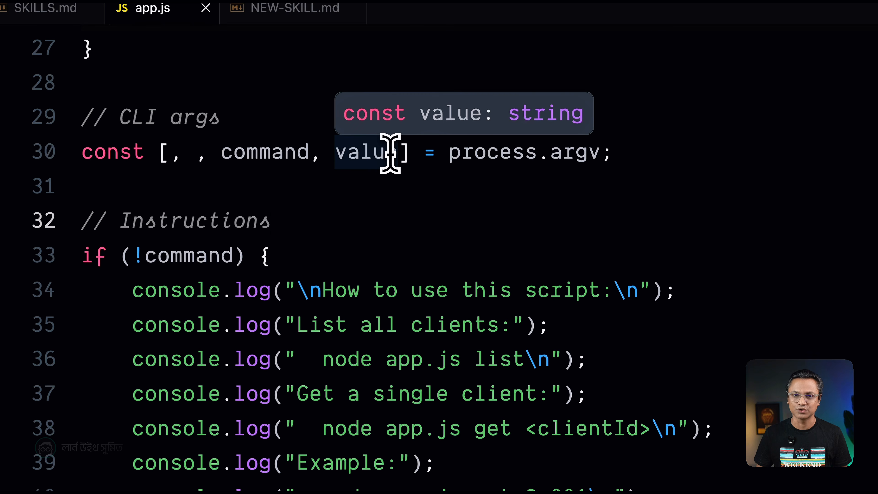
left_click(378, 179)
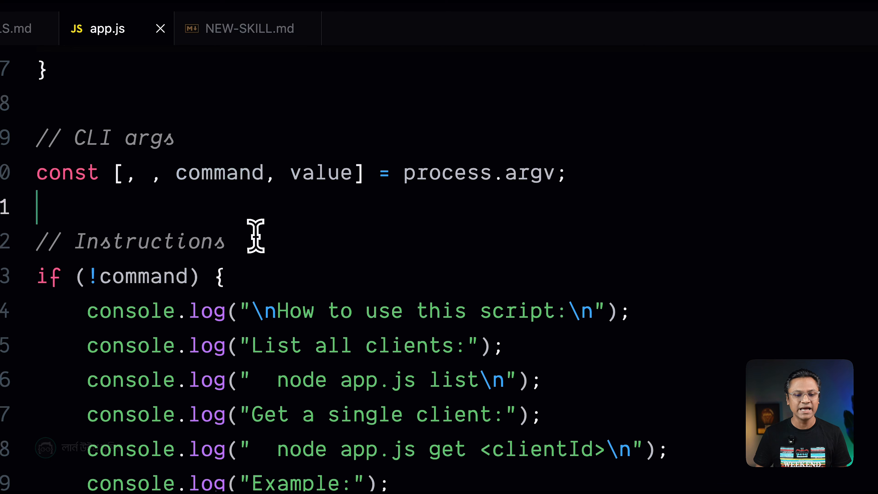
left_click(254, 235)
left_click_drag(181, 176, 257, 173)
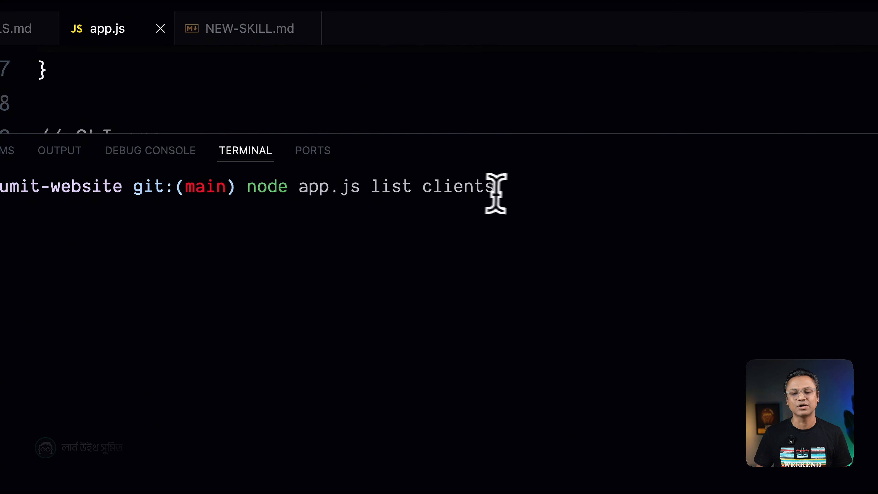
key("ctrl+`")
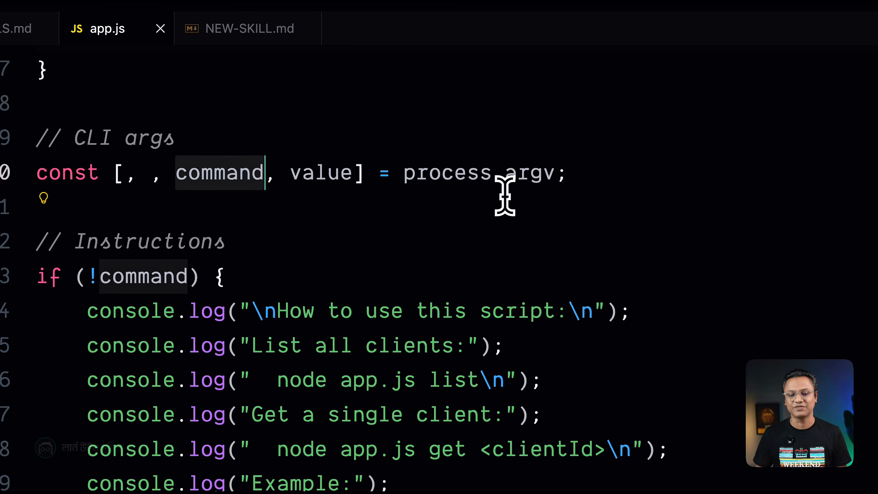
key("ctrl+`")
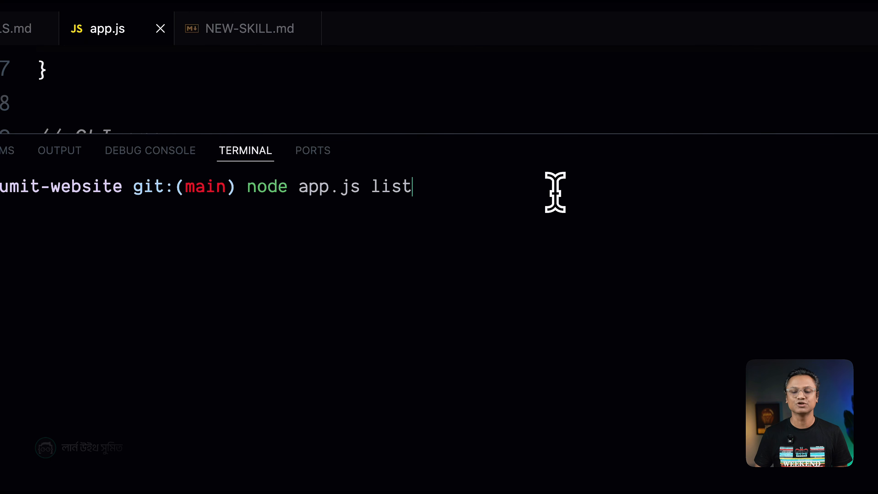
Redraft the terminal command as node app.js get clientID.
key("BackSpace")
key("BackSpace")
key("BackSpace")
key("BackSpace")
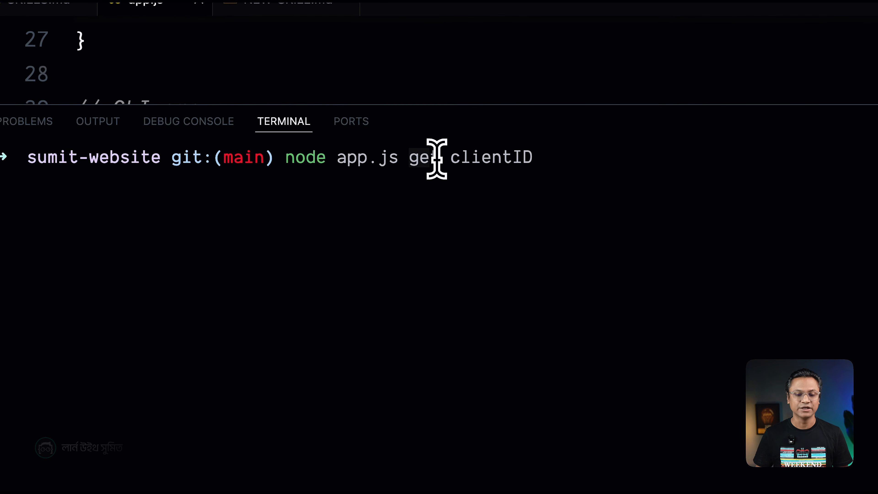
Examine the Instructions block in app.js and its condition for a missing command.
key("ctrl+grave")
scroll(312, 273, "down", 2)
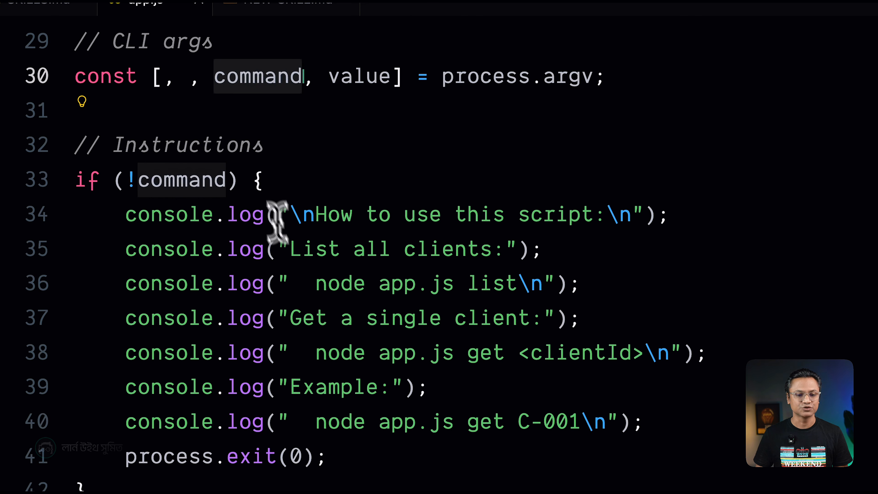
left_click(259, 189)
left_click_drag(119, 144, 273, 142)
scroll(304, 194, "down", 1)
left_click_drag(140, 154, 227, 157)
key("ctrl+grave")
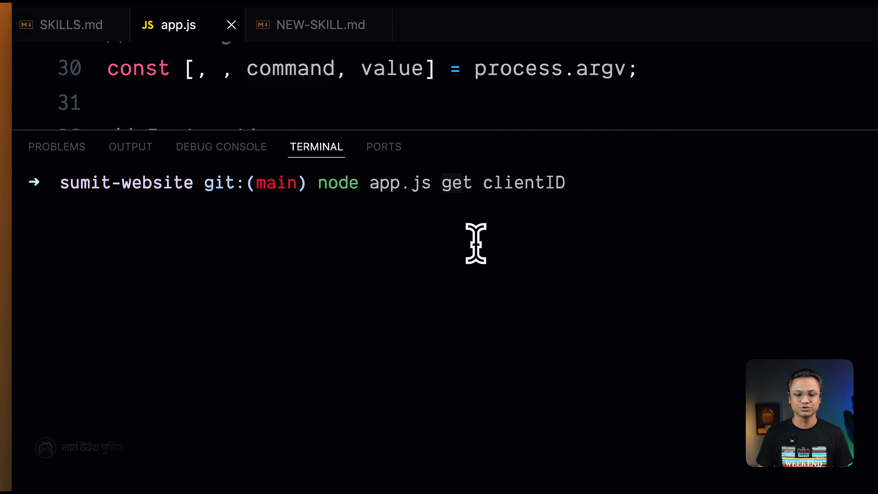
Try to run node app.js without arguments from the sumit-website folder, and clear the terminal.
key("BackSpace")
key("BackSpace")
key("BackSpace")
key("BackSpace")
key("BackSpace")
key("BackSpace")
key("Return")
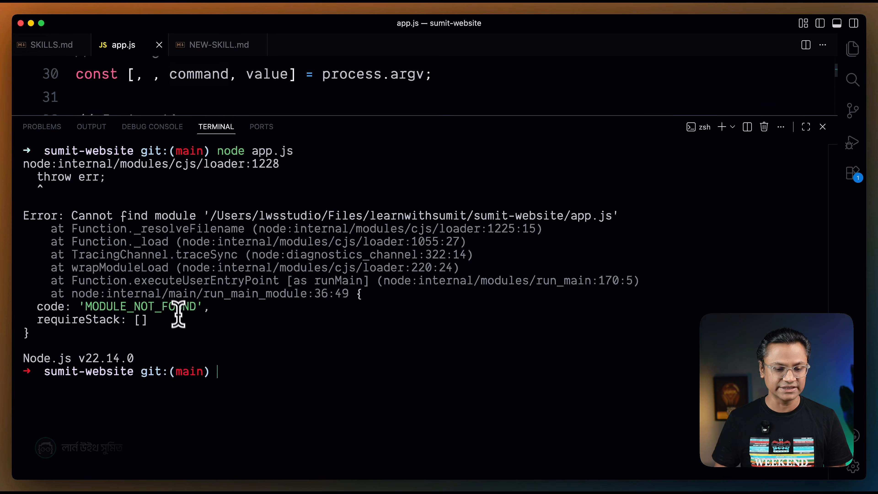
key("super+j")
key("super+j")
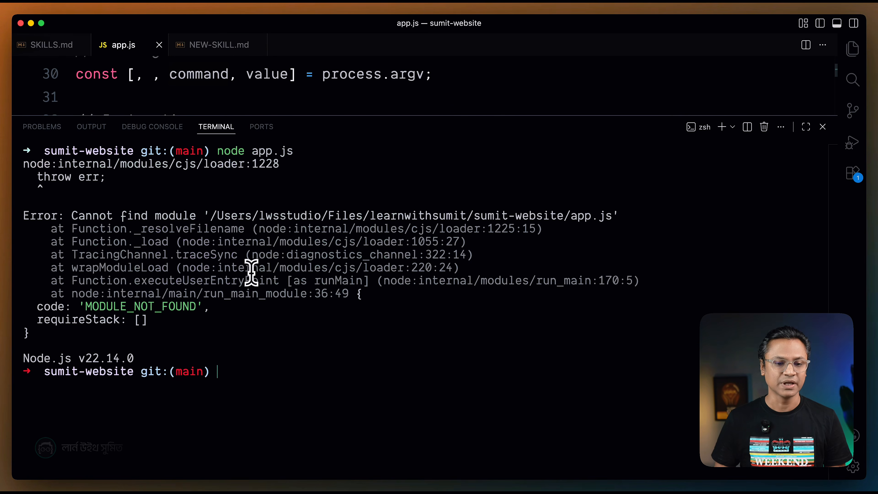
key("super+k")
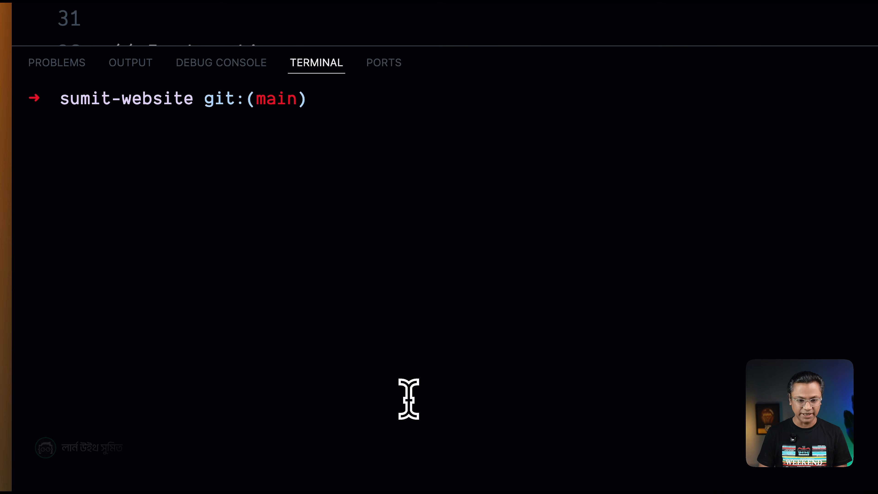
key("super+j")
key("super+j")
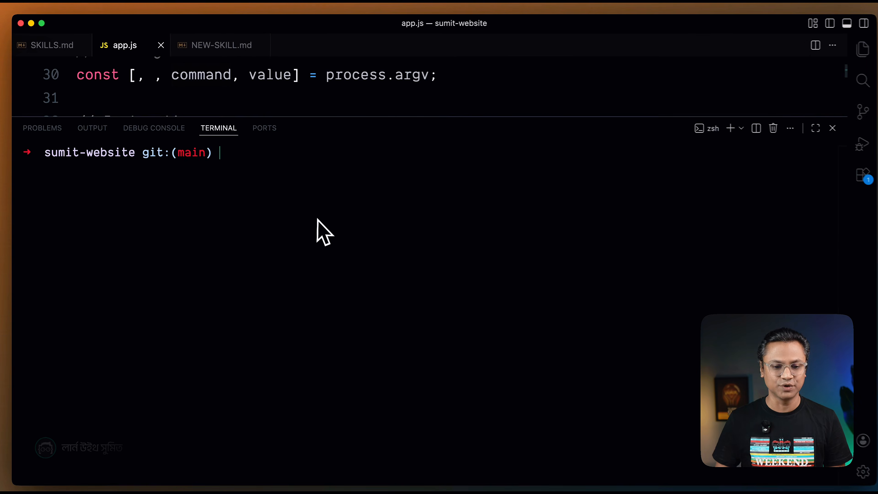
Change the terminal's working directory to the Desktop folder that holds app.js and clear the terminal.
key("super+Tab")
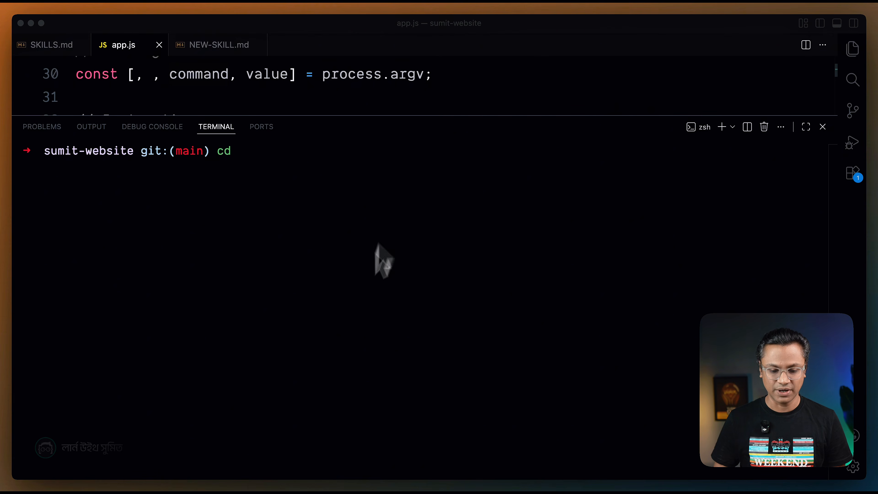
left_click(251, 465)
left_click(283, 251)
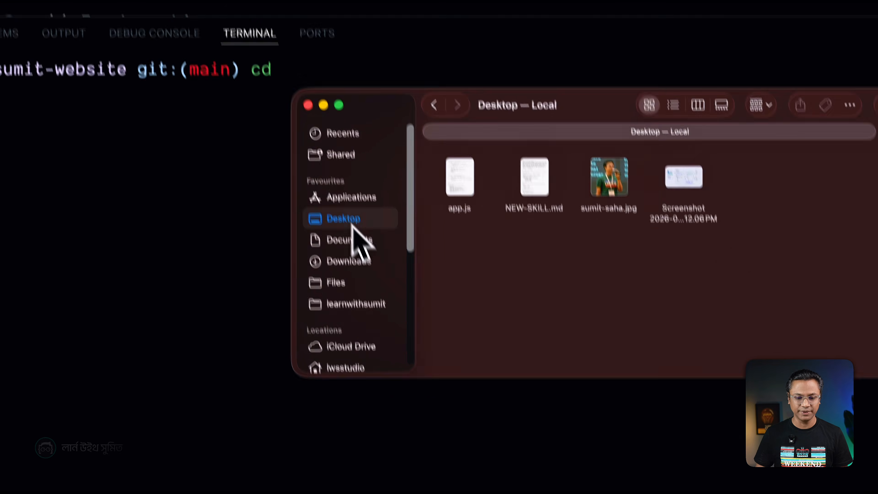
left_click_drag(460, 178, 195, 261)
left_click(230, 260)
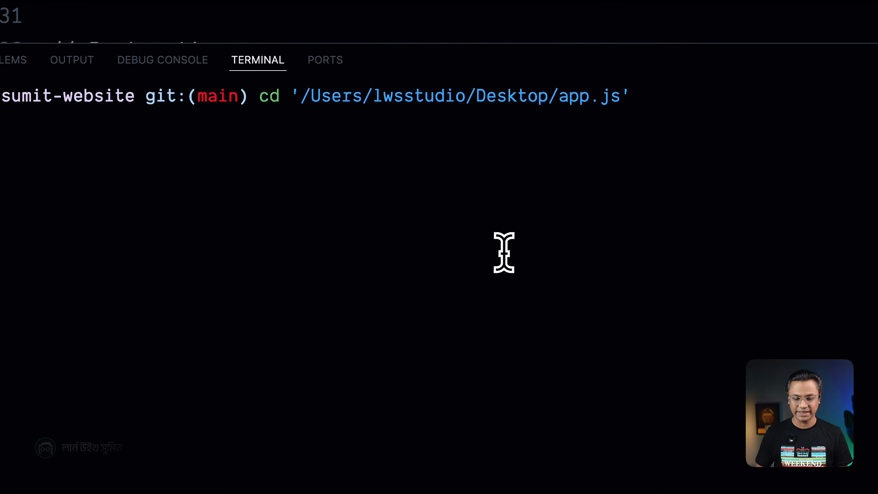
key("BackSpace")
key("BackSpace")
key("Return")
key("super+k")
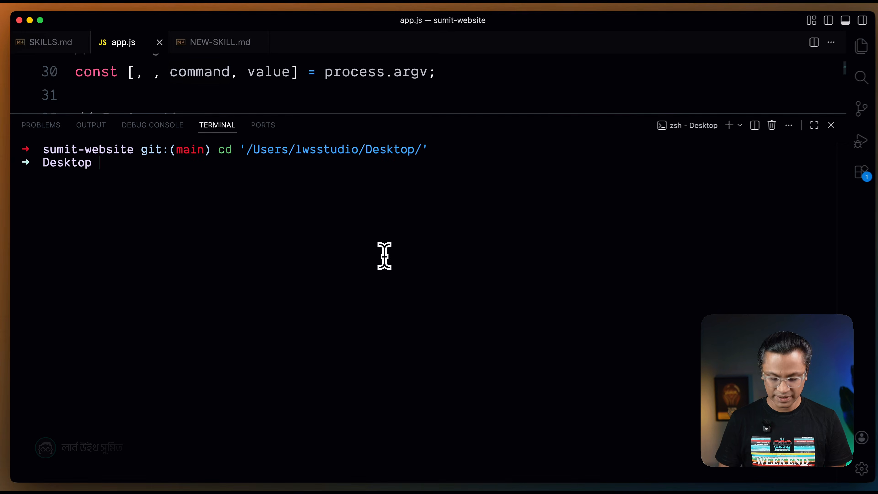
Run node app.js without arguments and read the printed usage for listing all clients and getting a single client.
key("Up")
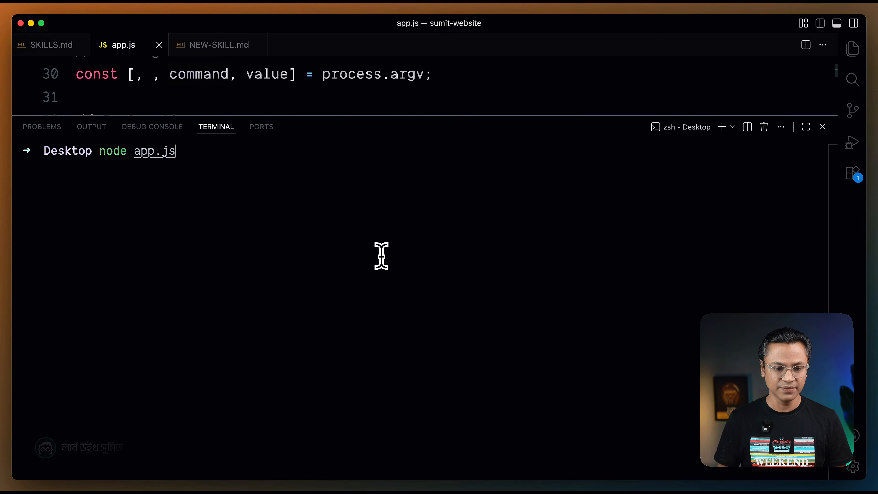
key("Return")
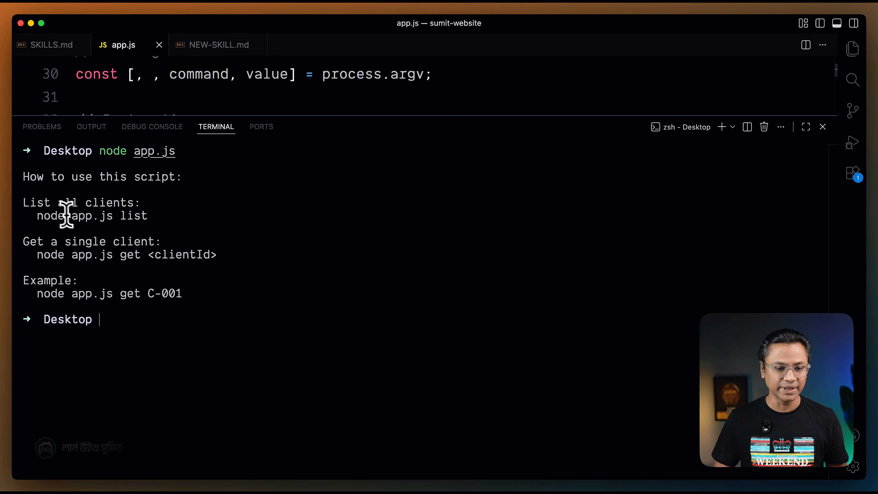
left_click_drag(38, 215, 141, 218)
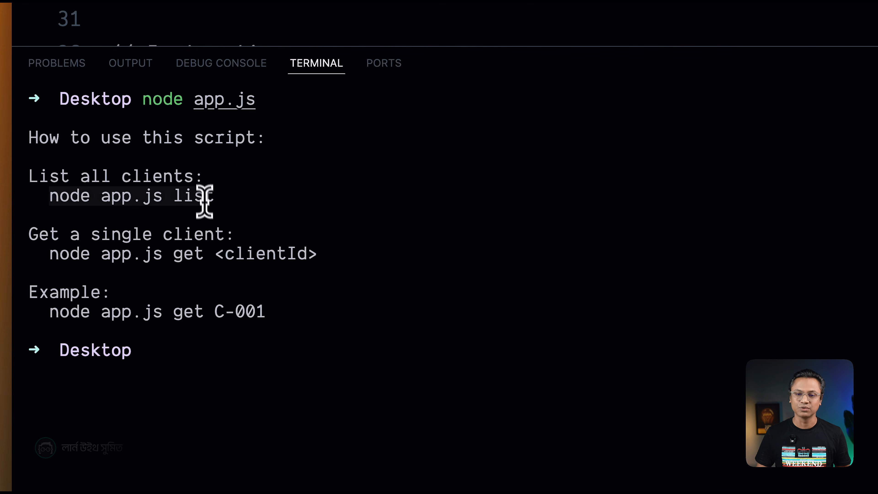
left_click(205, 210)
left_click_drag(51, 203, 216, 195)
left_click(159, 211)
left_click(189, 266)
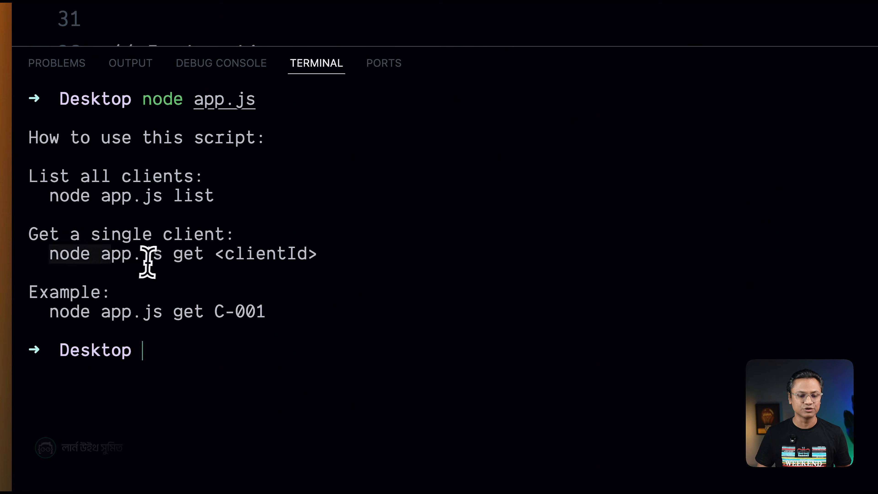
left_click_drag(335, 255, 164, 268)
left_click(165, 269)
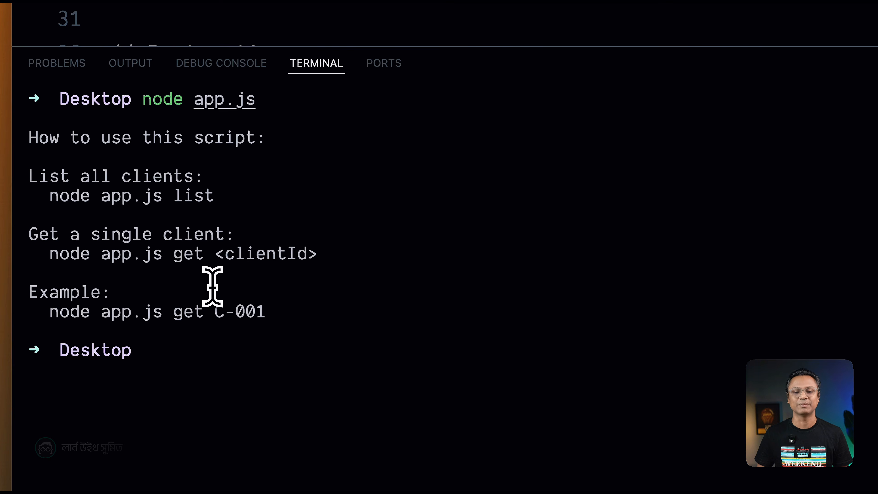
Examine the missing-command block in app.js that logs the usage instructions and ends with process.exit(0).
key("ctrl+j")
left_click(242, 294)
left_click_drag(157, 406, 106, 88)
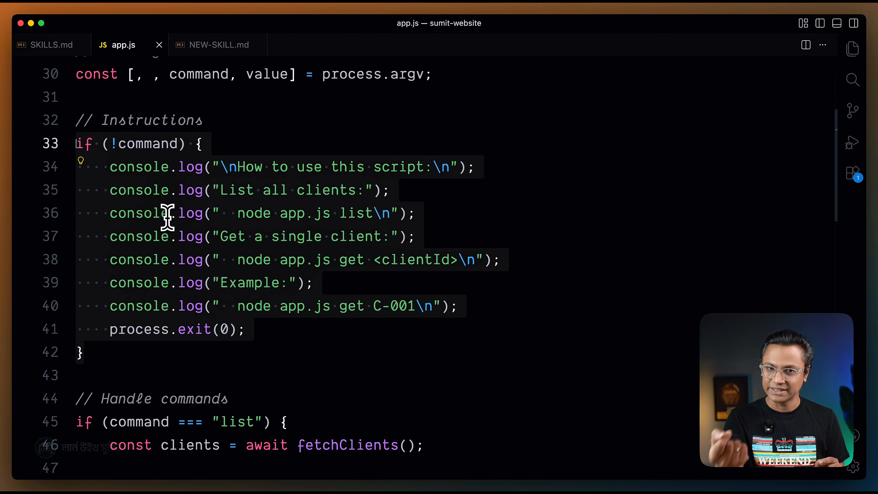
scroll(157, 215, "down", 10)
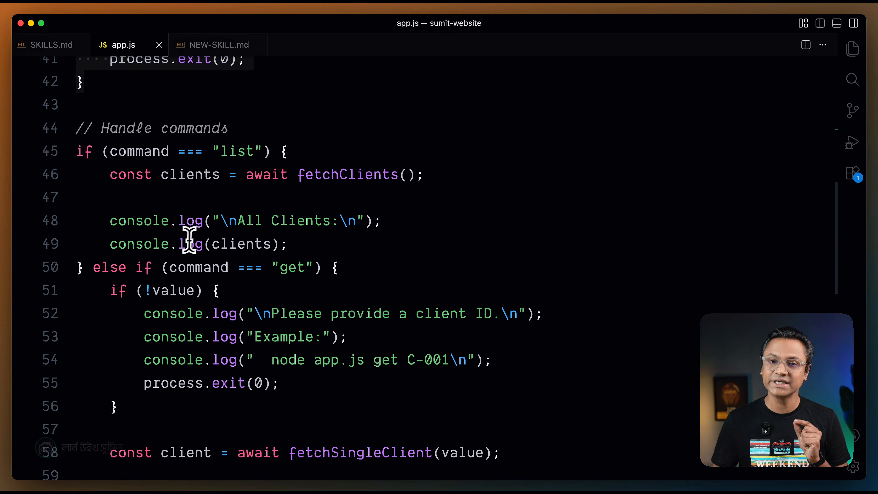
left_click(100, 128)
scroll(137, 187, "up", 8)
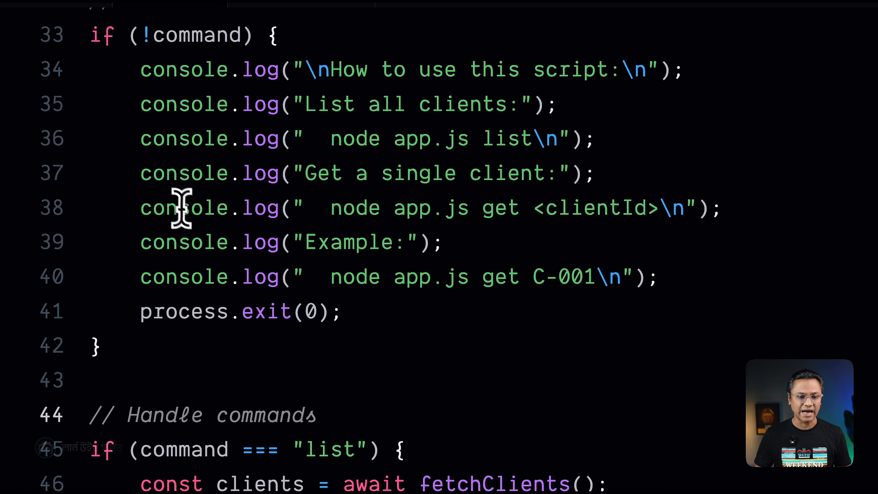
left_click_drag(352, 320, 133, 308)
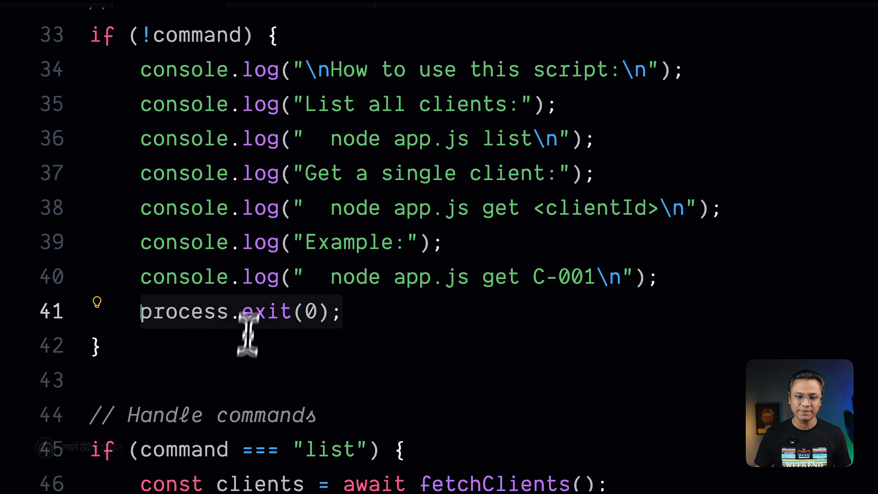
Examine how the list command in app.js awaits fetchClients and logs all clients.
scroll(212, 294, "down", 5)
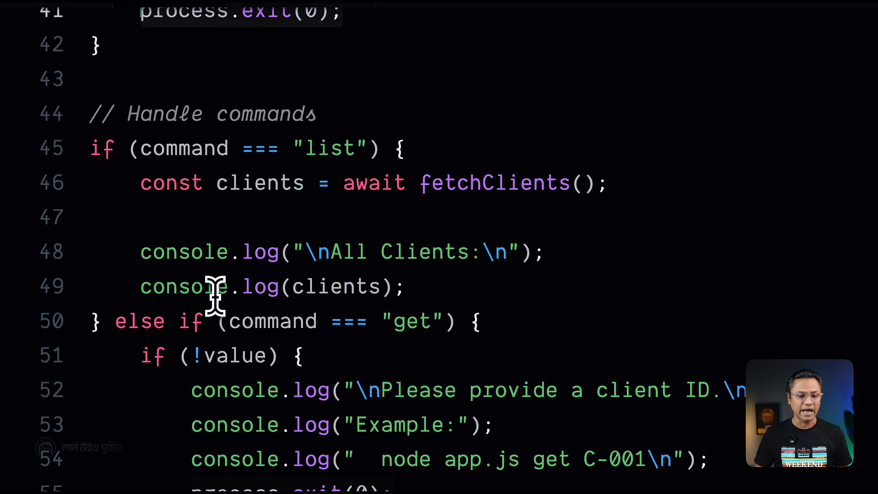
scroll(215, 296, "down", 1)
left_click(216, 253)
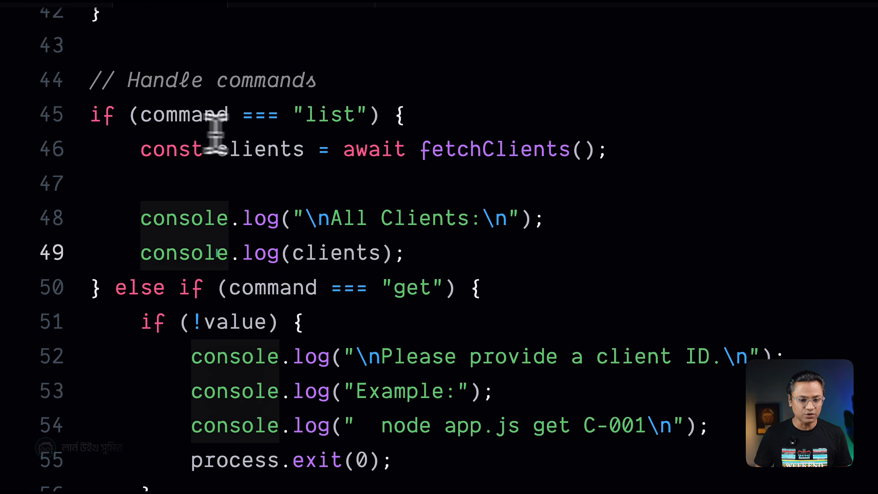
left_click(392, 179)
left_click_drag(408, 156, 603, 150)
left_click(441, 249)
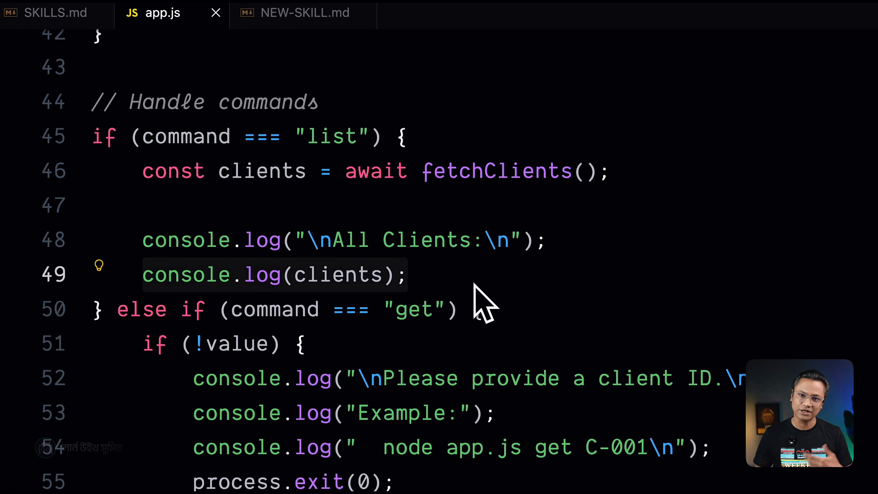
Examine the get command branch in app.js and its missing-value check that asks for a client ID.
scroll(449, 285, "down", 5)
left_click(379, 285)
left_click(485, 75)
scroll(449, 155, "down", 1)
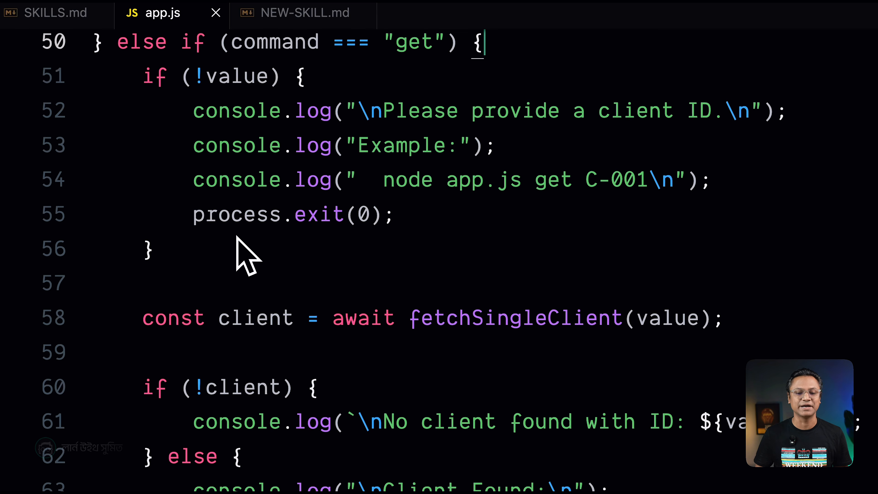
scroll(249, 231, "up", 1)
scroll(433, 139, "up", 2)
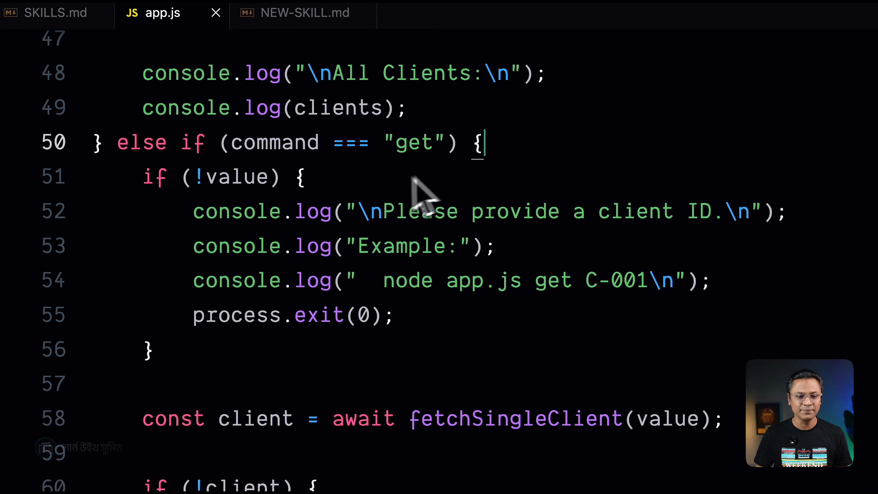
left_click(212, 174)
left_click(258, 178)
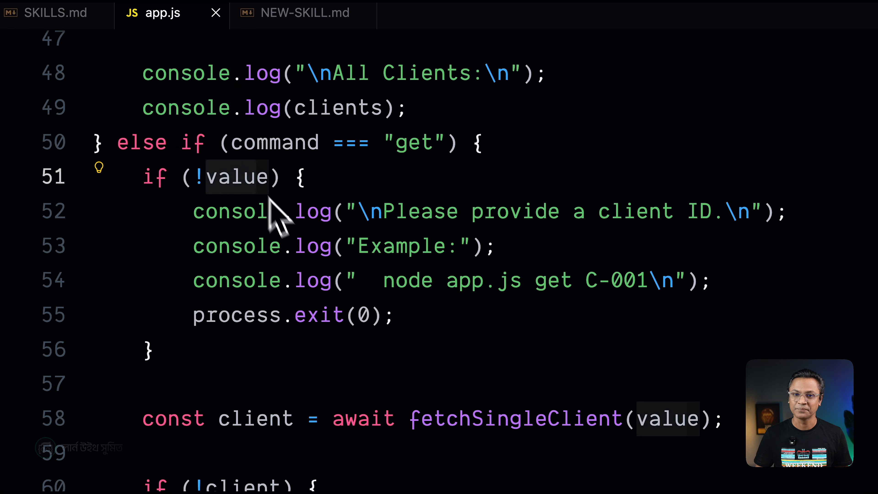
left_click(308, 258)
left_click_drag(143, 192, 204, 364)
left_click(284, 344)
scroll(415, 332, "down", 1)
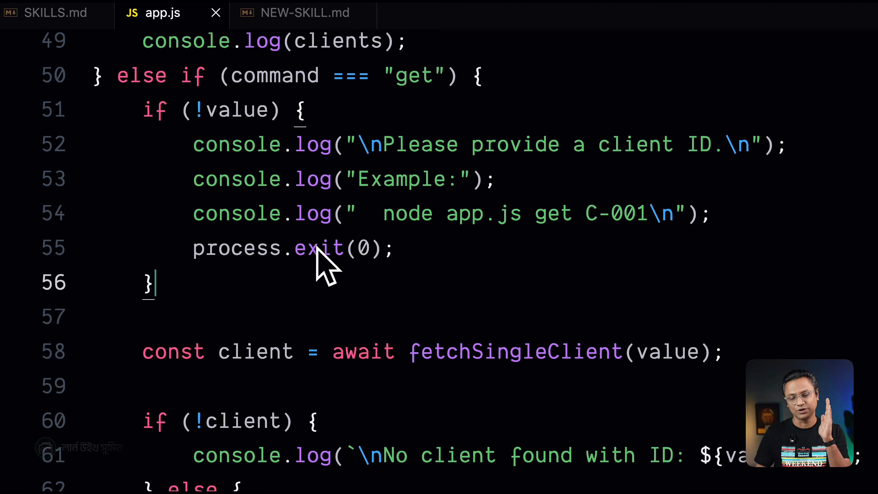
Examine the fetchSingleClient call in app.js, its client-found handling and the final else block for invalid commands.
scroll(265, 275, "down", 2)
left_click_drag(135, 282, 702, 294)
left_click(367, 237)
left_click(595, 159)
left_click(594, 175)
left_click_drag(532, 213, 590, 212)
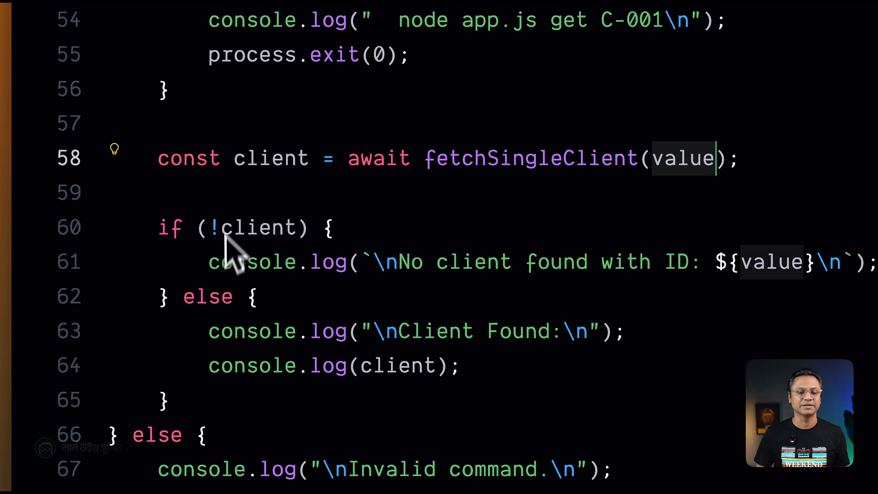
scroll(284, 177, "down", 1)
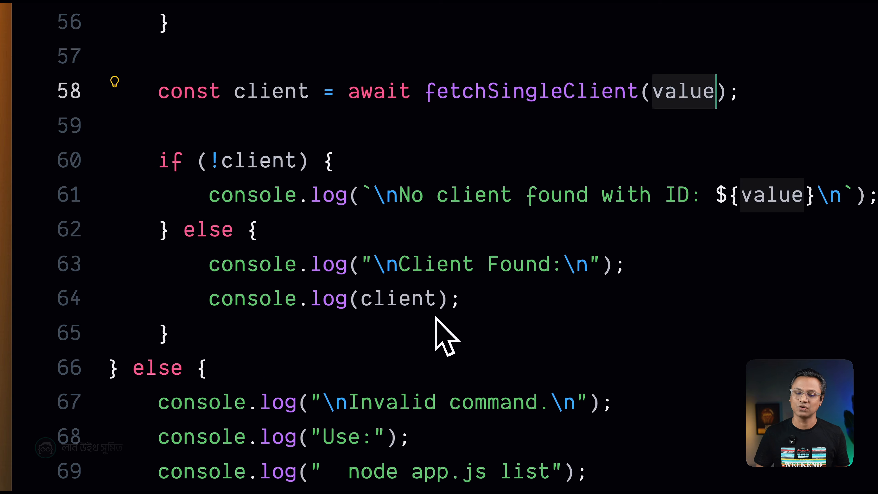
scroll(435, 317, "down", 1)
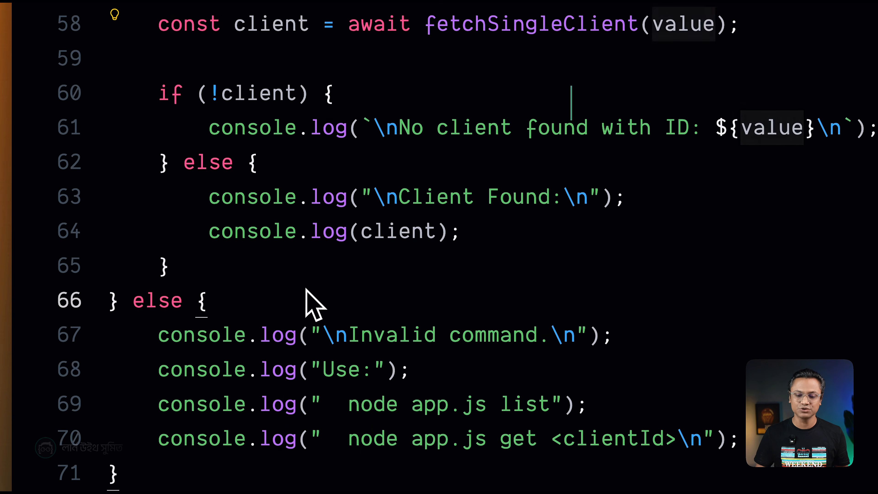
left_click_drag(171, 335, 716, 439)
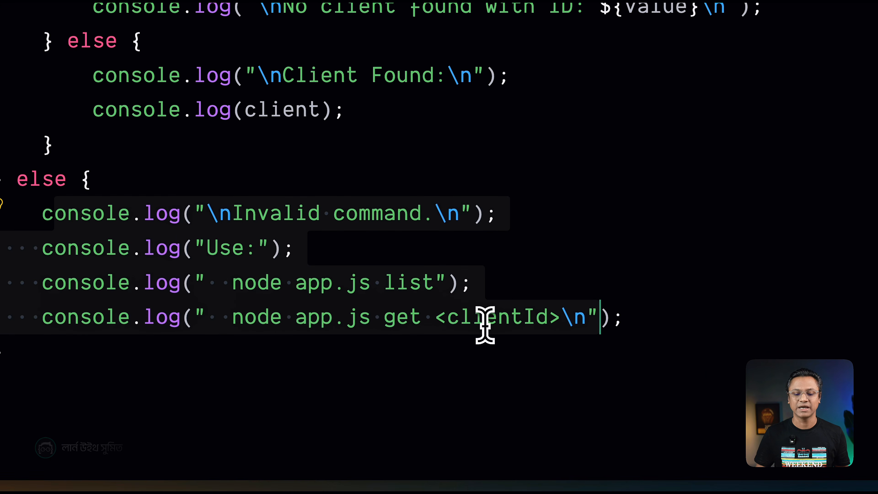
Run node app.js list in the terminal from the Desktop folder.
scroll(267, 232, "up", 5)
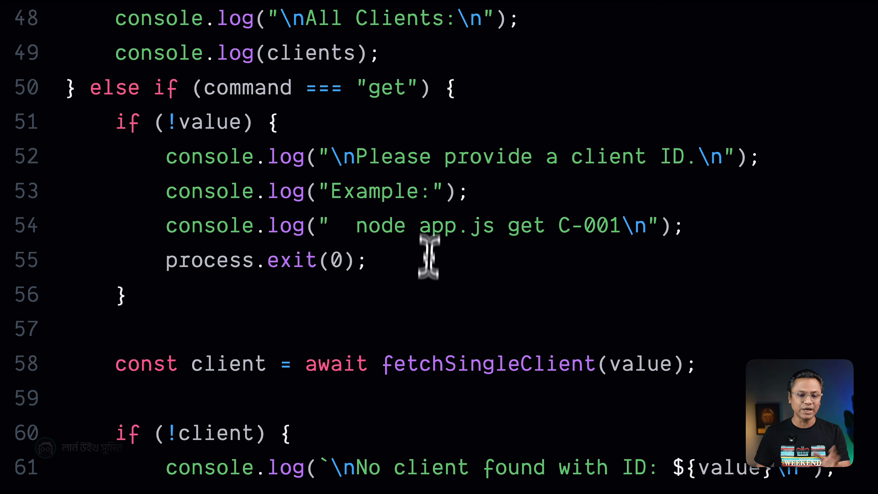
scroll(427, 243, "up", 2)
scroll(419, 303, "up", 6)
left_click(410, 234)
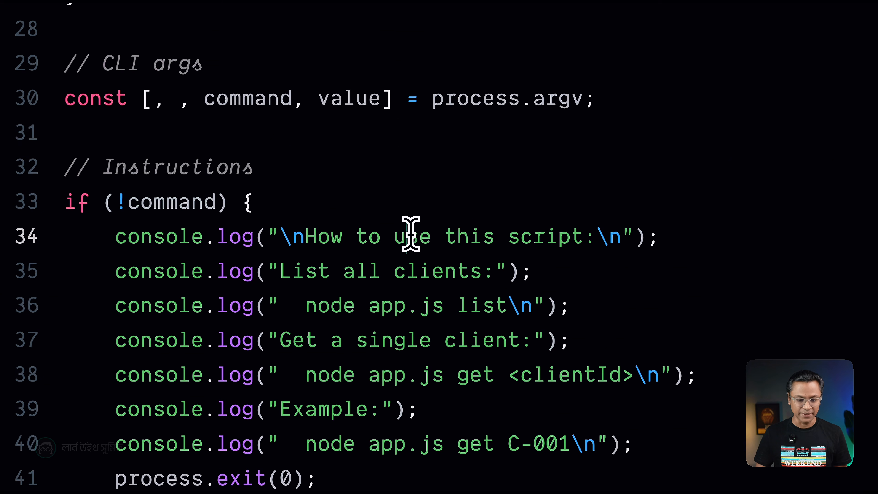
key("ctrl+grave")
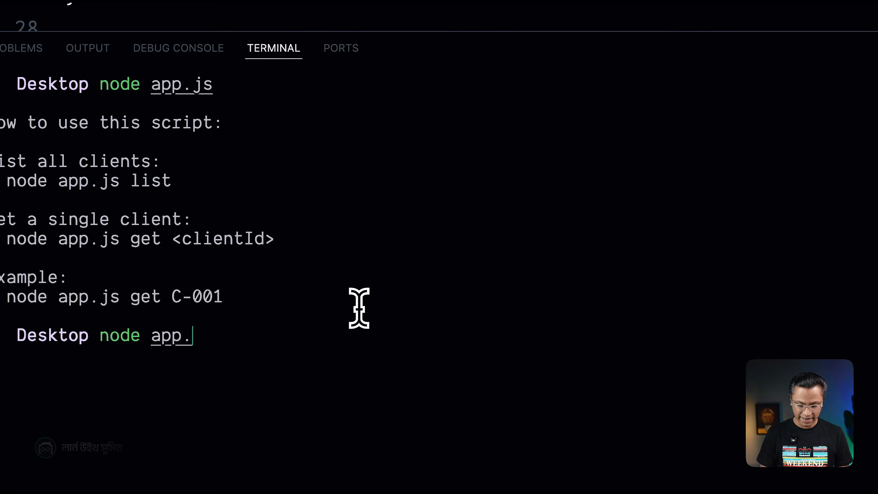
type("node app.js list")
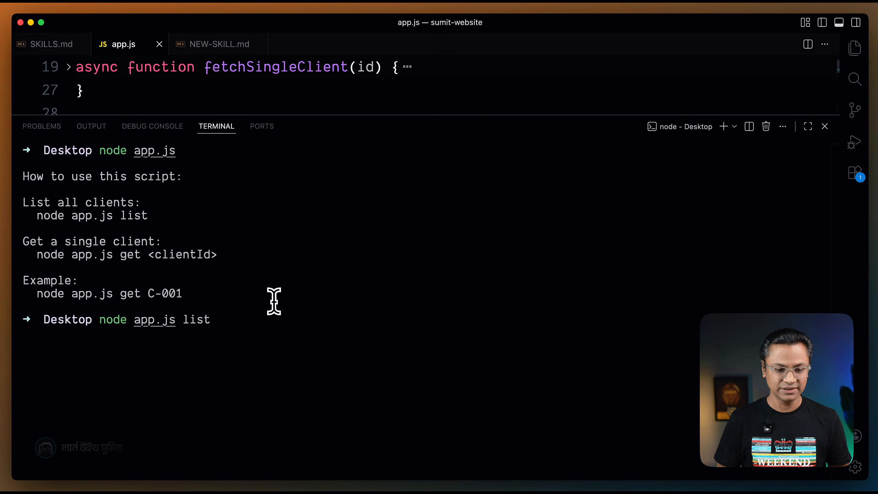
key("Return")
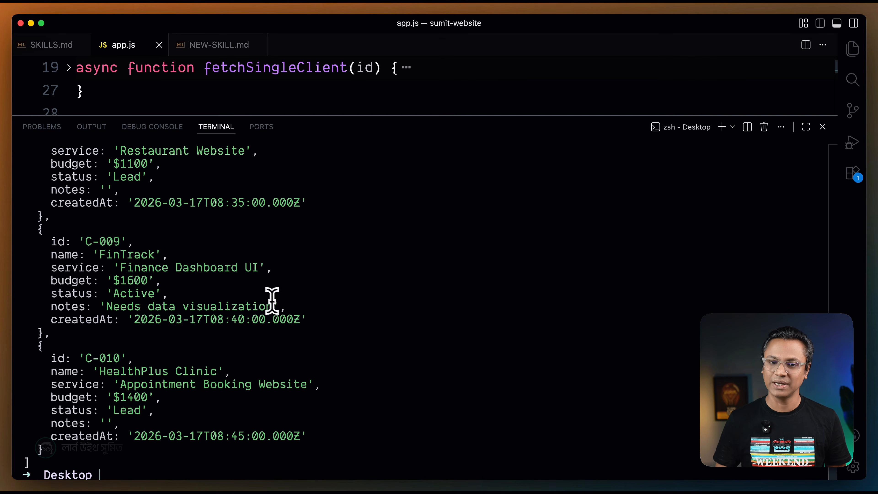
Read through the client records printed by the list command, back up to the usage instructions.
scroll(157, 275, "up", 8)
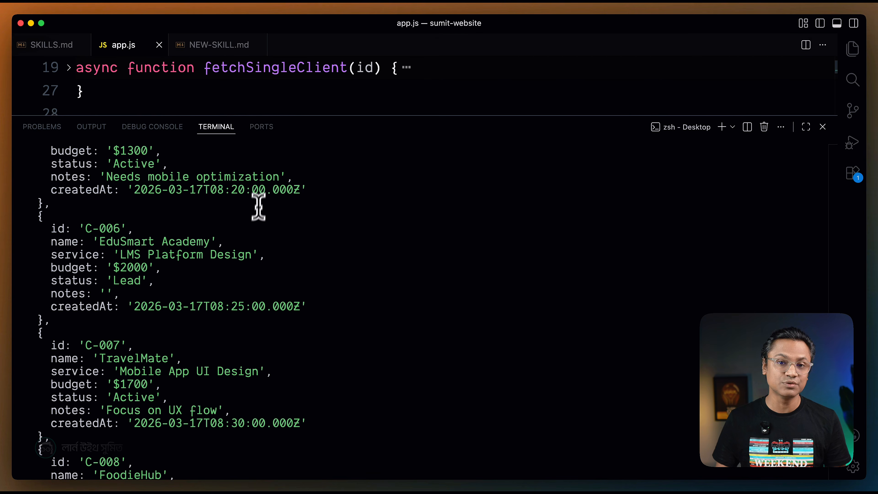
scroll(256, 220, "up", 15)
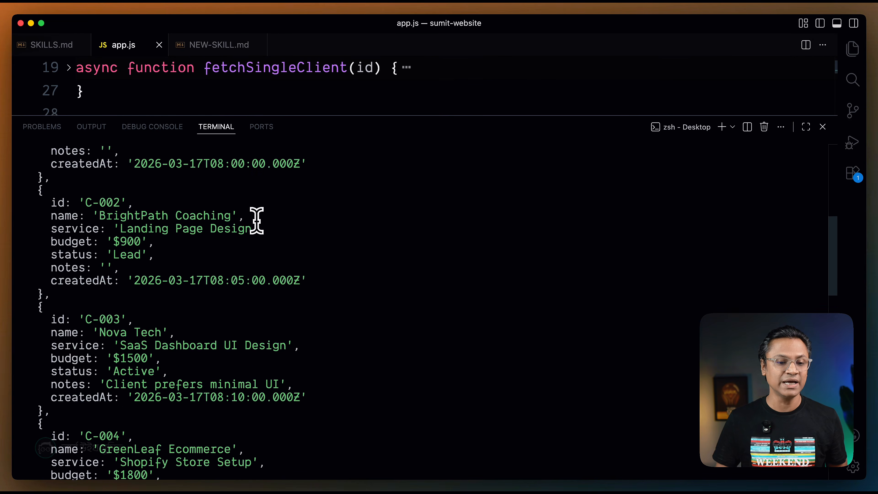
scroll(168, 212, "down", 5)
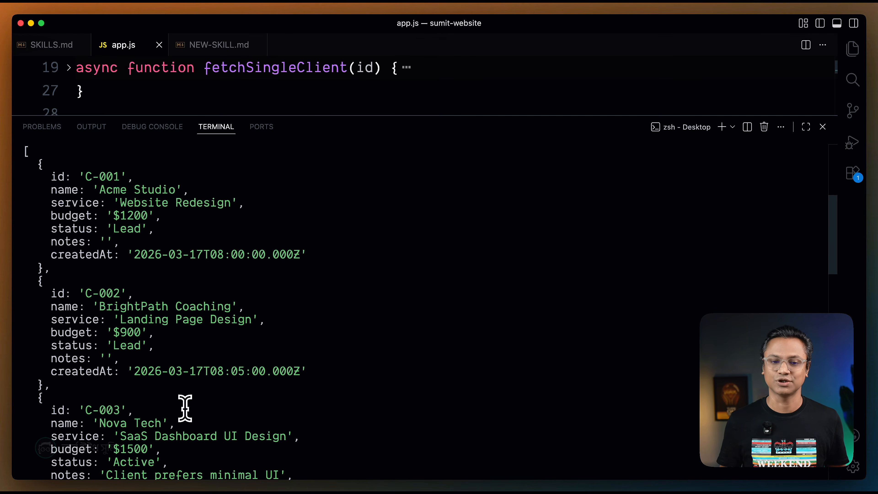
scroll(185, 408, "down", 20)
scroll(185, 408, "up", 20)
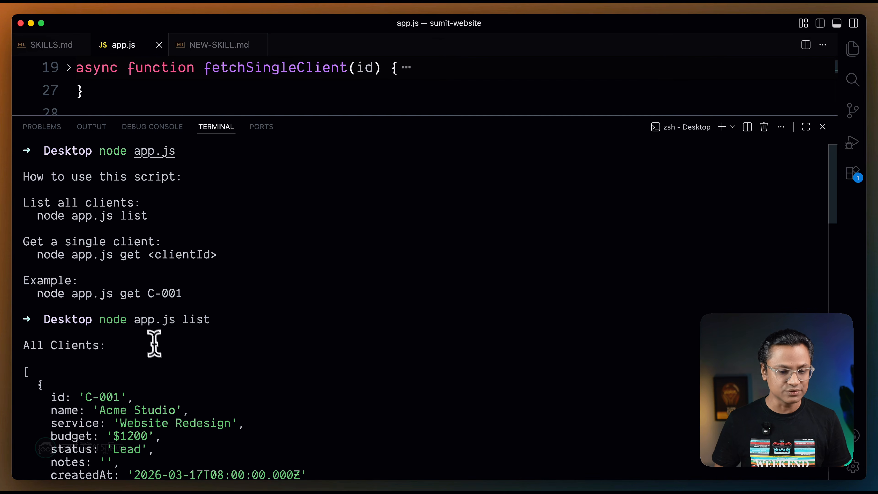
Copy node app.js get from the printed usage, clear the terminal and paste it at the prompt.
left_click_drag(37, 255, 139, 258)
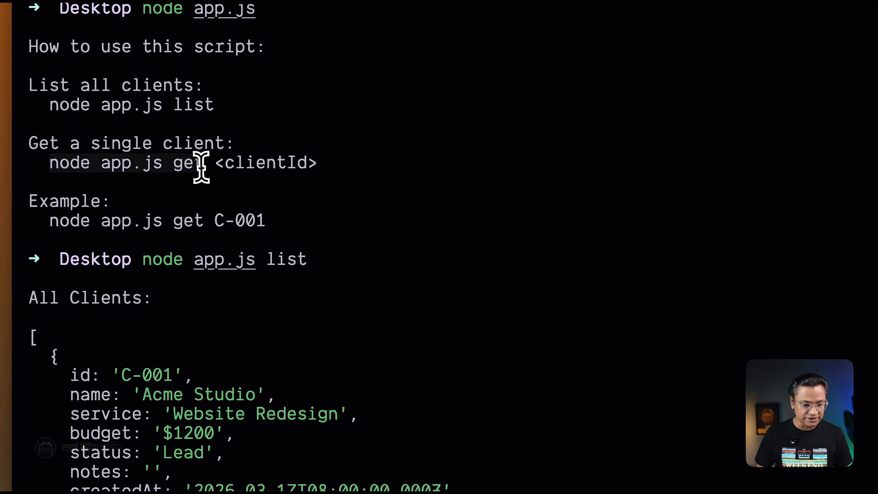
scroll(333, 259, "down", 20)
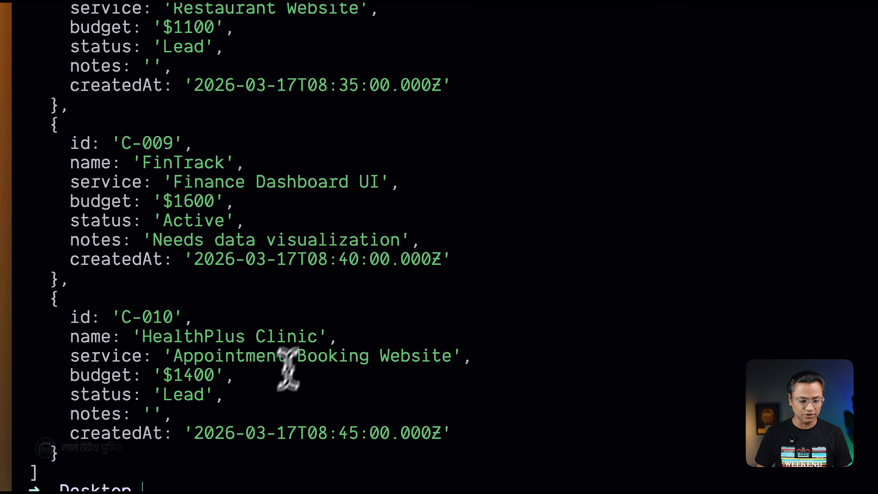
key("super+k")
type("node app.js get")
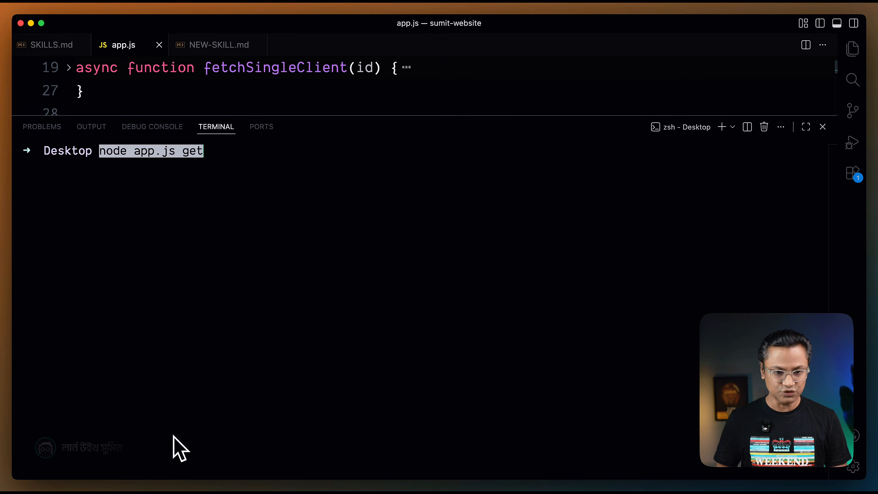
key("super+j")
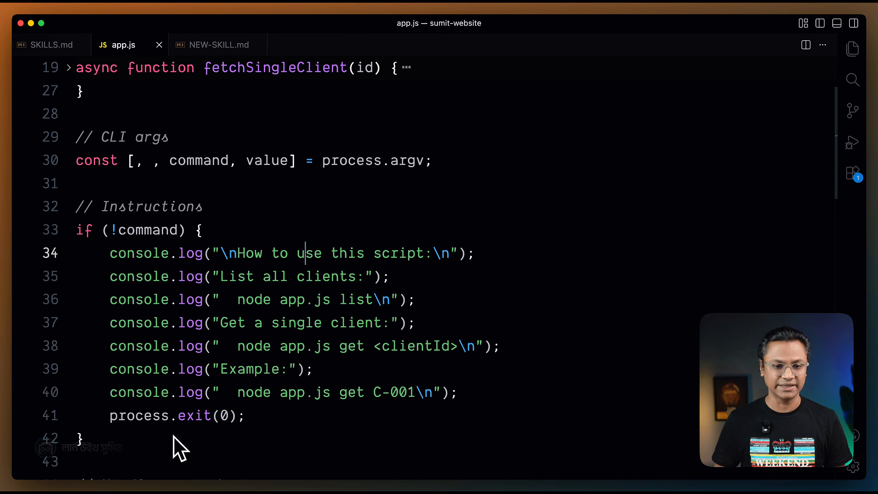
Copy the ID C-004 from the DummyJSON response in the browser and run node app.js get C-004 in the VS Code terminal.
key("super+Tab")
key("super+Tab")
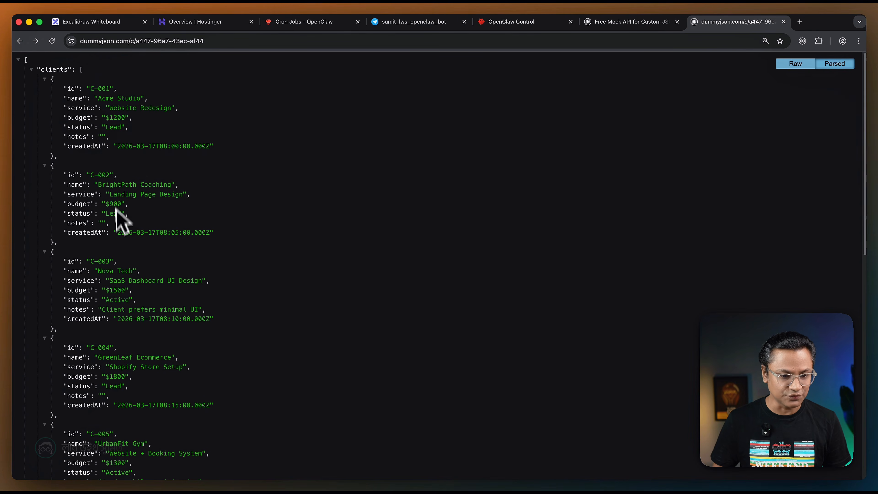
scroll(121, 274, "down", 1)
left_click_drag(90, 337, 108, 340)
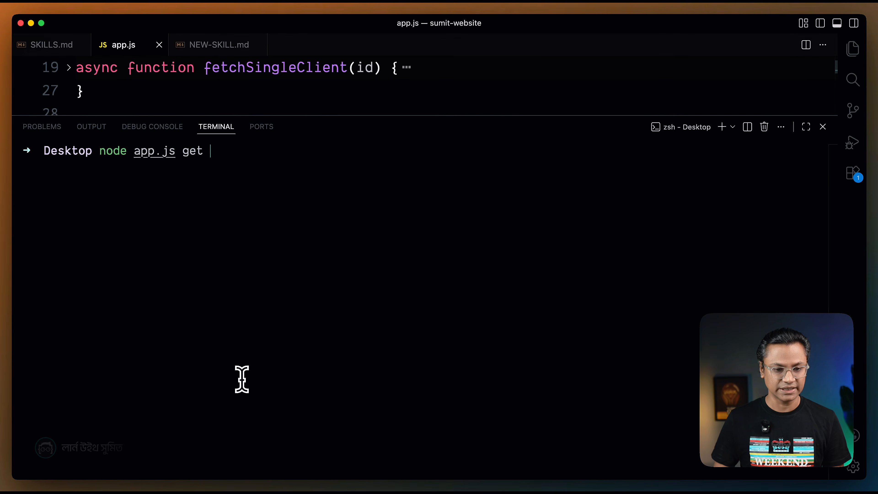
type("C-004")
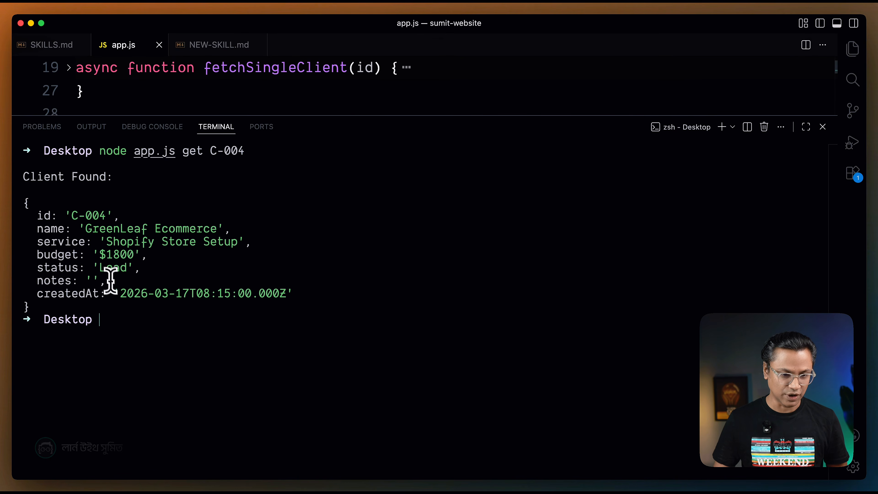
Review the returned client record, then clear the terminal and hide it to return to app.js.
left_click_drag(23, 199, 38, 296)
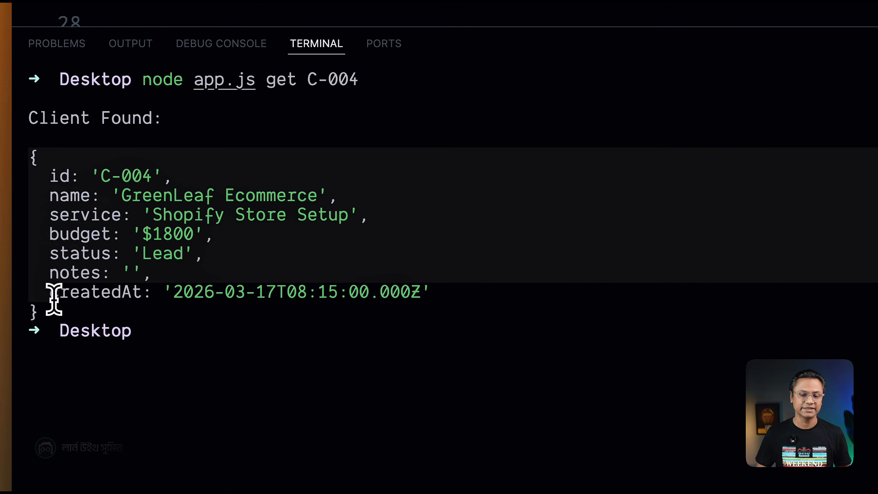
left_click(232, 338)
key("super+k")
key("super+j")
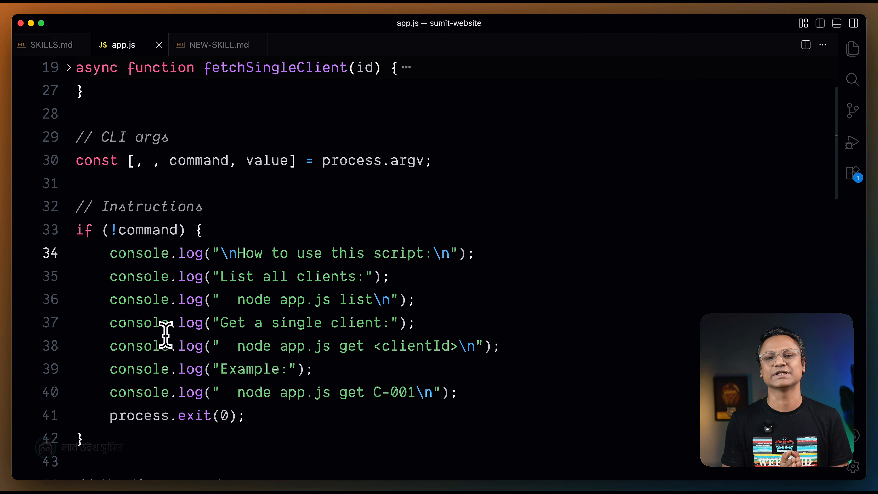
Compare the client listing instructions in SKILLS.md with the Show clients section of NEW-SKILL.md.
left_click(56, 45)
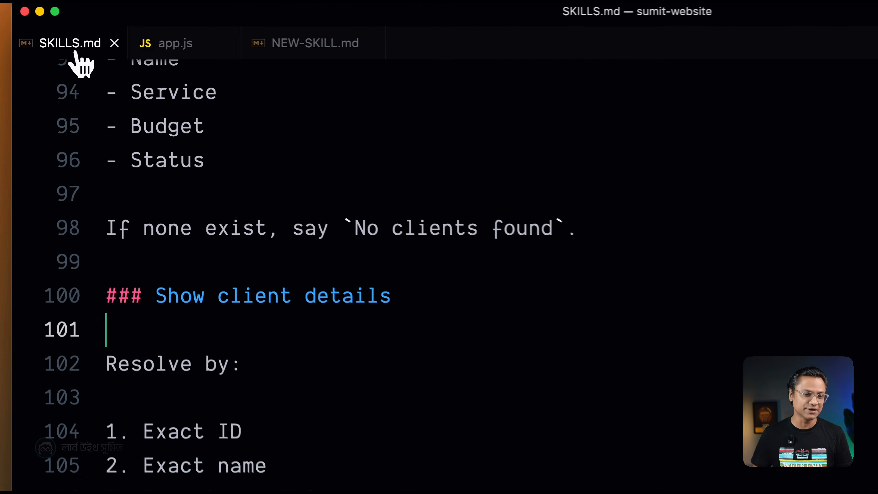
scroll(298, 335, "up", 2)
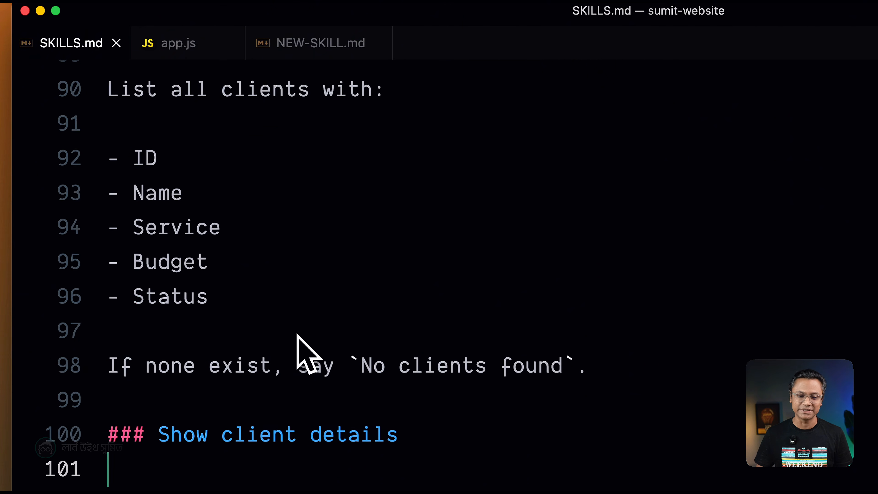
scroll(296, 334, "down", 2)
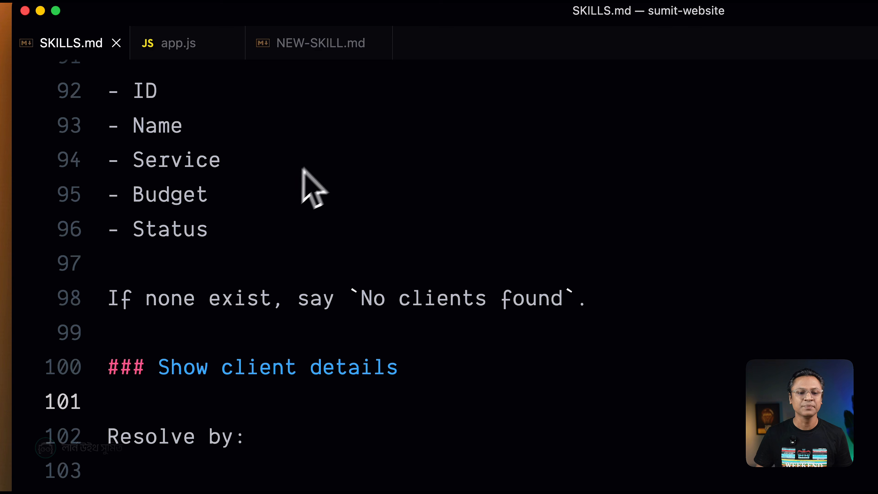
left_click(320, 43)
scroll(342, 273, "down", 10)
scroll(343, 273, "down", 20)
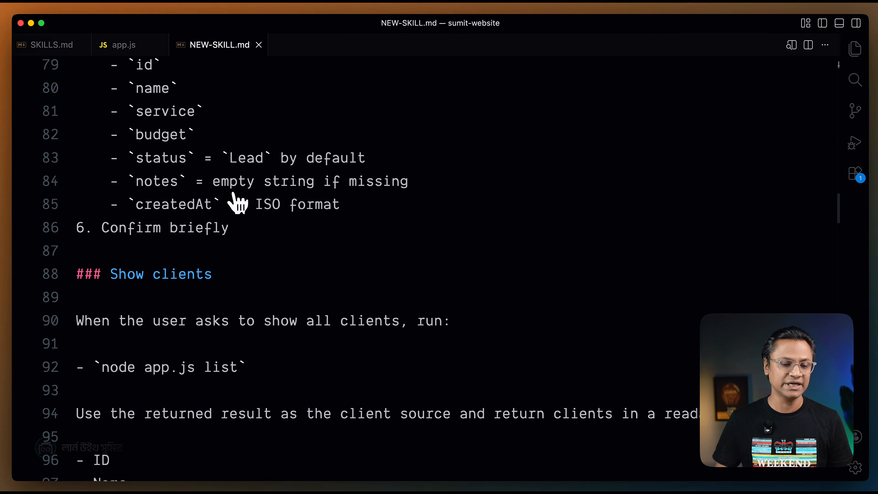
scroll(235, 201, "up", 1)
scroll(235, 199, "down", 3)
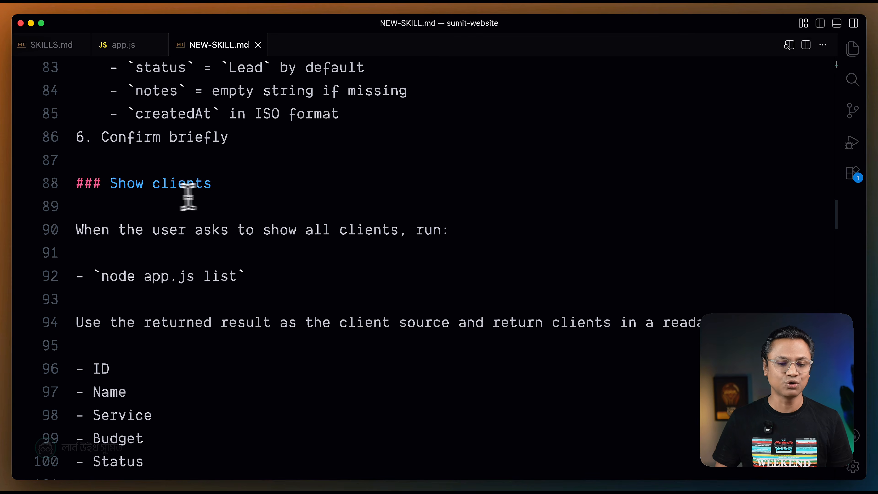
scroll(204, 196, "down", 3)
left_click(218, 185)
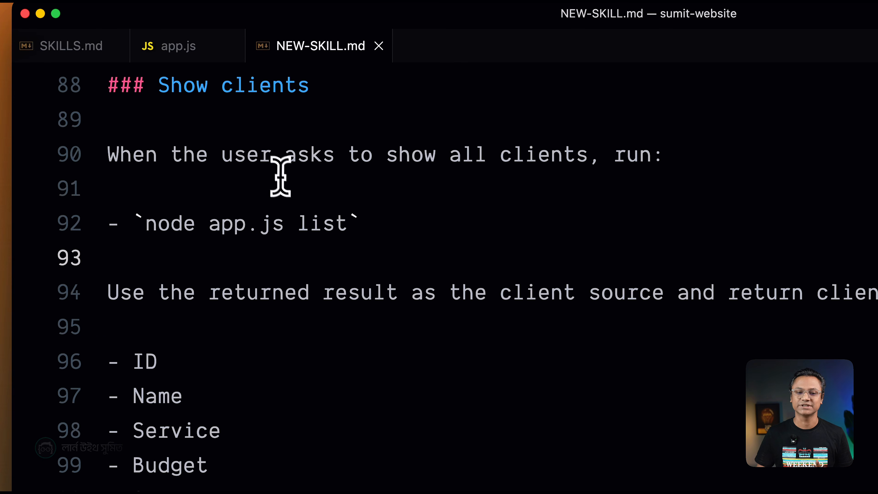
Place SKILLS.md directly beside NEW-SKILL.md in the open file order and review its Show client details matching rules.
left_click_drag(87, 50, 204, 52)
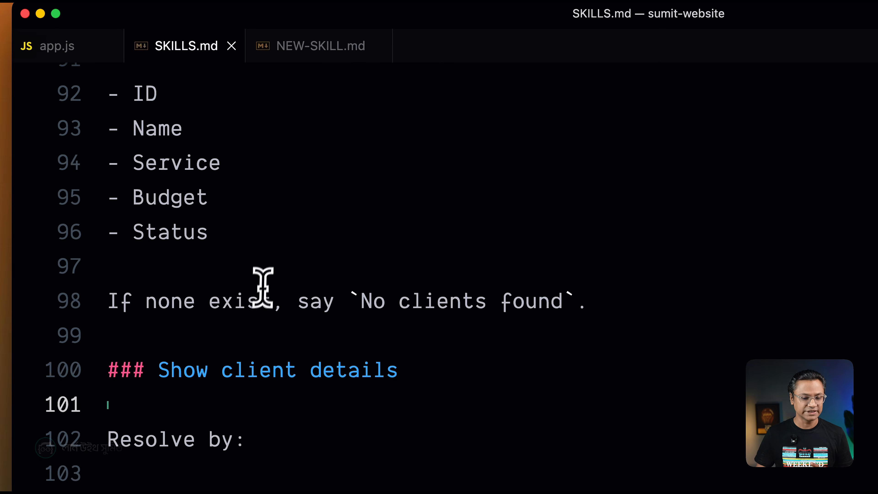
scroll(264, 283, "down", 5)
left_click_drag(162, 311, 294, 434)
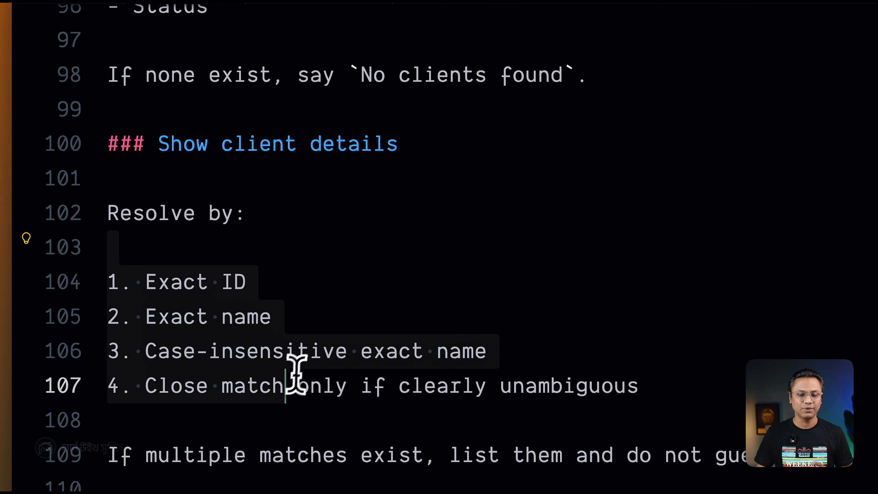
Examine the node app.js list instruction under Show clients in NEW-SKILL.md.
left_click(276, 31)
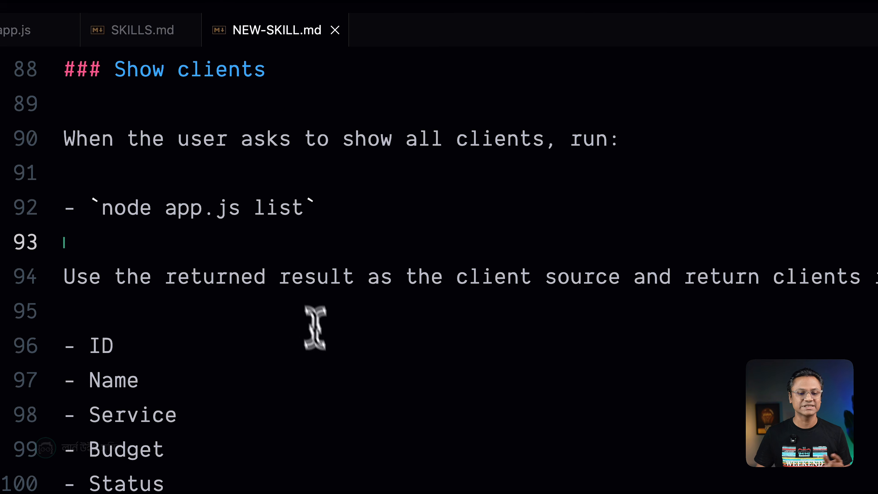
left_click(316, 358)
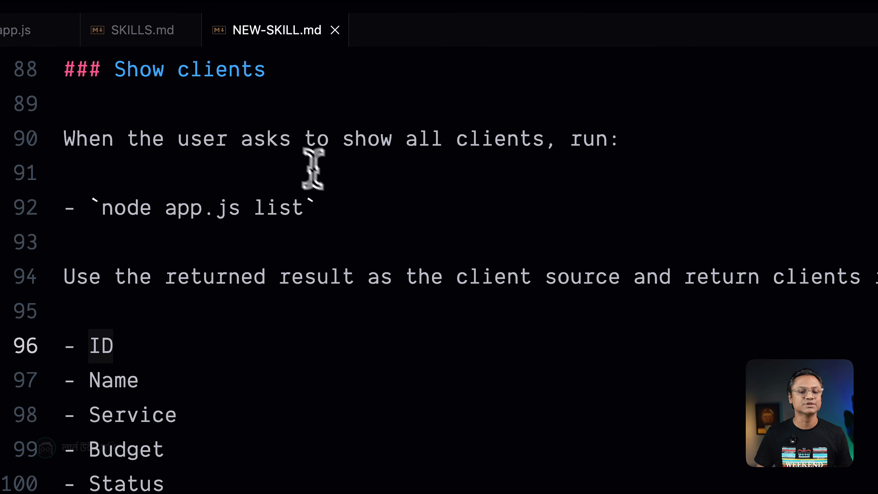
left_click_drag(93, 207, 300, 209)
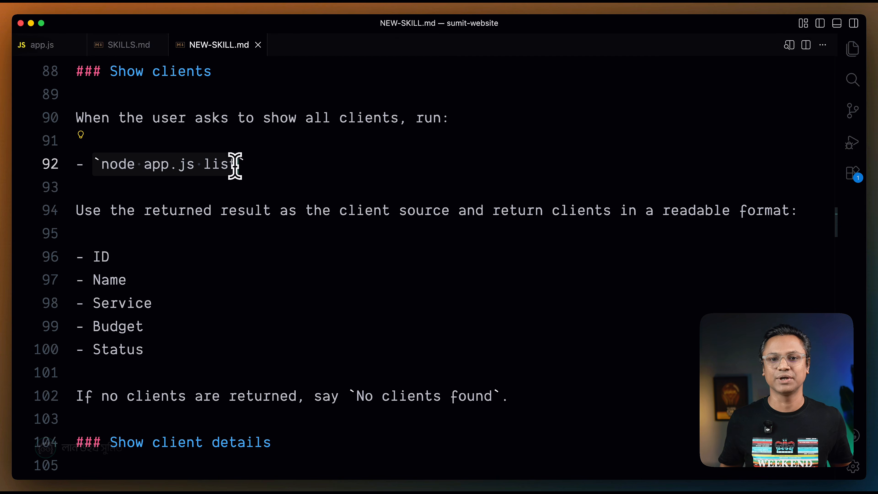
Review the client fields to return and the listing command under Show clients in NEW-SKILL.md.
left_click(111, 256)
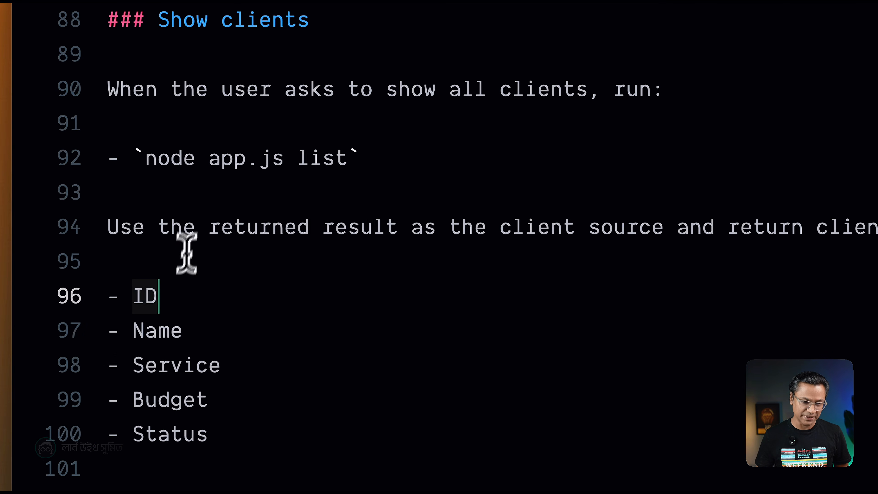
left_click_drag(102, 164, 189, 166)
left_click_drag(275, 162, 351, 161)
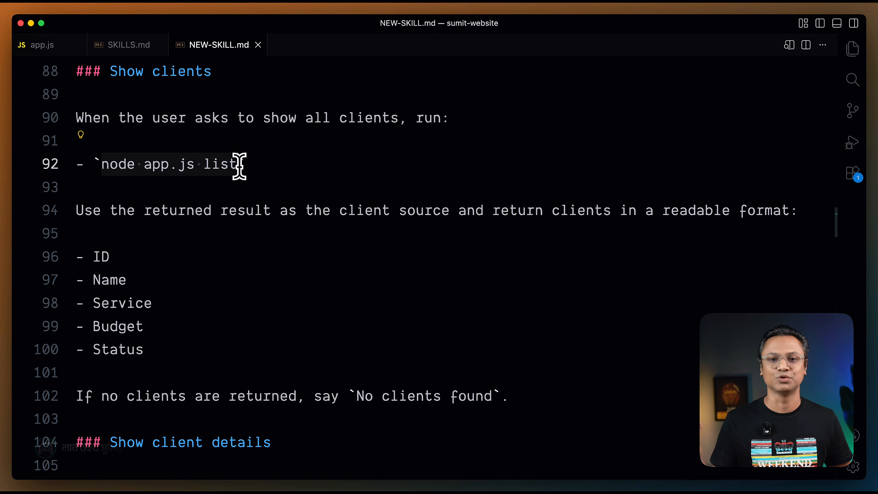
Examine the node app.js get <clientId> instruction under Show client details in NEW-SKILL.md.
scroll(190, 177, "down", 5)
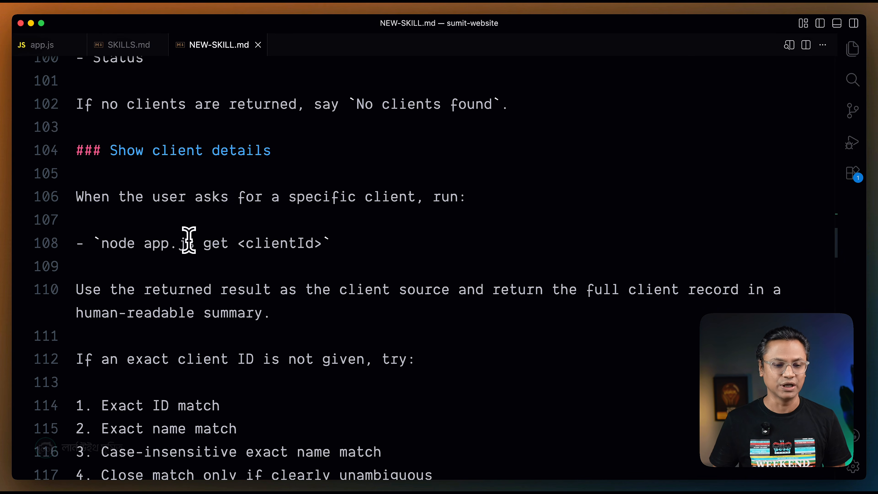
left_click(246, 289)
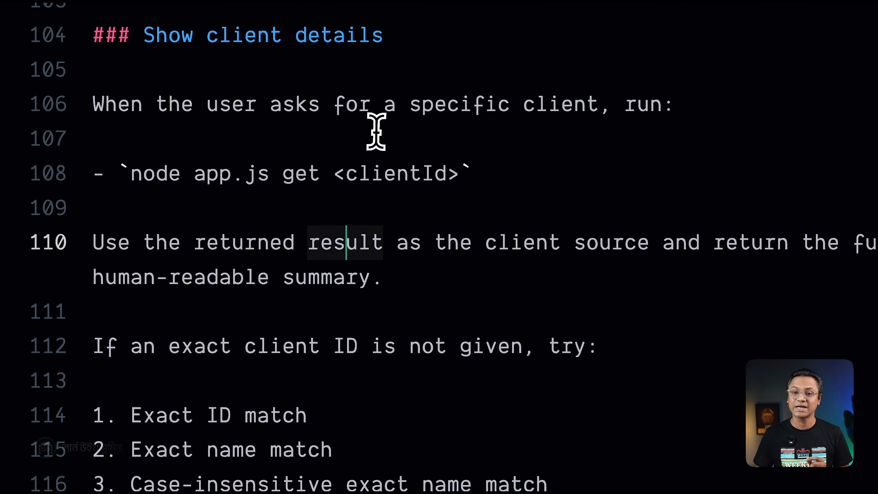
left_click(376, 132)
left_click(538, 104)
left_click(304, 172)
left_click(337, 208)
left_click(342, 175)
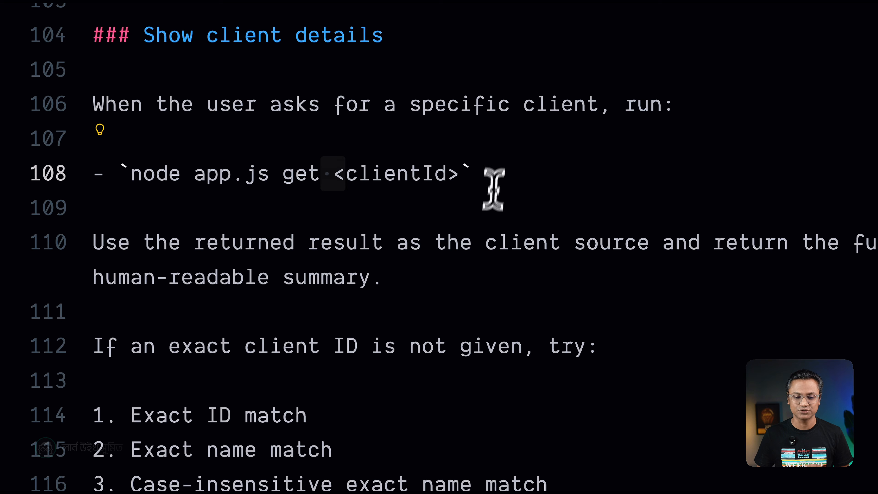
left_click(480, 215)
left_click(312, 175)
left_click_drag(334, 175, 461, 172)
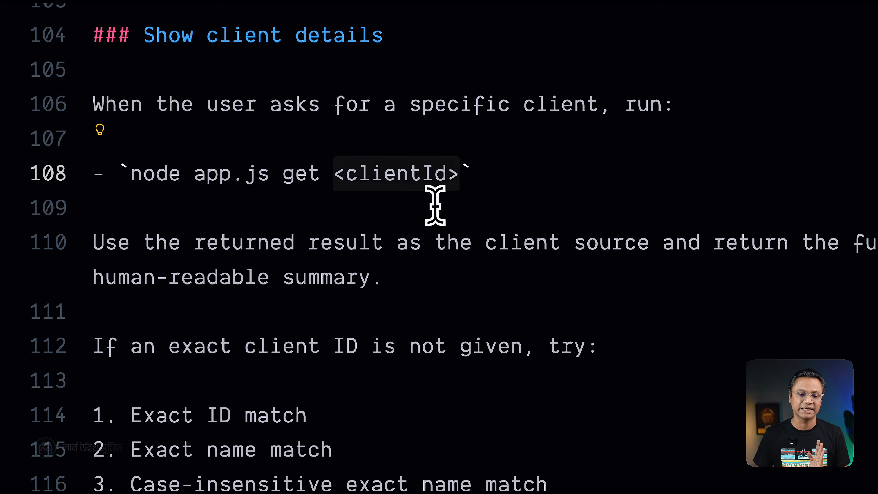
left_click(421, 204)
Review the fallback matching rules in NEW-SKILL.md for requests without an exact client ID.
scroll(415, 187, "down", 1)
scroll(424, 187, "down", 3)
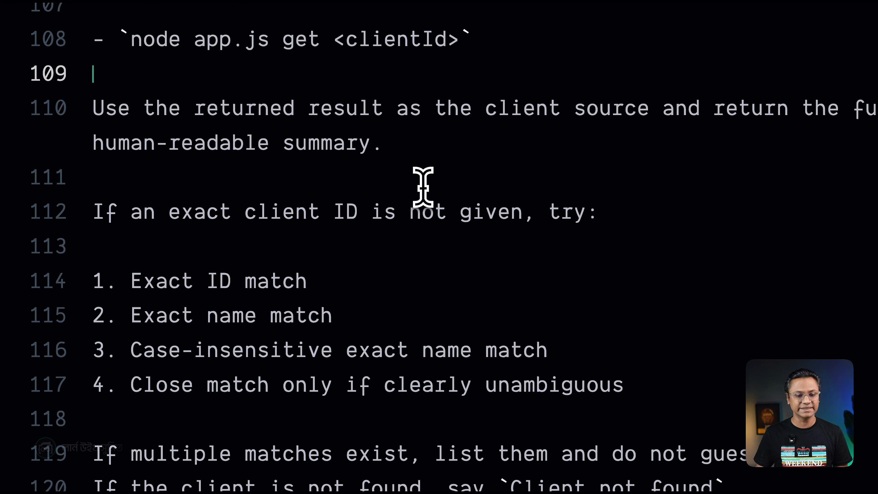
scroll(257, 294, "down", 1)
left_click_drag(131, 247, 270, 316)
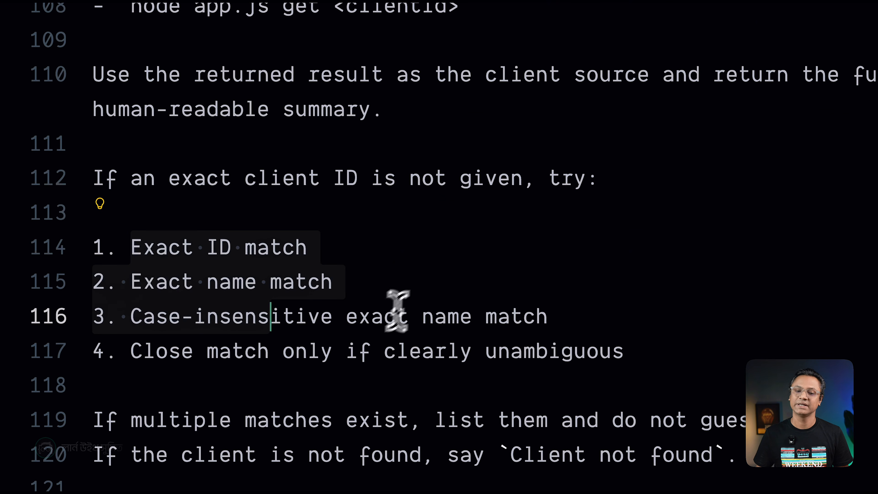
left_click(422, 291)
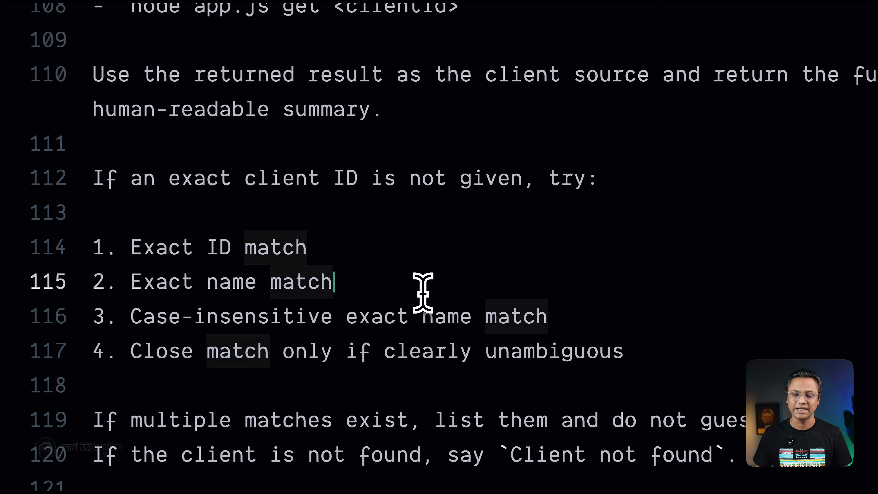
Switch to the server terminal, clear it, and list the files in the freelance_client_manager folder.
key("super+Tab")
key("super+Tab")
key("super+Tab")
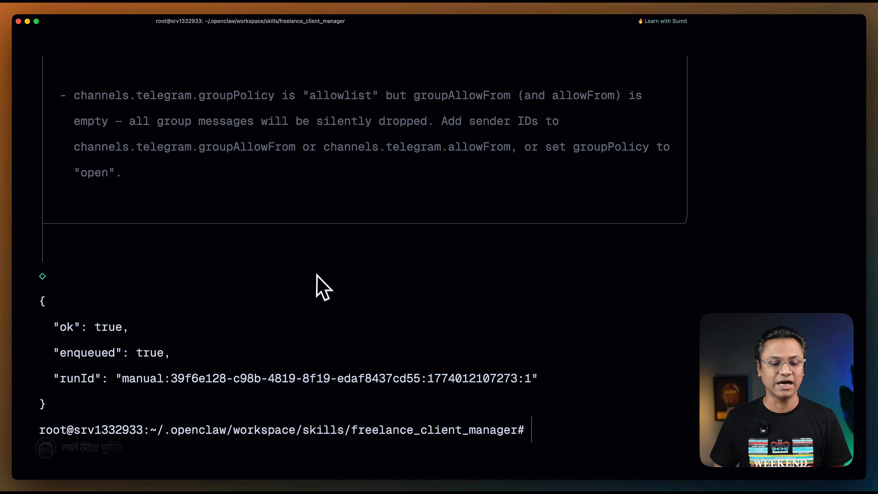
key("super+k")
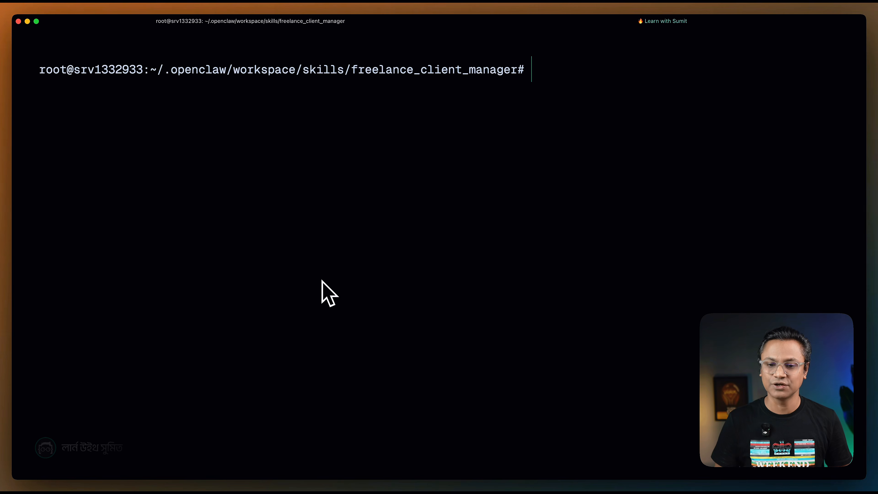
type("ls")
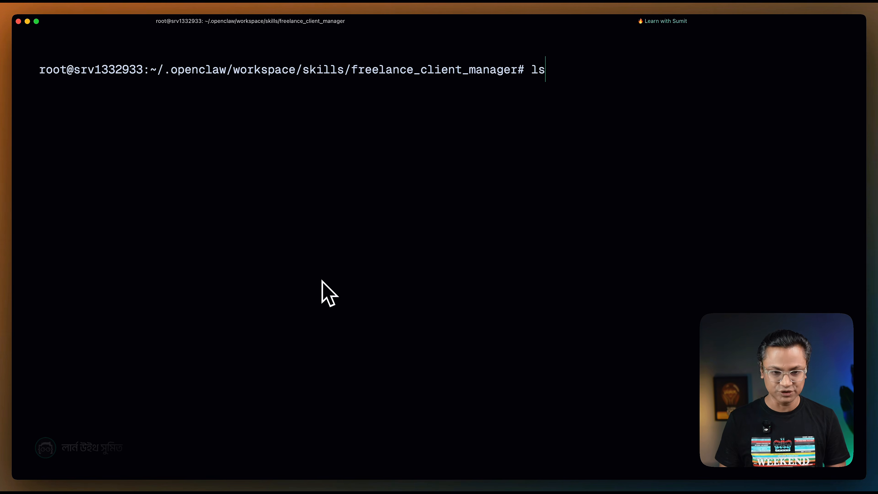
key("Return")
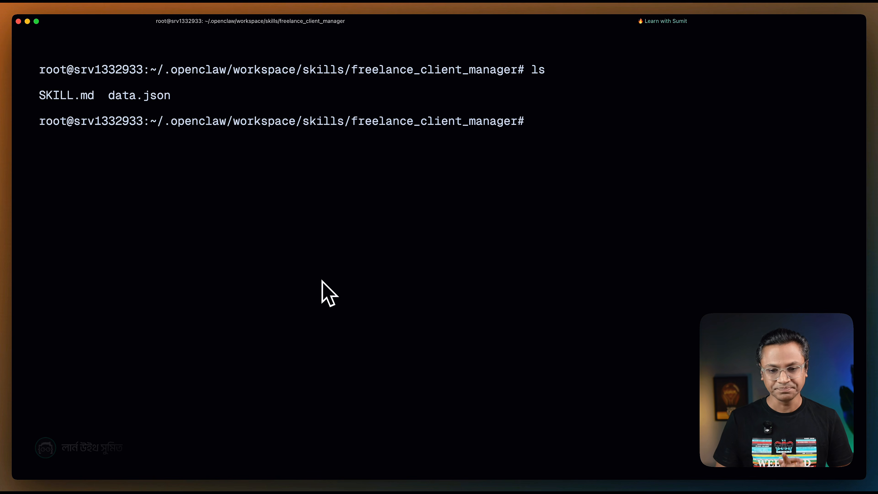
Create app.js in the server's skill folder with nano using the local app.js code, save it, and list the folder.
type("nano app")
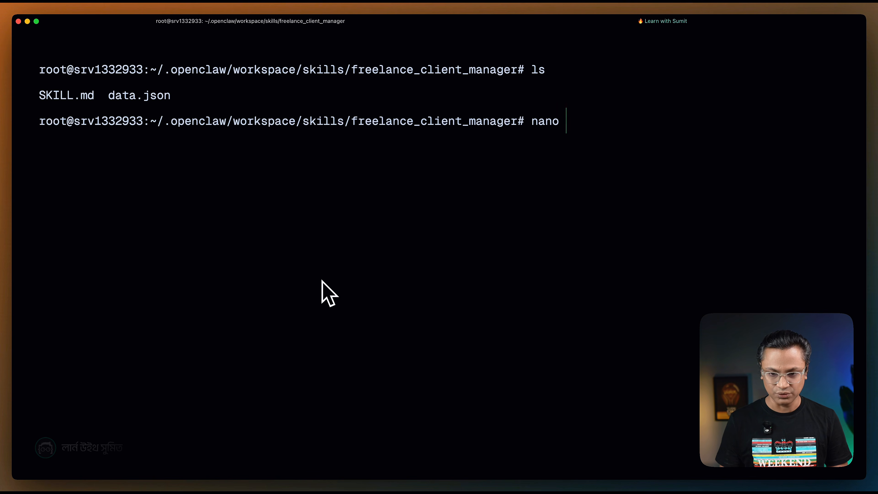
type(".js")
key("Return")
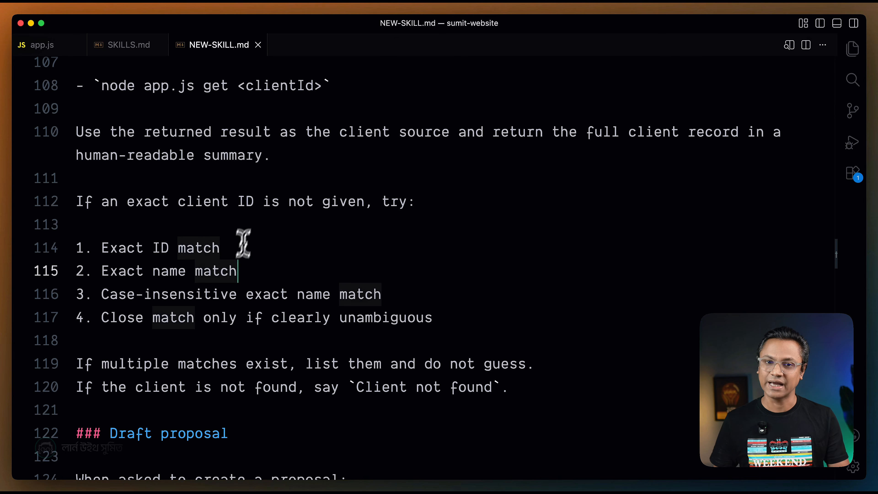
left_click(83, 43)
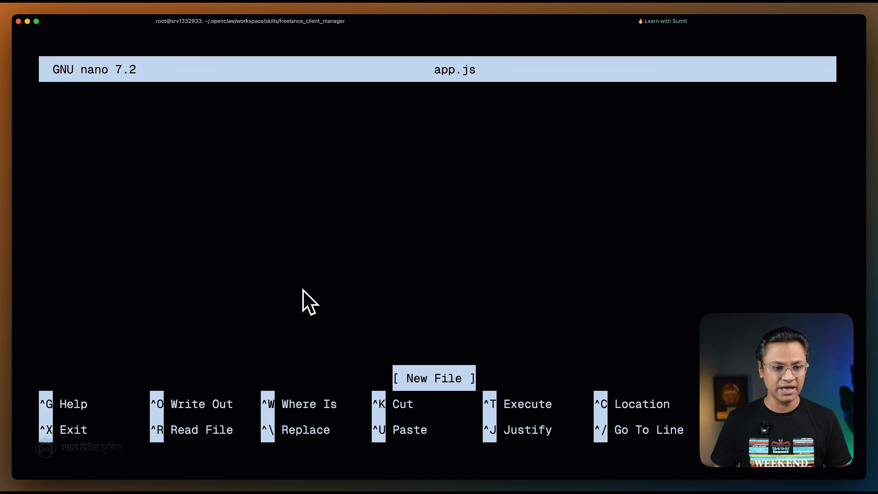
key("super+v")
key("ctrl+x")
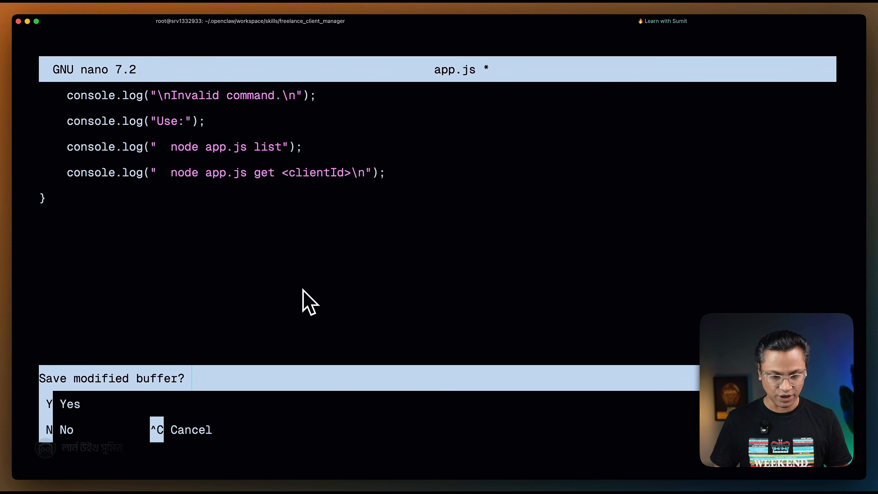
key("y")
key("Return")
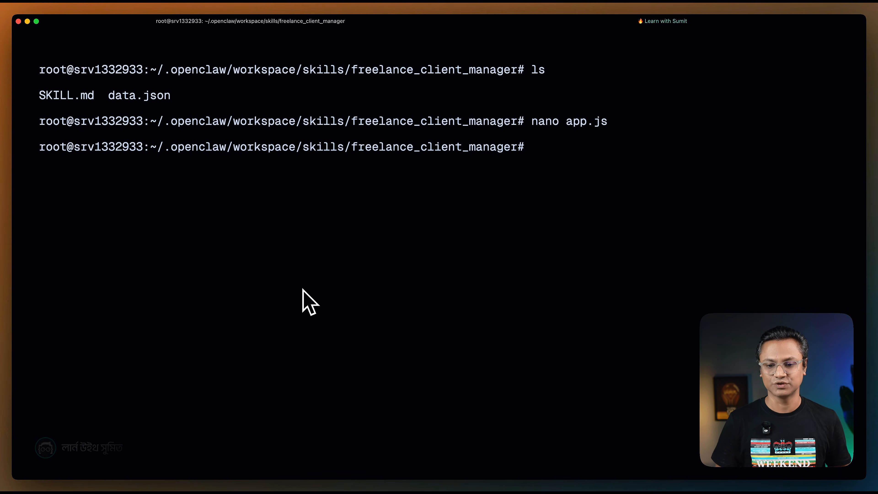
type("ls")
key("Return")
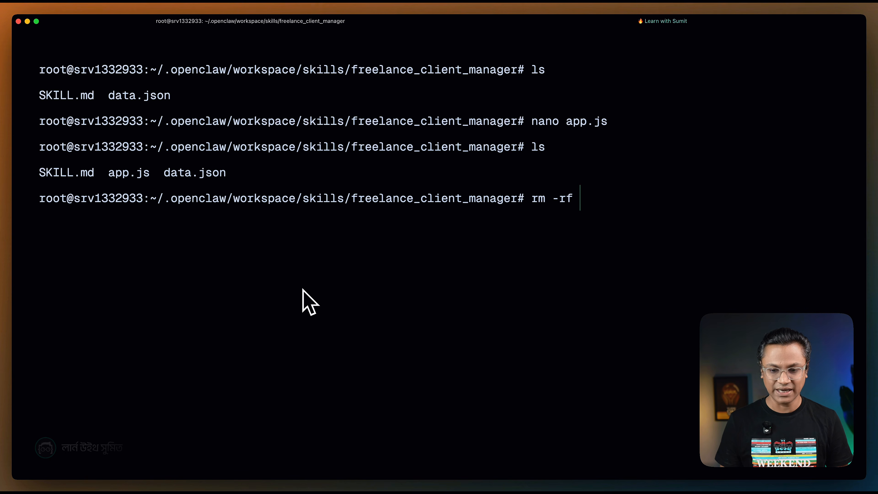
Delete the old SKILL.md with rm -rf and list the remaining files on a cleared screen.
type("SKILL.md")
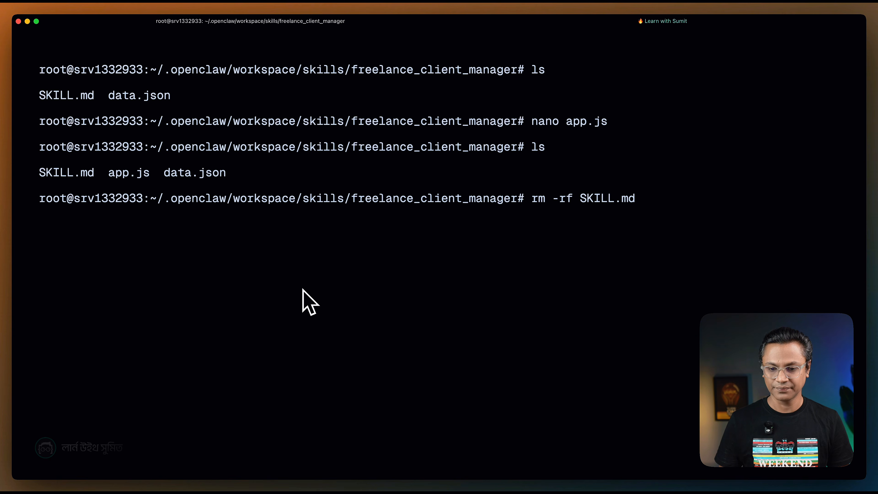
key("Return")
key("ctrl+l")
type("ls")
key("Return")
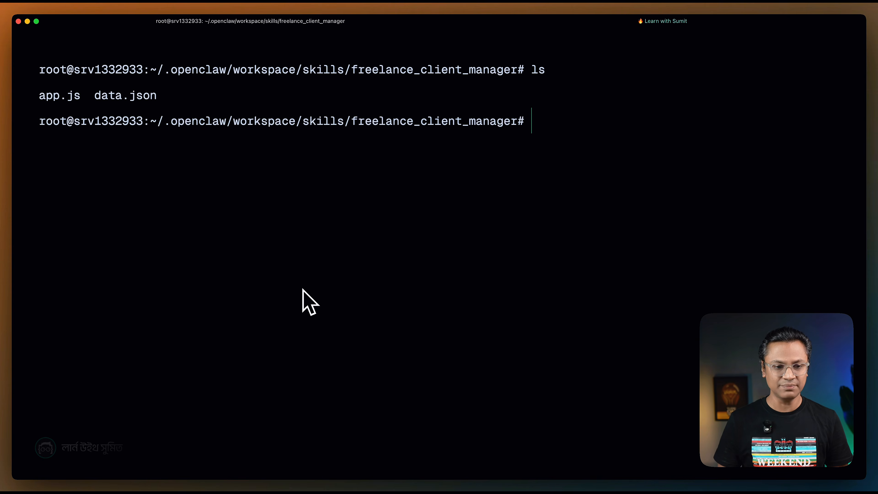
Create a new SKILL.md with nano, fill it with the full contents of NEW-SKILL.md, and save it.
type("nano SKILL.md")
key("Return")
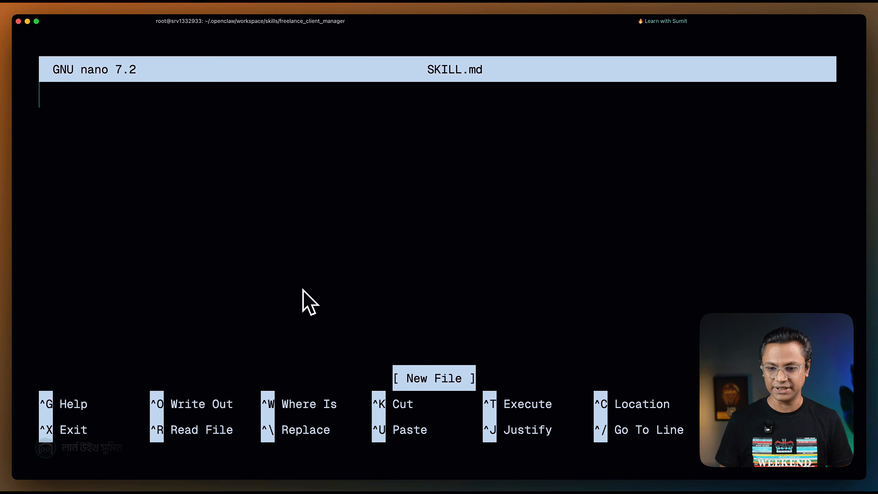
key("super+Tab")
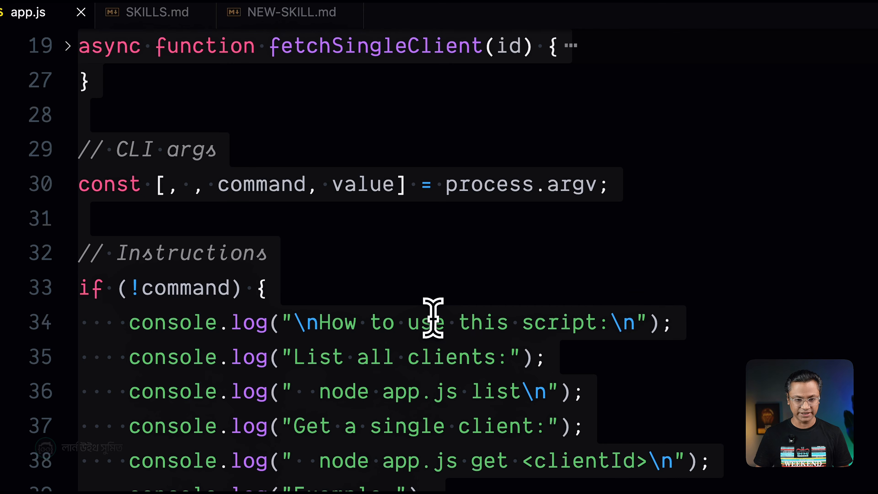
left_click(290, 13)
key("super+a")
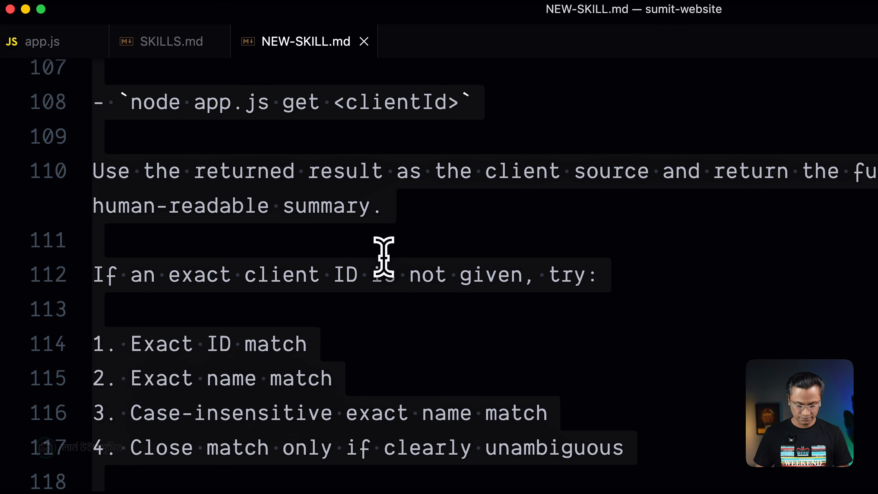
key("super+c")
key("super+Tab")
key("super+v")
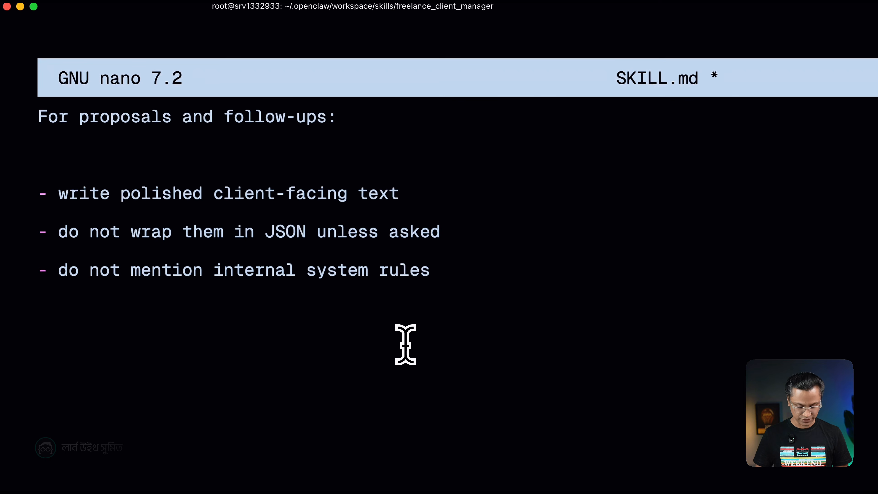
key("ctrl+x")
key("y")
key("Return")
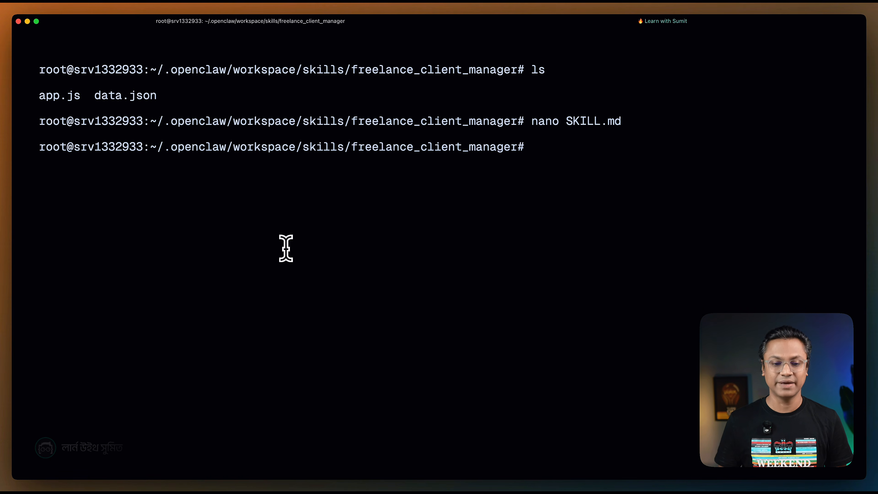
Switch to the OpenClaw bot's Telegram chat in Chrome and send "could you please refresh skills and restart openclaw gateway".
key("super+Tab")
key("super+Tab")
key("super+Tab")
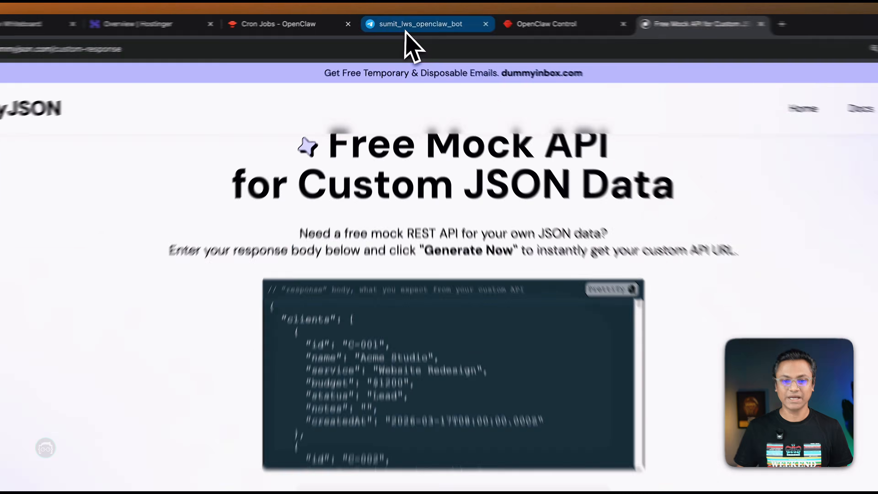
left_click(398, 24)
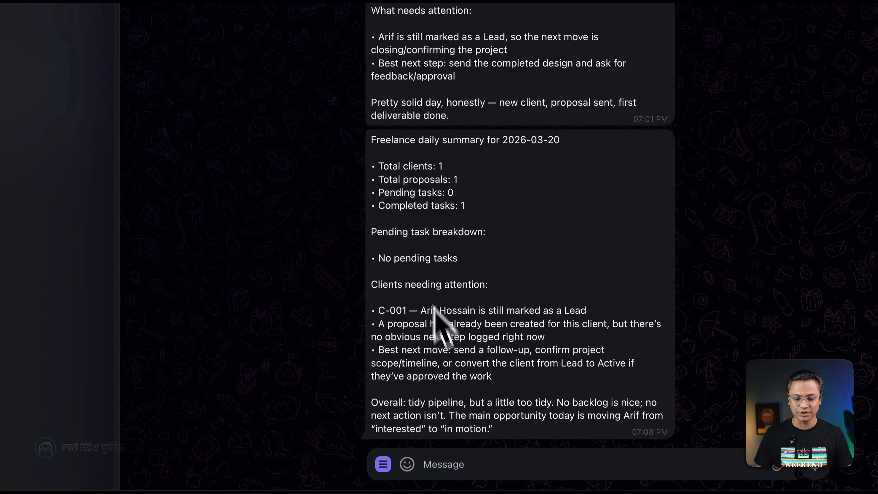
left_click(441, 462)
type("cou")
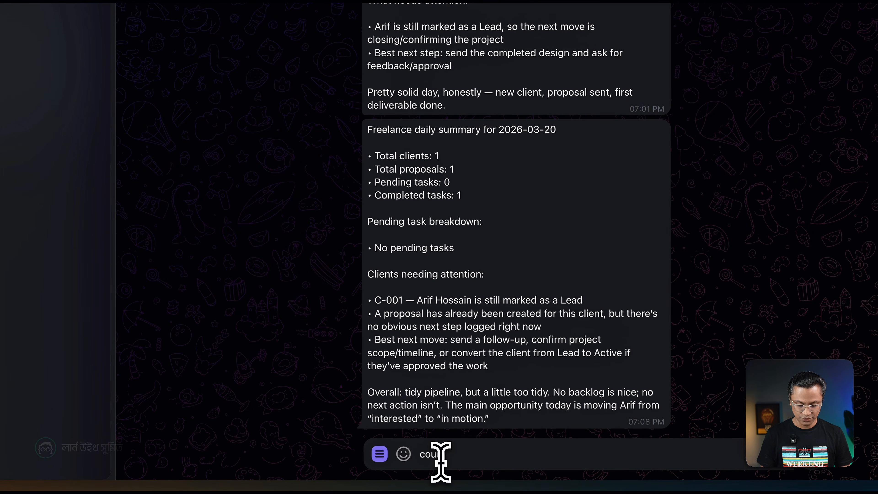
type("ld you please refresh skills and restart openclaw gateway")
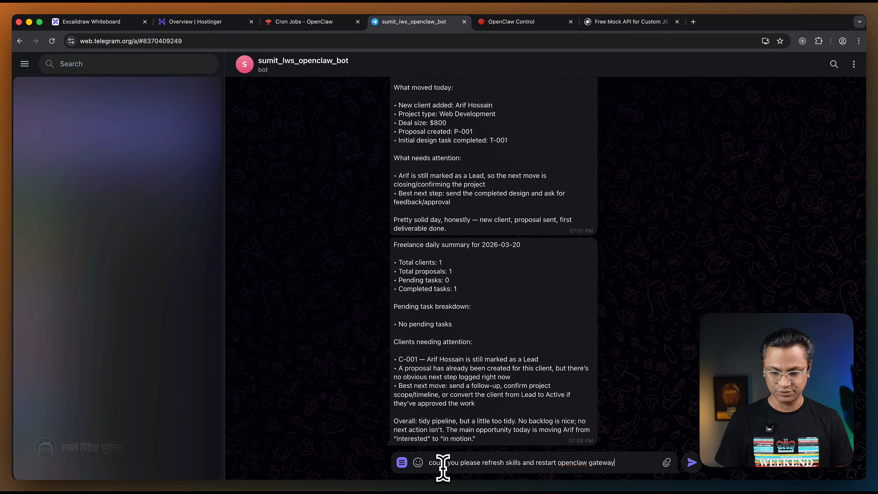
key("Return")
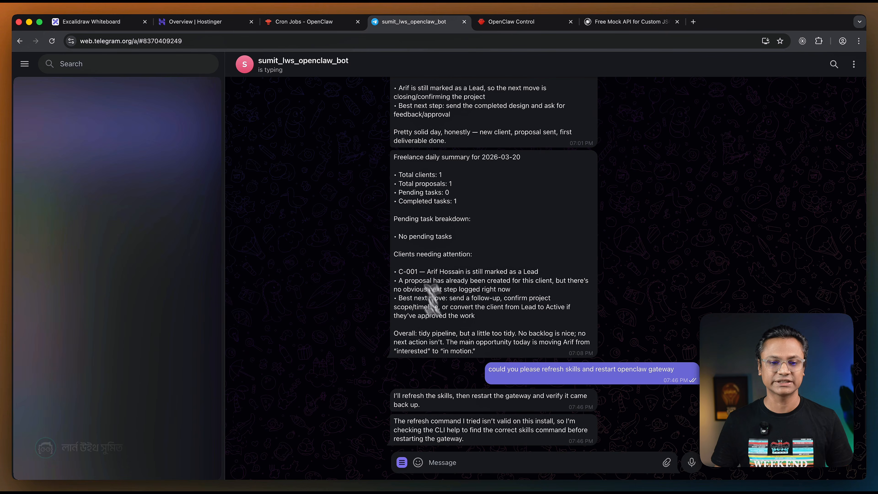
Open the Skills page in OpenClaw Control, checking the bot's Telegram chat while the gateway restarts.
left_click(304, 21)
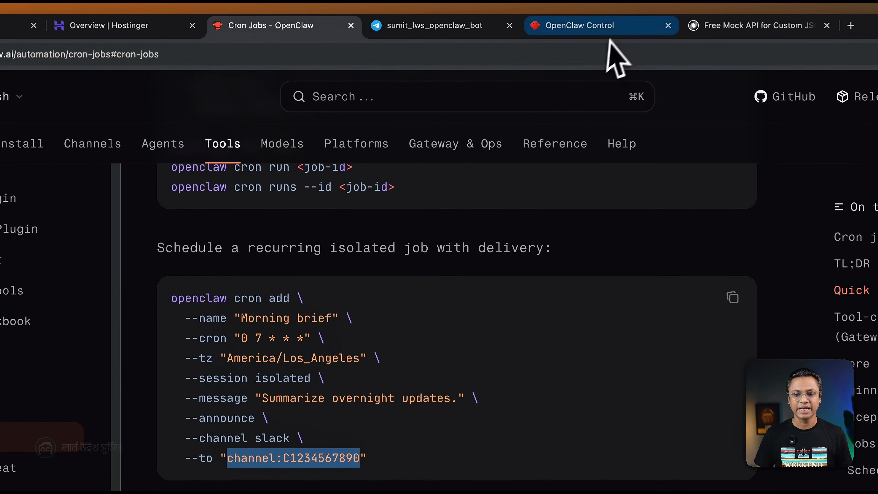
left_click(604, 27)
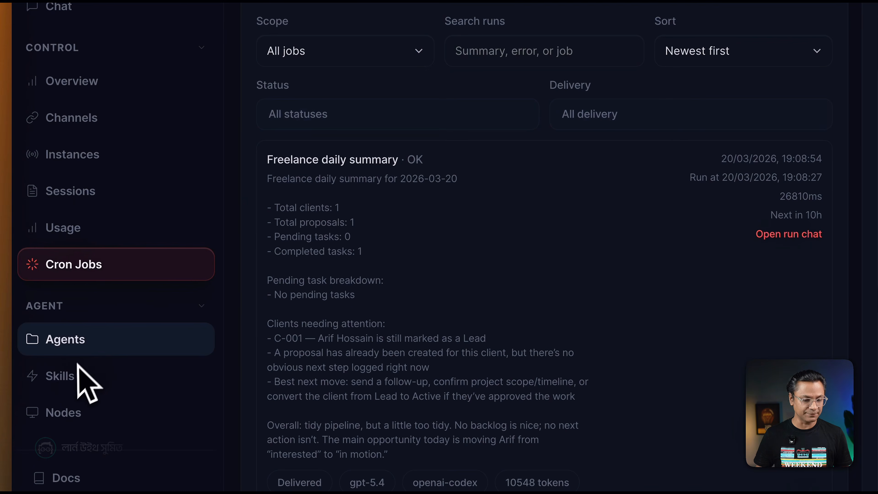
left_click(78, 377)
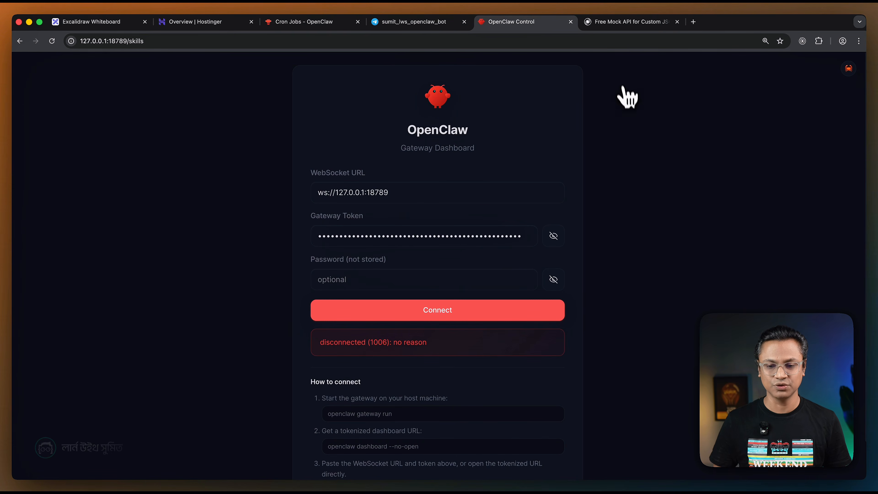
left_click(406, 24)
left_click(491, 24)
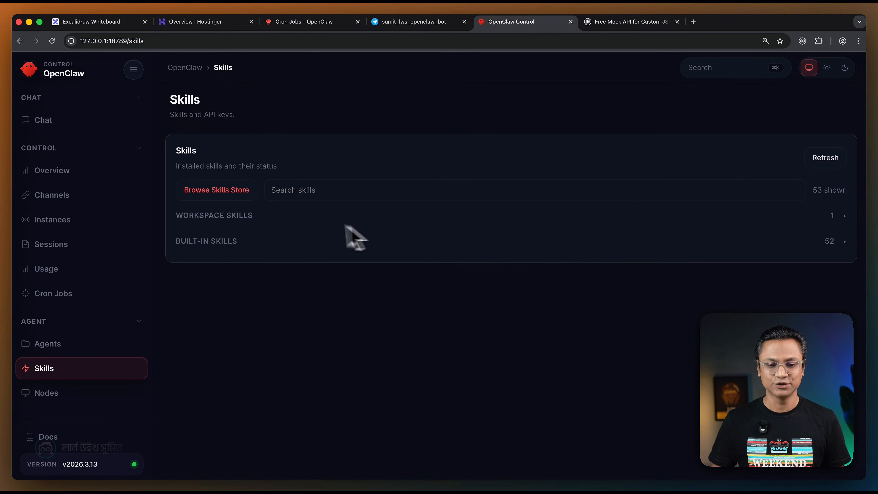
Expand the workspace skills in OpenClaw Control, and send the Telegram bot "could you please give me the list of all my clients".
left_click(306, 221)
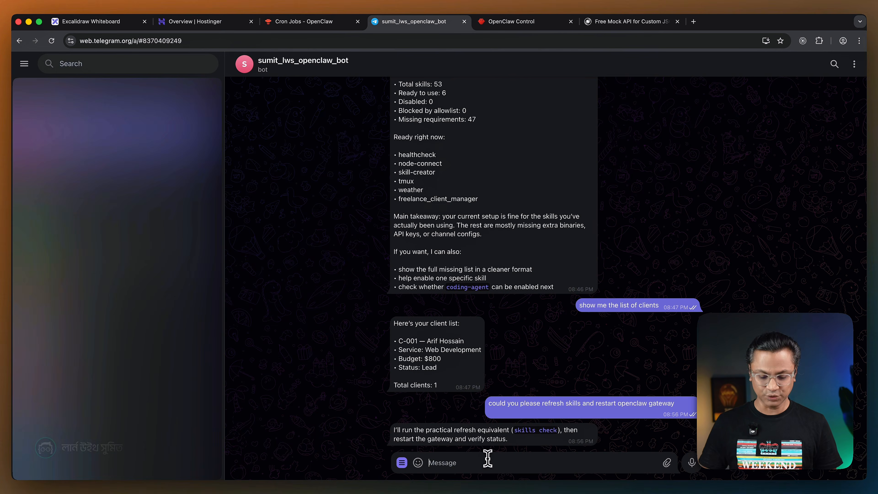
type("cou")
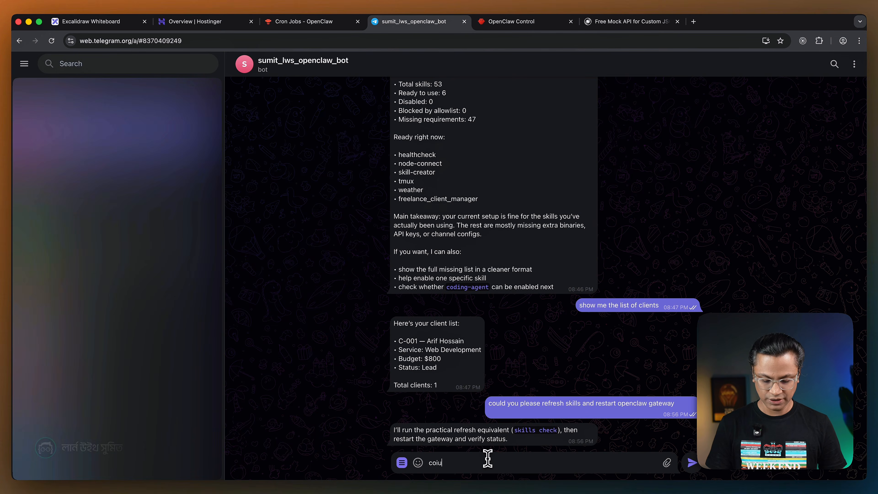
key("BackSpace")
key("BackSpace")
key("BackSpace")
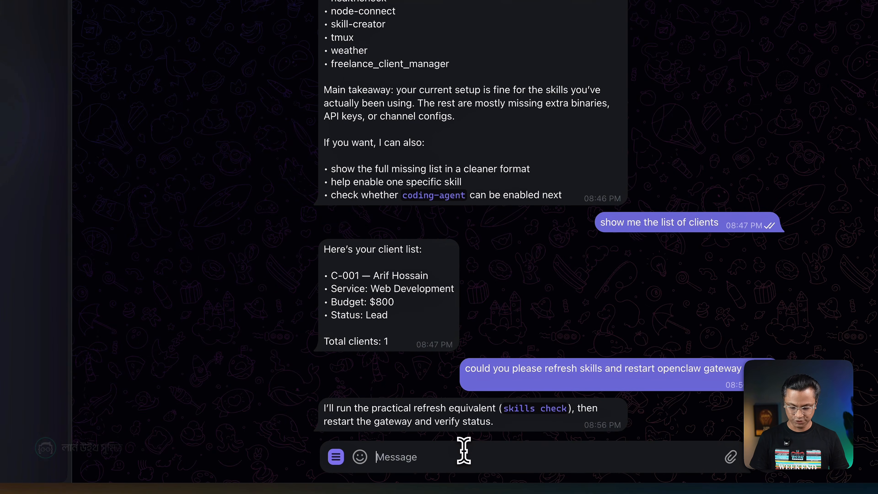
type("could you please give")
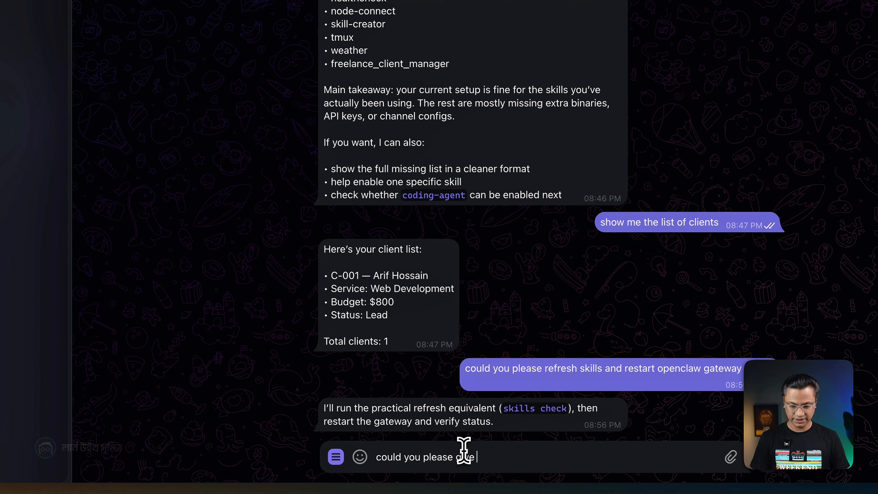
type(" me the list of all my clients")
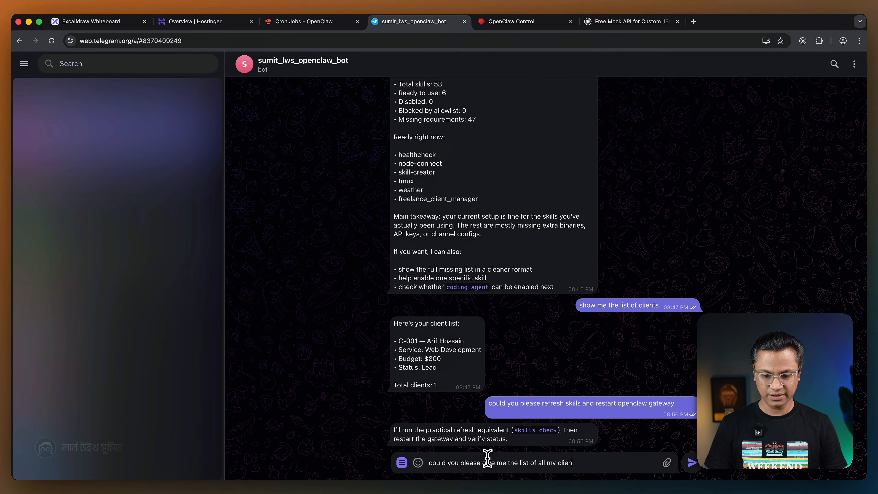
key("Return")
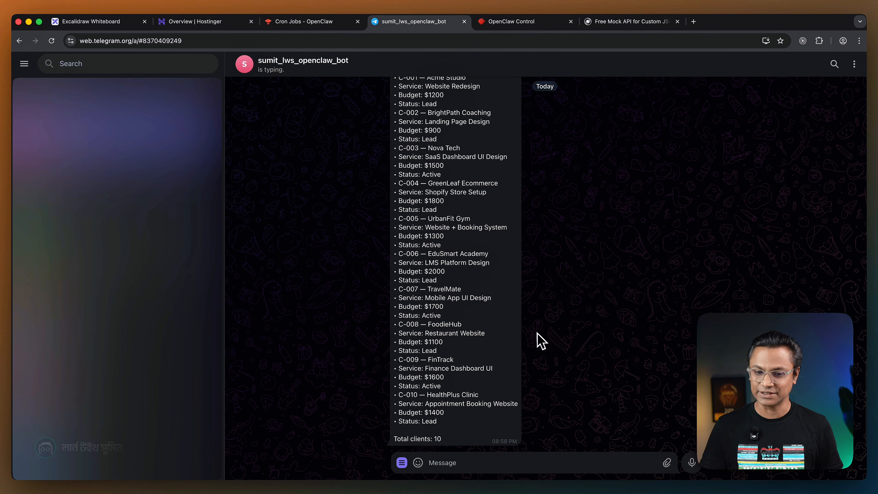
Review the bot's client list and copy the client ID C-004 from the GreenLeaf Ecommerce entry.
scroll(536, 334, "up", 1)
scroll(501, 338, "down", 1)
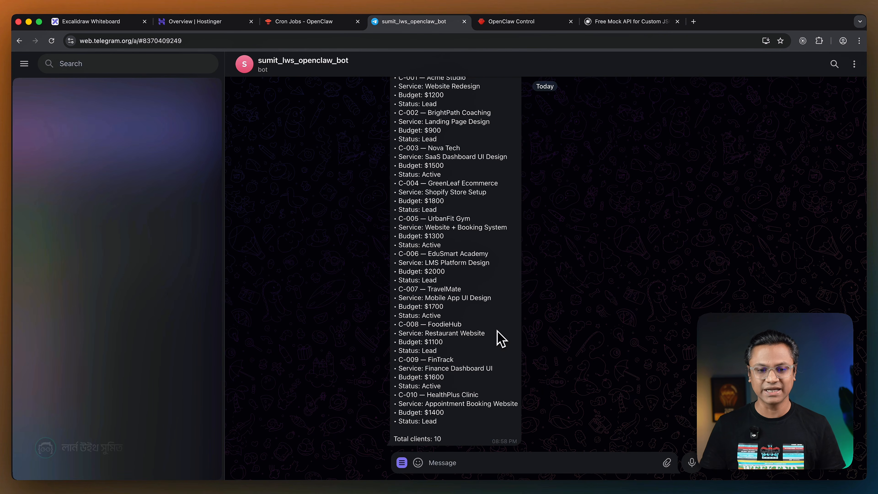
scroll(491, 304, "up", 5)
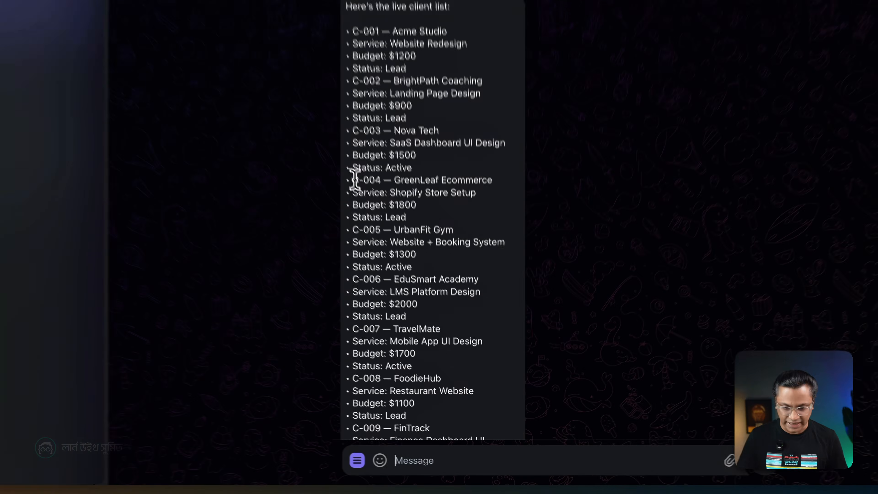
left_click_drag(355, 178, 375, 183)
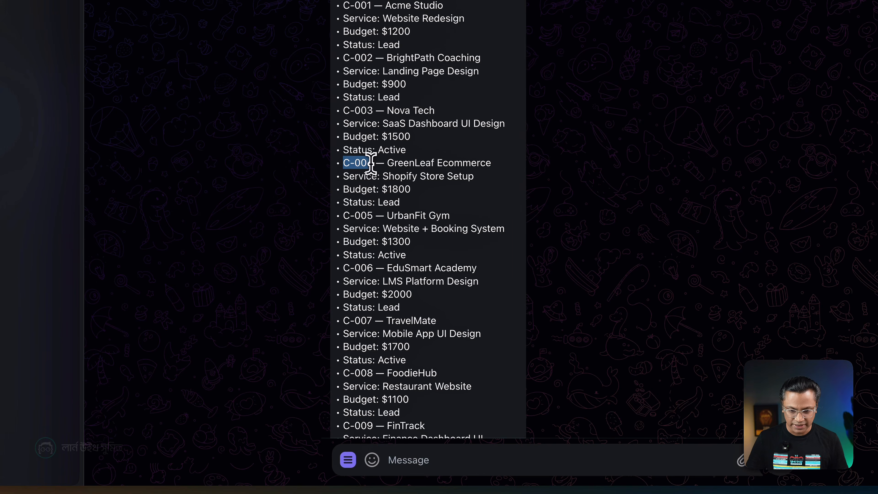
right_click(376, 184)
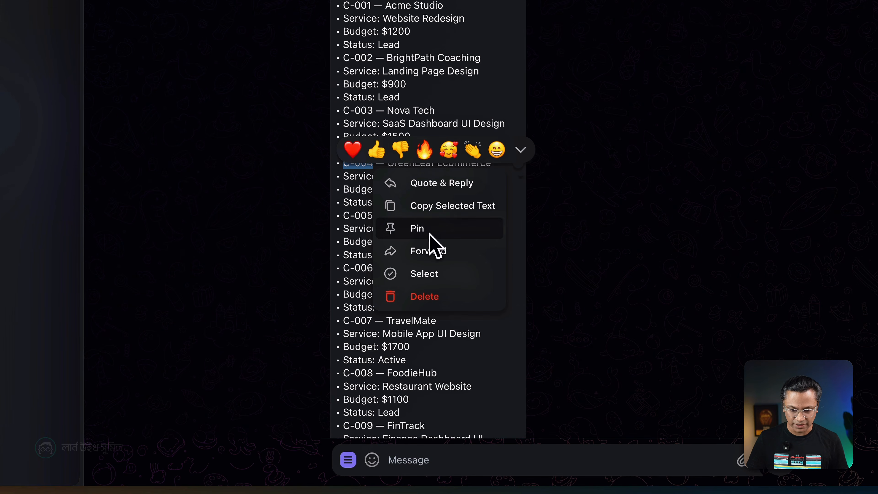
left_click(480, 206)
scroll(557, 258, "down", 5)
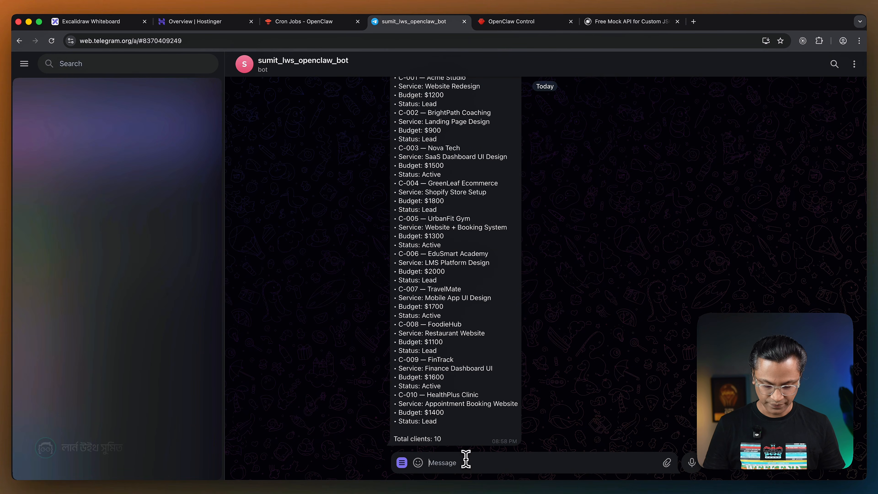
Send the bot the message "now give me the detail of C-004 client".
type("now")
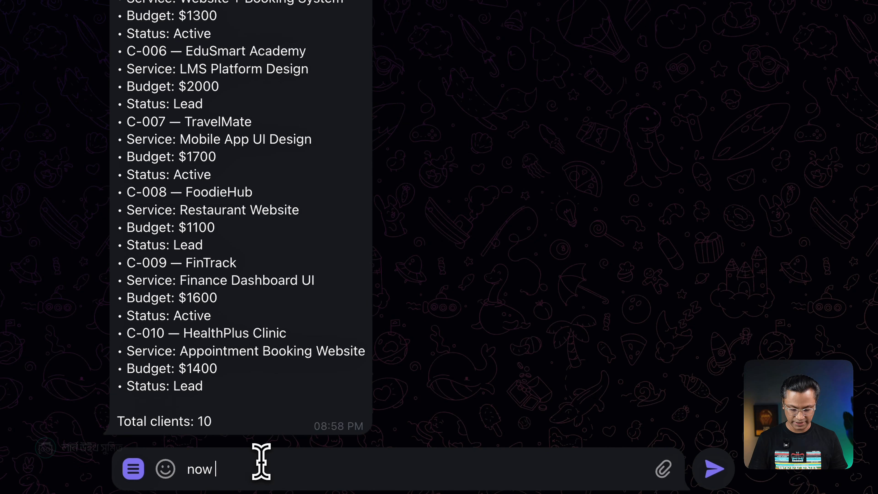
type(" give me the detail of ")
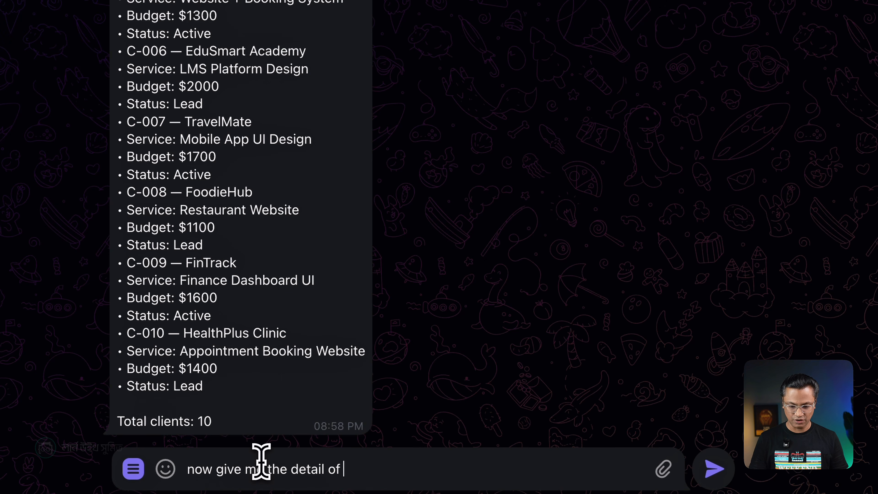
type("C-004 client")
key("Return")
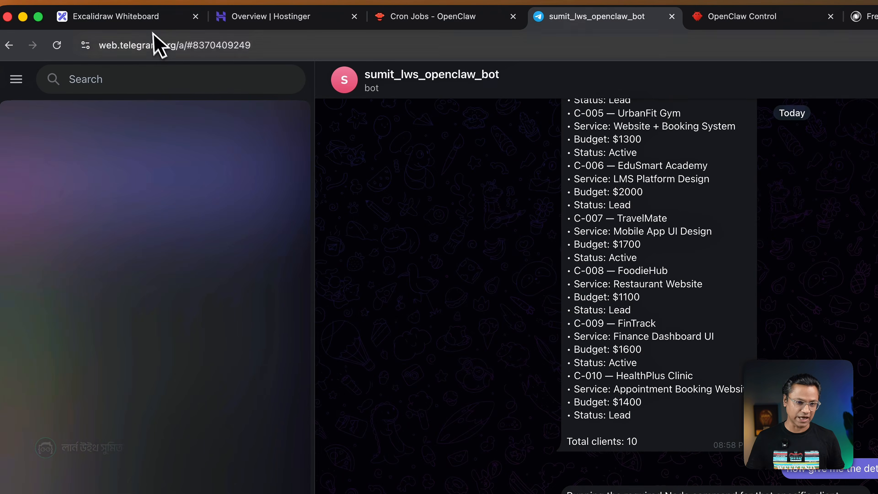
Review the Excalidraw architecture diagram, the bot's Telegram chat and the Skills page in OpenClaw Control.
left_click(154, 21)
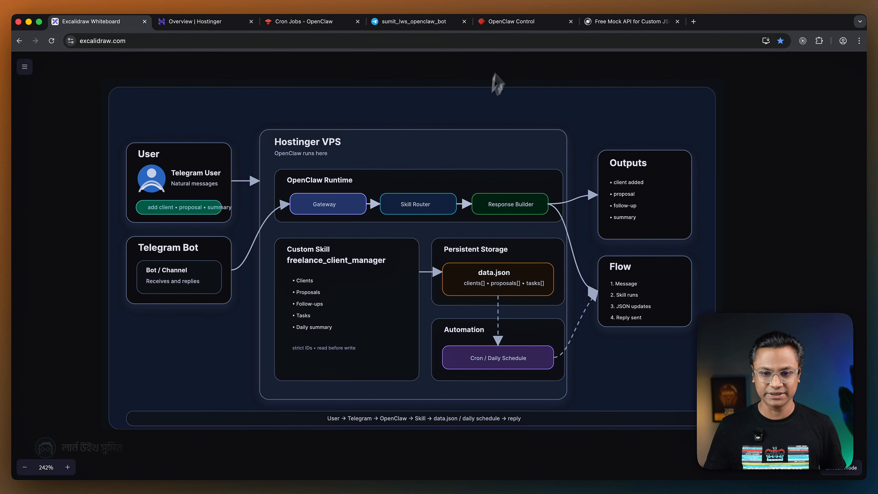
left_click(504, 22)
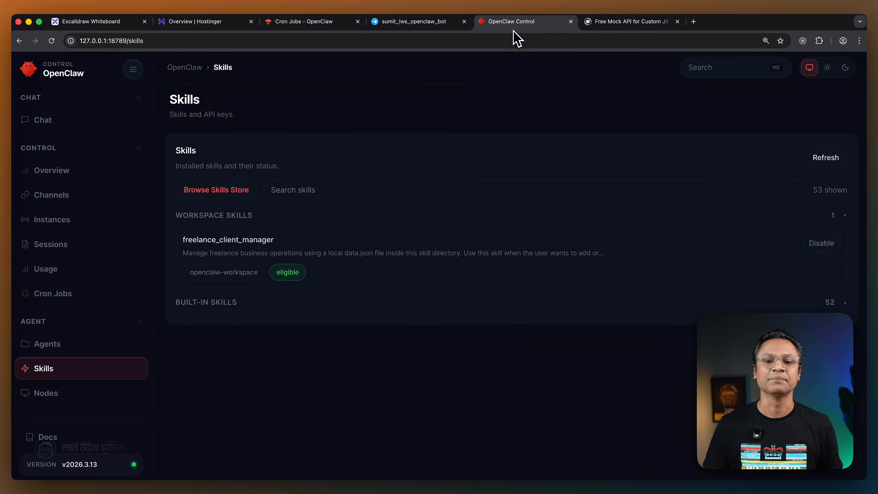
left_click(431, 22)
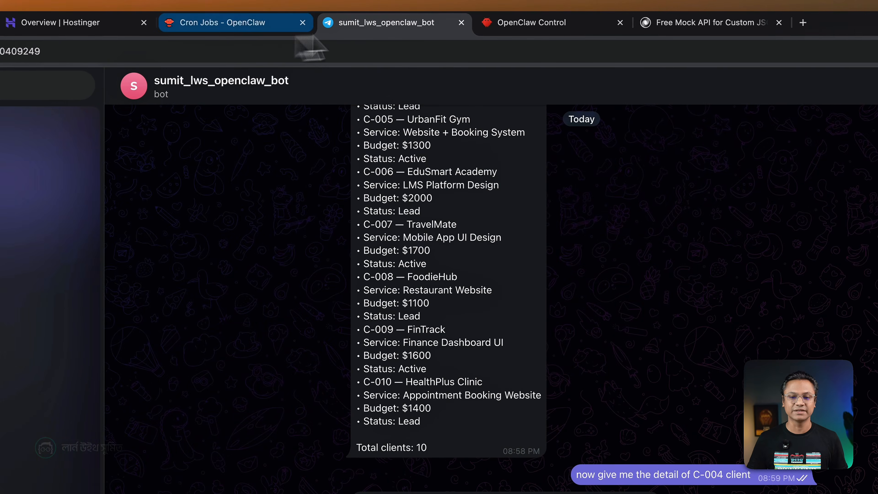
left_click(484, 24)
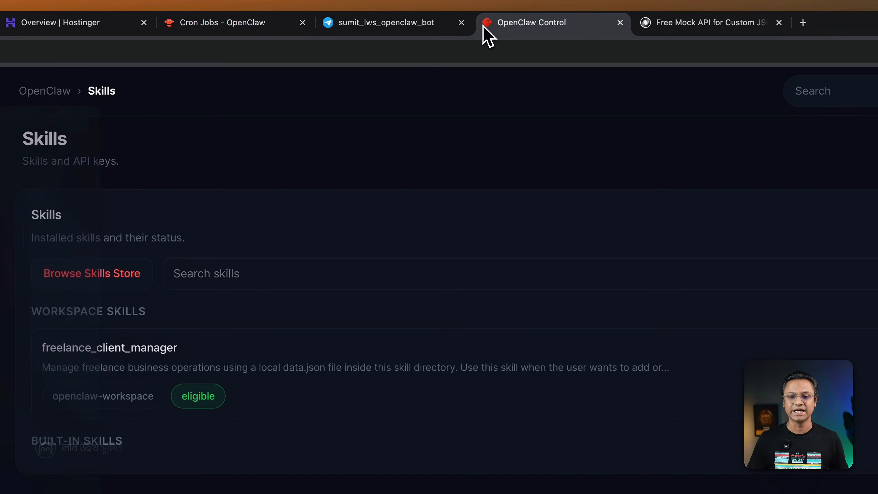